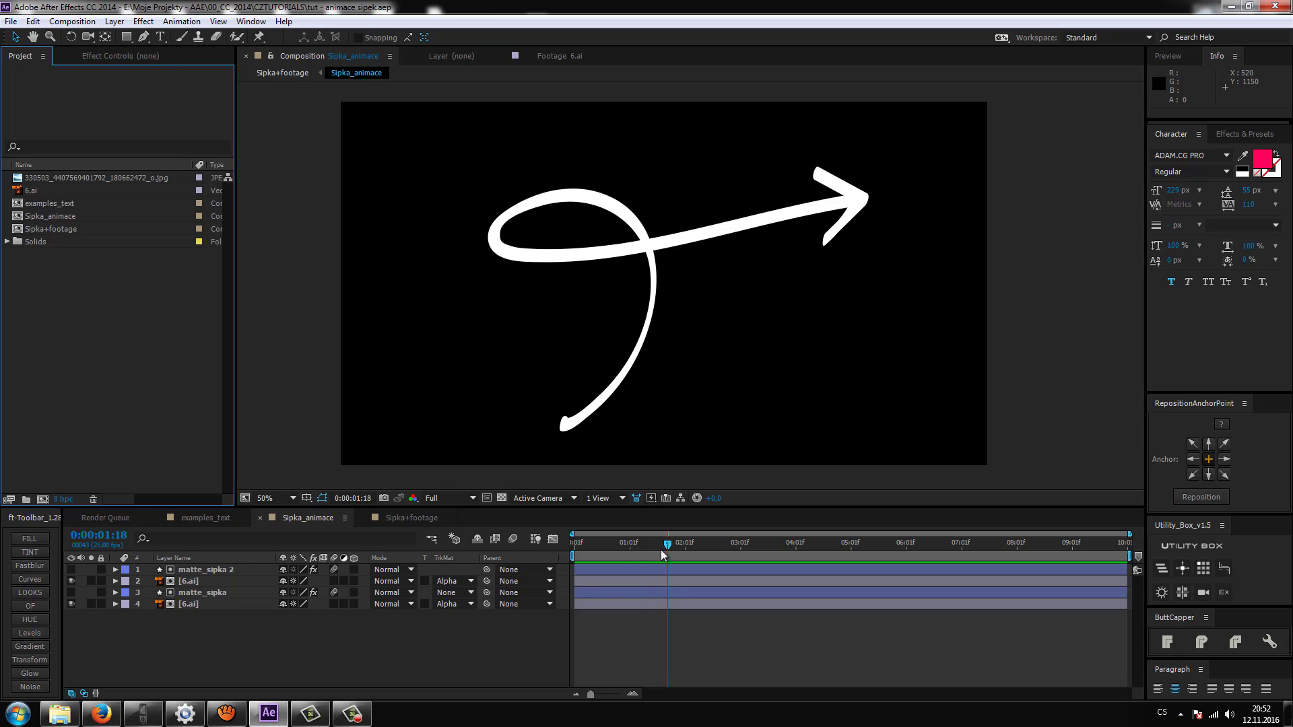
Scrub through the finished arrow animation, then the Sipka+footage and IOS text reveal compositions
mouse_move(661, 550)
mouse_down()
mouse_move(638, 560)
mouse_move(659, 558)
mouse_up()
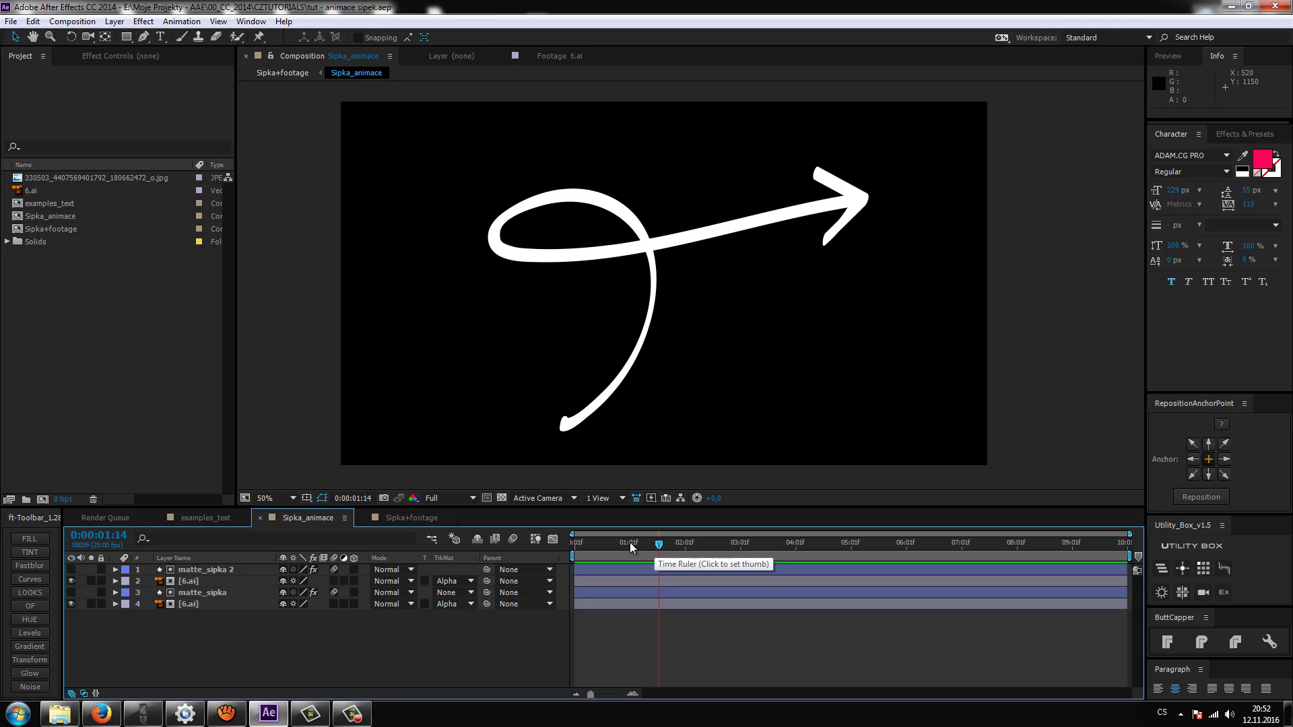
click(400, 517)
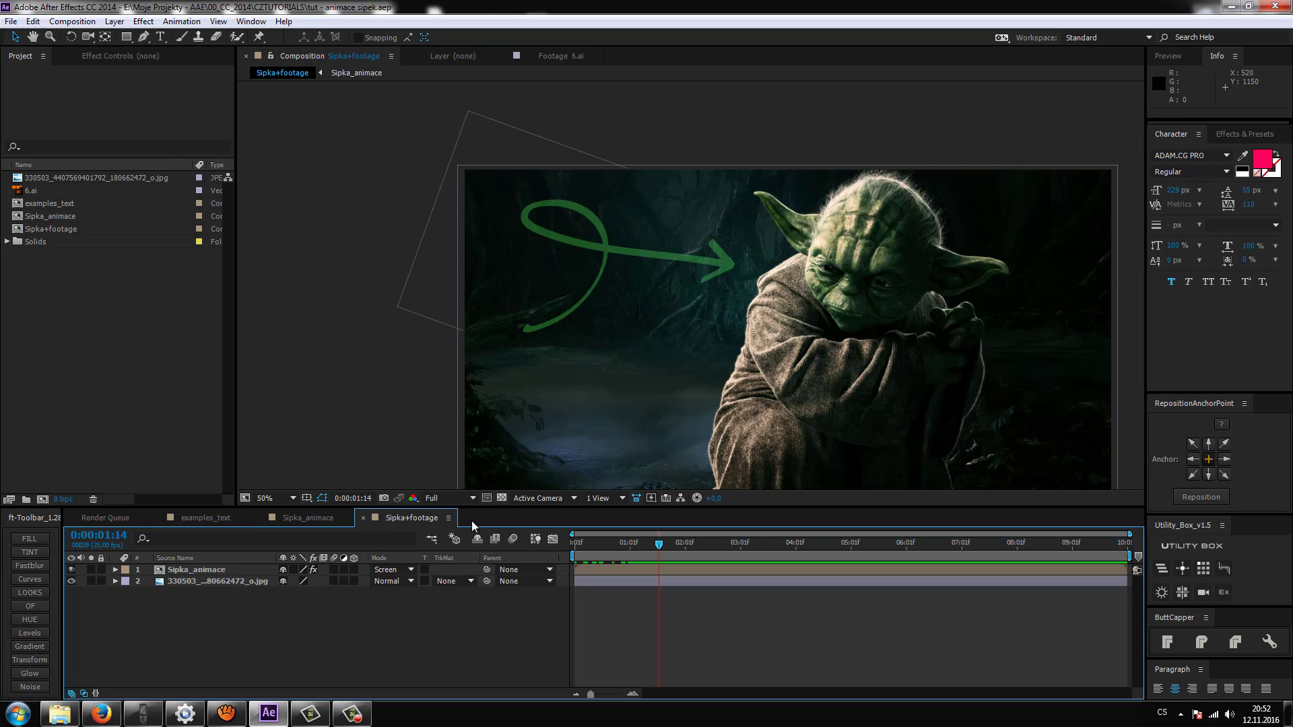
click(222, 519)
mouse_move(584, 548)
mouse_down()
mouse_move(596, 568)
mouse_move(573, 571)
mouse_move(649, 570)
mouse_up()
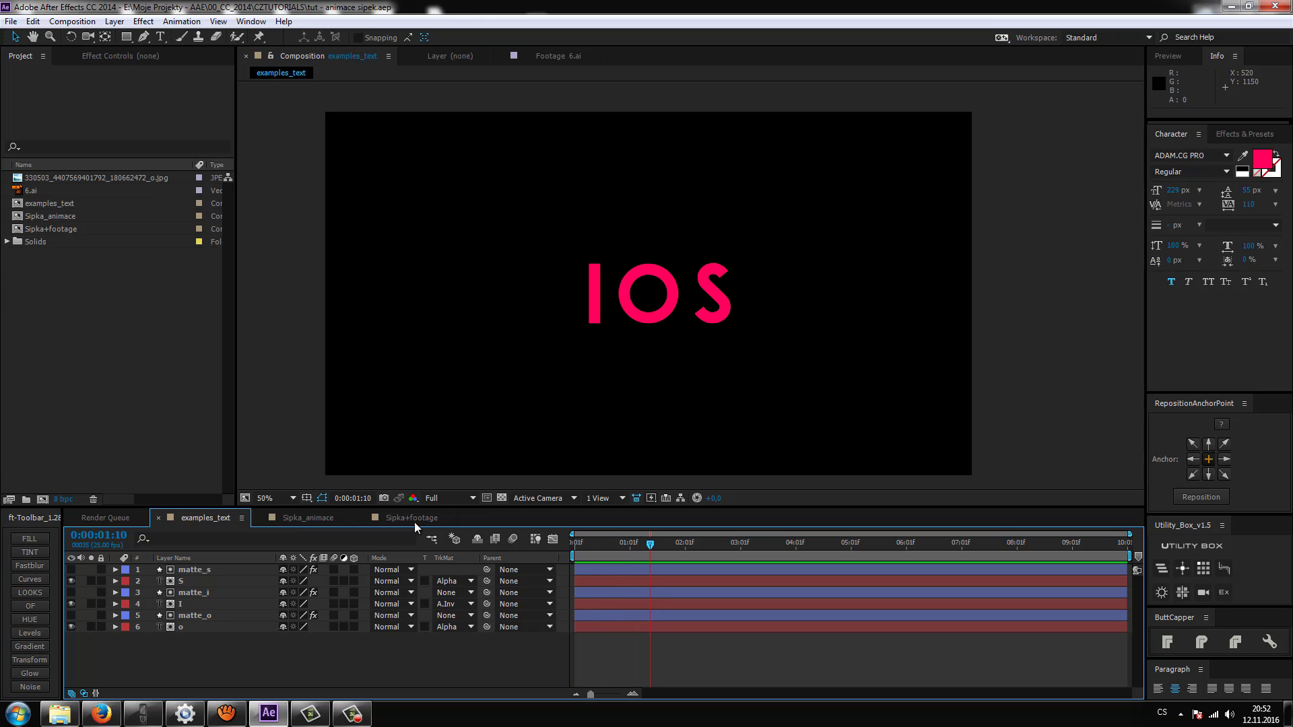
Return to Sipka_animace rewound to the start and widen the Project panel
click(301, 519)
mouse_move(650, 544)
mouse_down()
mouse_move(573, 565)
mouse_move(678, 570)
mouse_up()
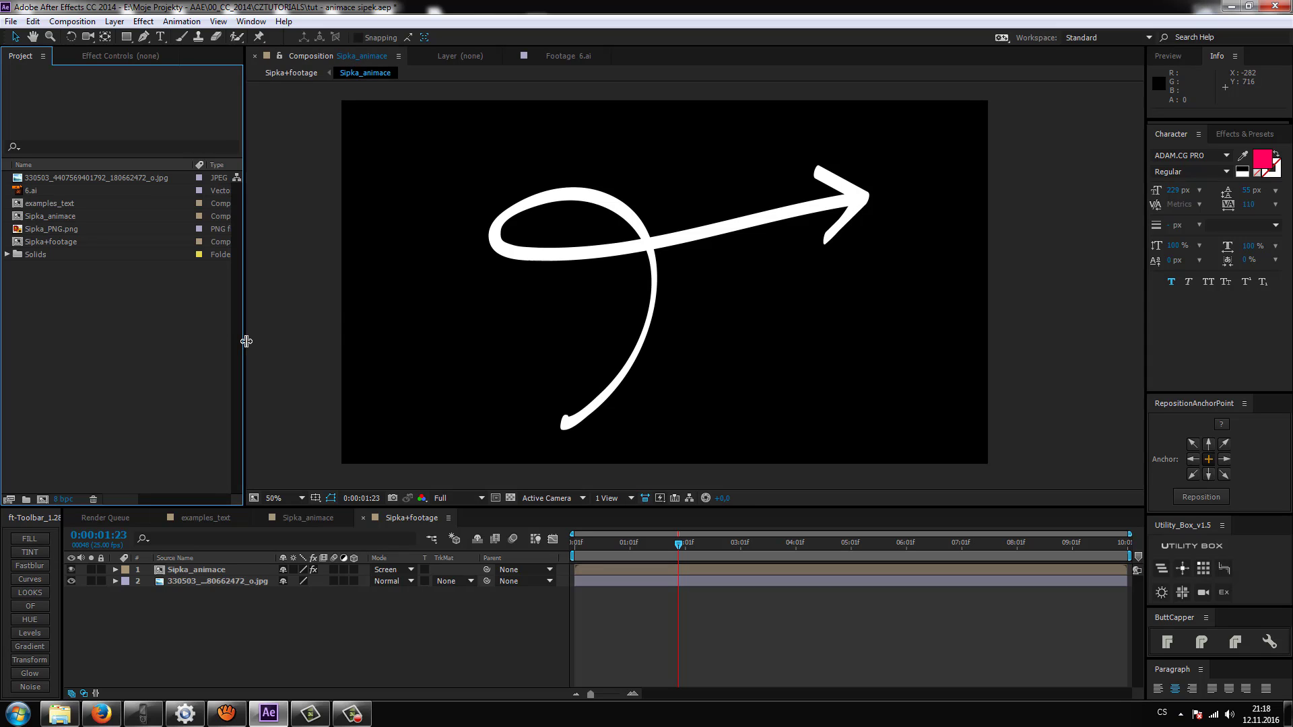
drag(244, 342, 255, 342)
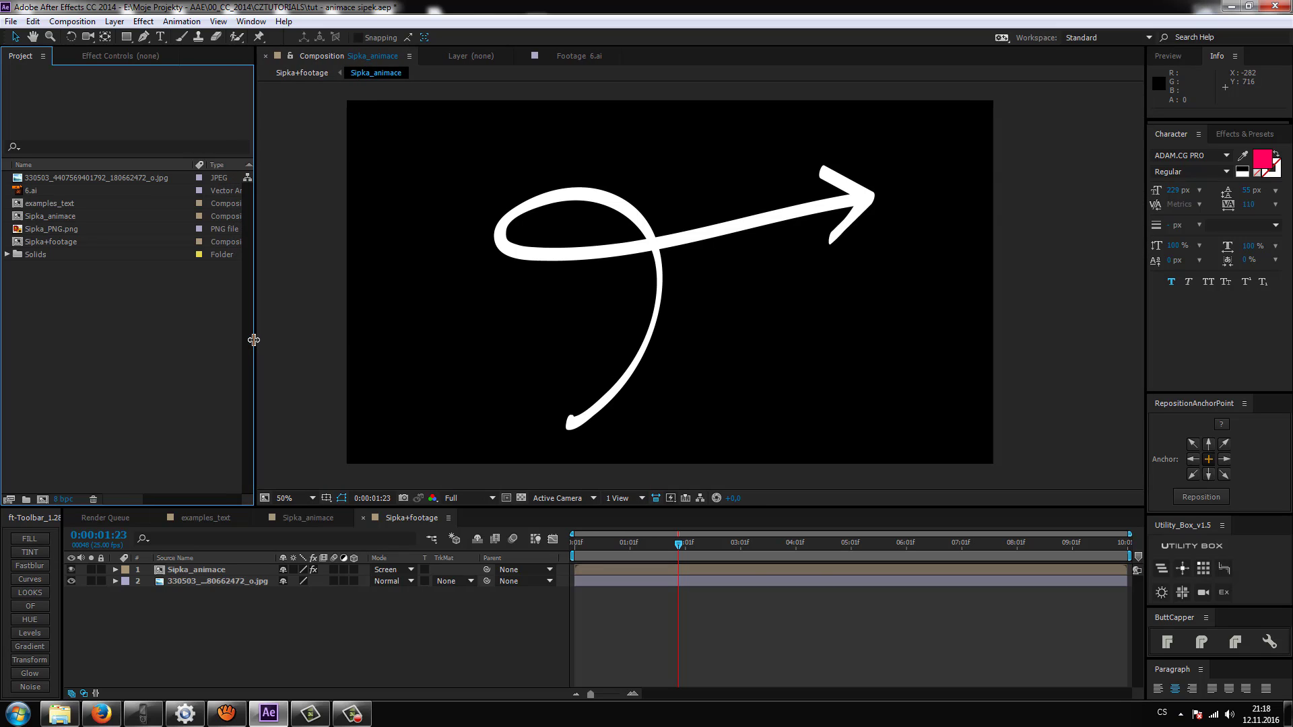
Compare the Firefox arrow PNG image results with Sipka_PNG.png selected in the Project panel
click(101, 719)
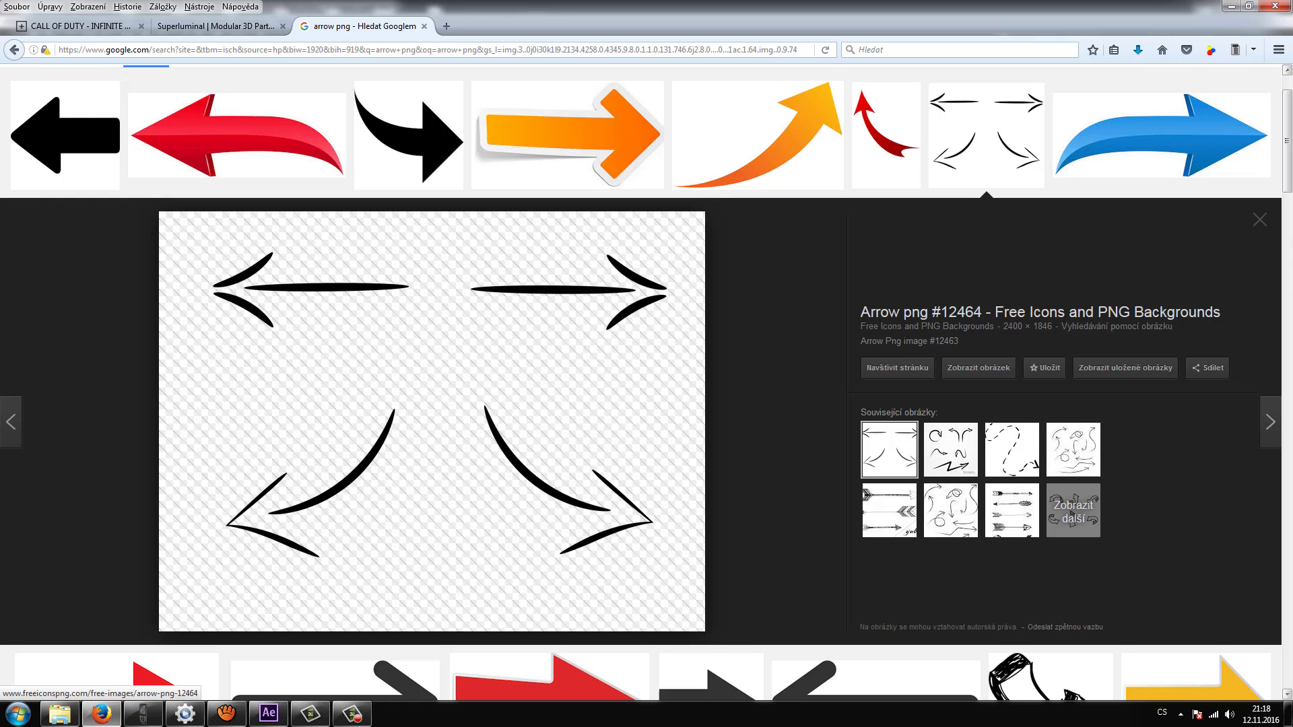
click(1231, 6)
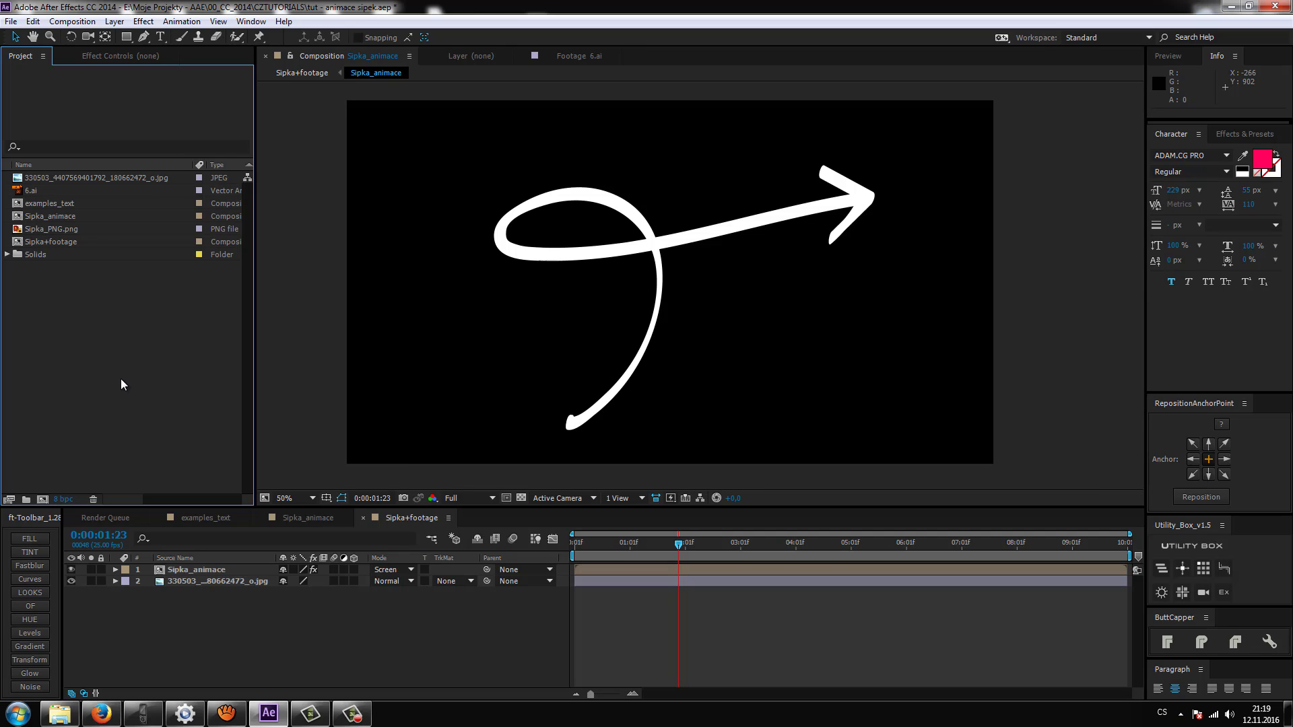
click(65, 233)
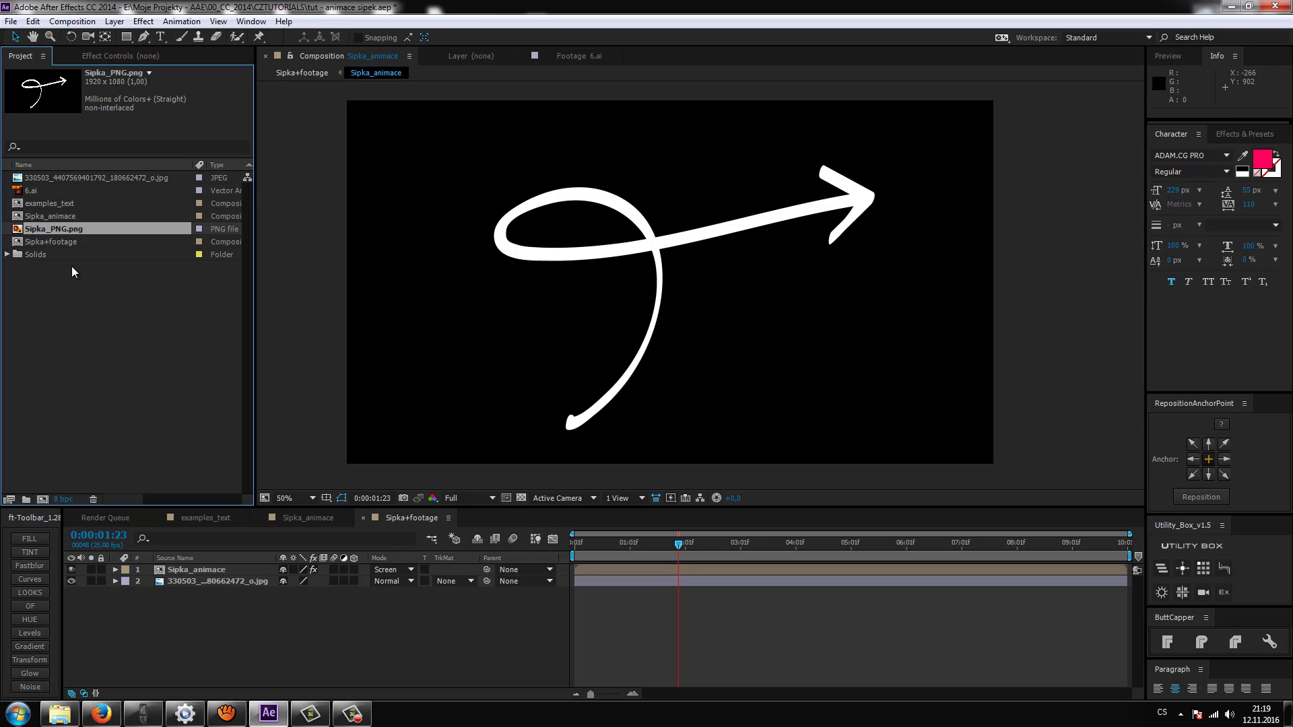
click(99, 717)
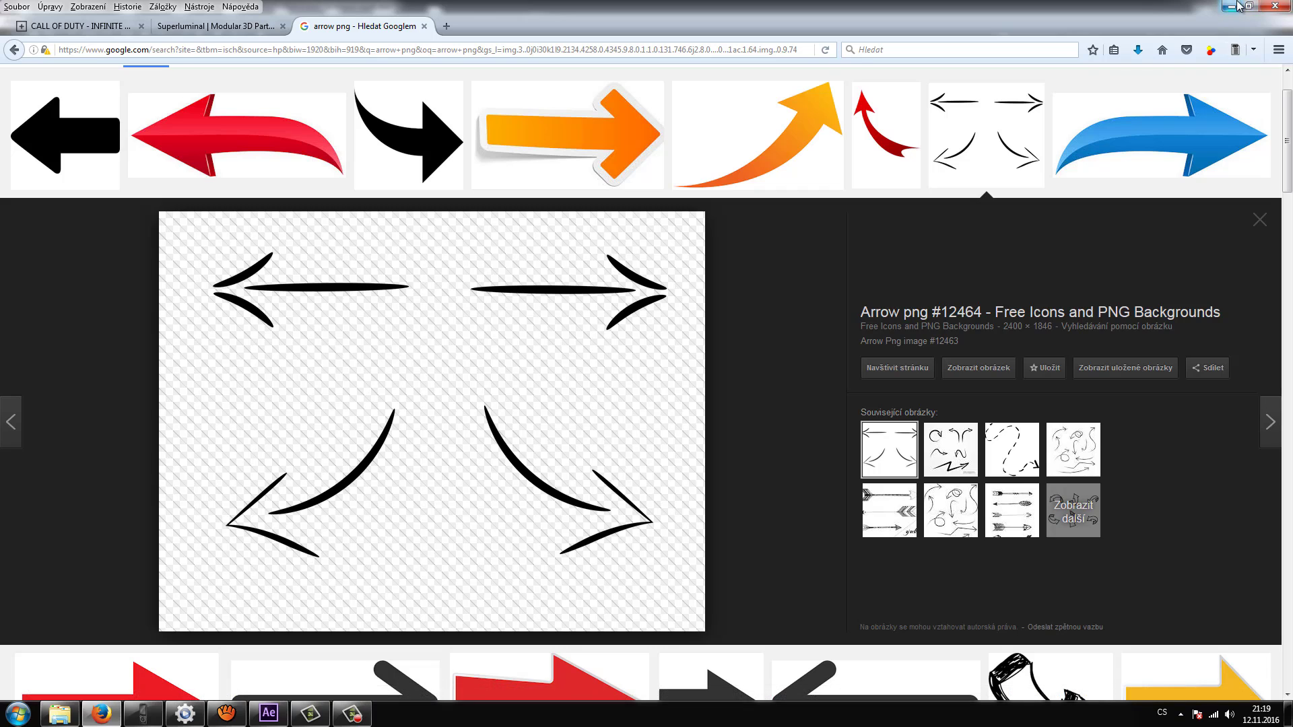
click(1236, 6)
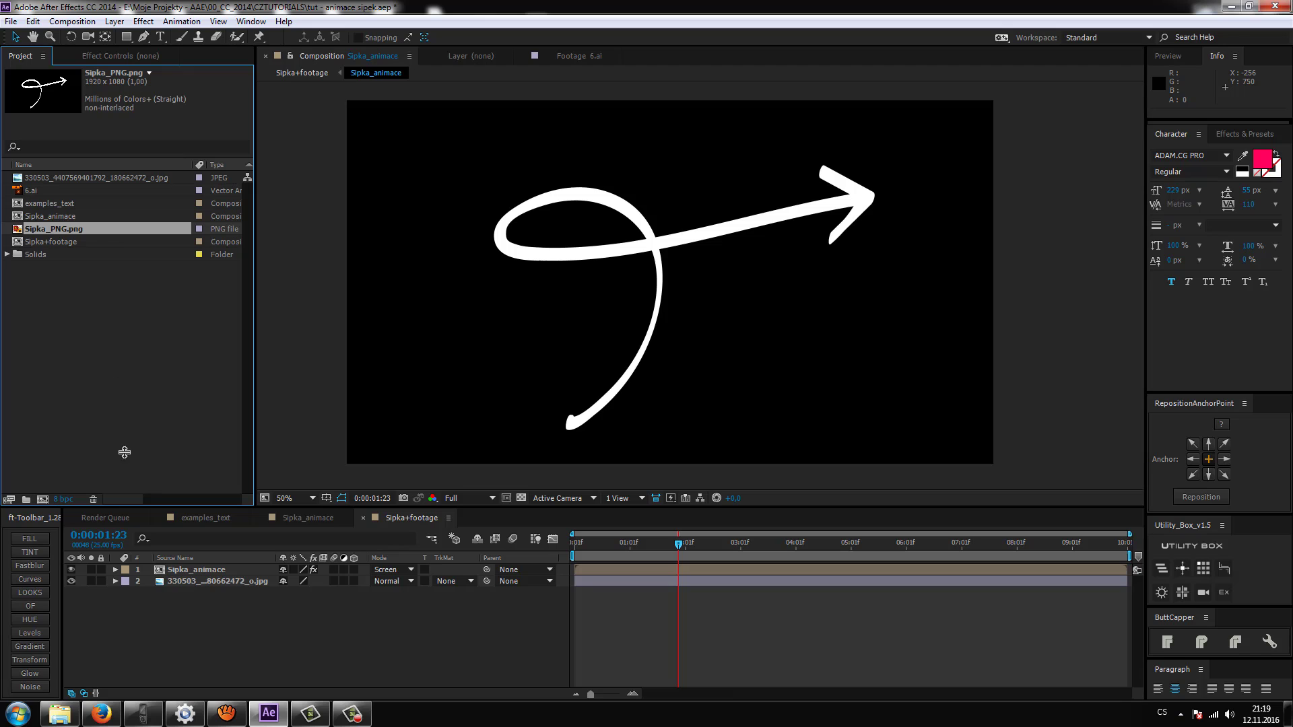
Show Sipka_PNG in the animace_sipek Explorer folder, dismiss Photo Viewer, and return to After Effects
click(60, 713)
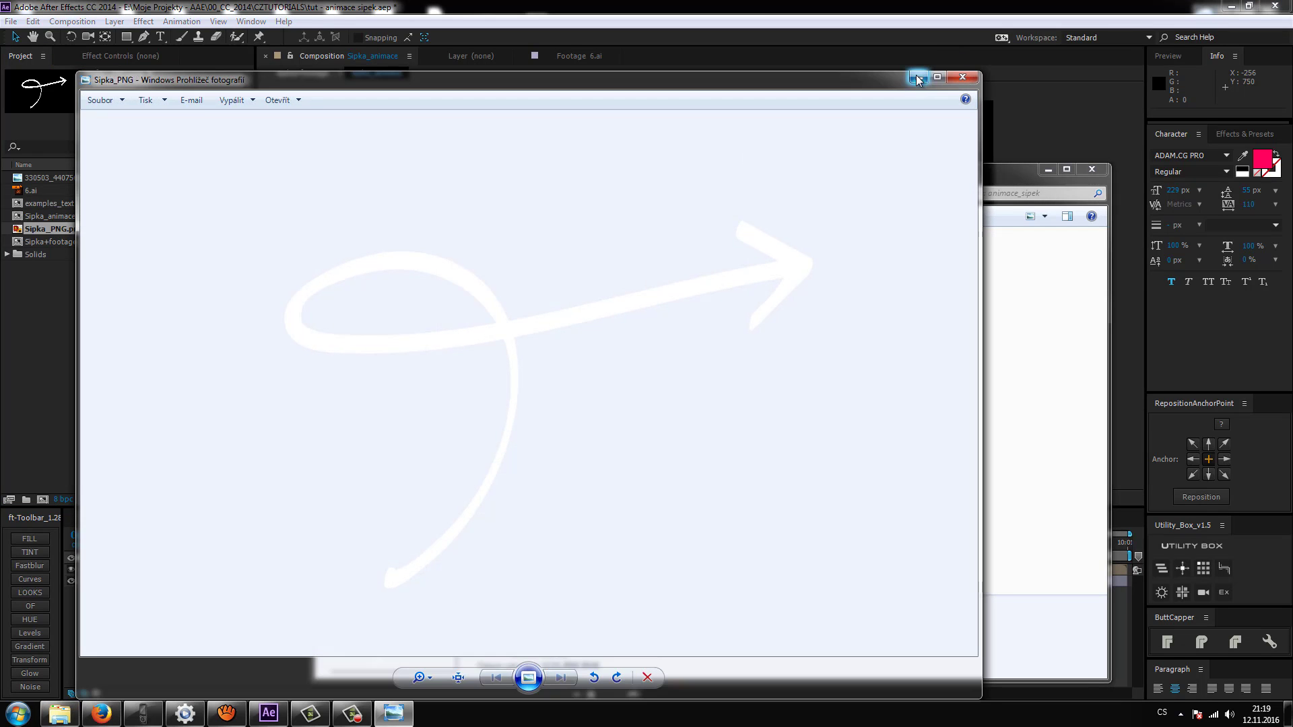
click(915, 77)
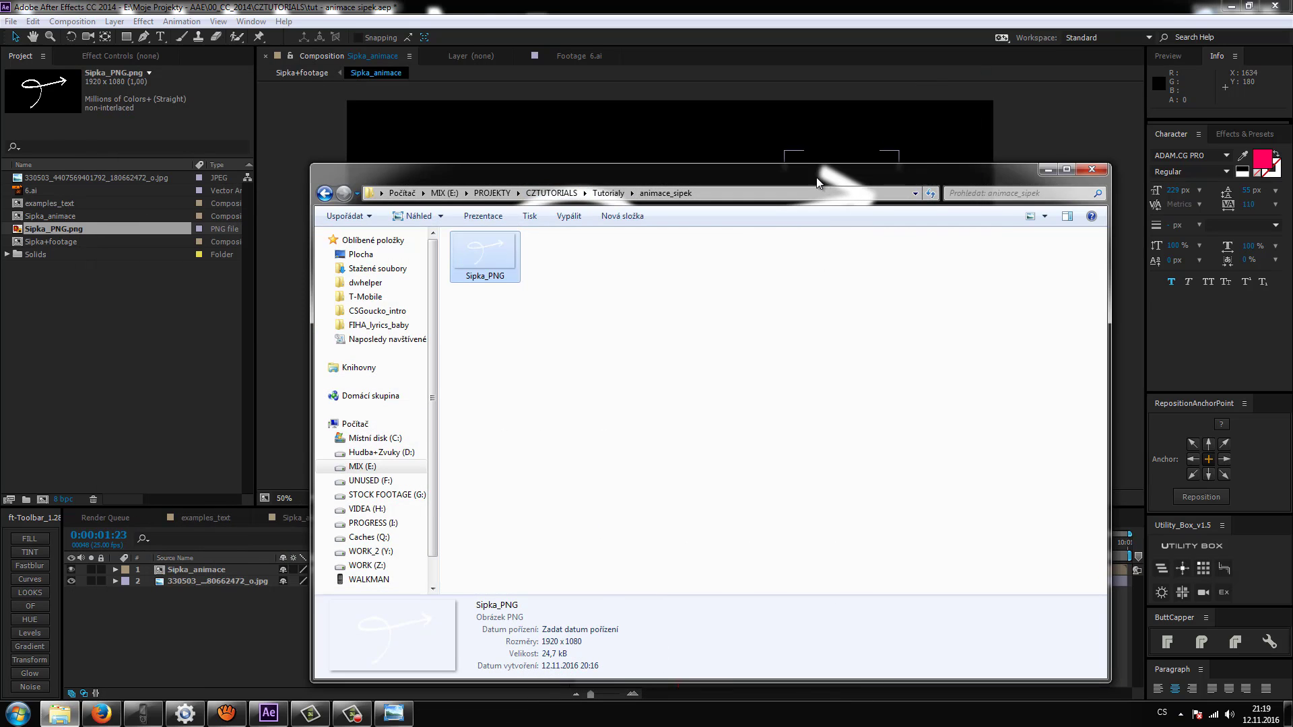
drag(816, 176, 794, 166)
click(47, 229)
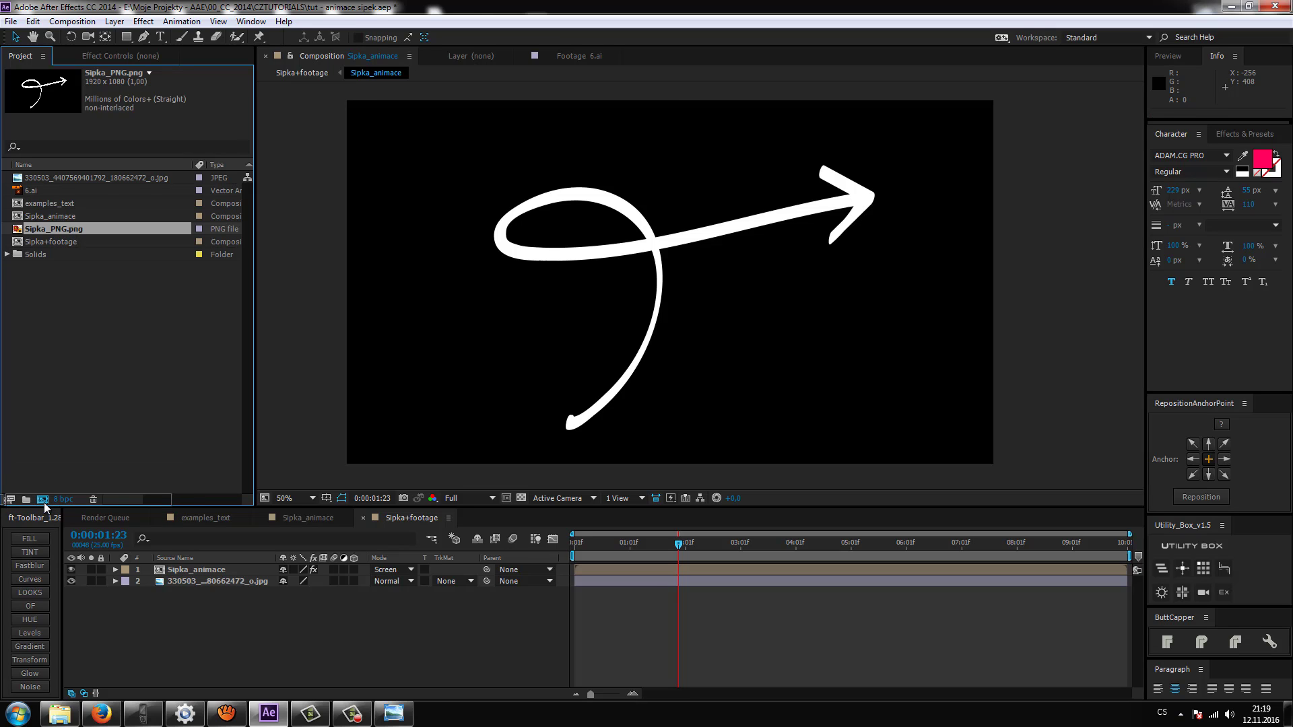
Create a new composition from Sipka_PNG.png and select its arrow layer
drag(63, 232, 42, 499)
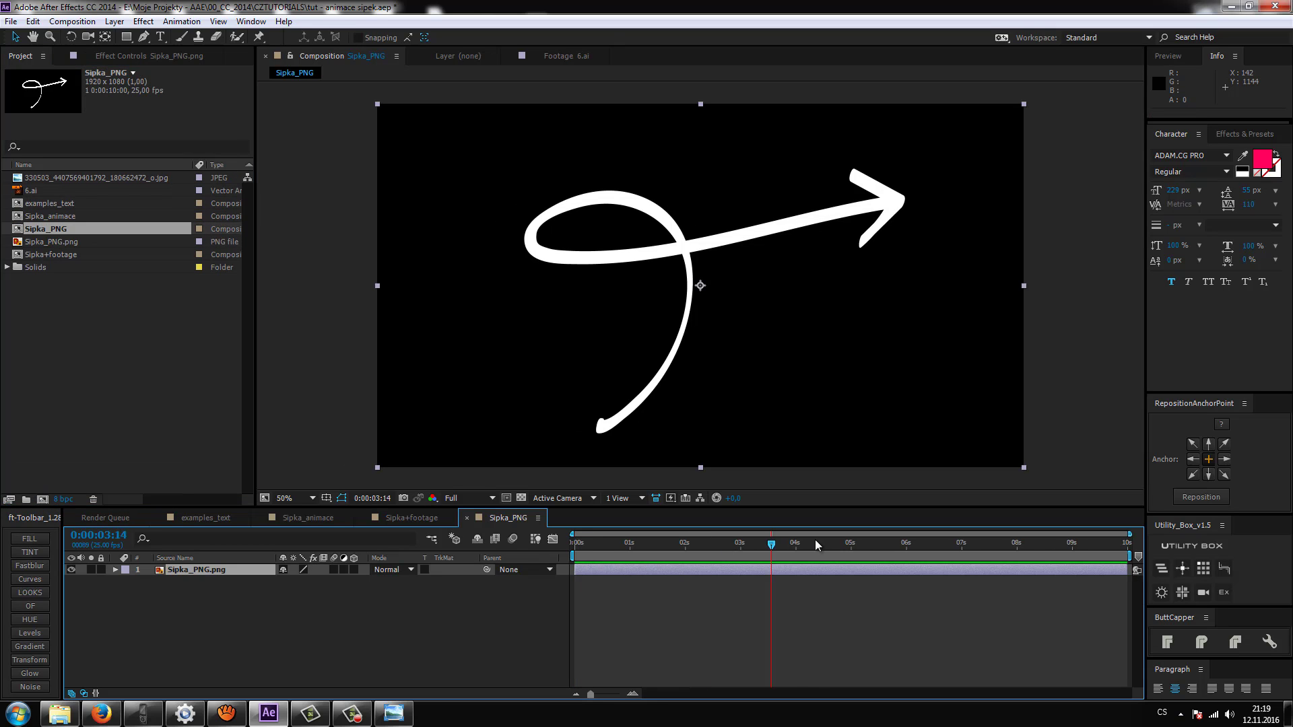
click(275, 591)
click(212, 569)
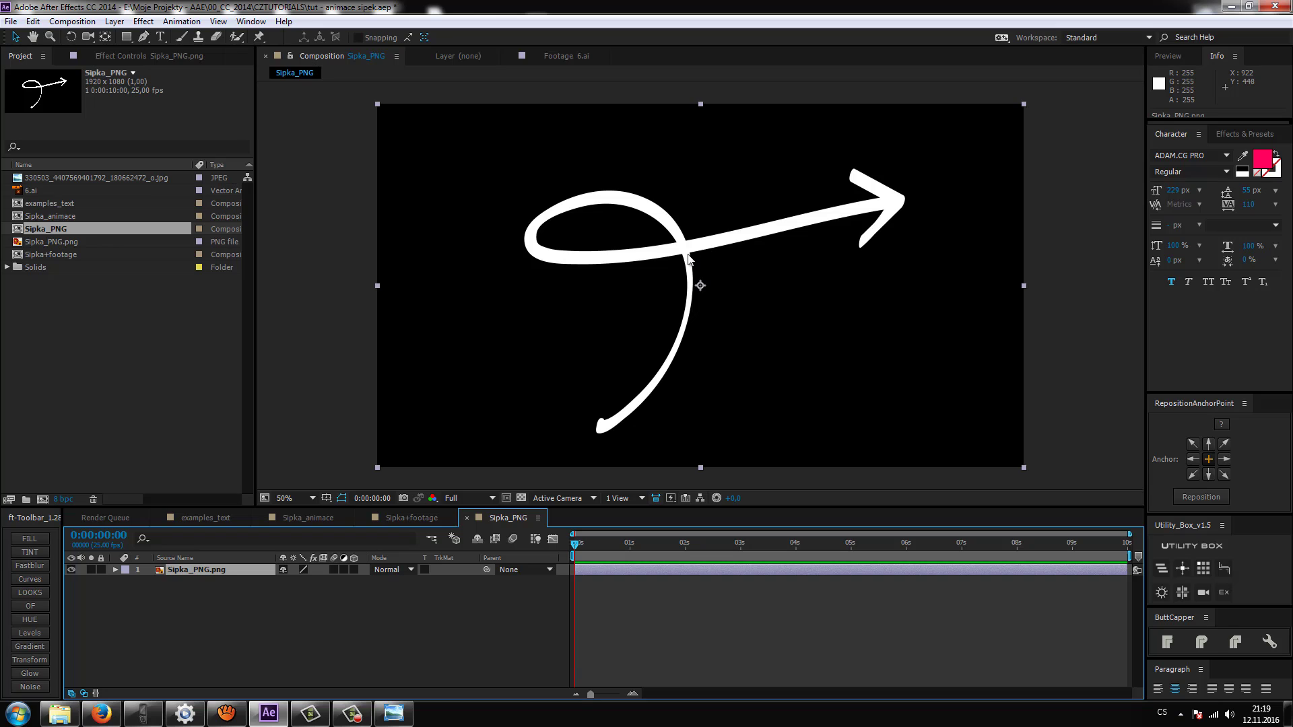
click(701, 286)
click(699, 285)
Browse the timeline's new-layer context menu without adding anything, then reselect the Sipka_PNG.png layer
click(194, 624)
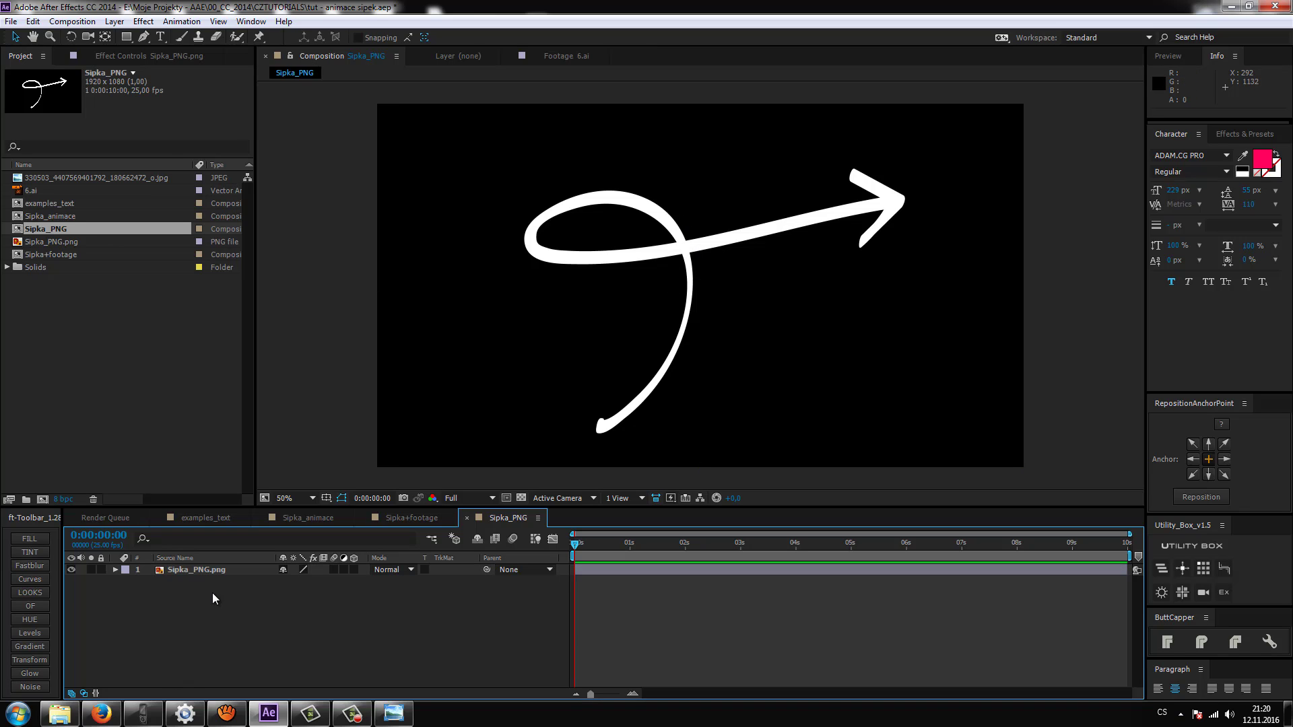
right_click(198, 597)
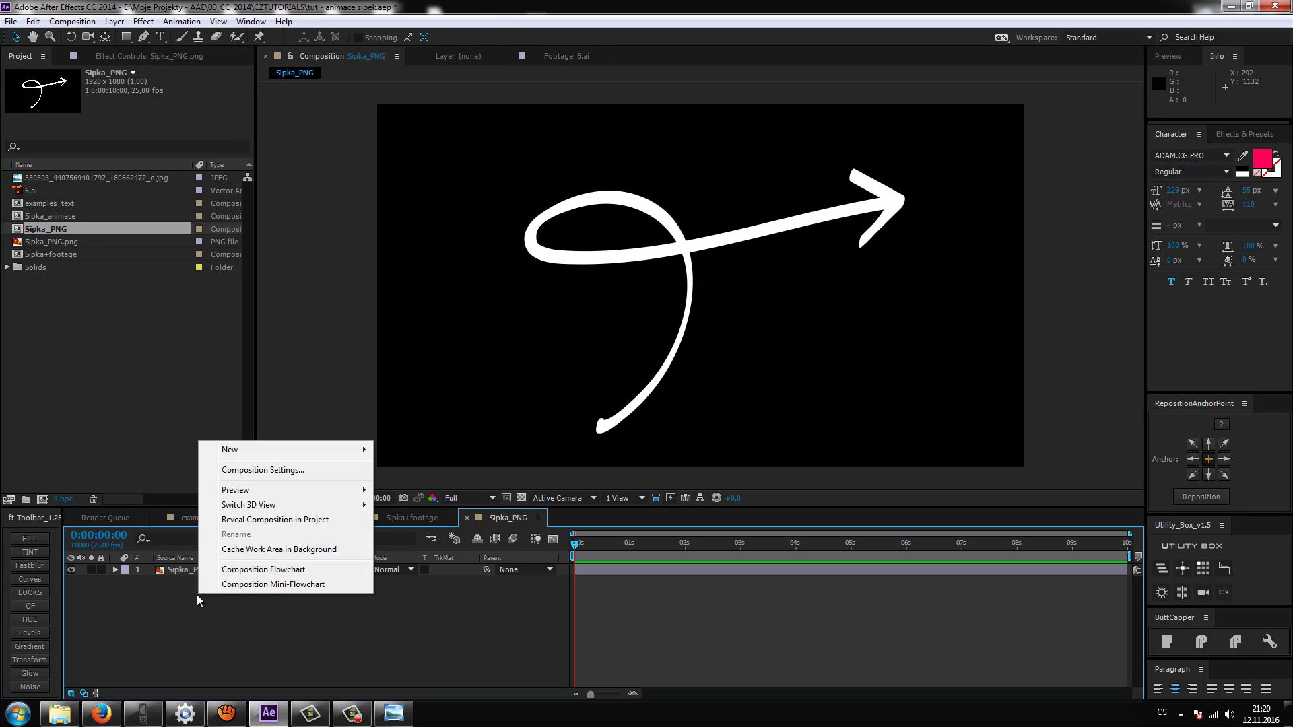
click(171, 607)
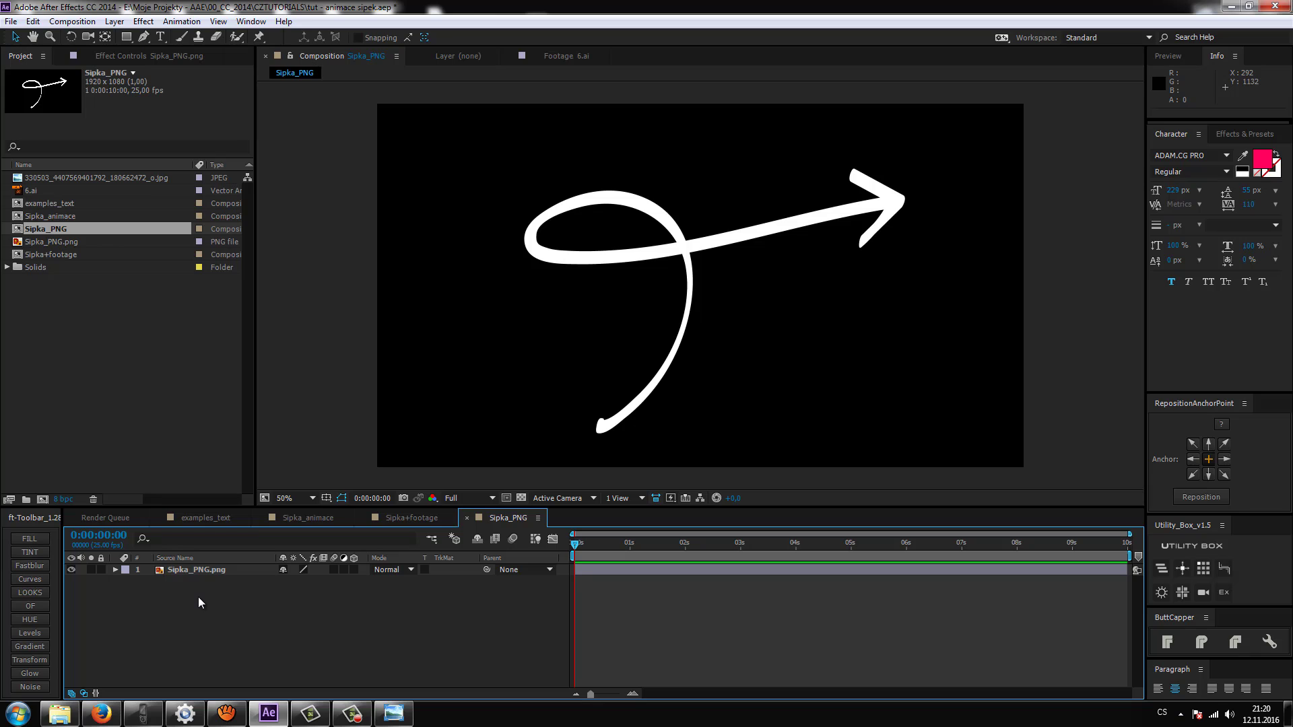
right_click(190, 593)
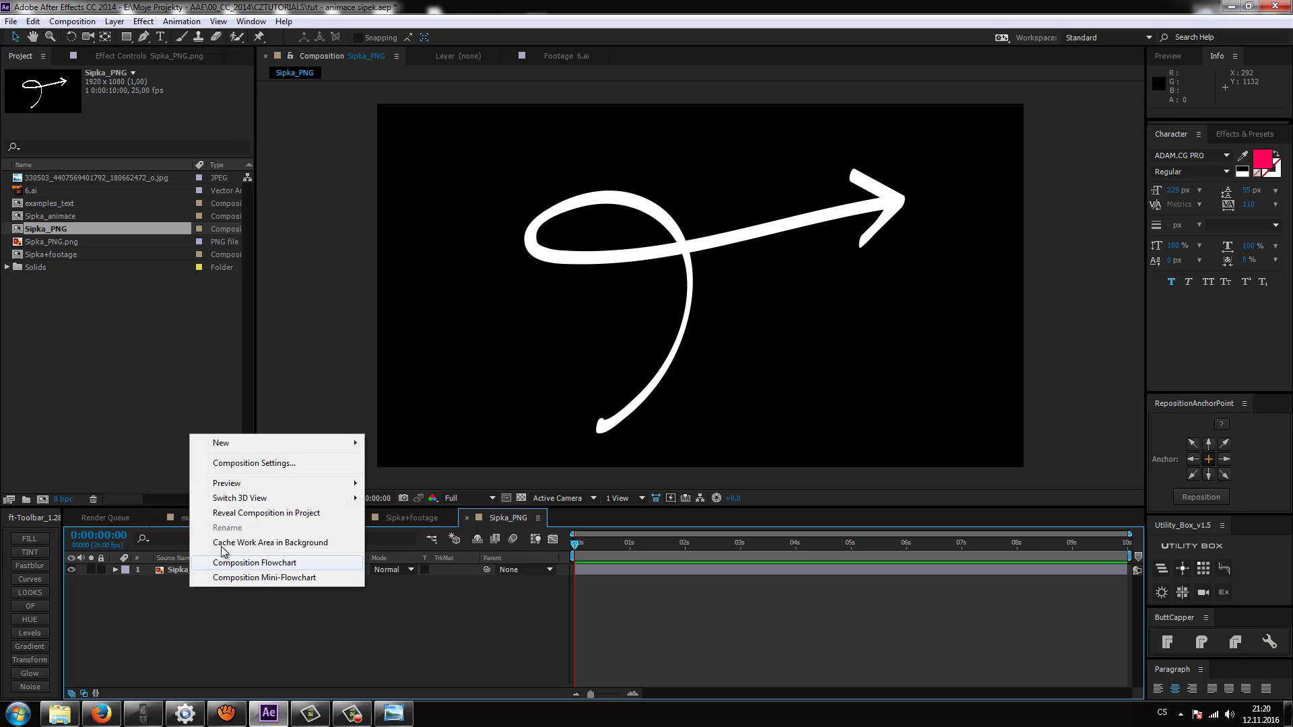
mouse_move(248, 441)
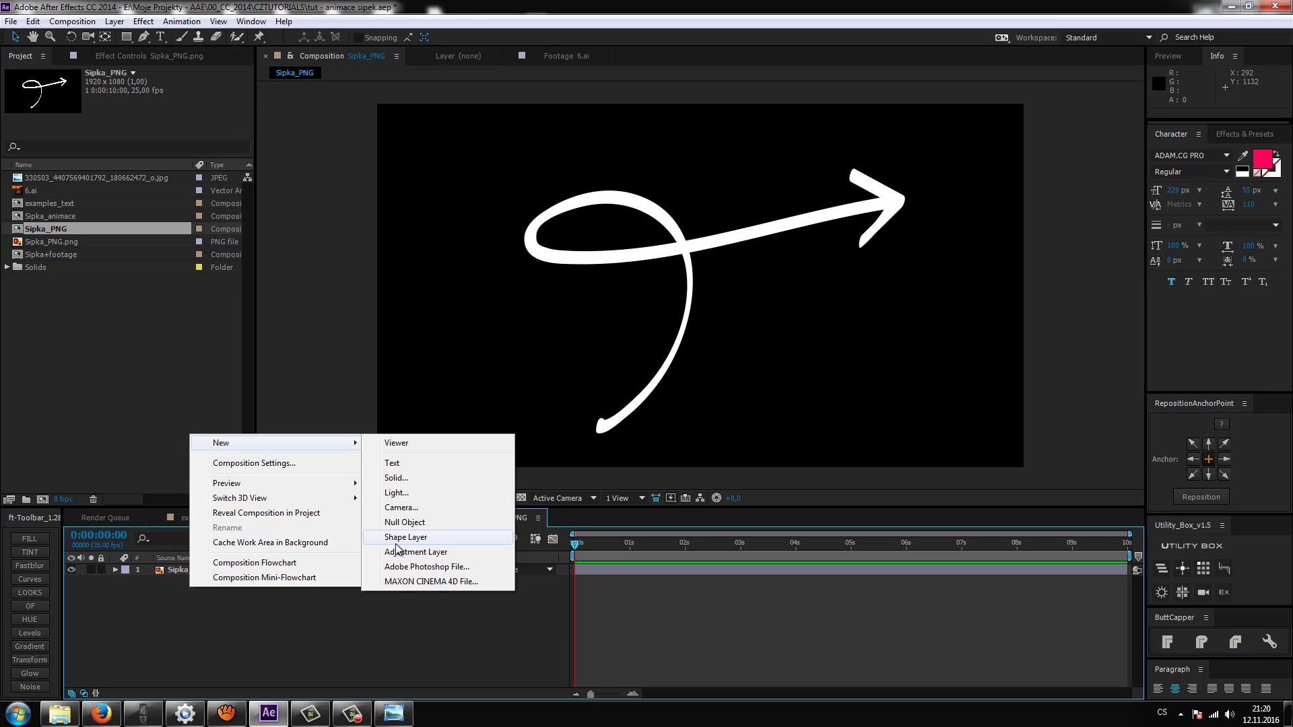
click(154, 621)
click(183, 568)
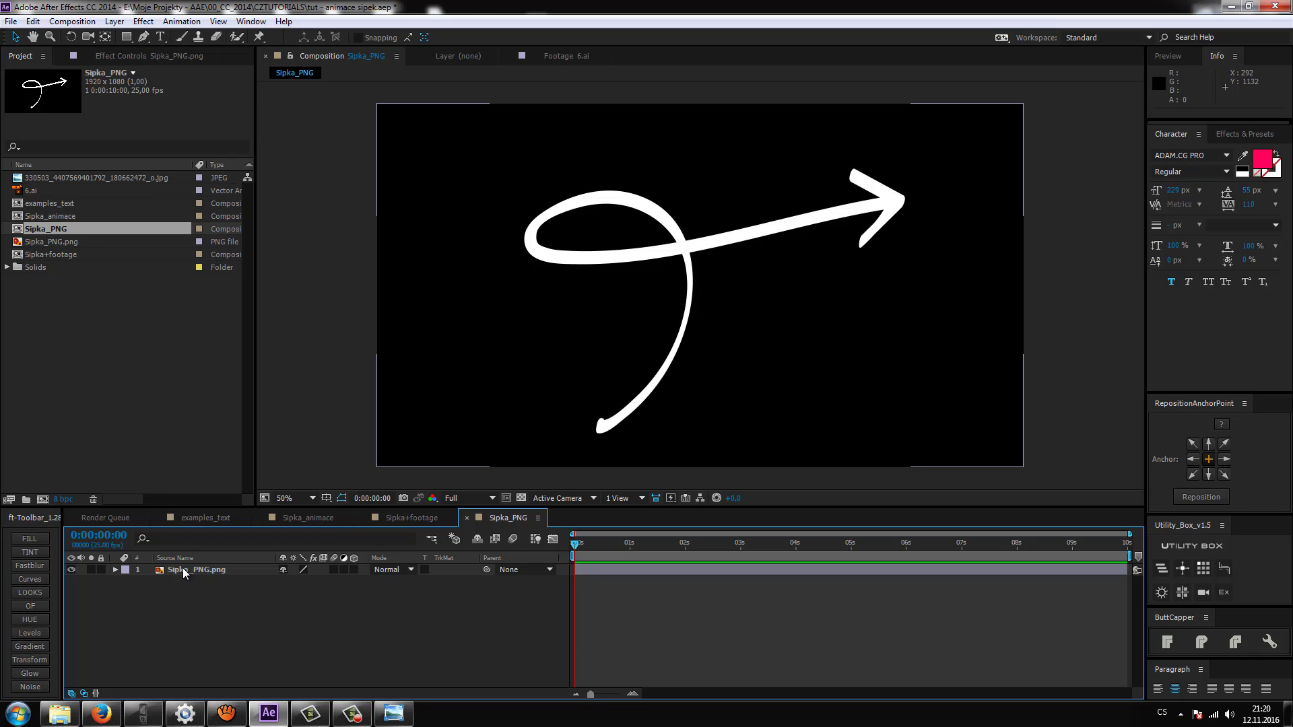
Inspect the matte_o, matte_i and matte_s layers in examples_text, then return to the Sipka_PNG layer
click(302, 517)
click(197, 520)
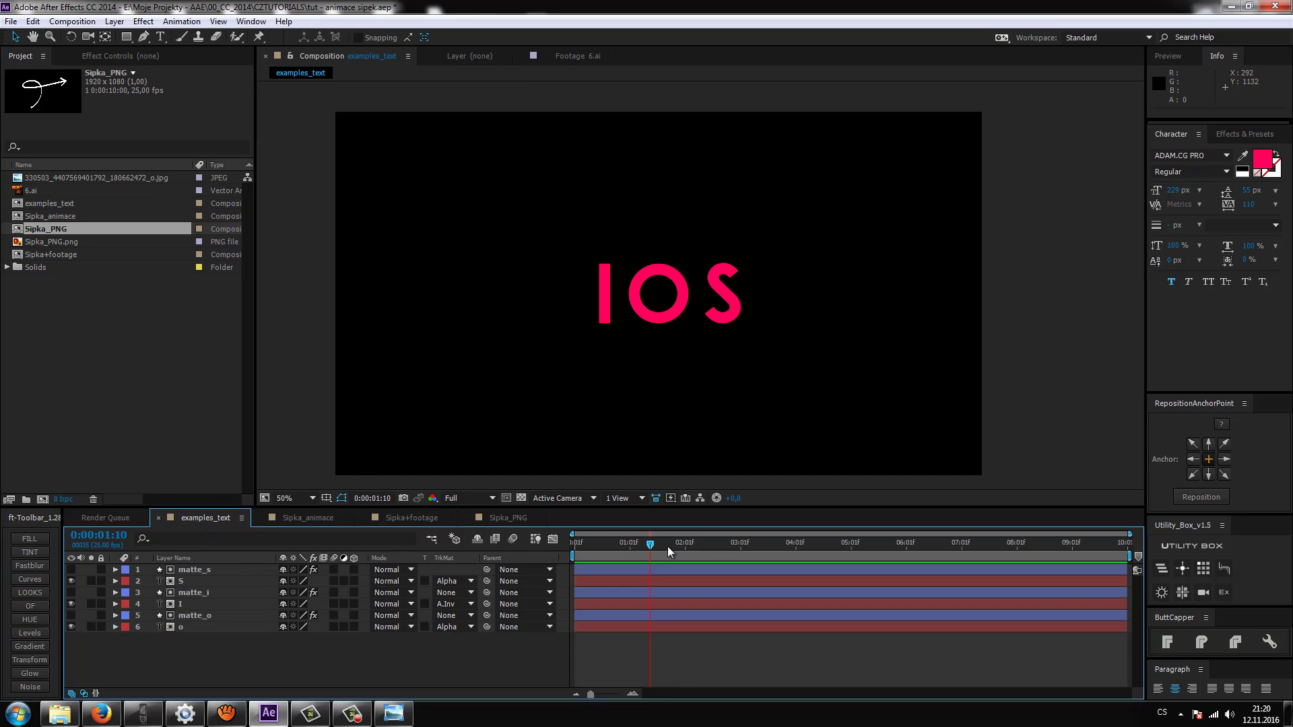
drag(573, 553, 641, 554)
click(196, 616)
click(188, 590)
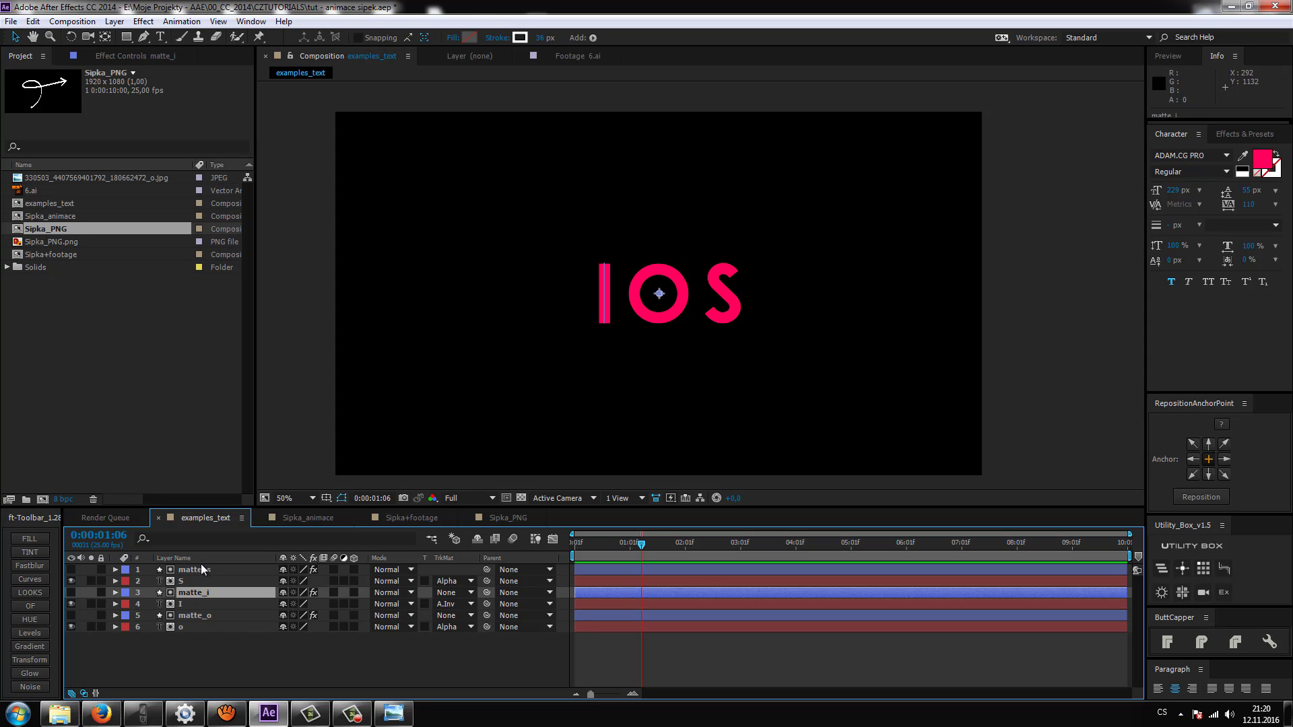
click(201, 566)
click(506, 517)
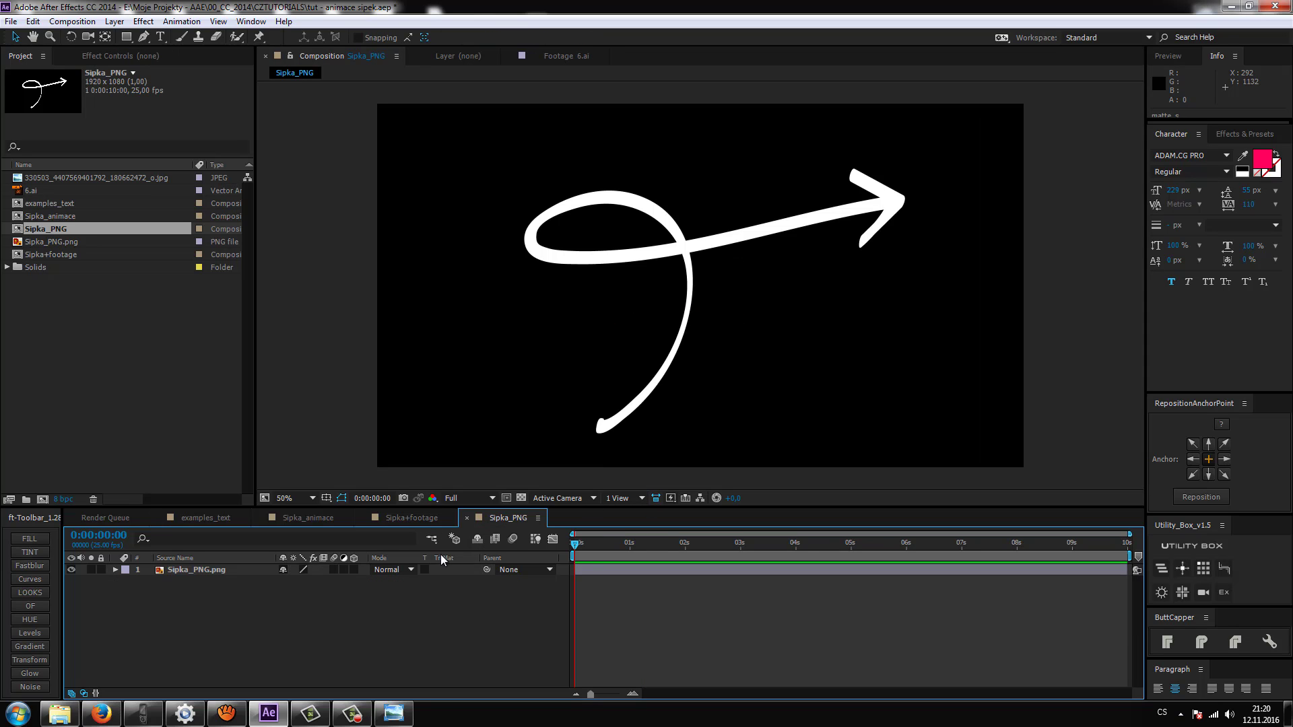
click(187, 572)
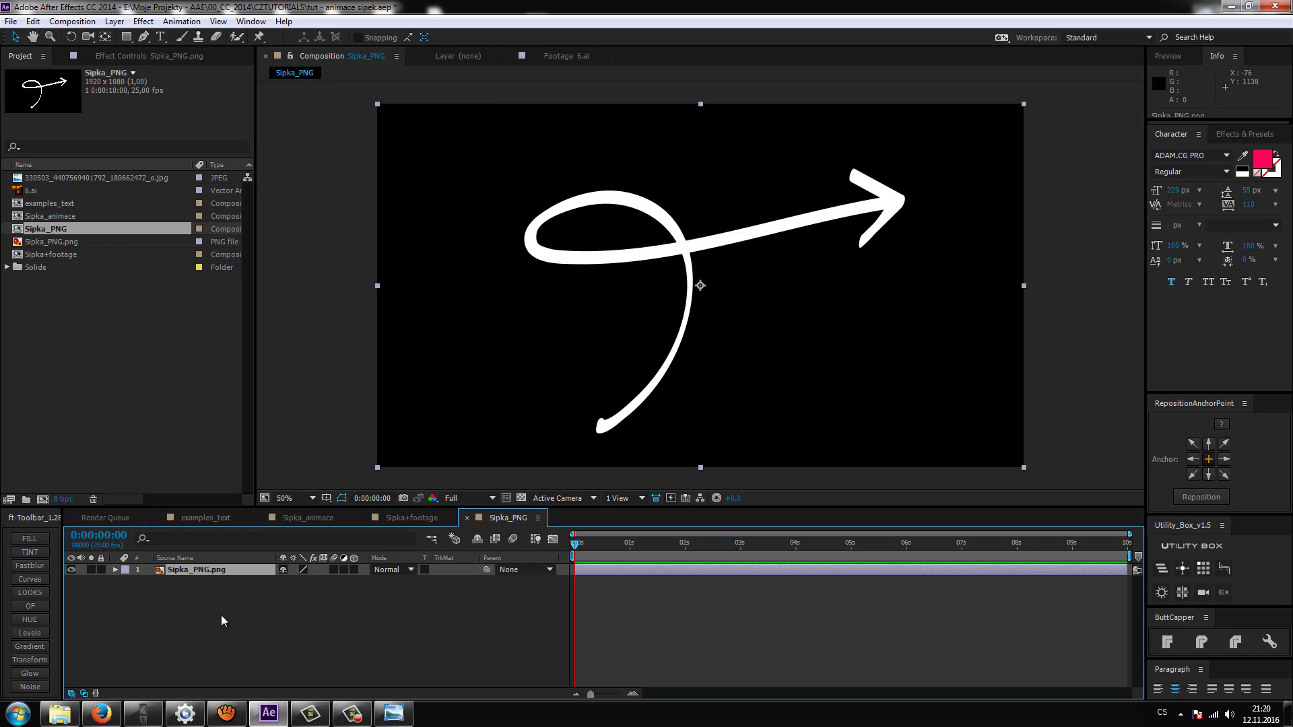
Trace a Pen path from the arrow's tail, around the loop, to its tip, colouring the shape red
click(182, 608)
click(144, 36)
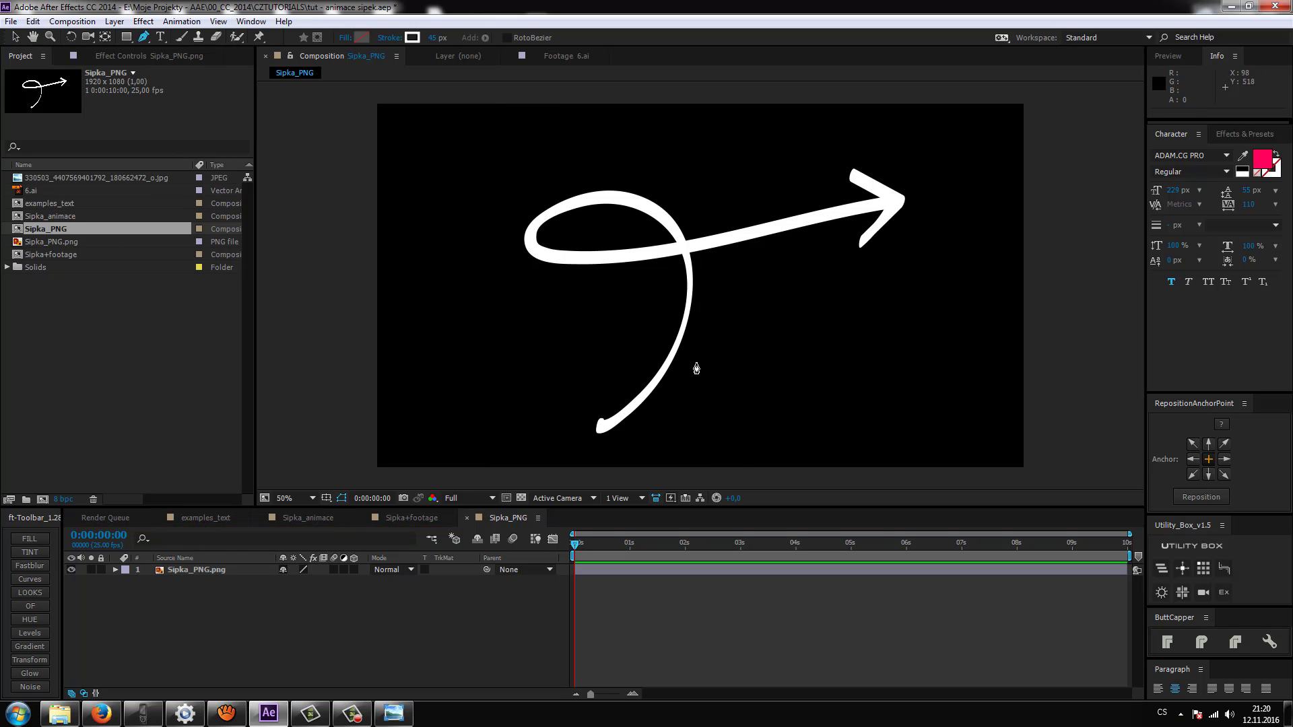
mouse_move(644, 412)
mouse_down()
mouse_move(692, 324)
mouse_move(666, 378)
mouse_move(636, 387)
mouse_up()
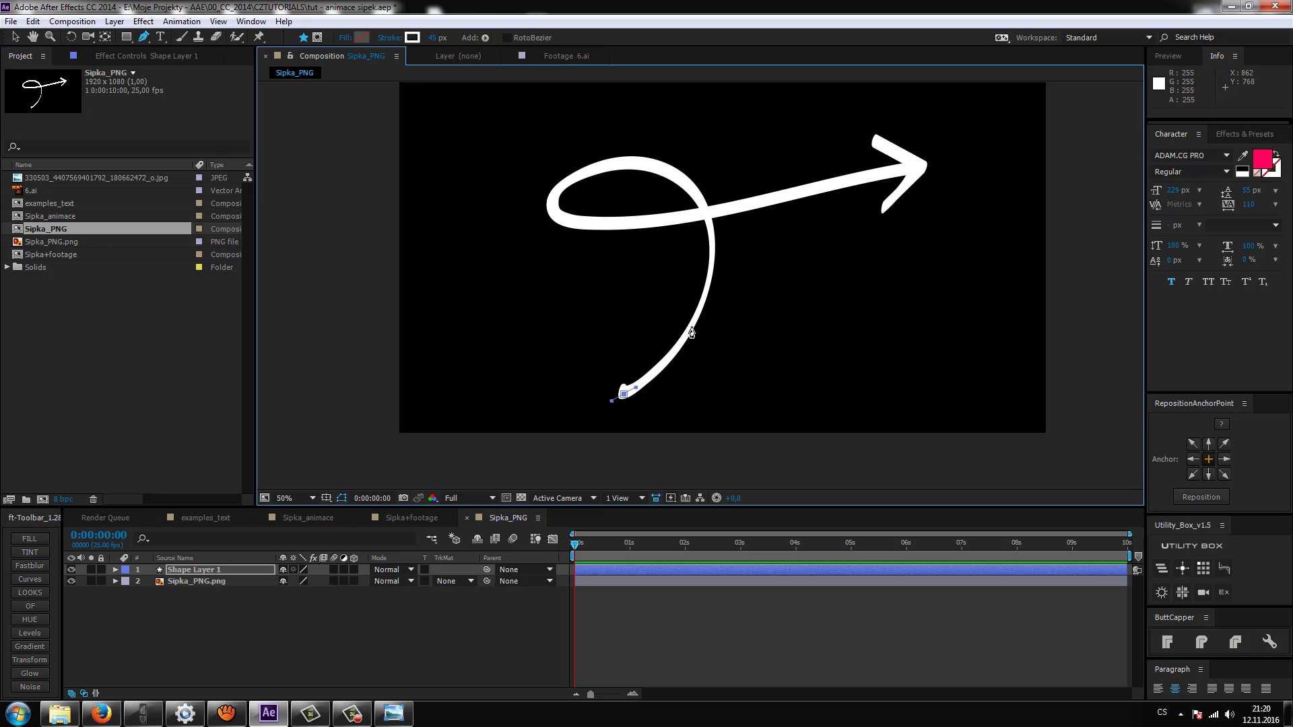
drag(694, 319, 702, 303)
mouse_move(707, 213)
mouse_down()
mouse_move(694, 182)
mouse_move(614, 160)
mouse_up()
drag(550, 203, 555, 227)
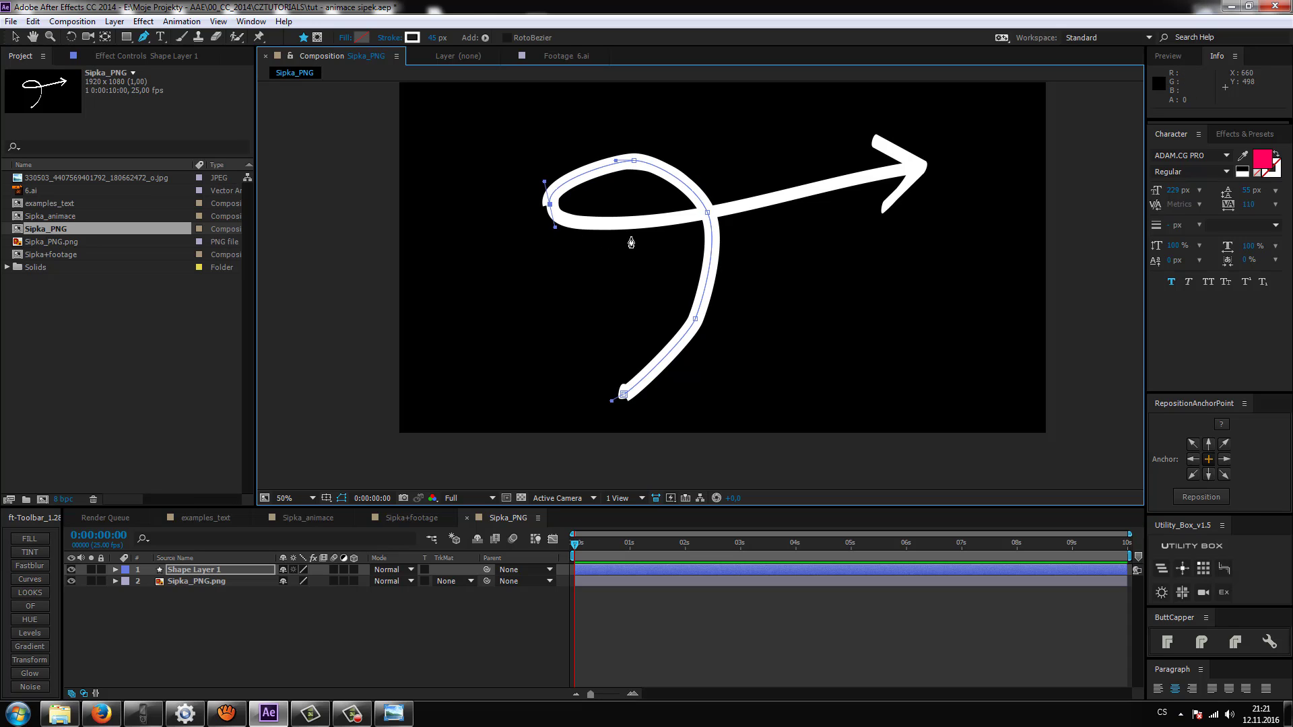
drag(660, 219, 691, 216)
drag(764, 199, 798, 194)
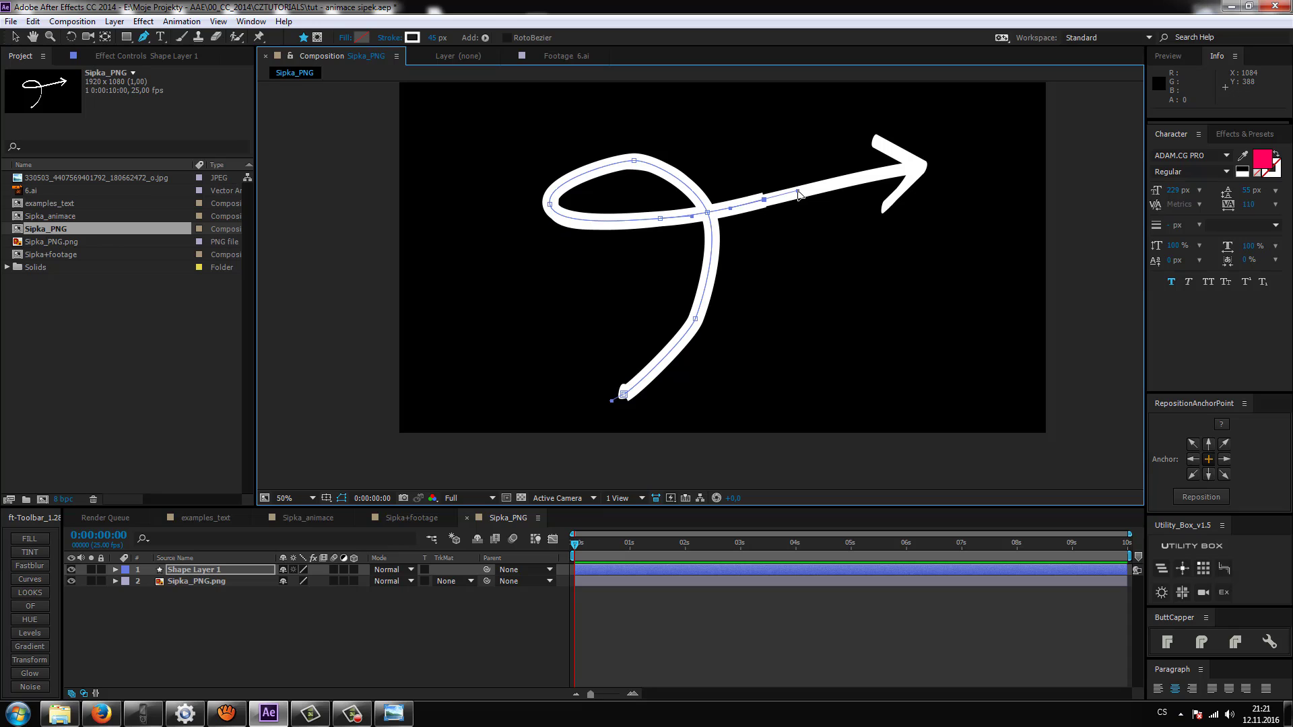
mouse_move(923, 162)
mouse_down()
mouse_move(938, 160)
mouse_move(929, 165)
mouse_up()
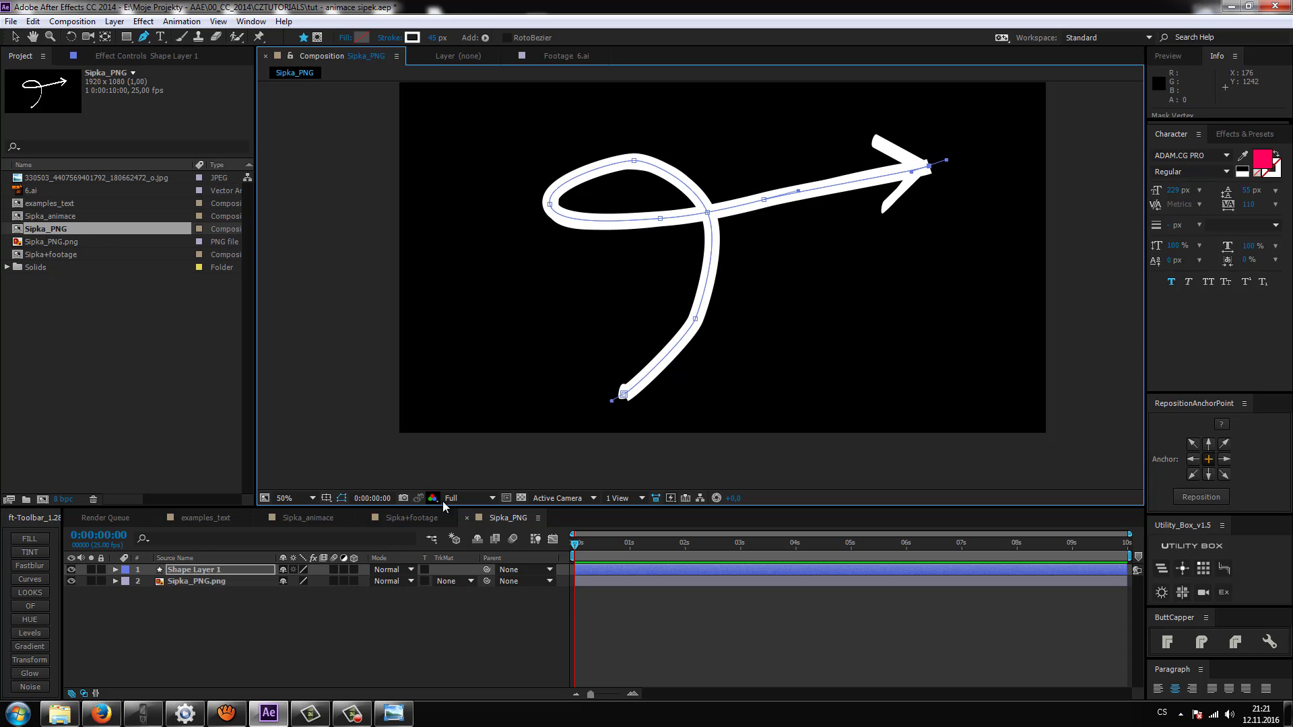
click(46, 536)
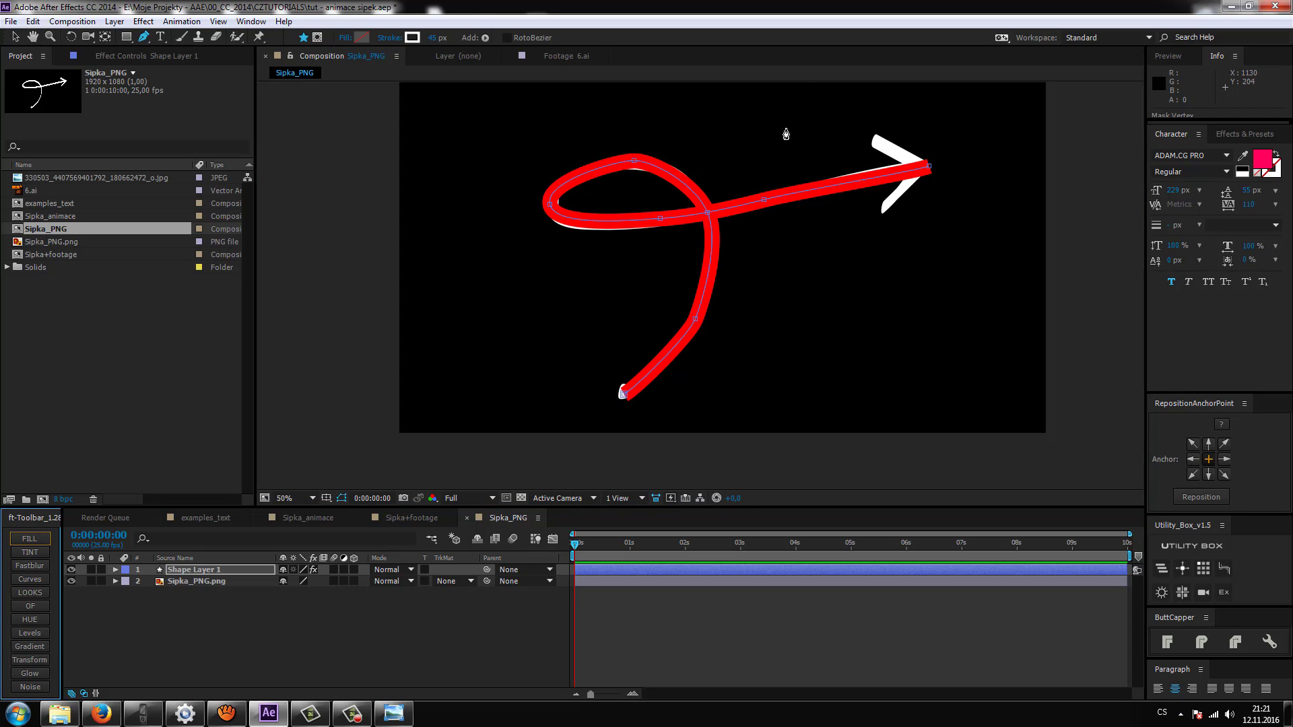
Set Shape Layer 1's fill to None and widen its stroke to about 46 px
key(v)
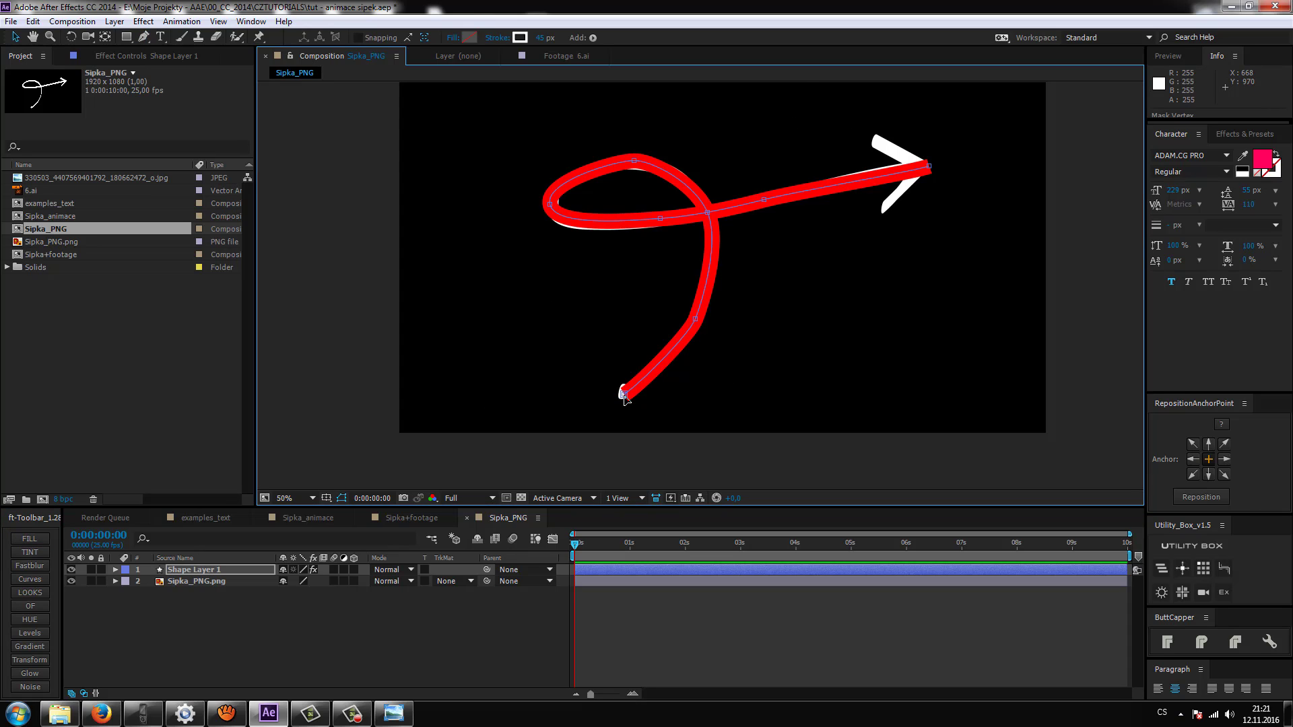
click(620, 396)
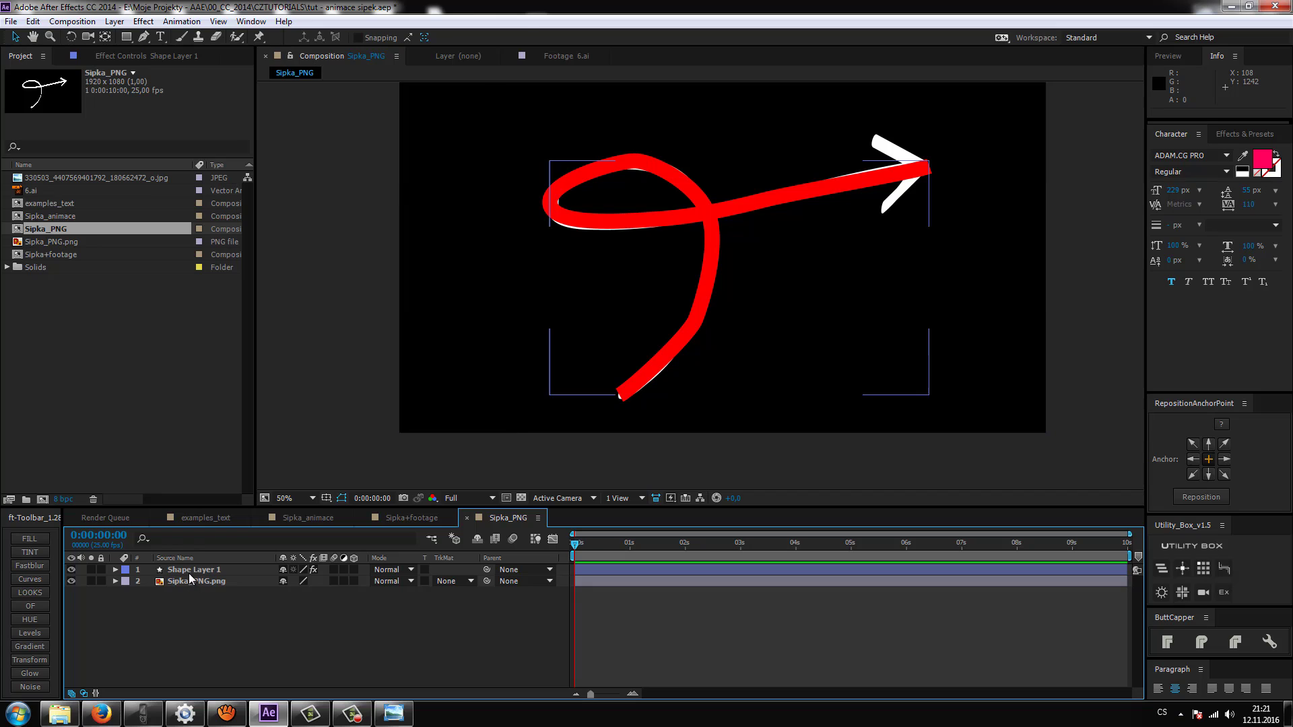
click(189, 570)
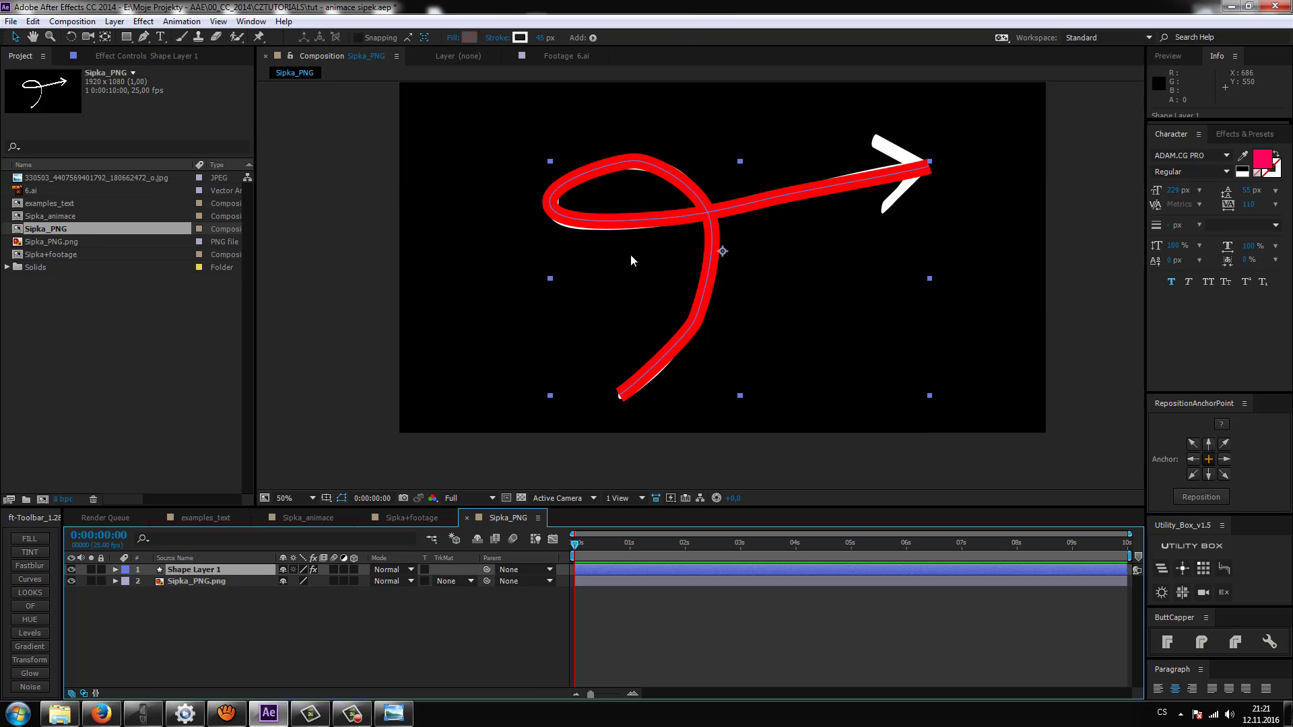
click(469, 39)
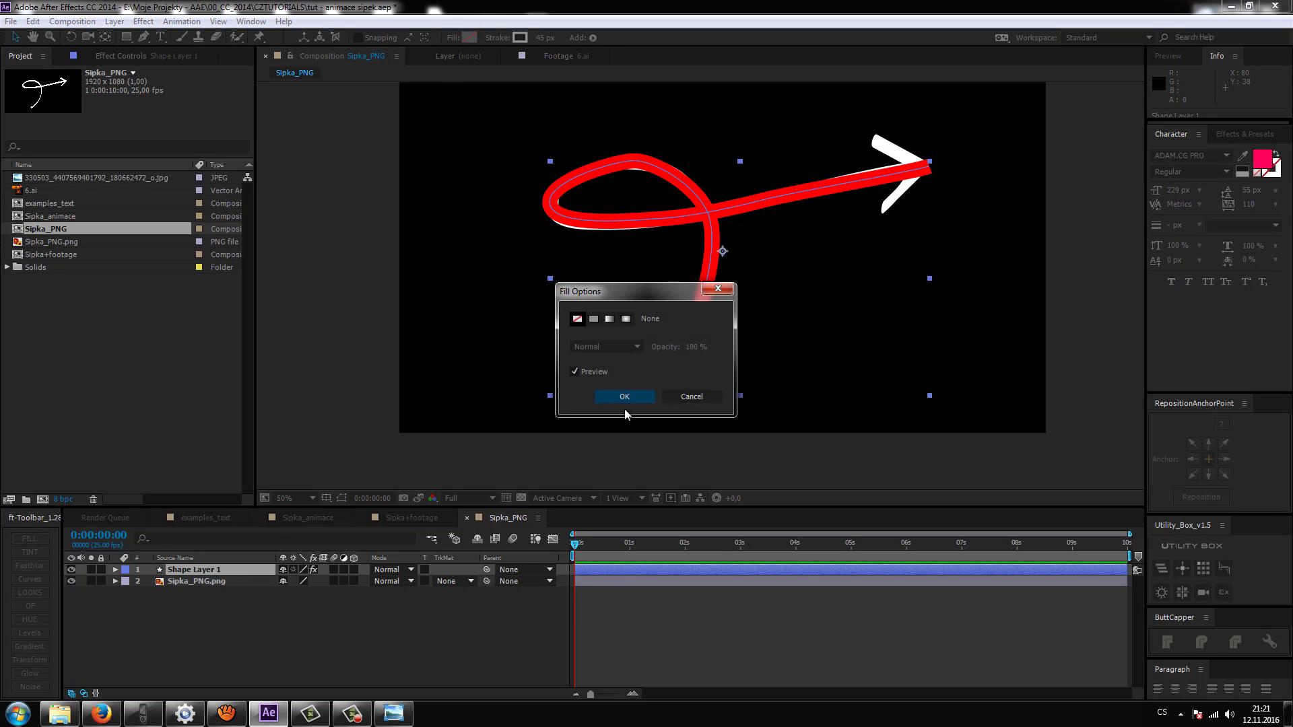
click(625, 397)
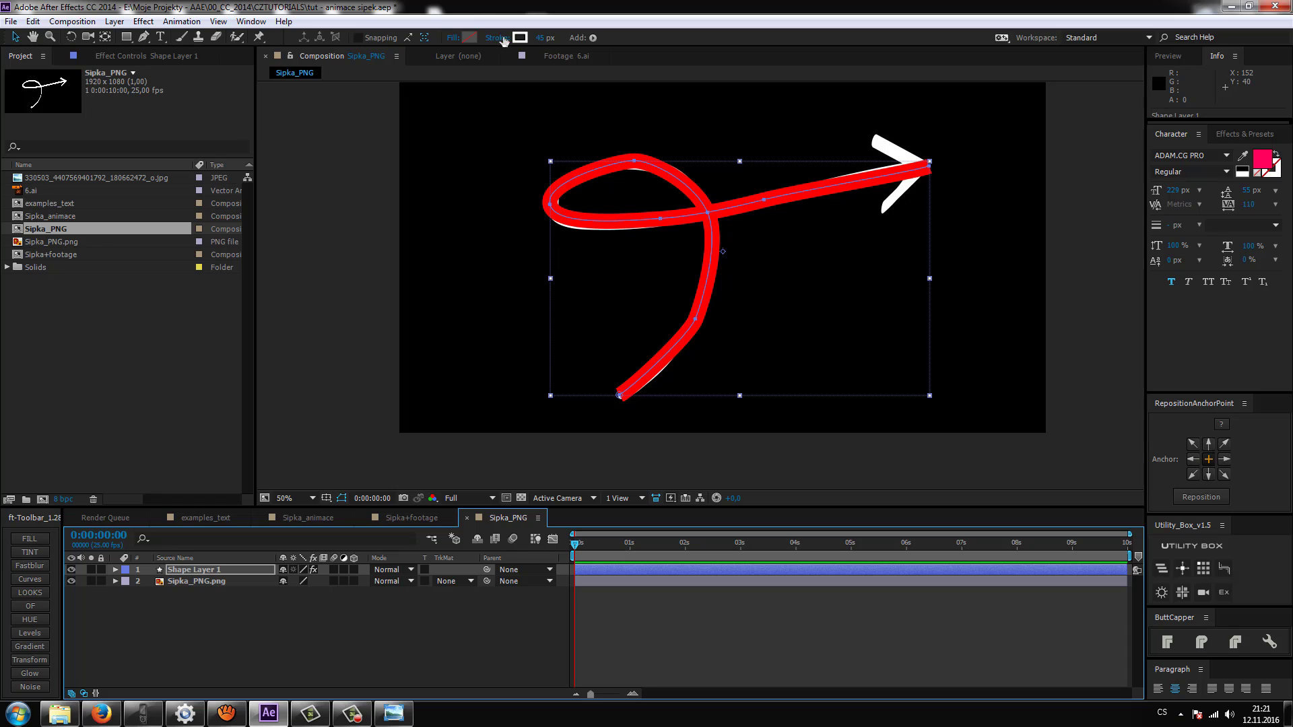
mouse_move(540, 38)
mouse_down()
mouse_move(517, 43)
mouse_move(656, 146)
mouse_up()
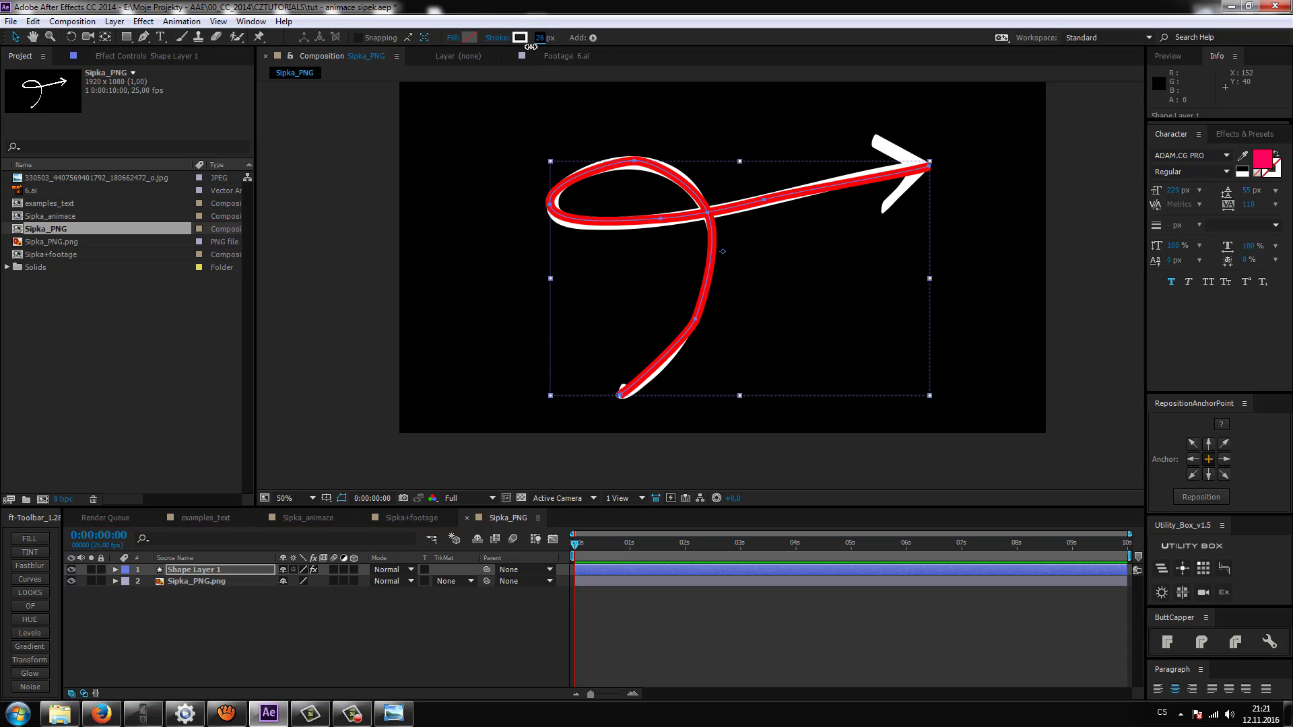
scroll(657, 146, up, 2)
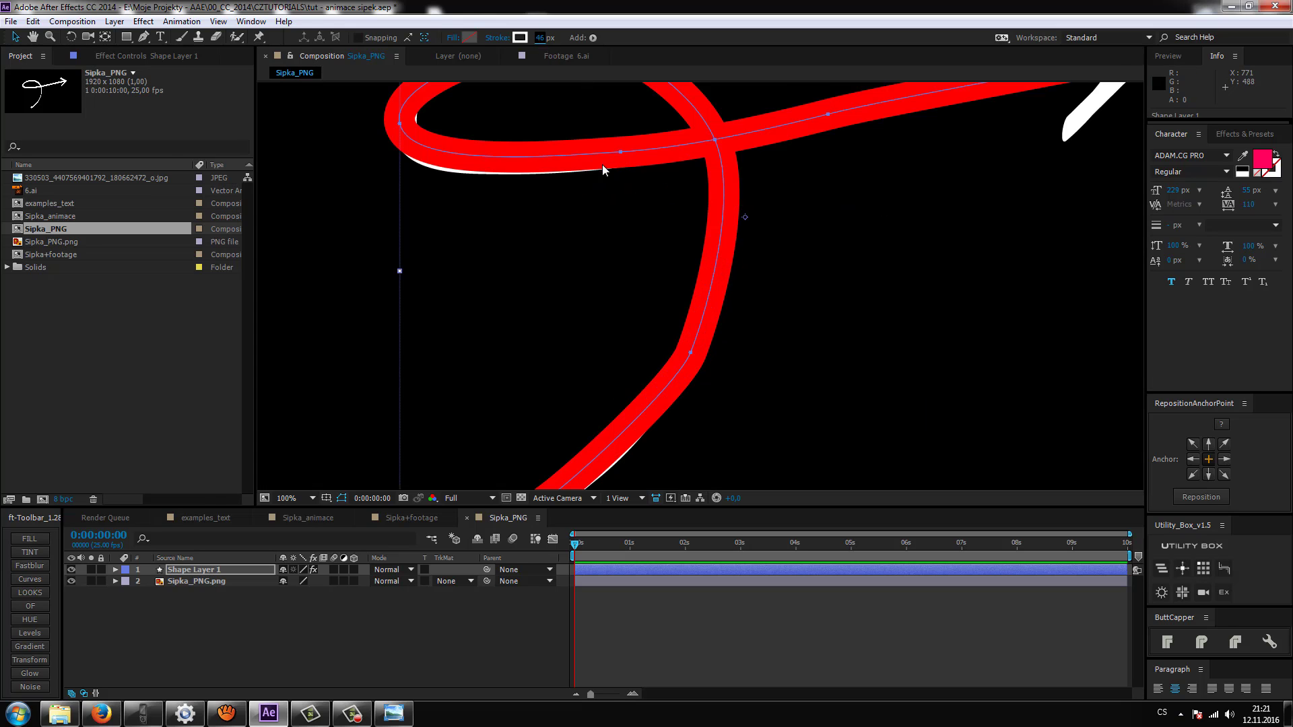
scroll(602, 164, down, 1)
Center the loop in view and expand Contents > Shape 1 to reveal path and stroke
drag(773, 270, 715, 276)
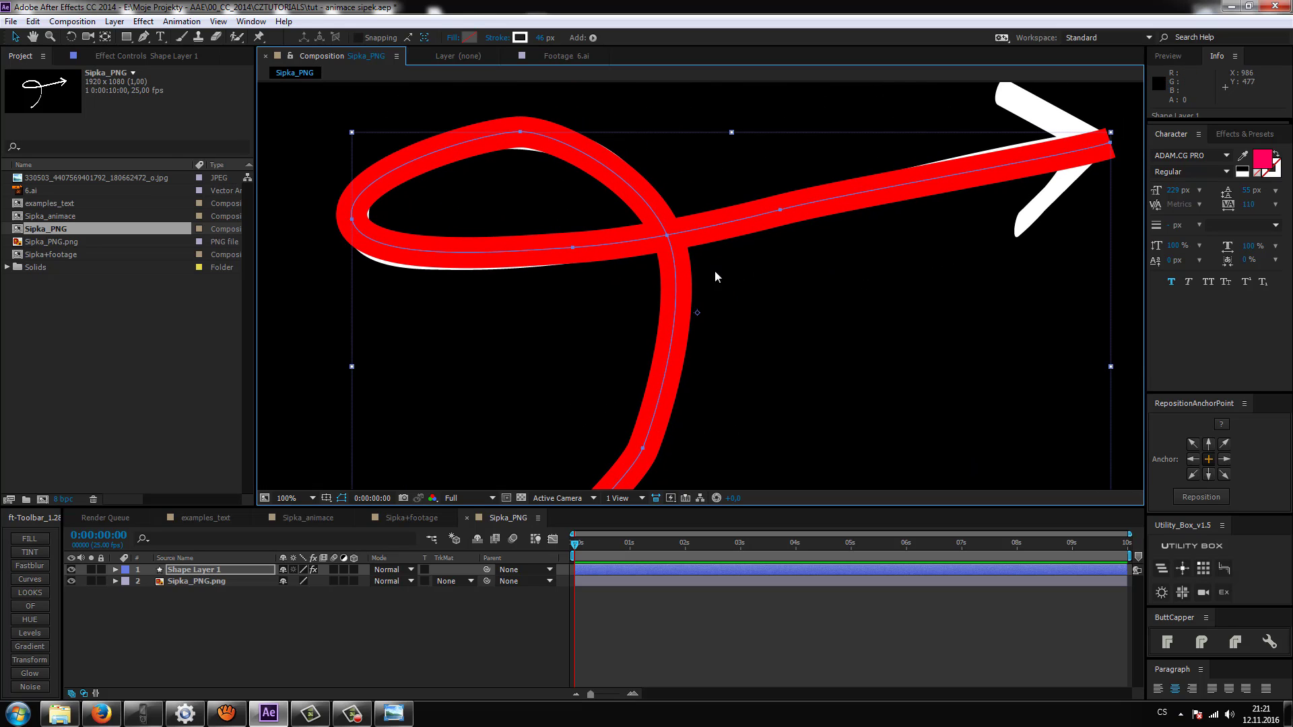
drag(634, 305, 703, 282)
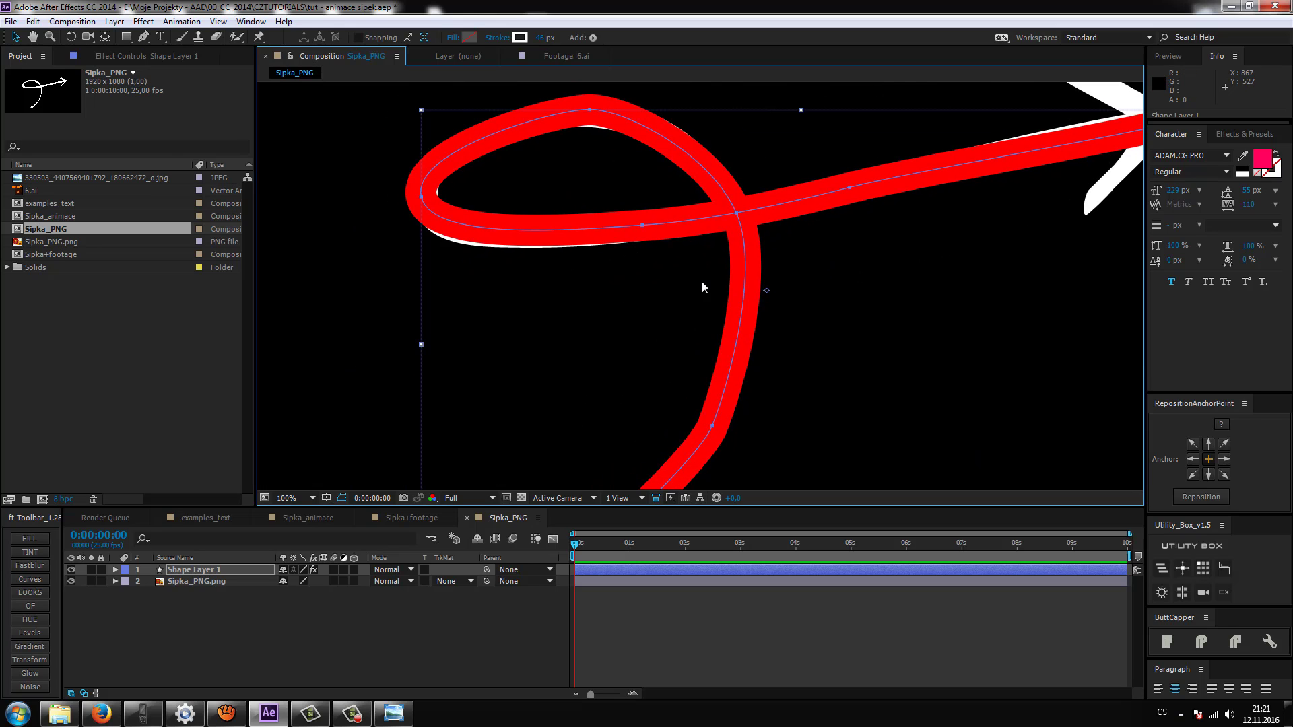
click(116, 571)
scroll(736, 361, down, 2)
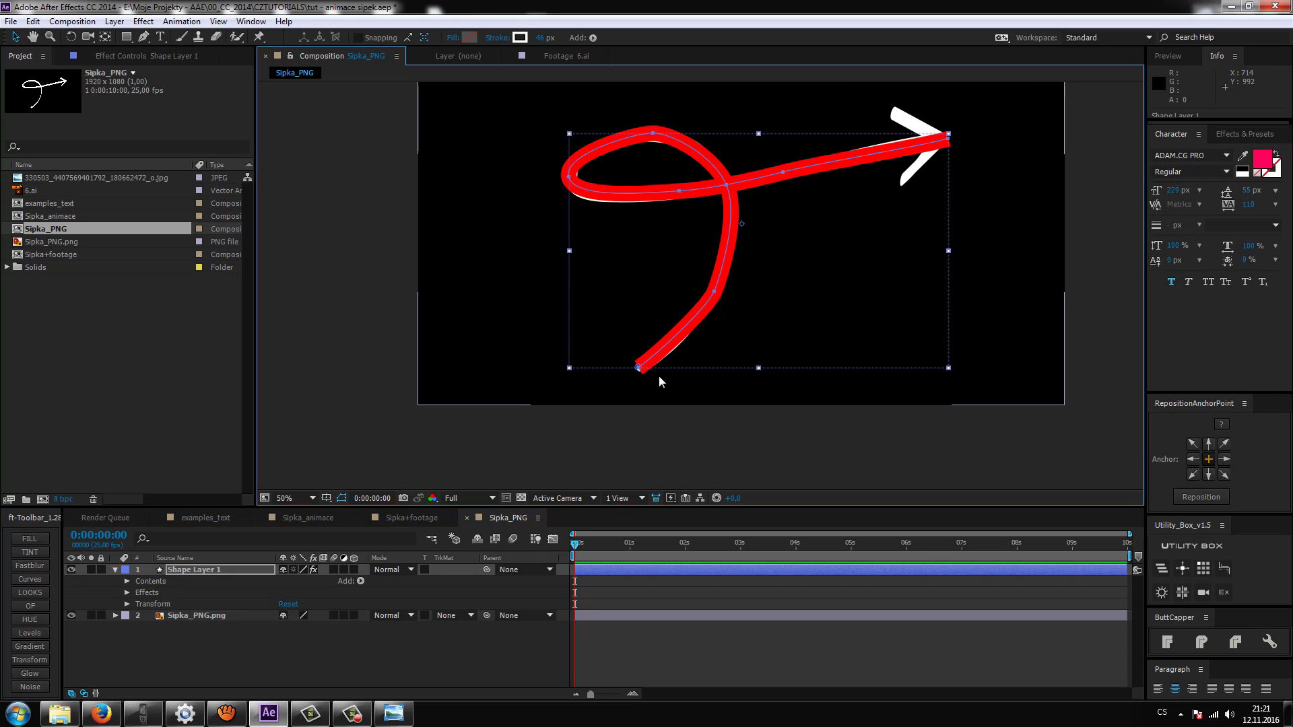
scroll(659, 381, up, 2)
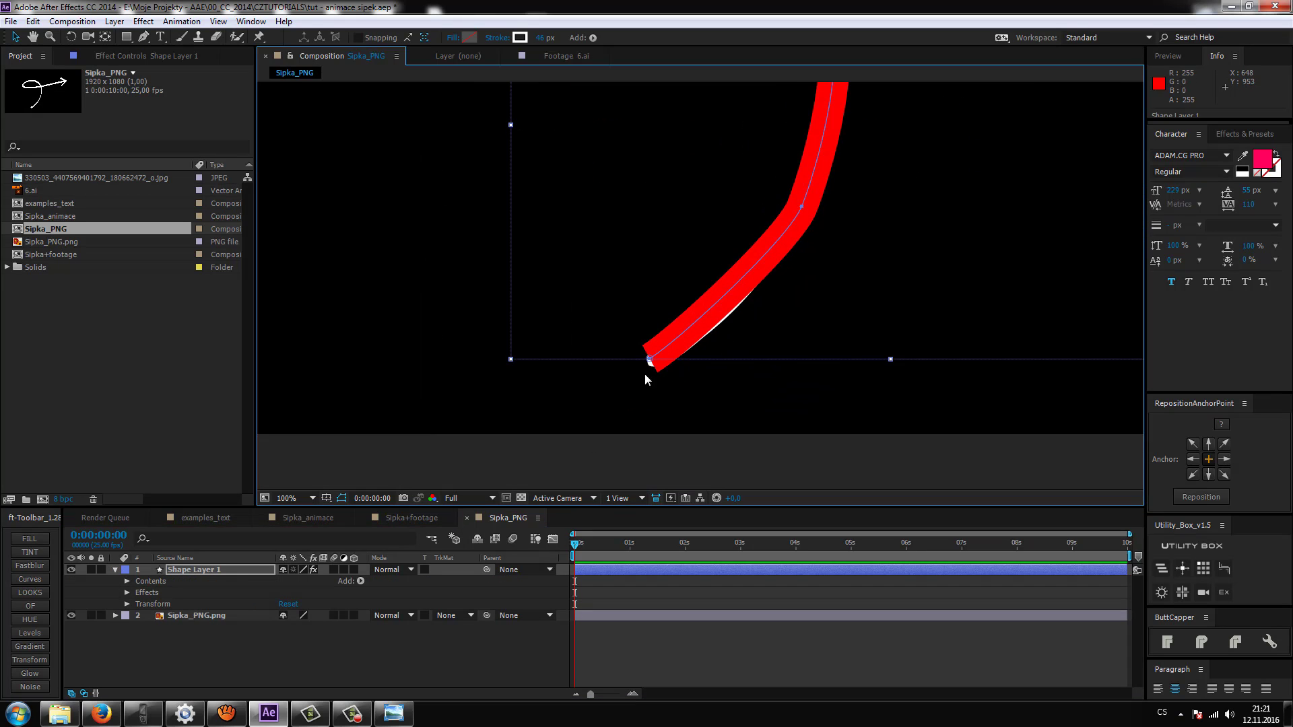
click(127, 581)
click(139, 592)
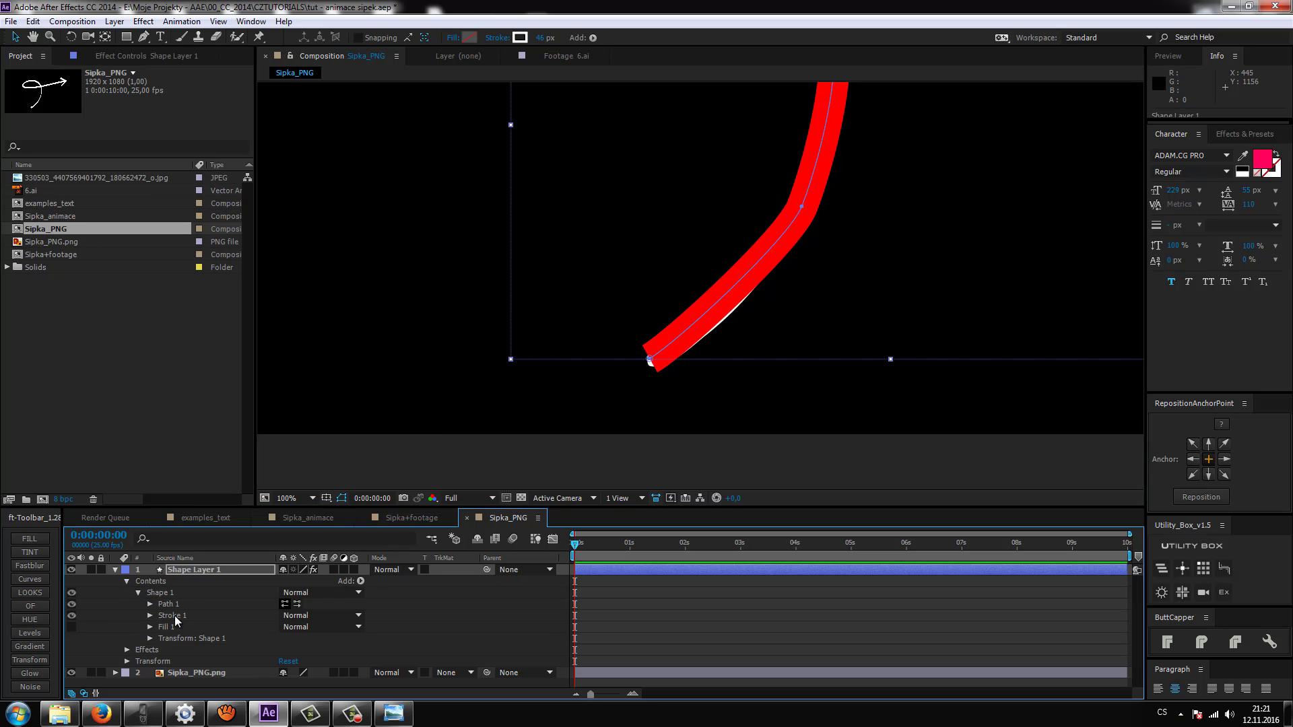
Set Stroke 1's Line Cap to Round Cap and refine the path's starting curve
click(150, 616)
click(302, 648)
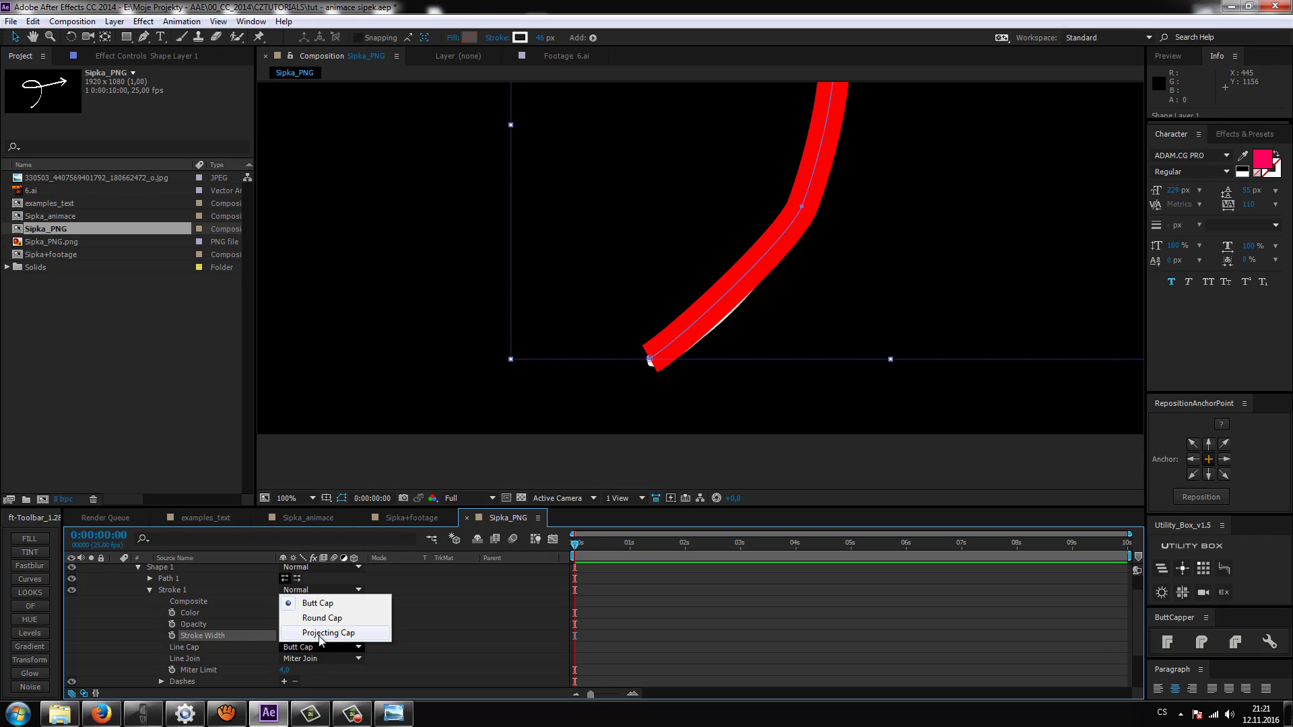
click(310, 618)
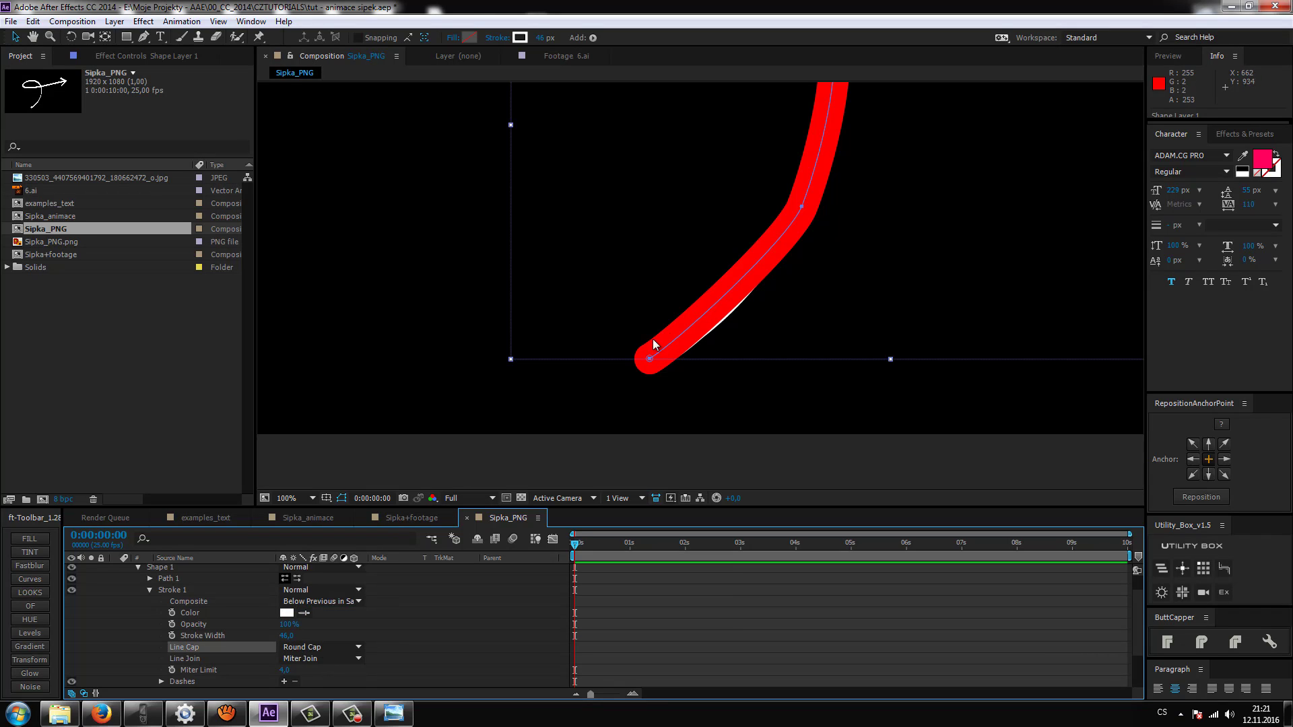
drag(650, 361, 633, 367)
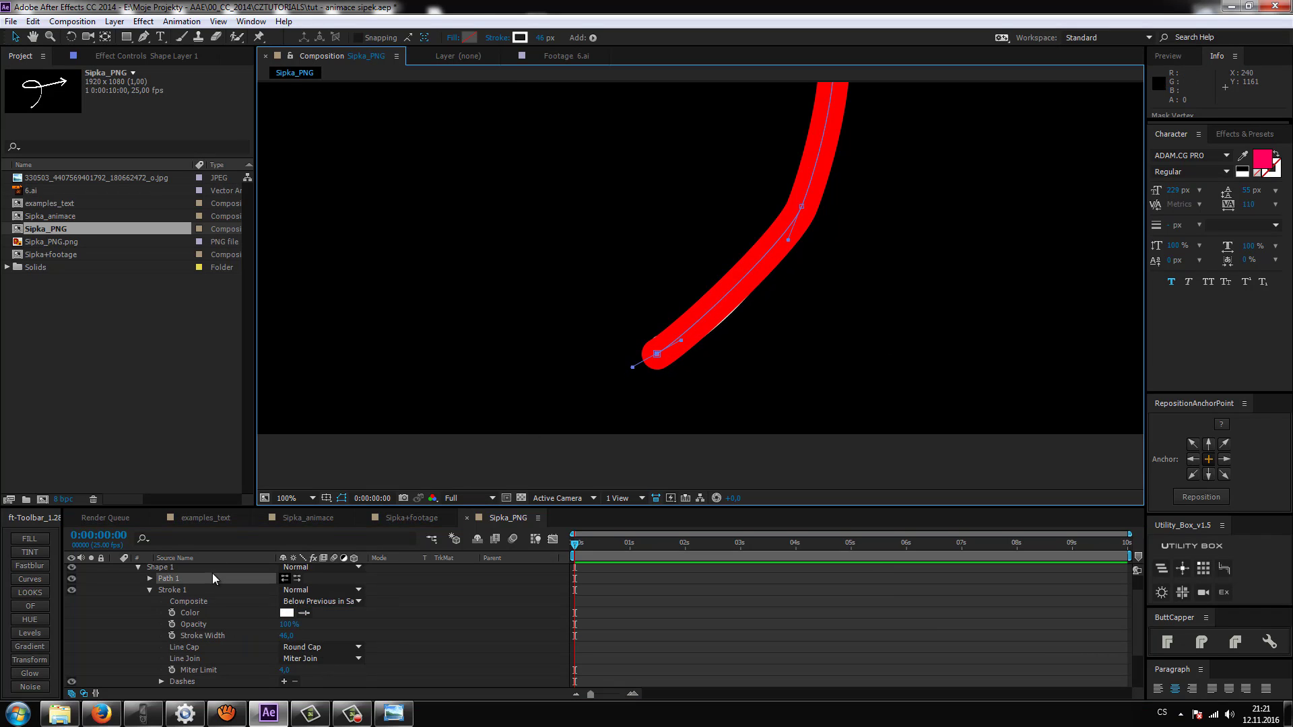
click(116, 571)
scroll(765, 216, up, 5)
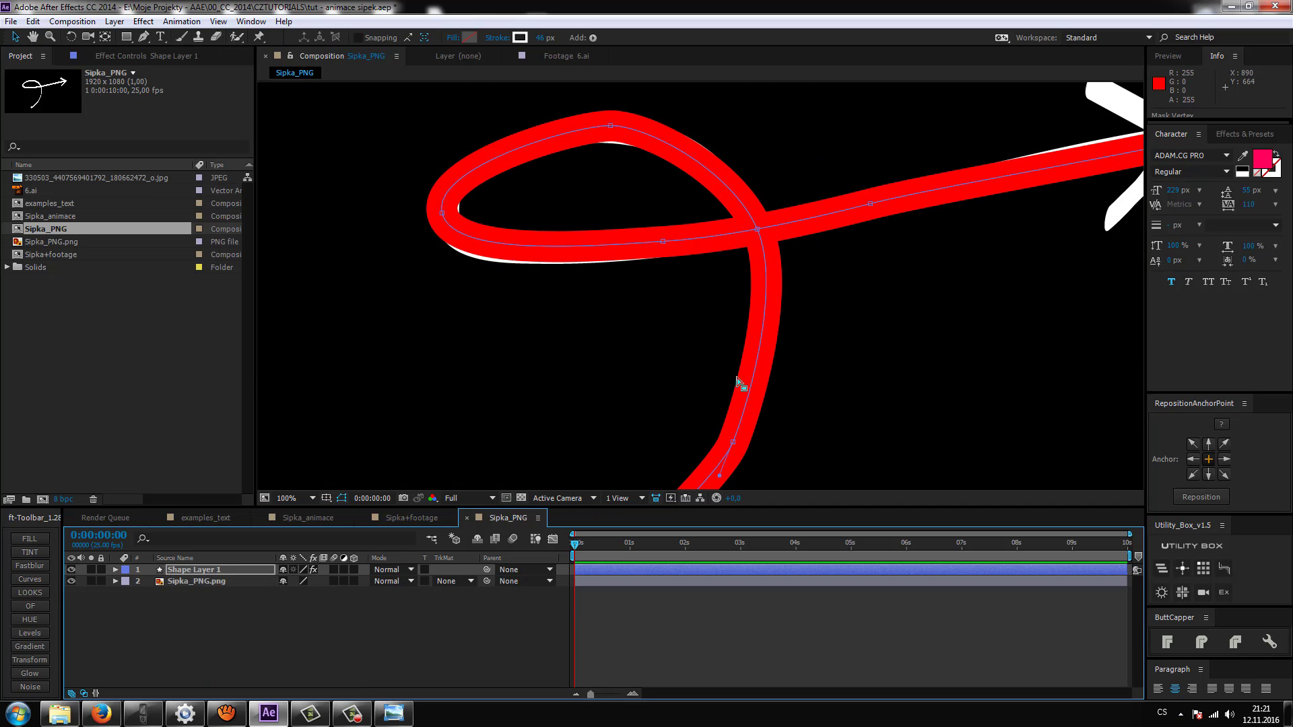
Lower Shape Layer 1's opacity to 70% so the white arrow shows through
click(196, 573)
key(t)
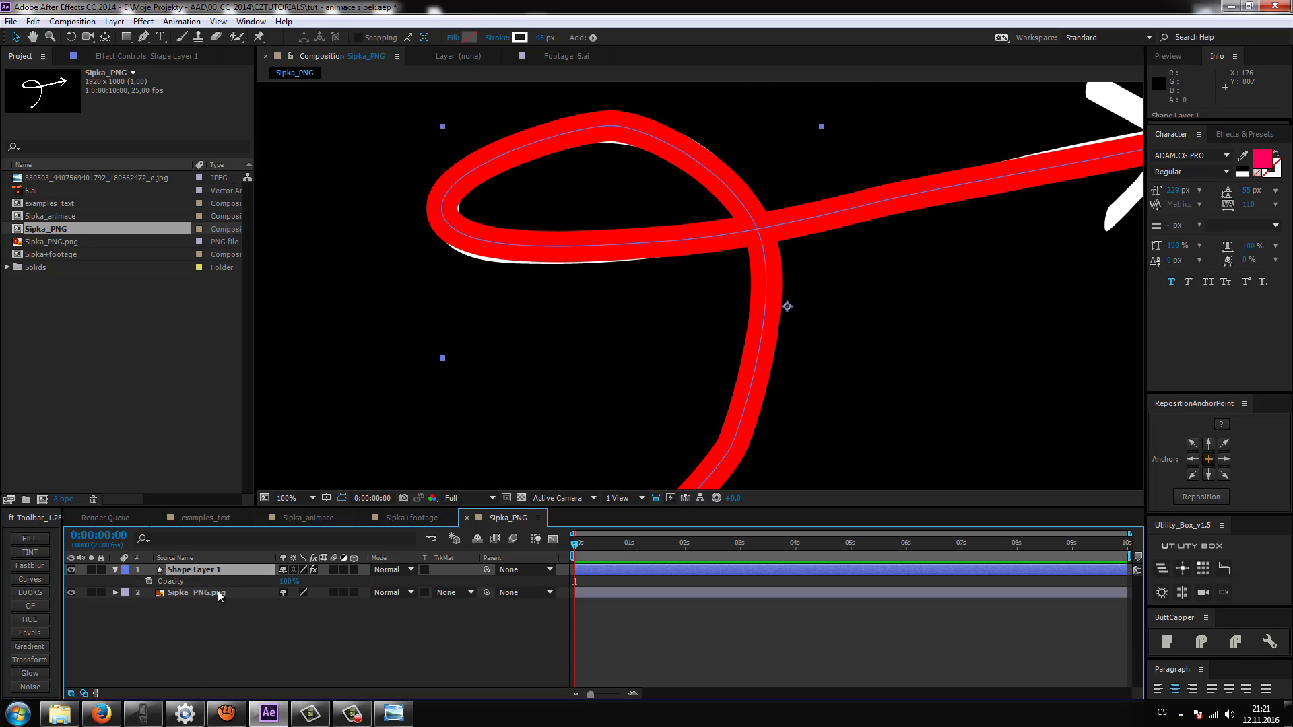
drag(289, 583, 274, 589)
scroll(572, 289, up, 1)
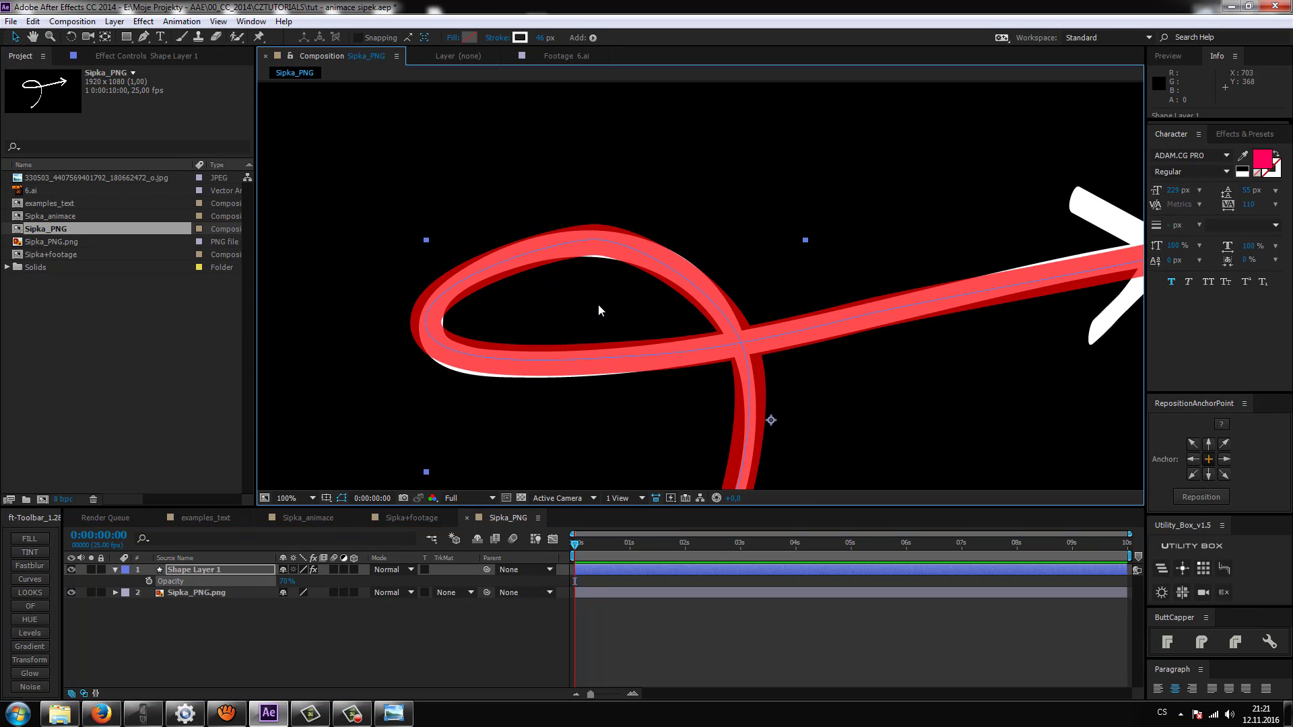
scroll(600, 305, up, 2)
scroll(709, 269, down, 3)
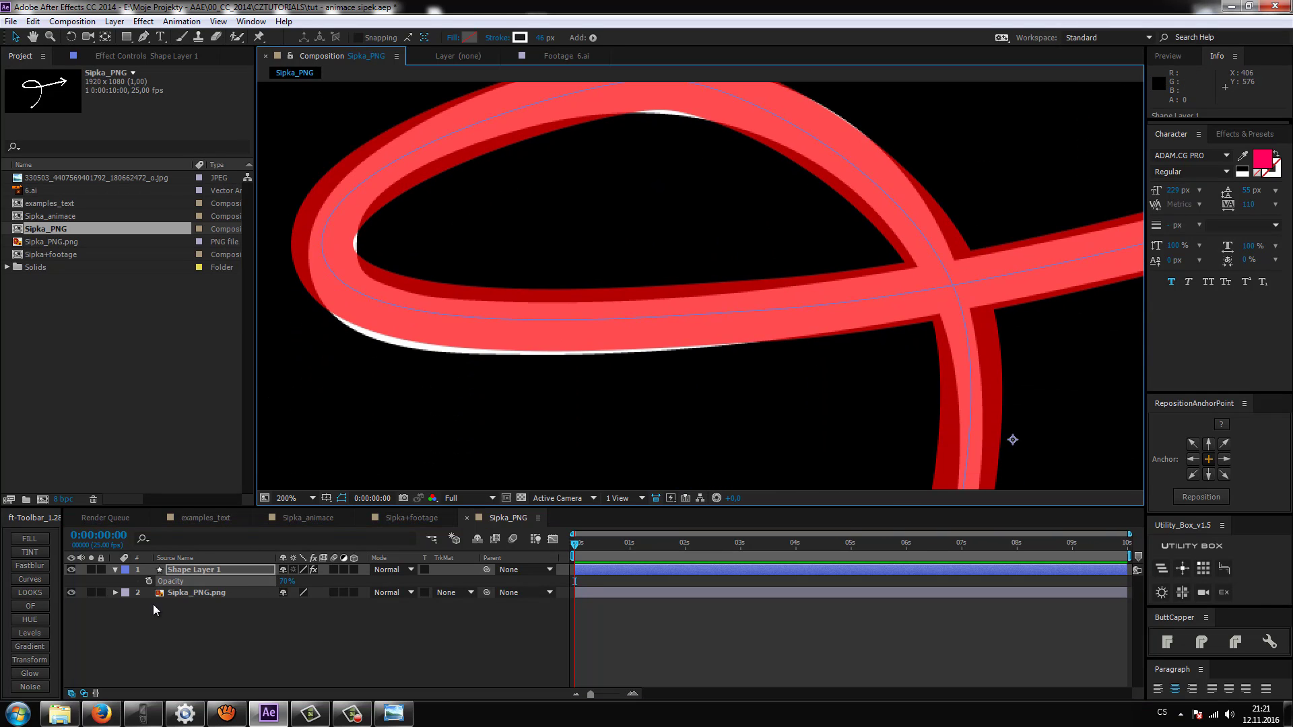
click(186, 569)
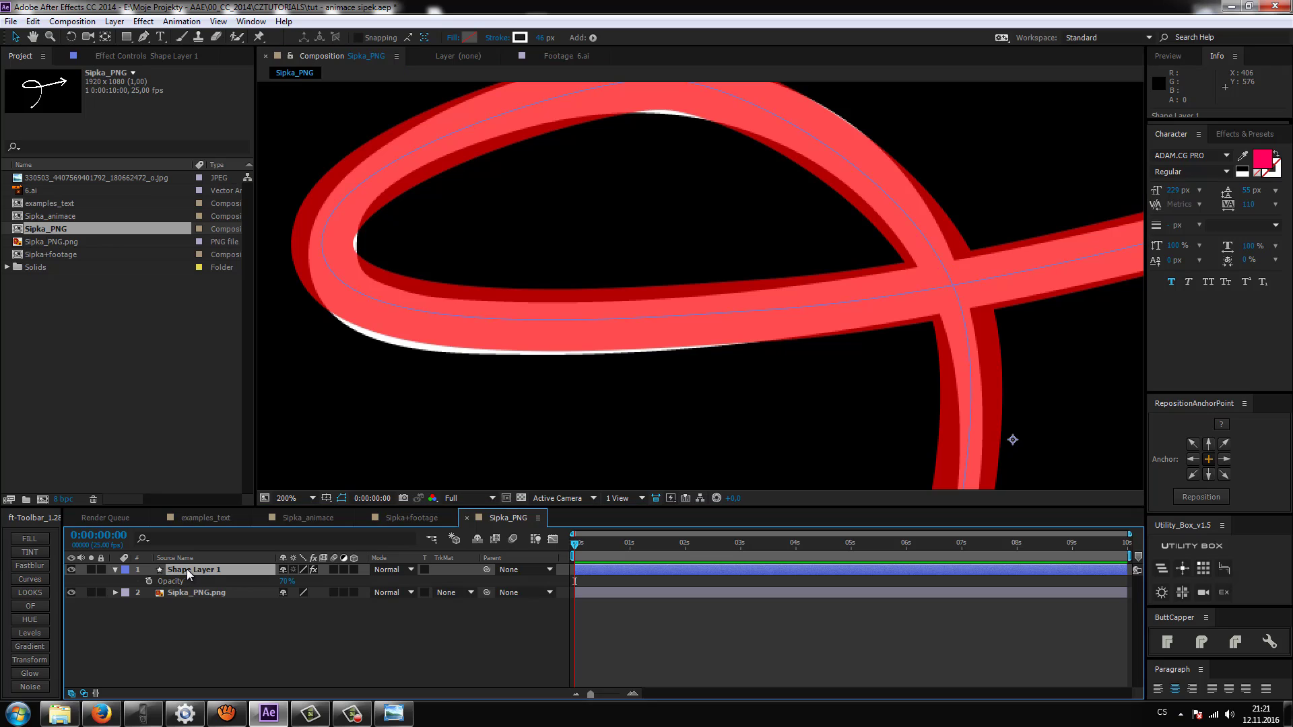
click(116, 570)
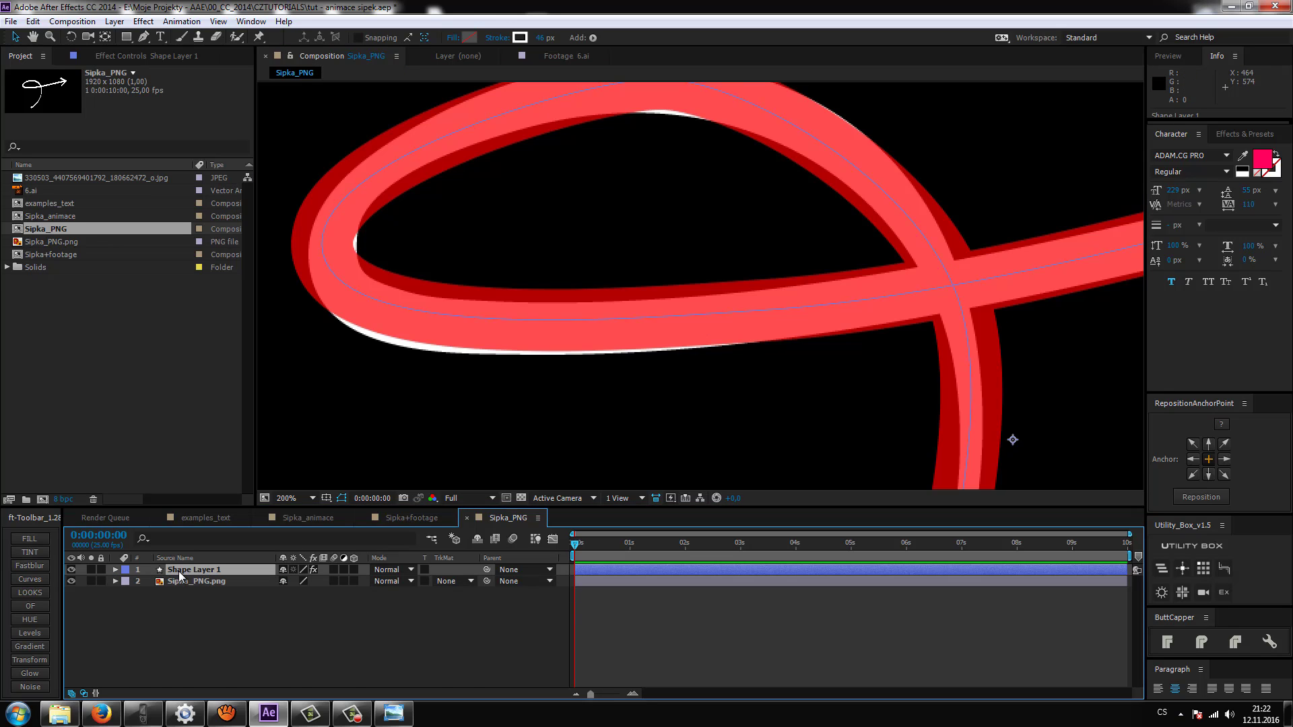
Drag the top vertex's Bézier handles so the red loop hugs the white arrow's top
key(u)
key(u)
click(187, 616)
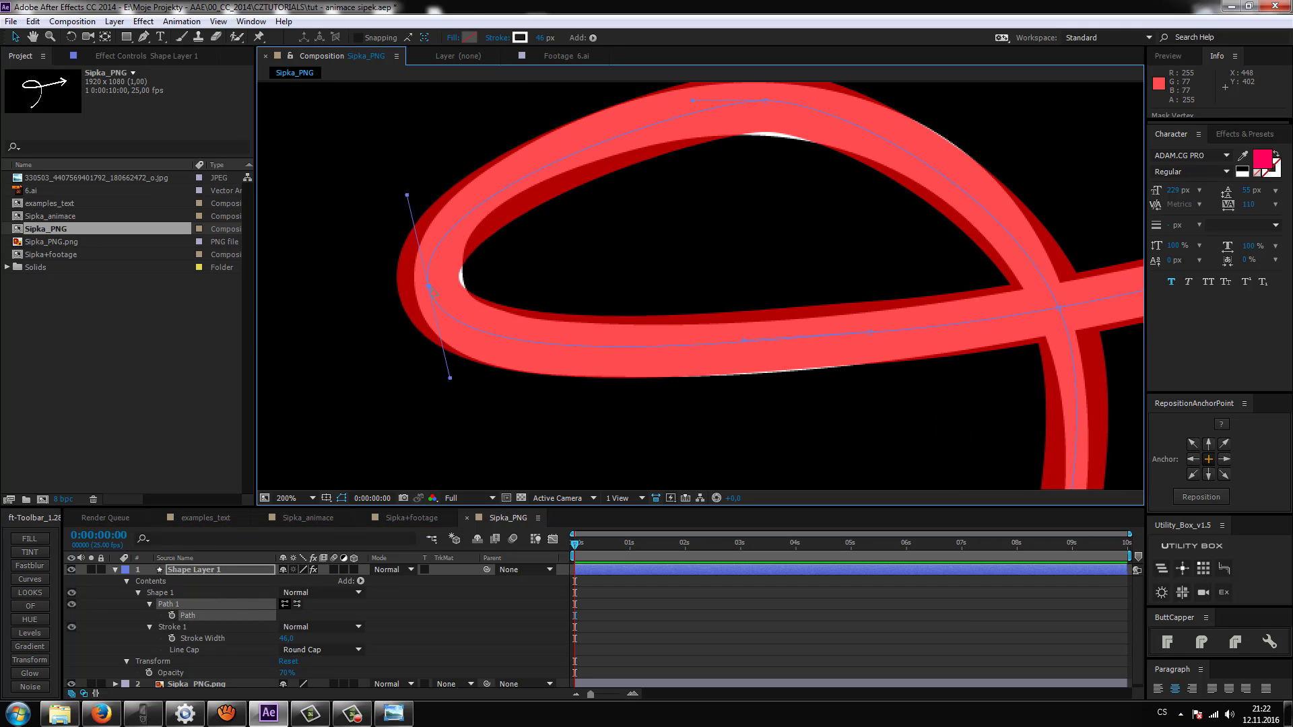
mouse_move(882, 360)
mouse_down()
mouse_move(784, 350)
mouse_move(763, 322)
mouse_up()
drag(626, 139, 618, 218)
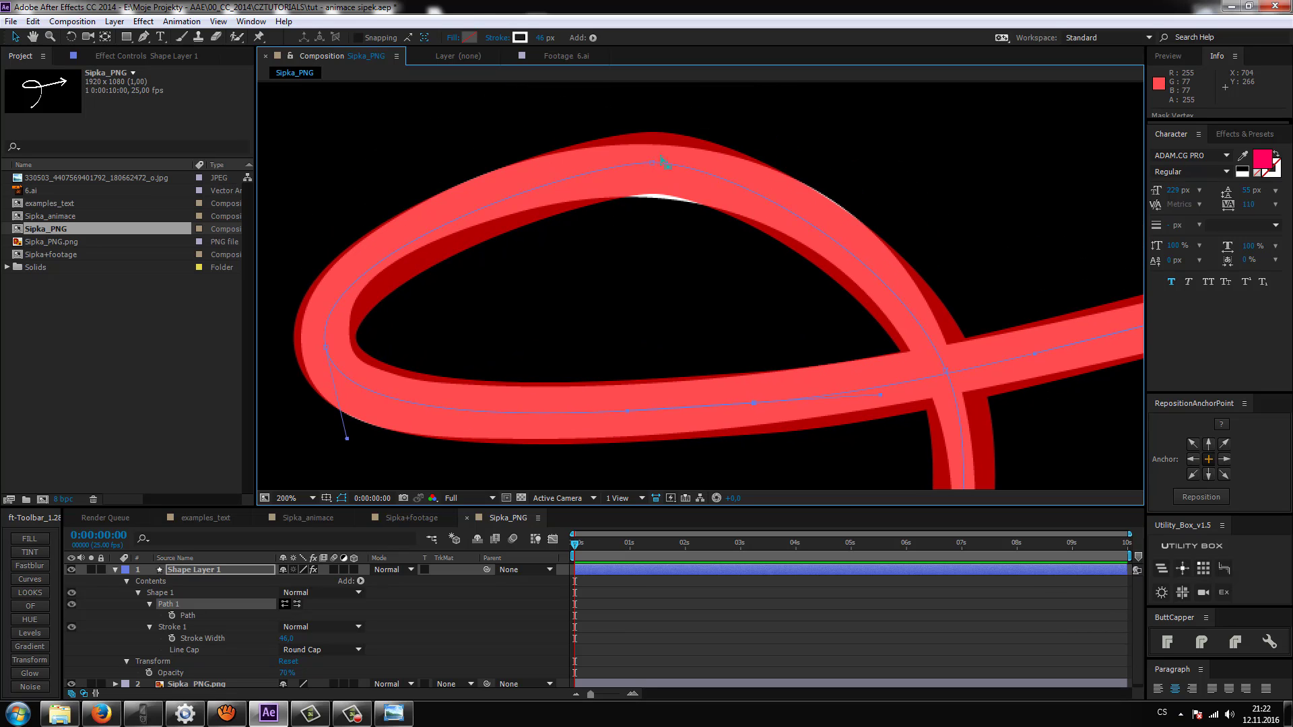
click(647, 166)
drag(573, 170, 490, 178)
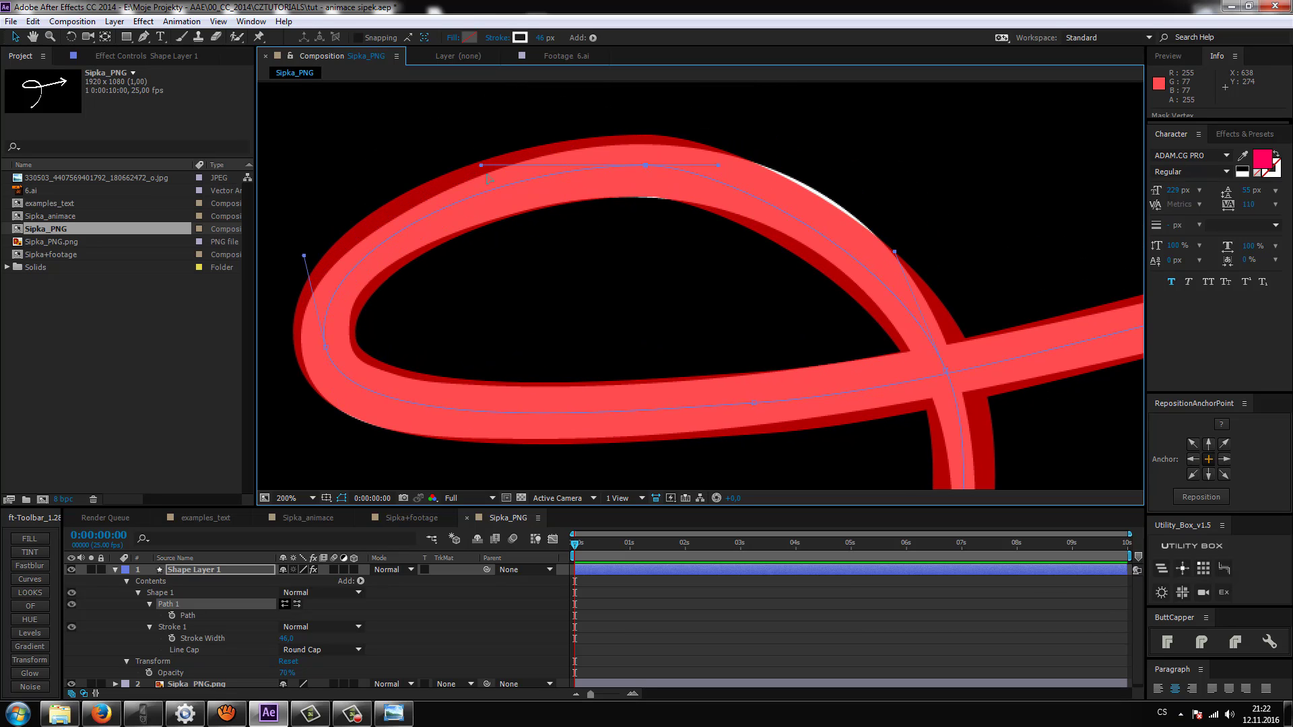
drag(719, 166, 797, 166)
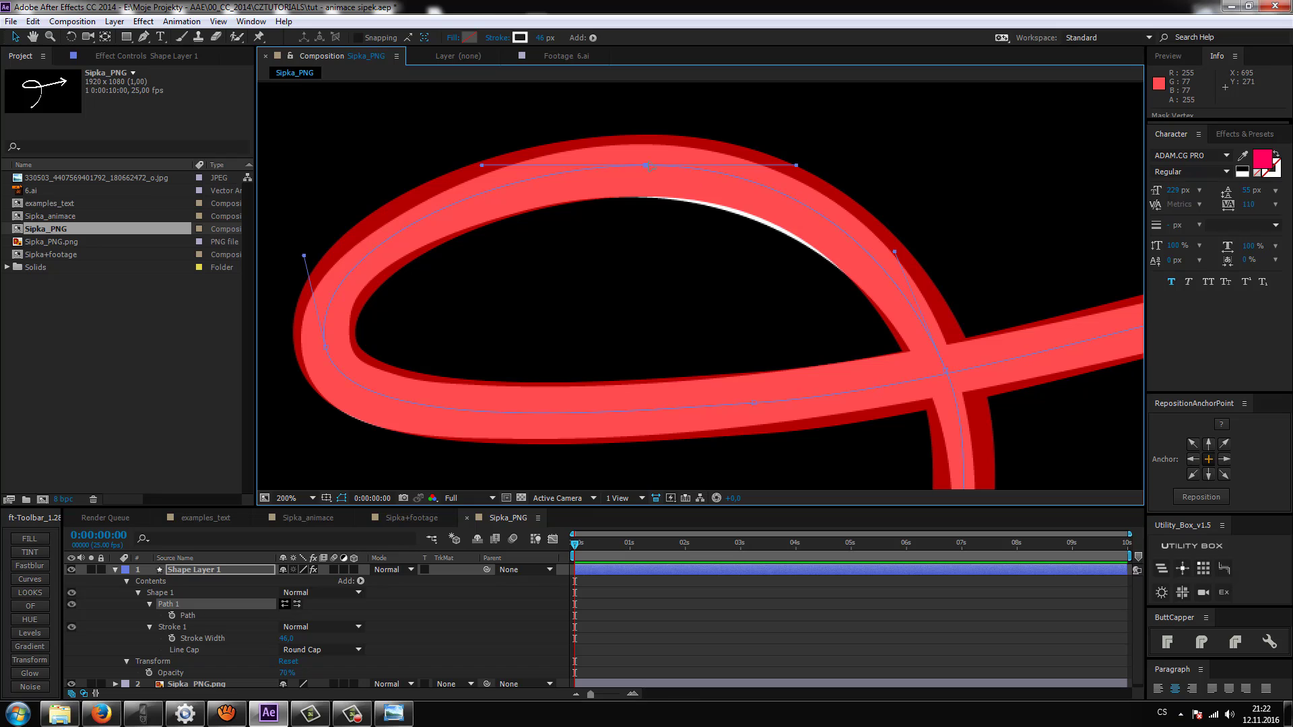
drag(646, 165, 636, 171)
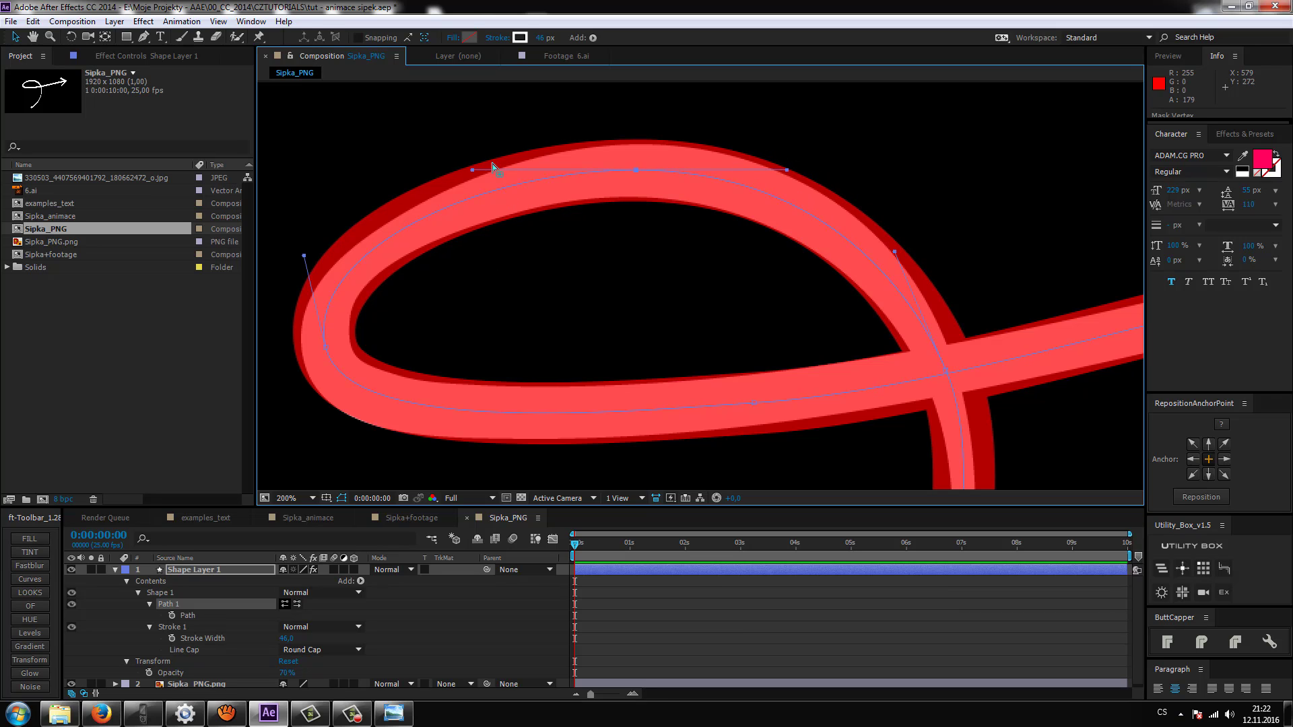
Thin the red stroke width to 37 px
click(540, 38)
text(37)
key(Return)
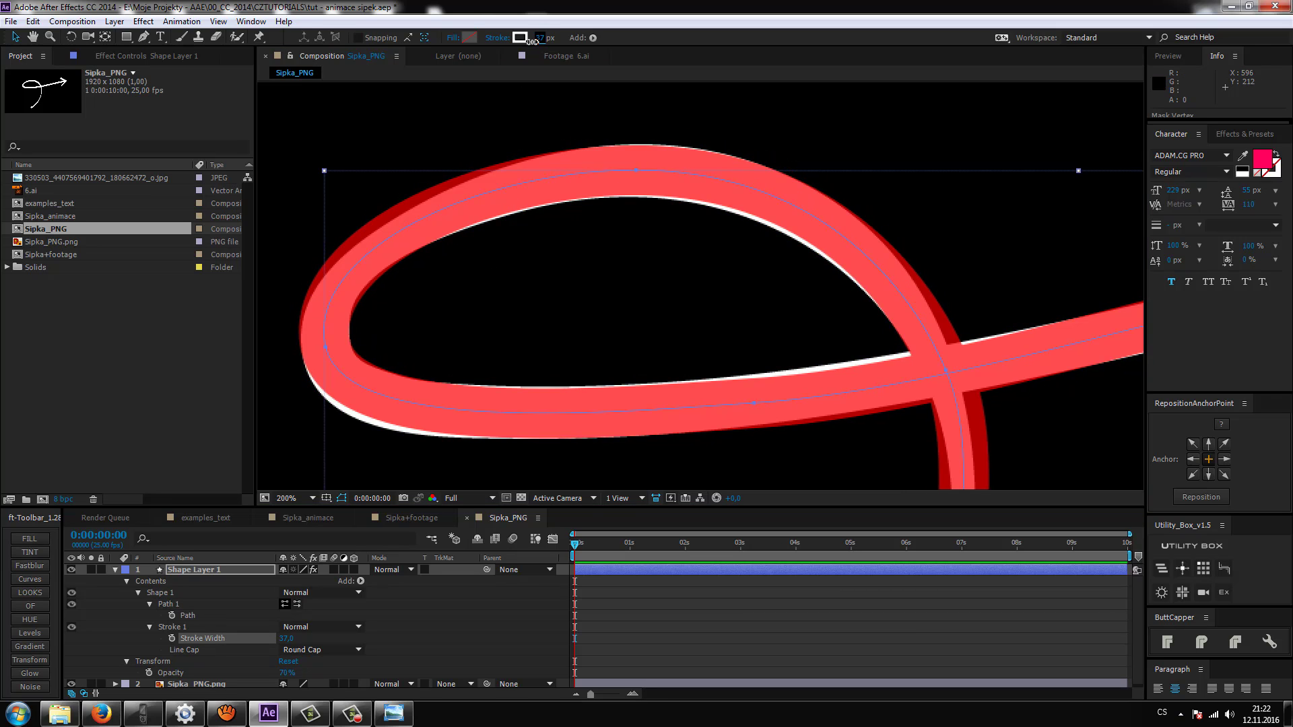
click(638, 171)
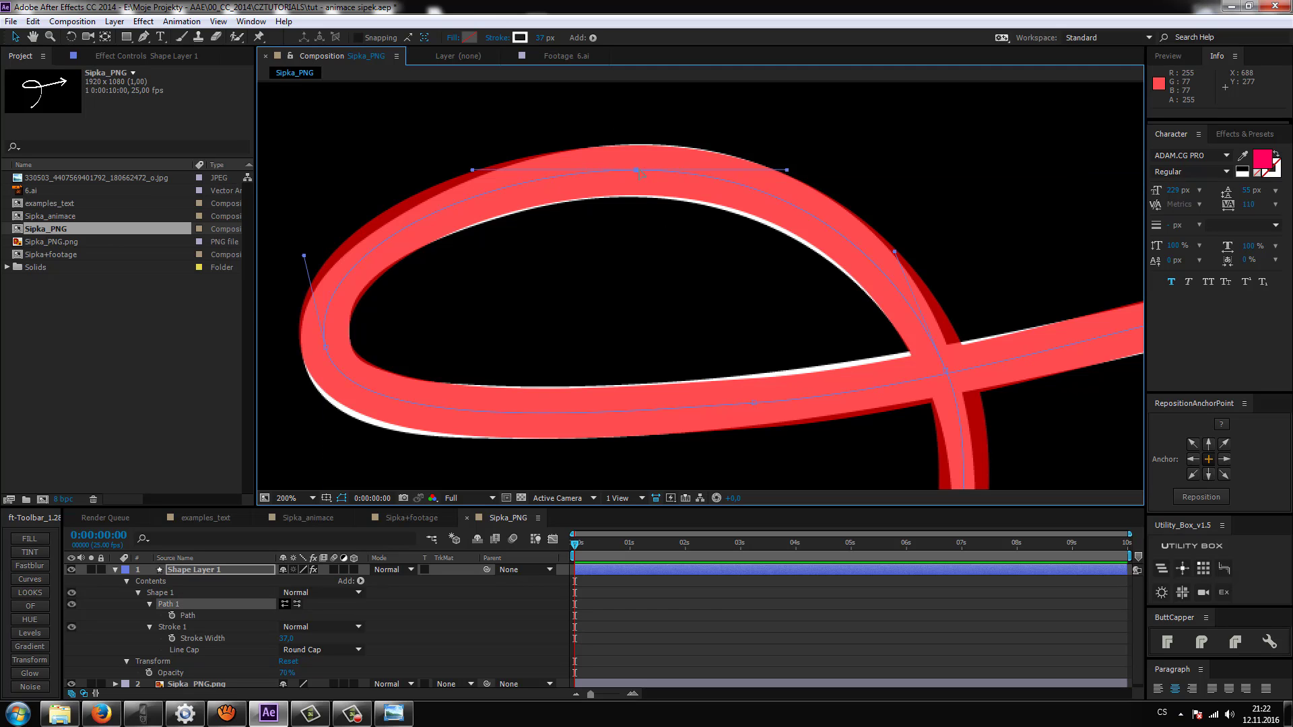
Reshape the loop's lower-left curve and crossing vertices to follow the white stroke
drag(332, 354, 353, 450)
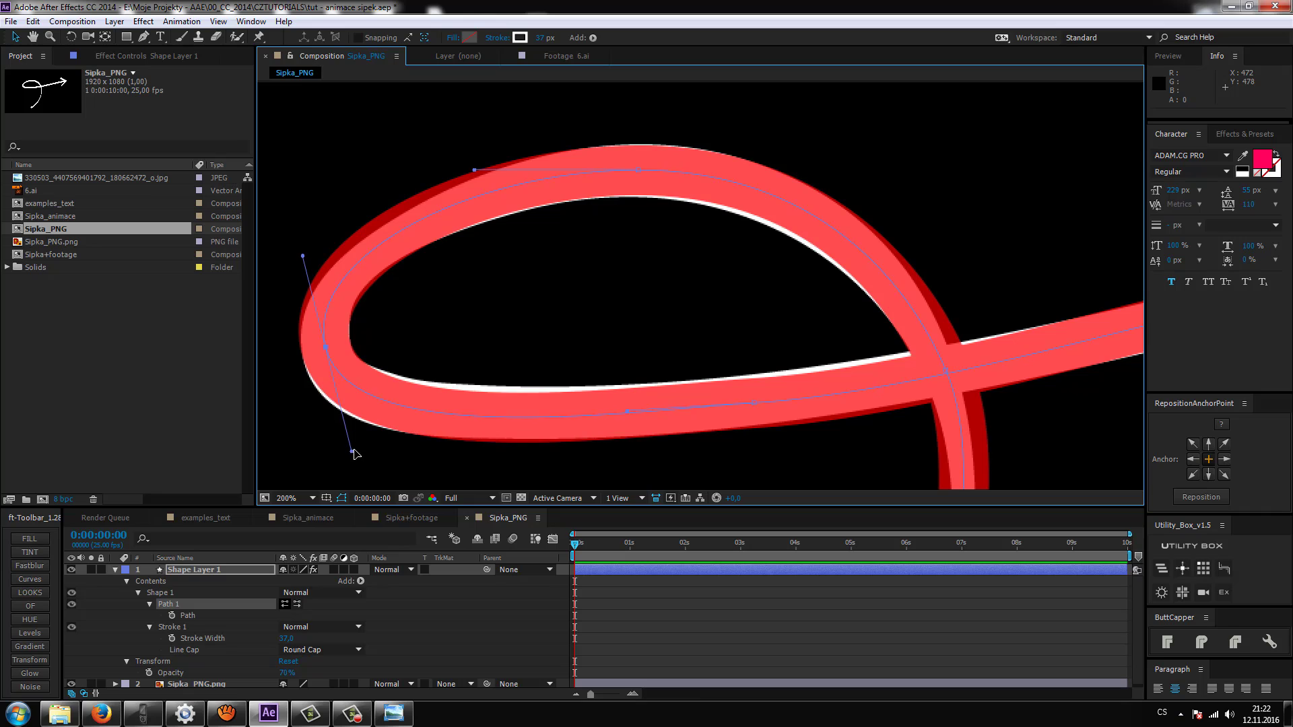
drag(756, 404, 753, 399)
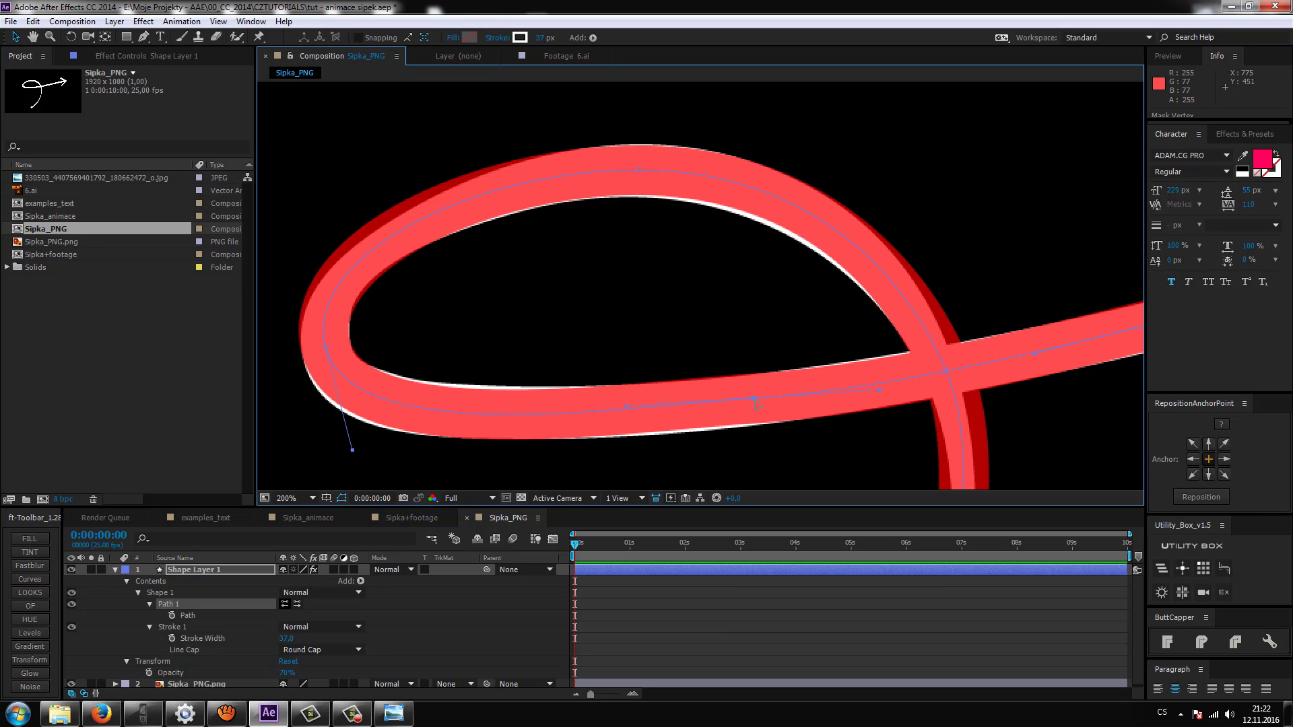
drag(863, 338, 696, 324)
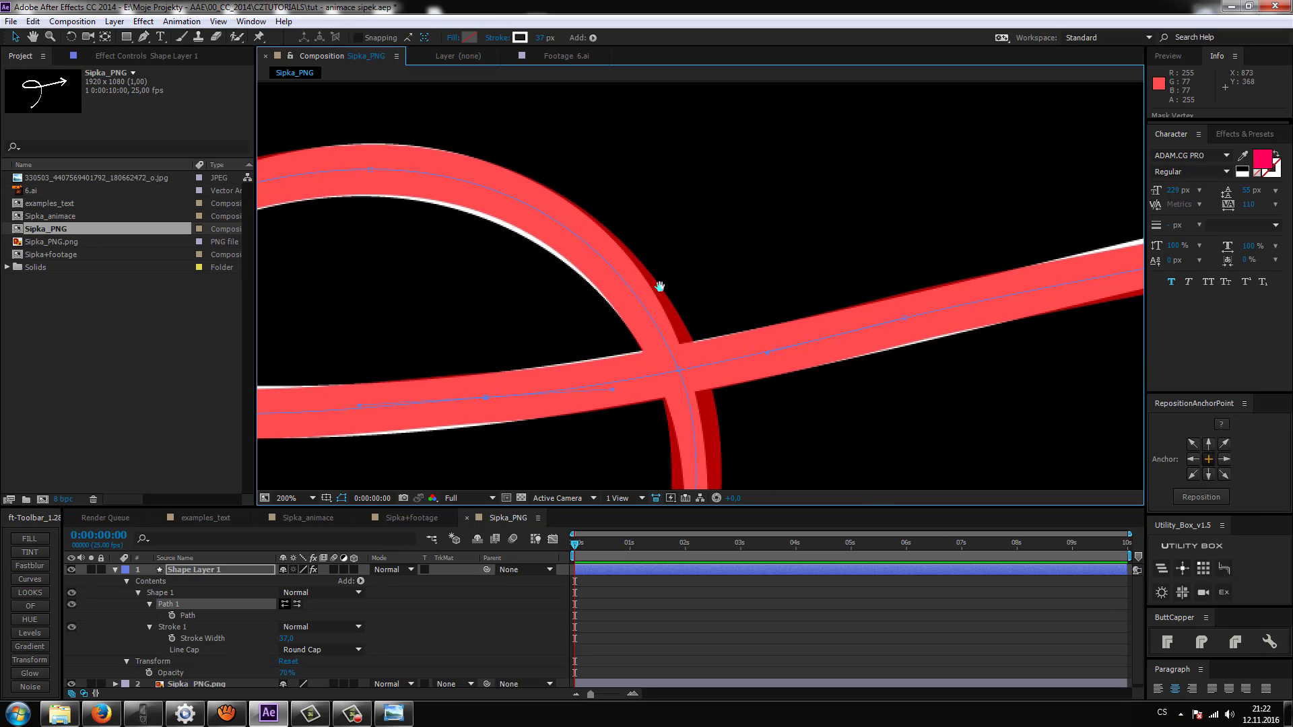
drag(661, 283, 550, 146)
click(543, 159)
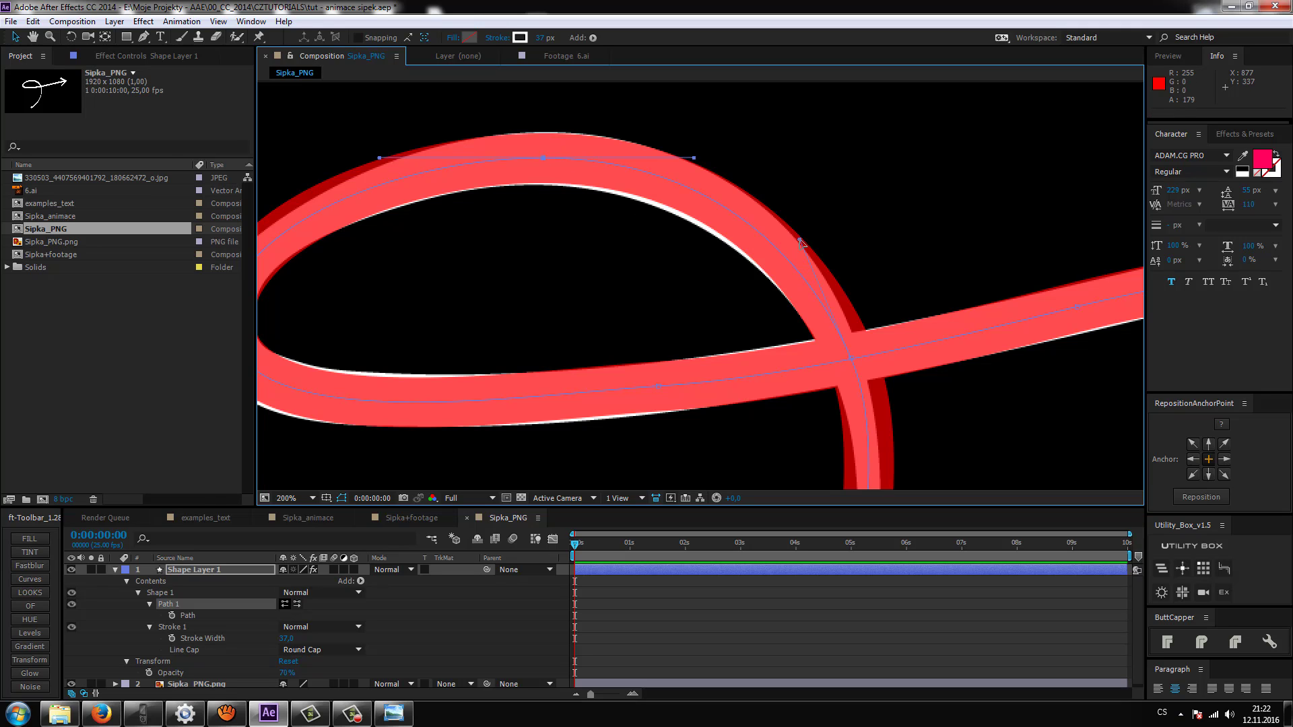
drag(801, 241, 428, 251)
drag(765, 342, 843, 274)
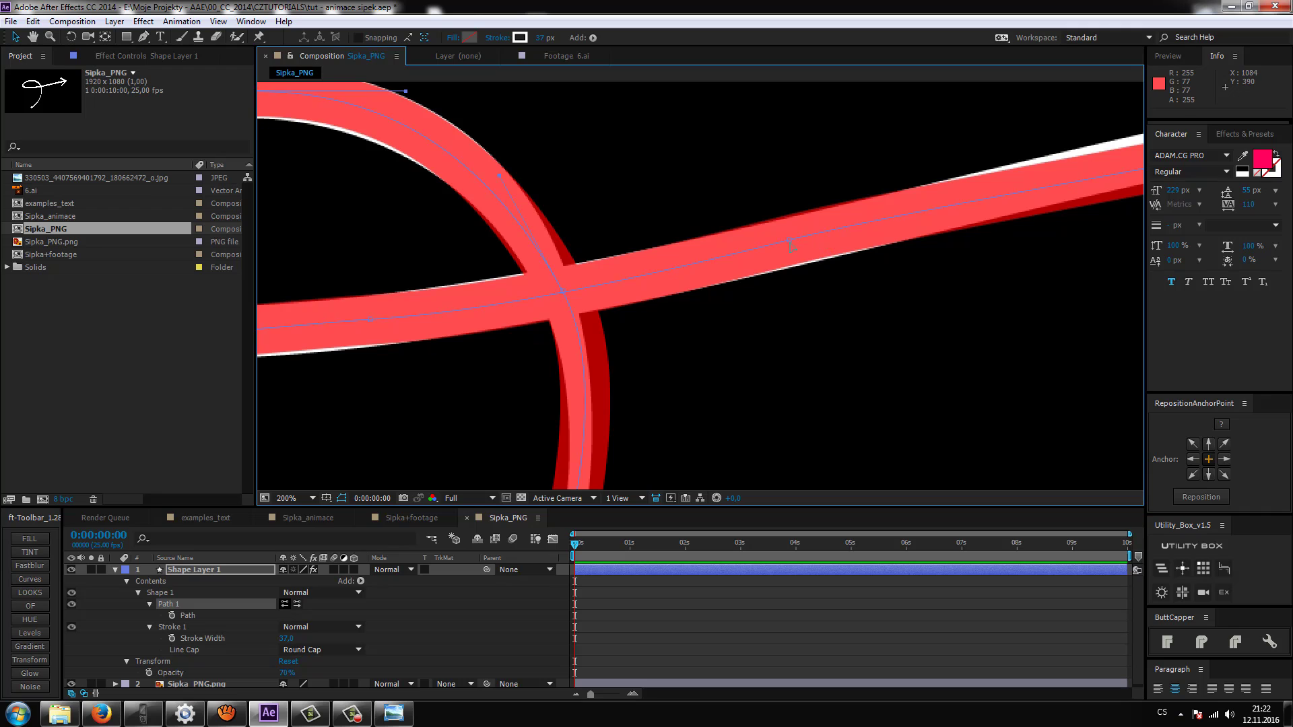
drag(793, 240, 796, 244)
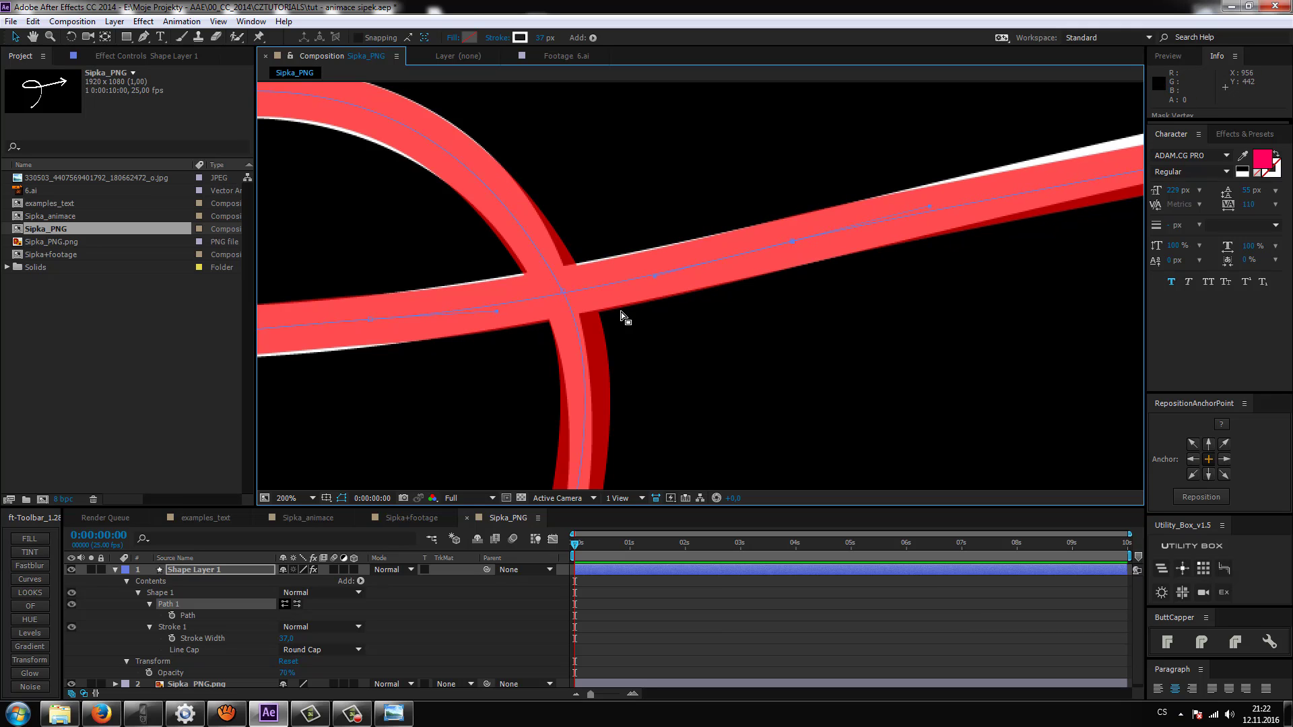
Align the red stroke's tip along the arrow shaft at the arrowhead
drag(512, 334, 633, 293)
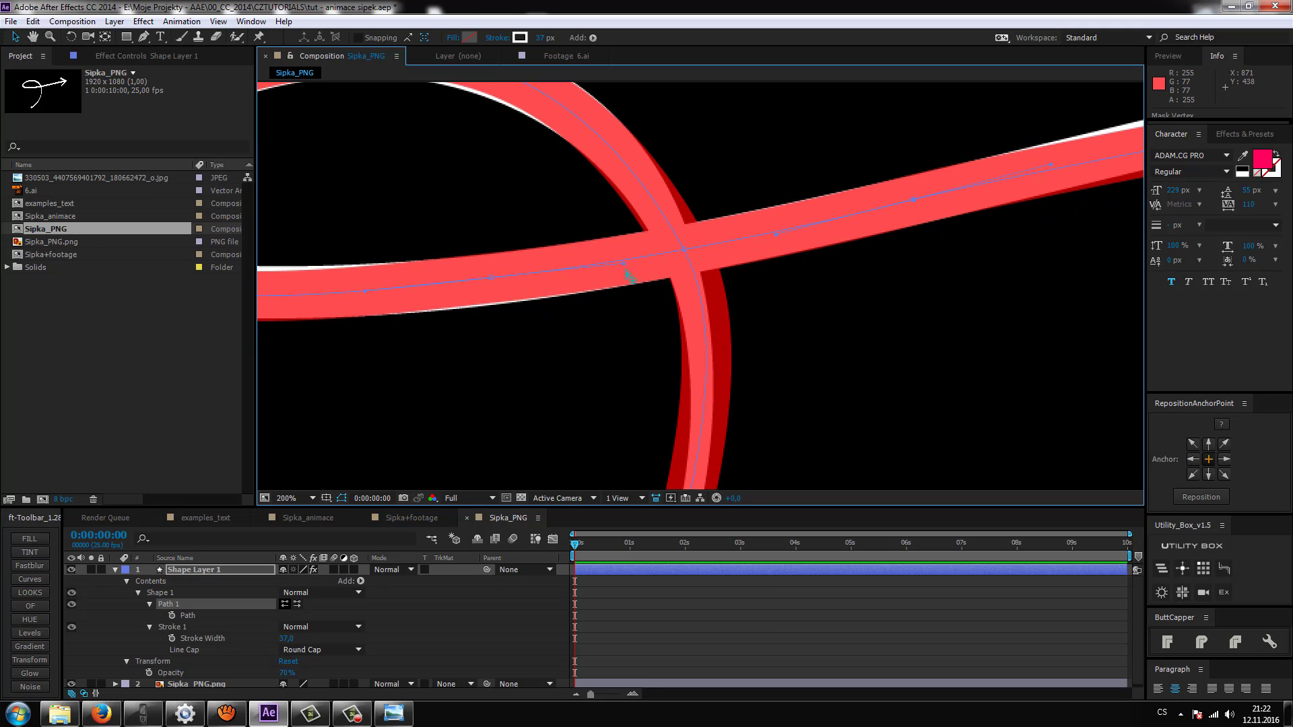
scroll(716, 260, right, 5)
scroll(715, 281, up, 3)
drag(996, 202, 961, 215)
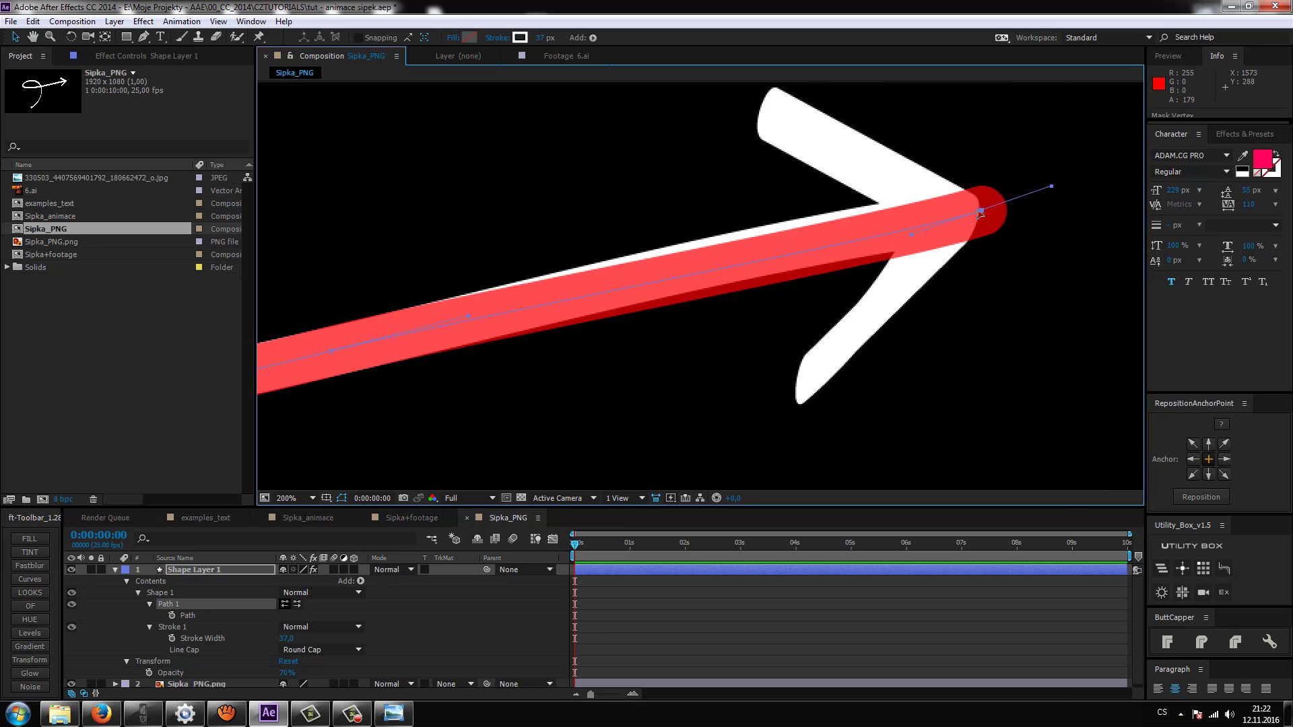
scroll(953, 239, left, 2)
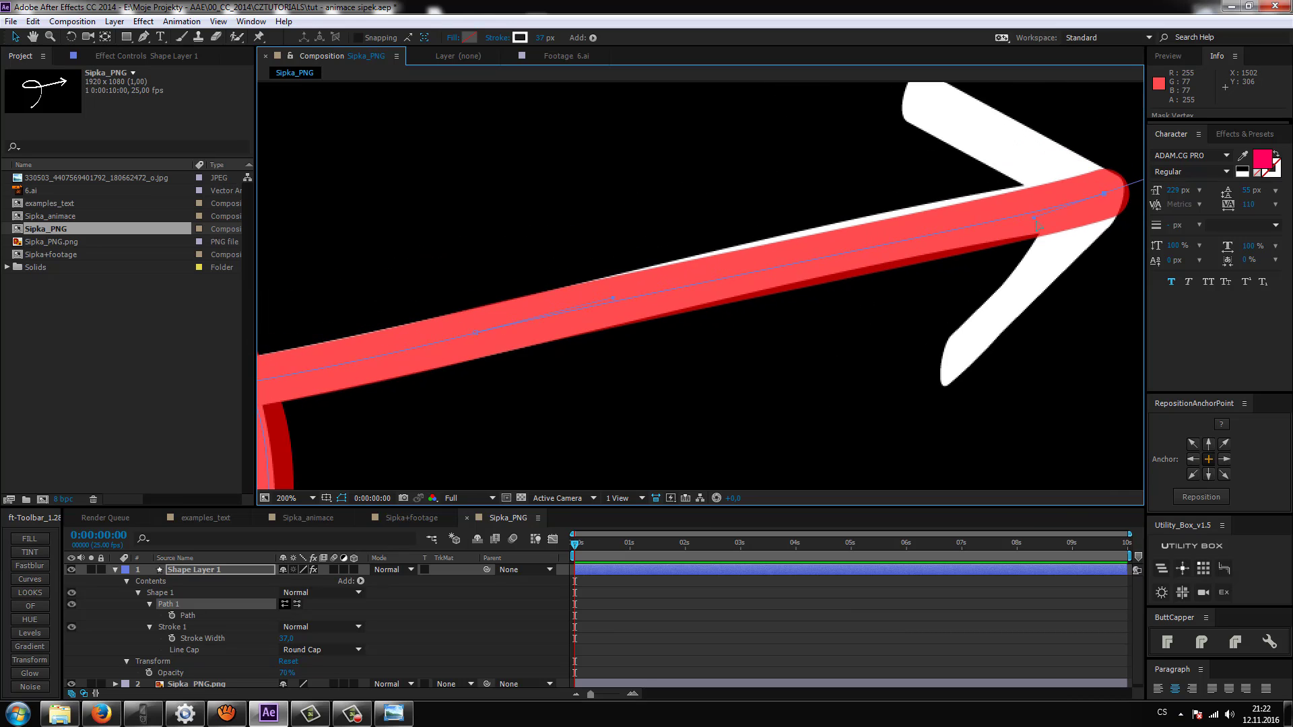
drag(1038, 225, 978, 221)
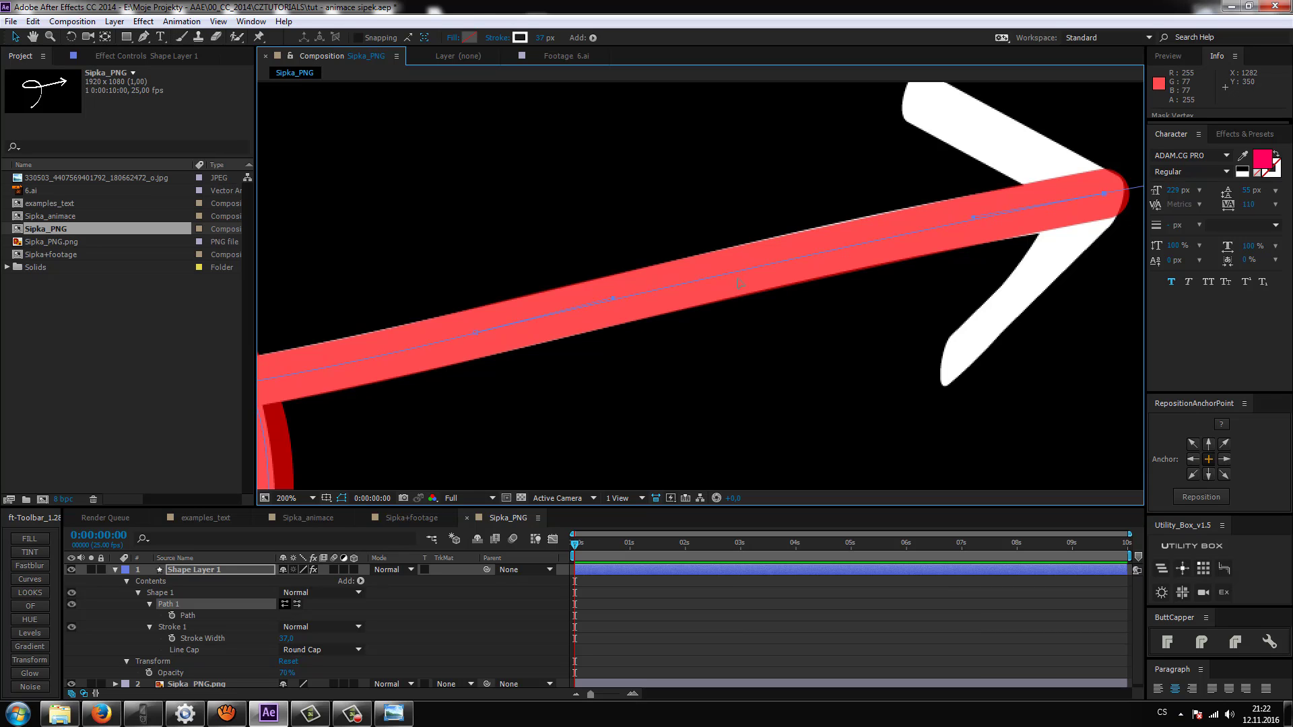
Bend the stroke's starting end down along the white arrow's tail curve
scroll(712, 283, up, 3)
scroll(710, 294, down, 2)
scroll(775, 206, down, 2)
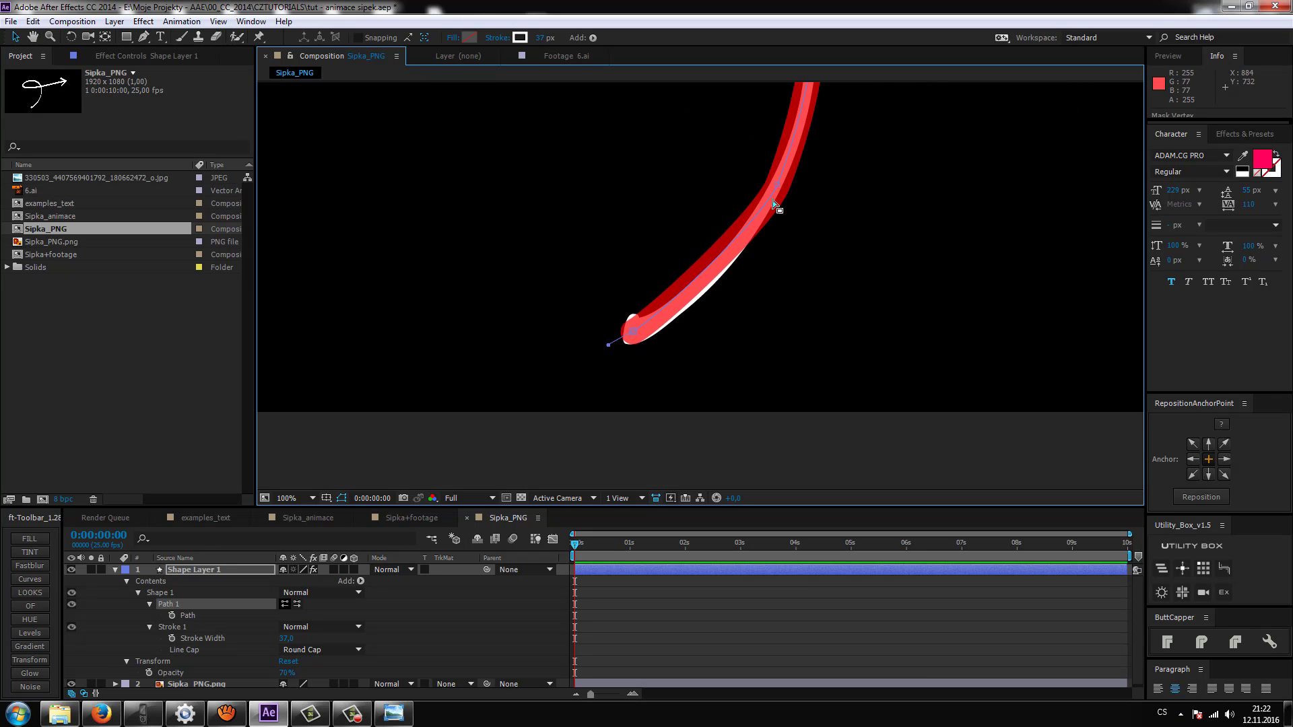
scroll(776, 205, up, 1)
scroll(814, 208, up, 1)
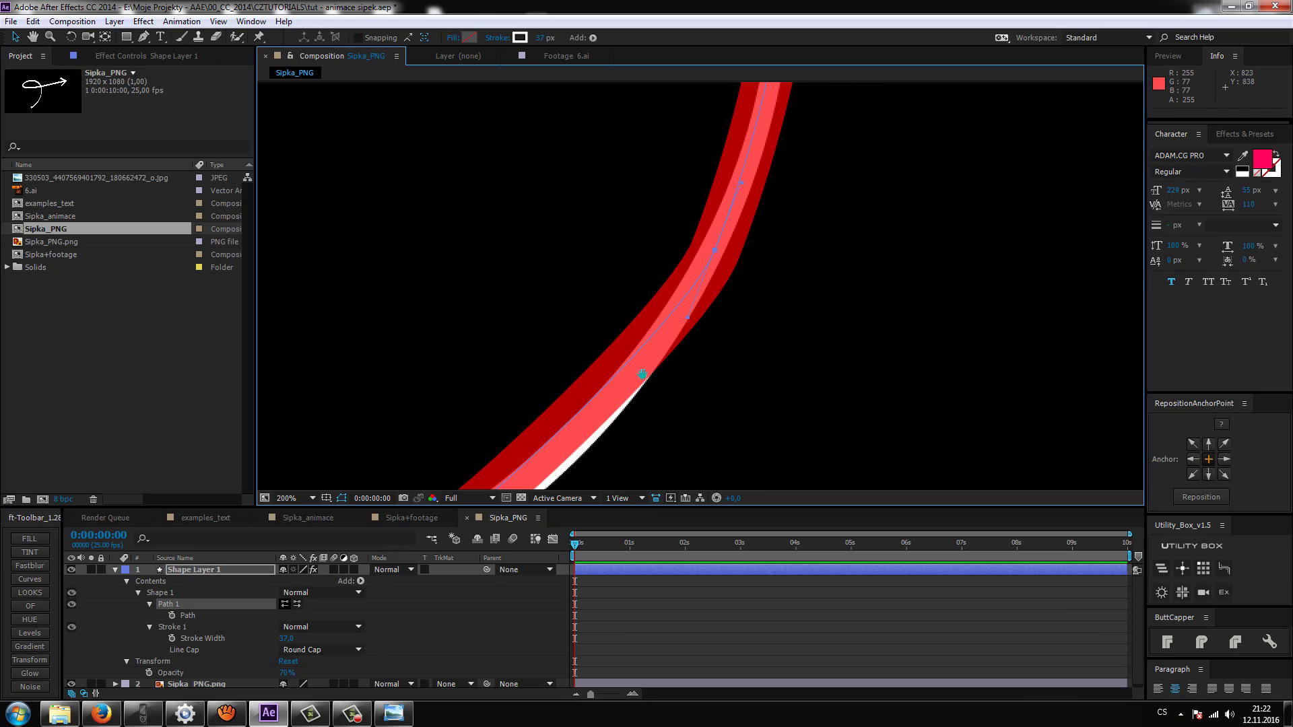
drag(641, 374, 669, 295)
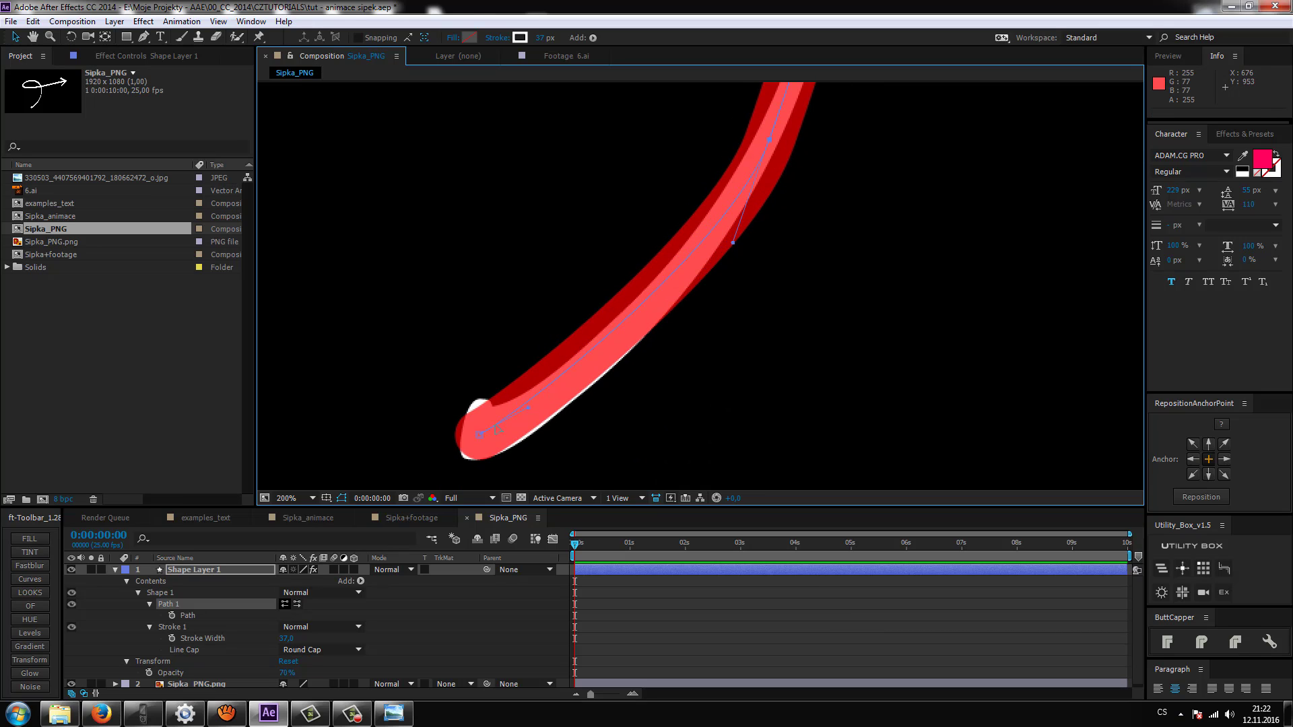
drag(479, 435, 421, 453)
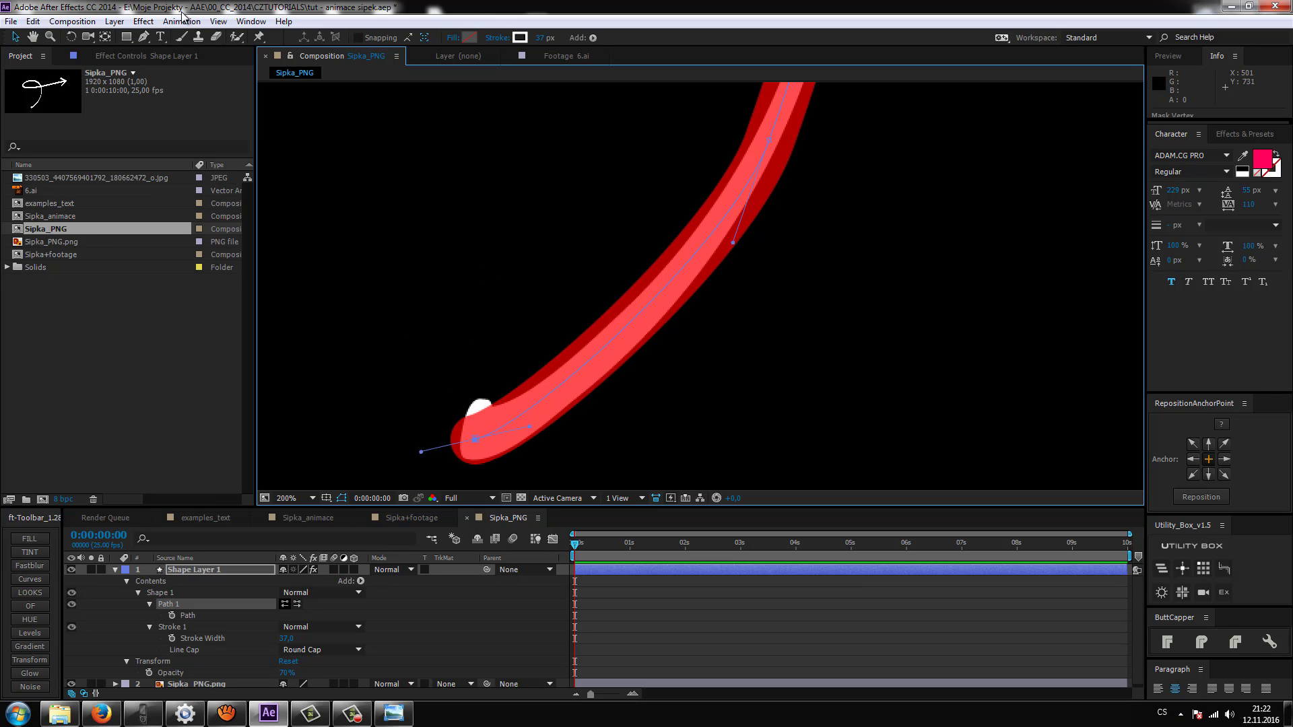
Add a point near the stroke's lower end and curl its start into a tight hook
click(144, 37)
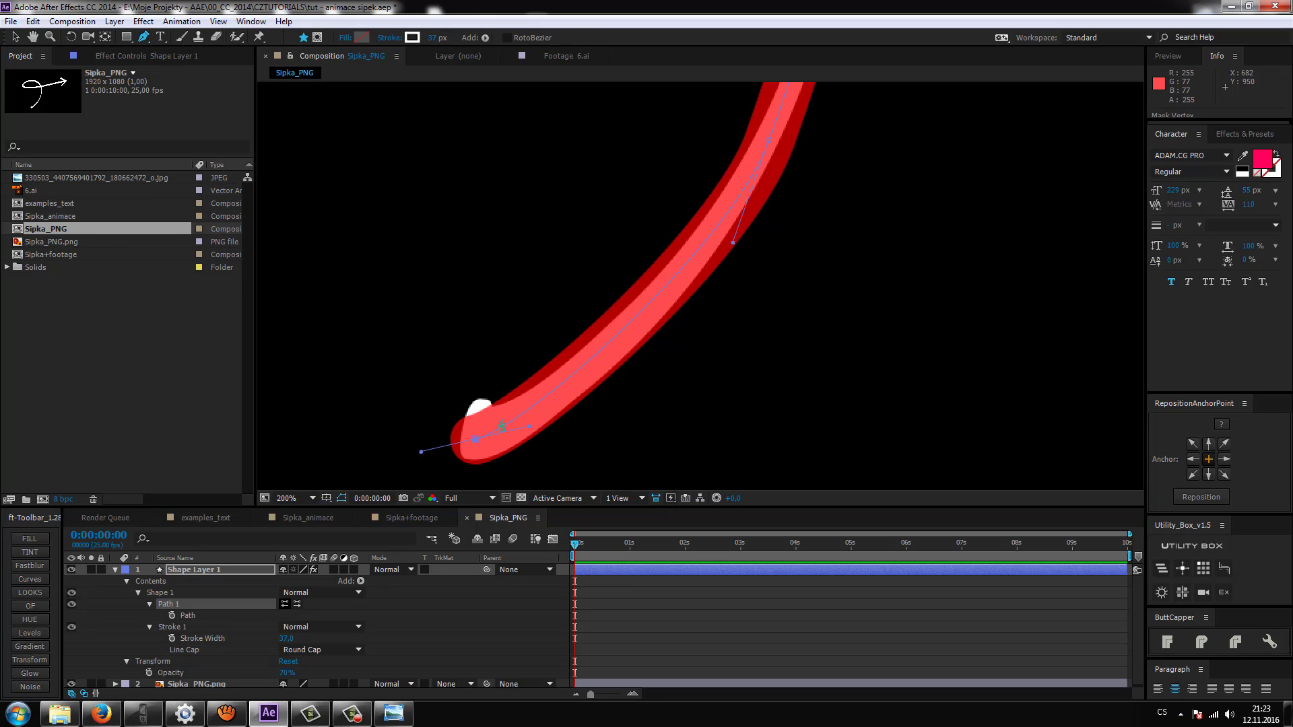
click(500, 429)
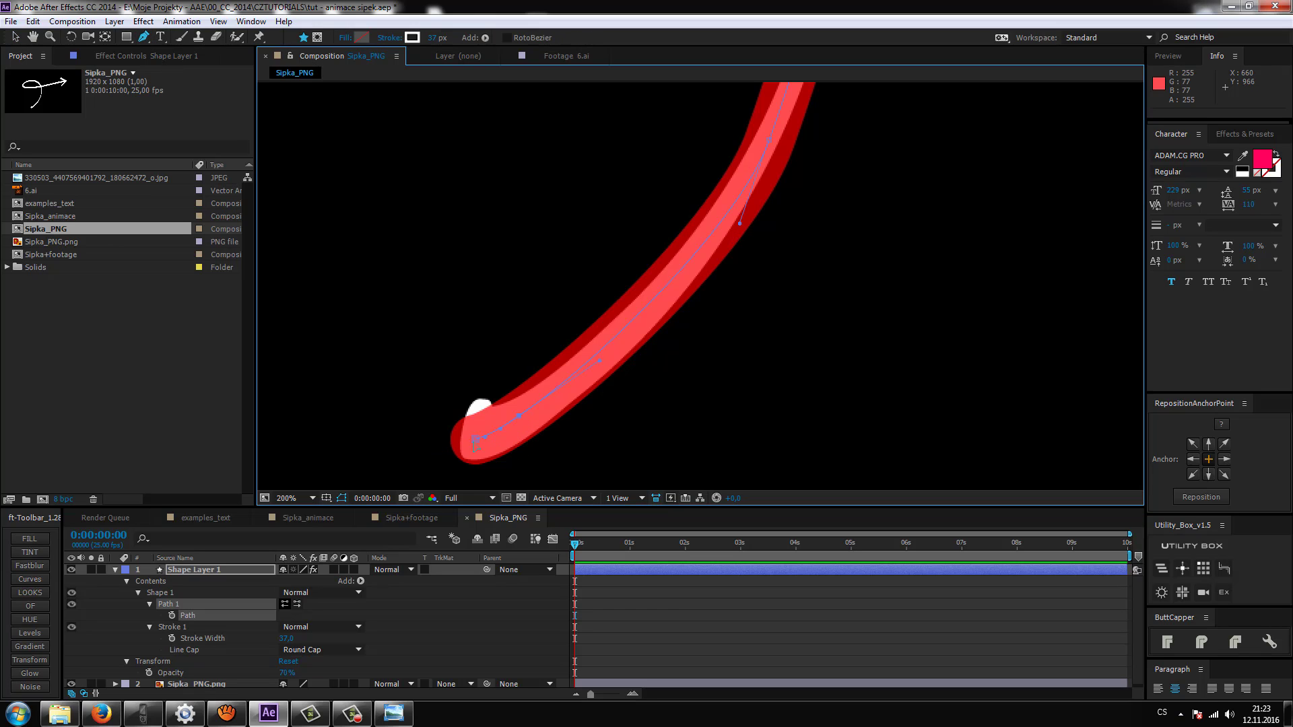
drag(420, 451, 463, 464)
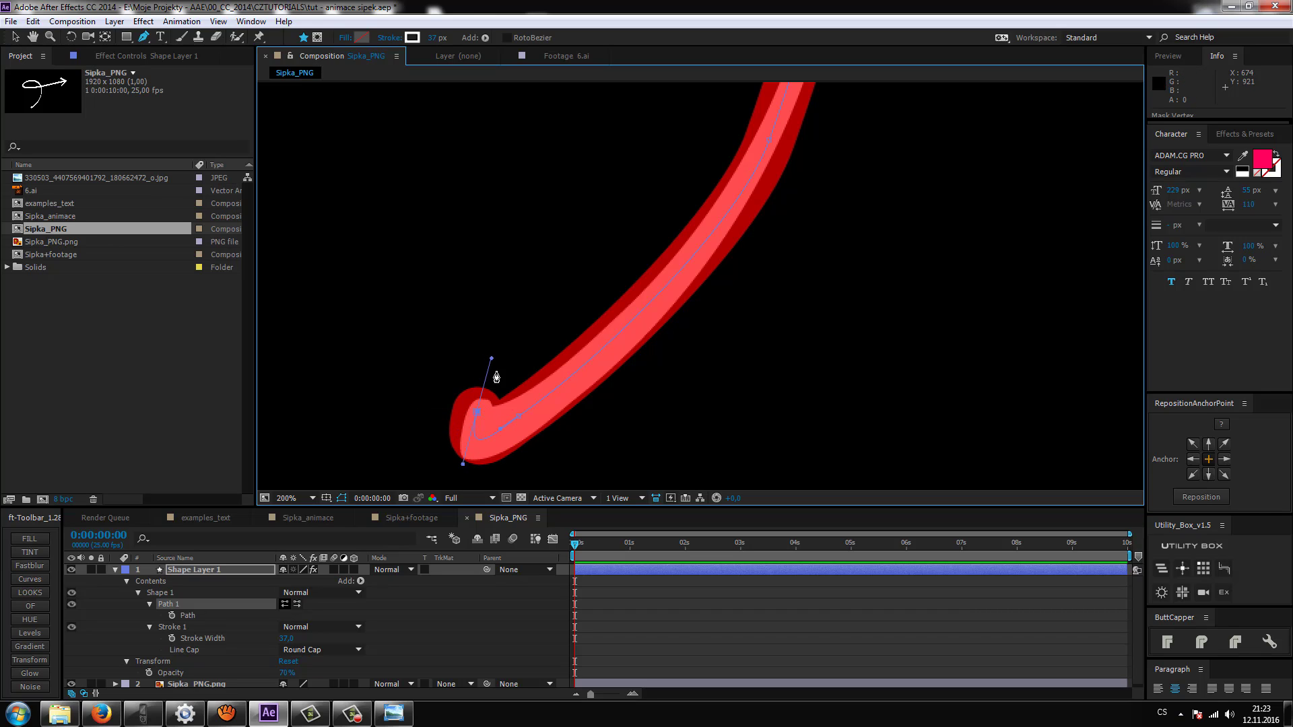
drag(492, 360, 488, 383)
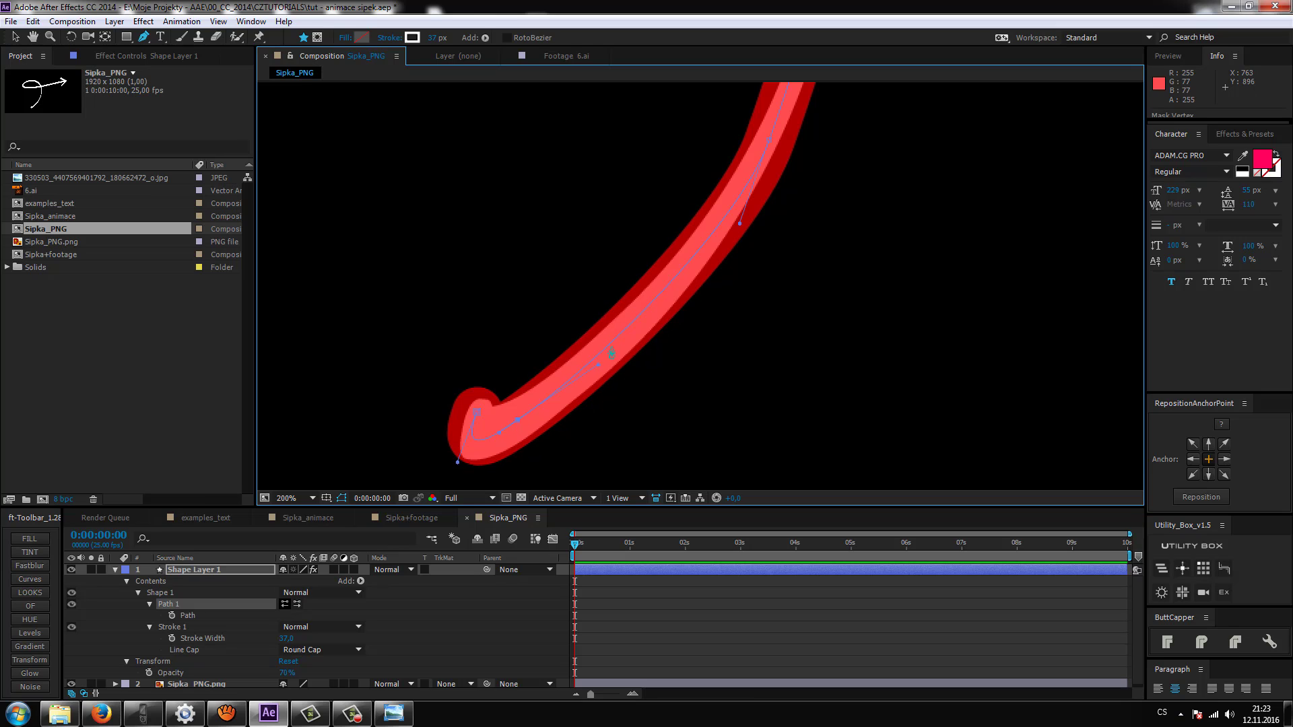
Reshape the loop's lower-left curve and add a point so the stroke fits the white loop
scroll(620, 339, up, 2)
scroll(619, 339, right, 2)
scroll(619, 339, up, 1)
scroll(664, 313, up, 3)
scroll(674, 336, up, 3)
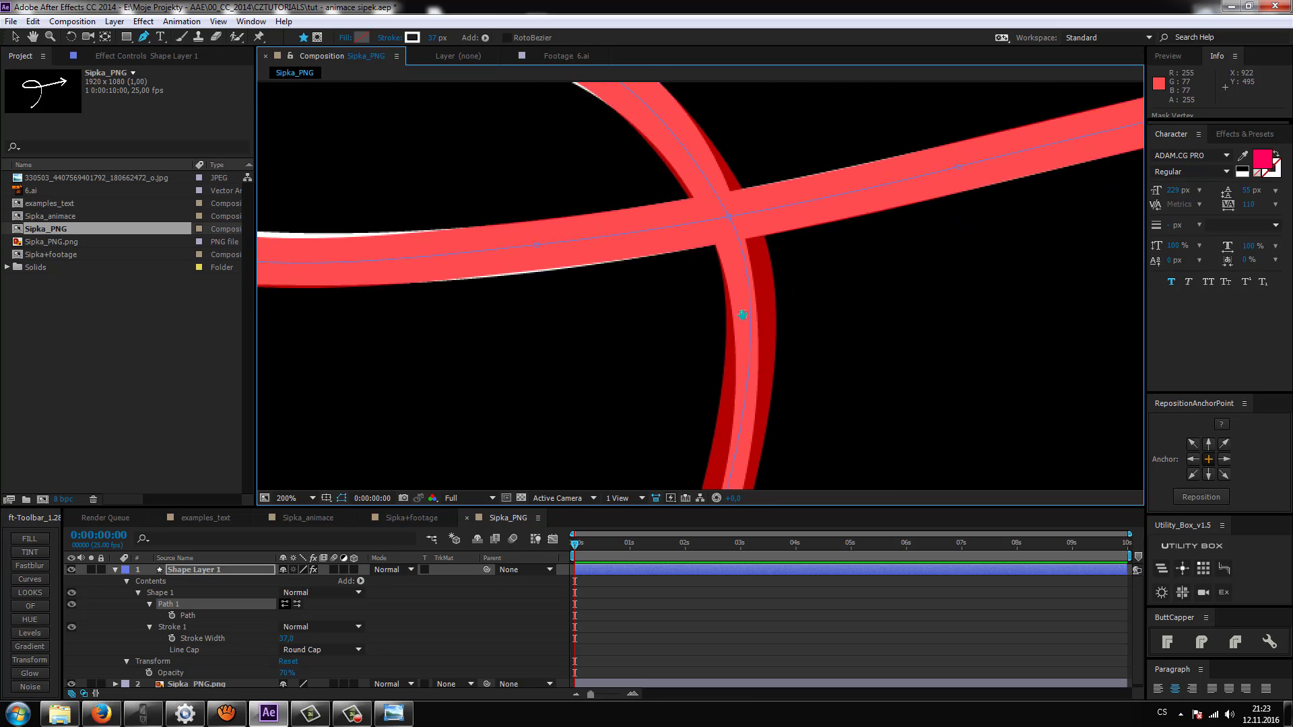
scroll(665, 276, left, 3)
scroll(665, 276, up, 1)
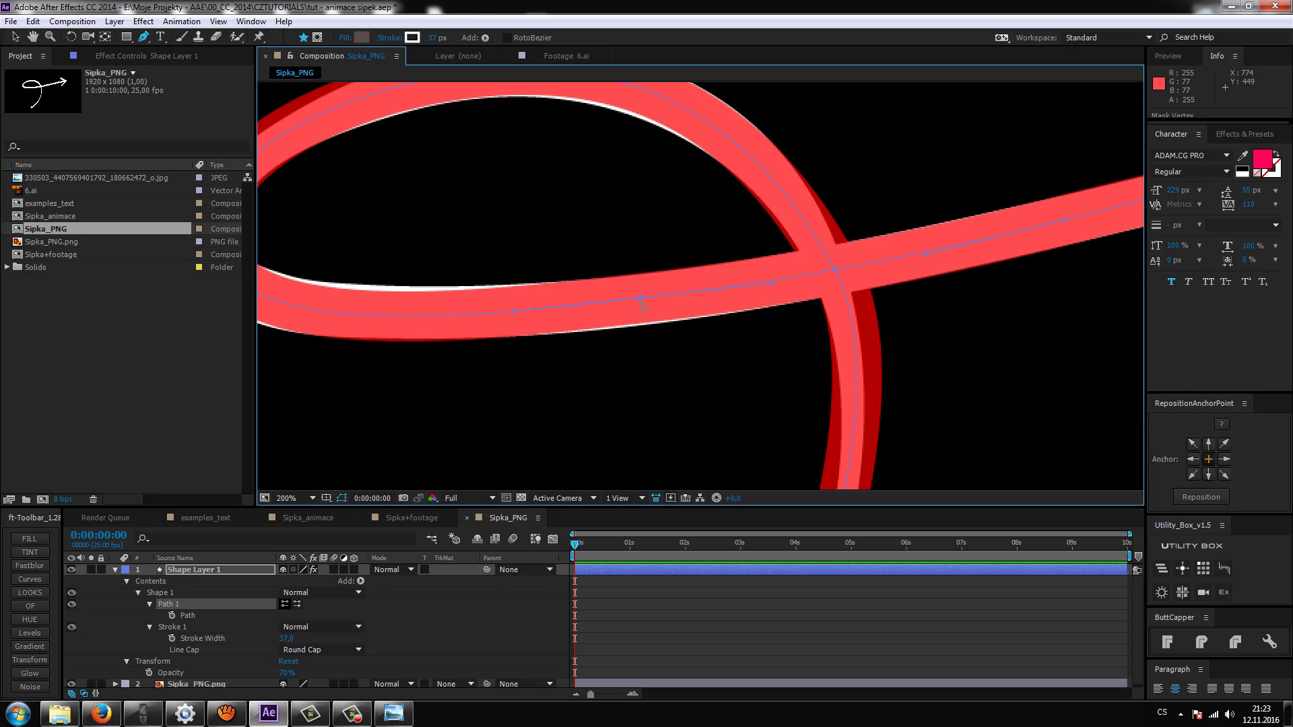
scroll(636, 316, left, 4)
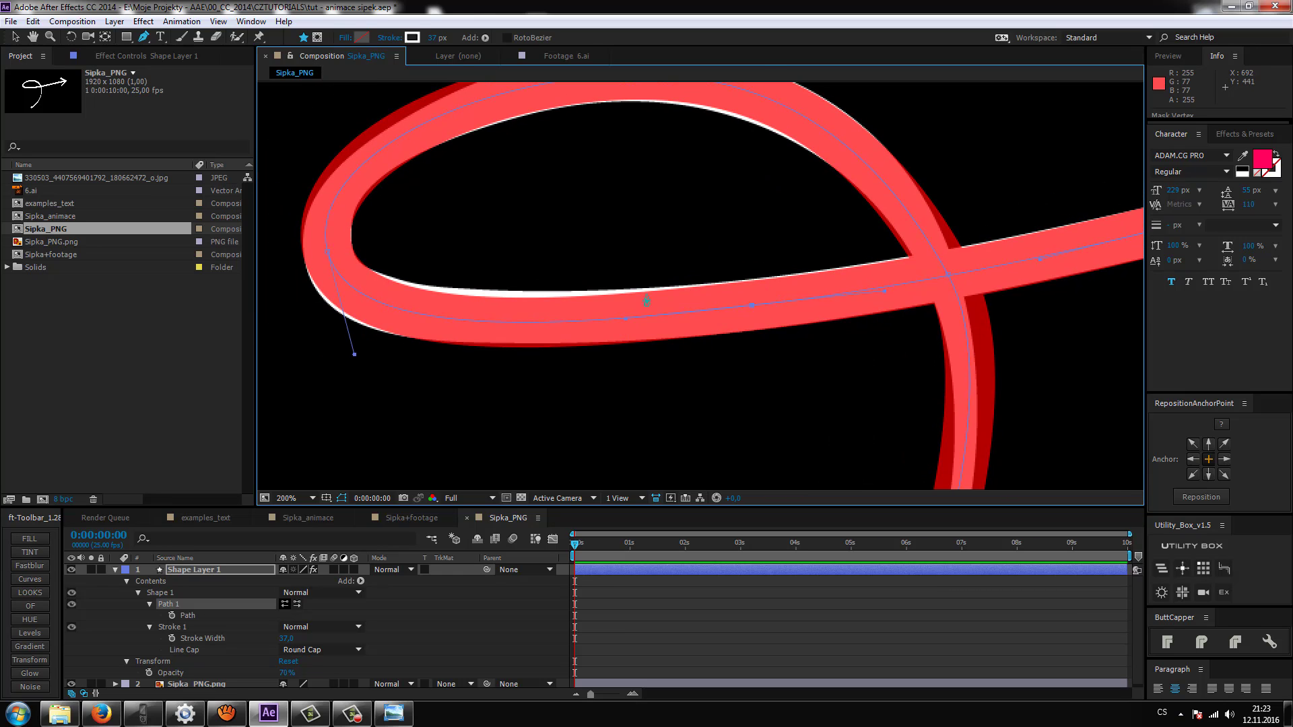
drag(627, 321, 610, 308)
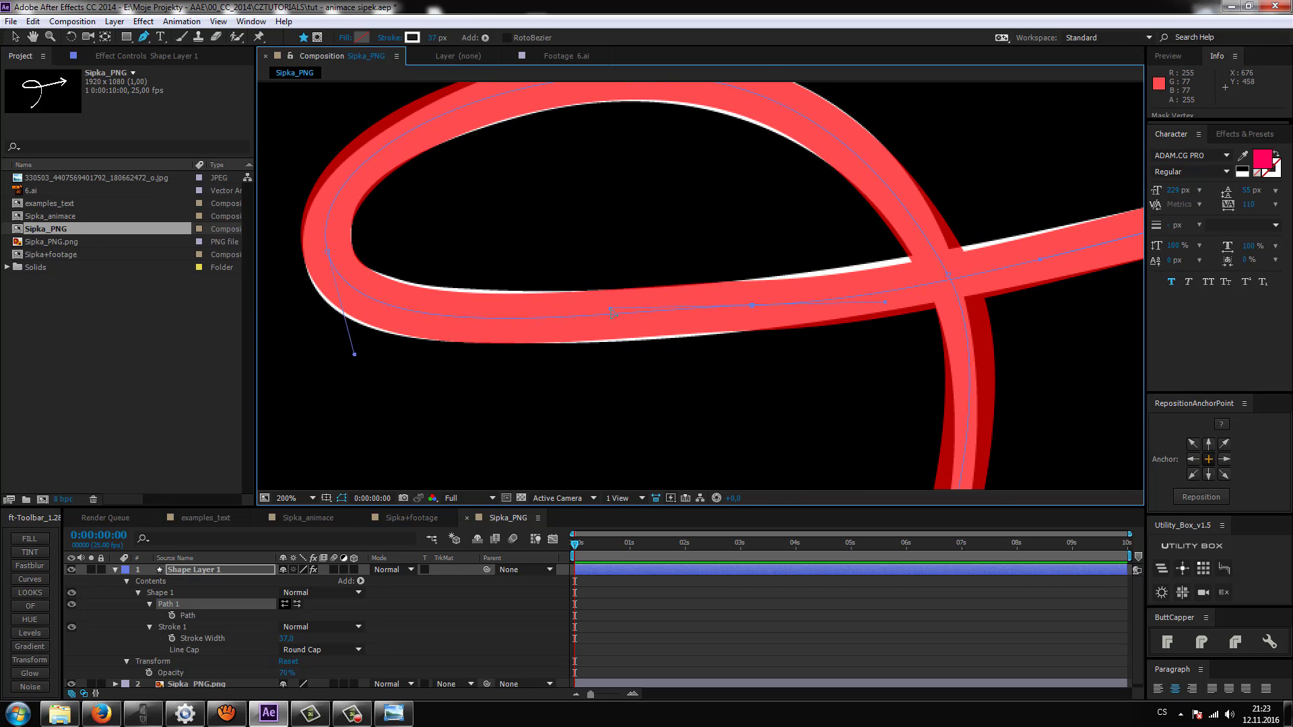
scroll(758, 340, right, 5)
scroll(758, 339, up, 1)
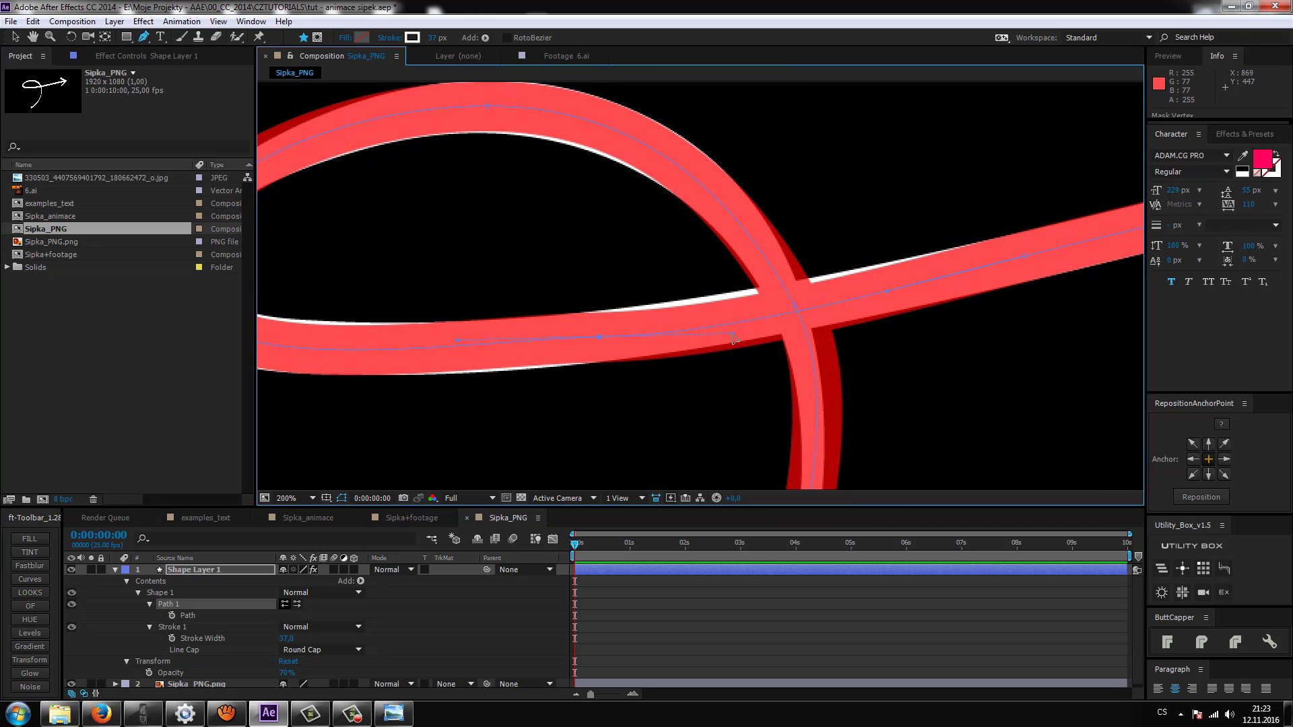
scroll(734, 338, down, 1)
scroll(734, 339, left, 8)
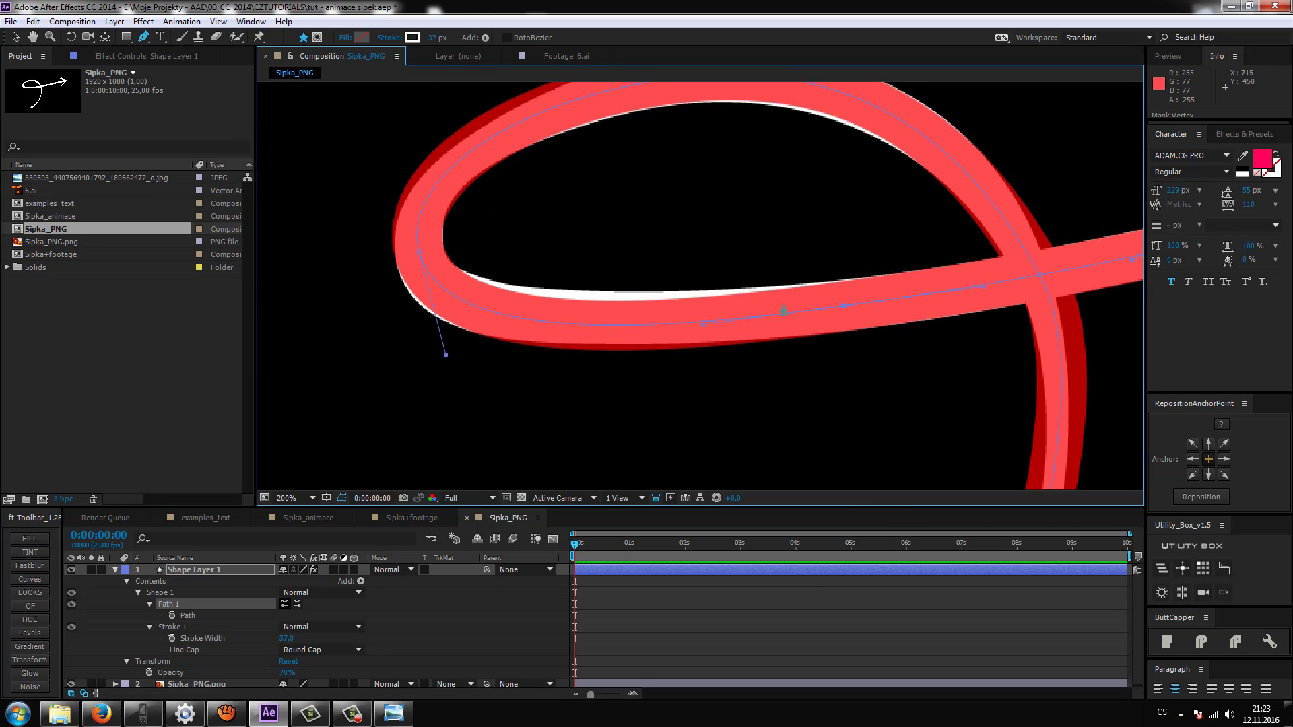
scroll(783, 310, left, 1)
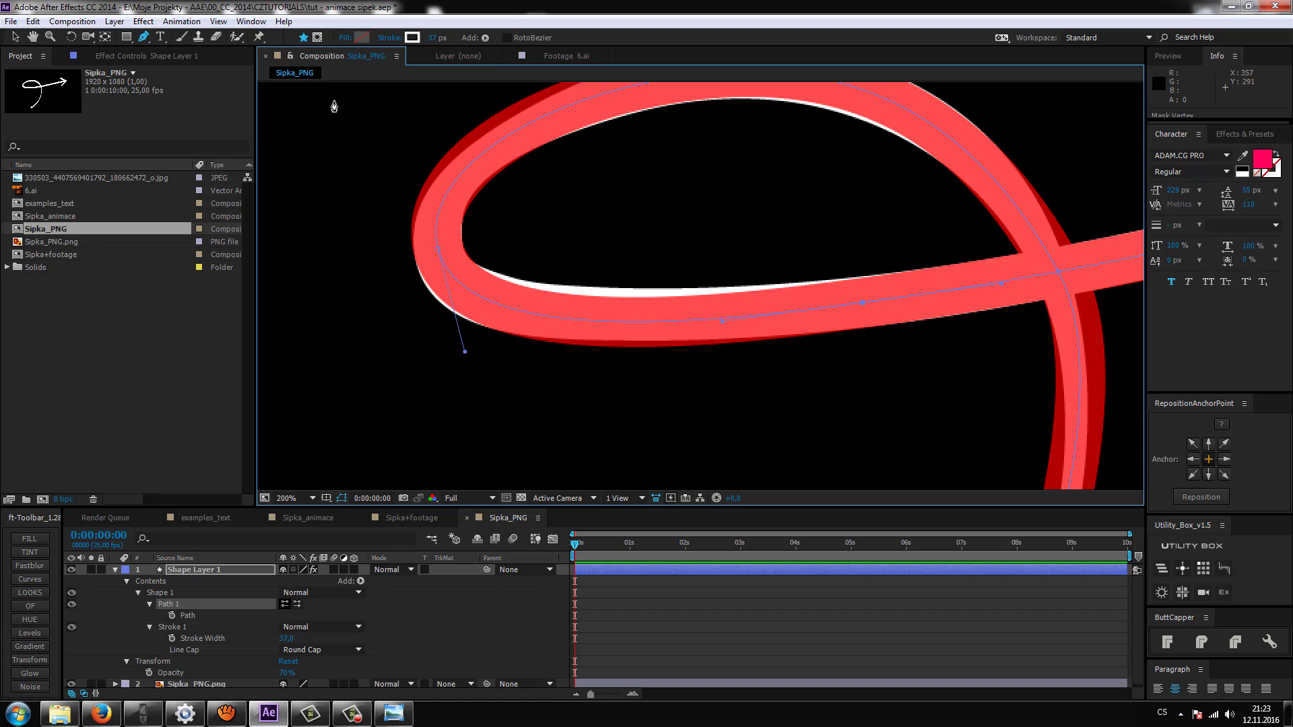
click(571, 319)
drag(571, 326, 568, 316)
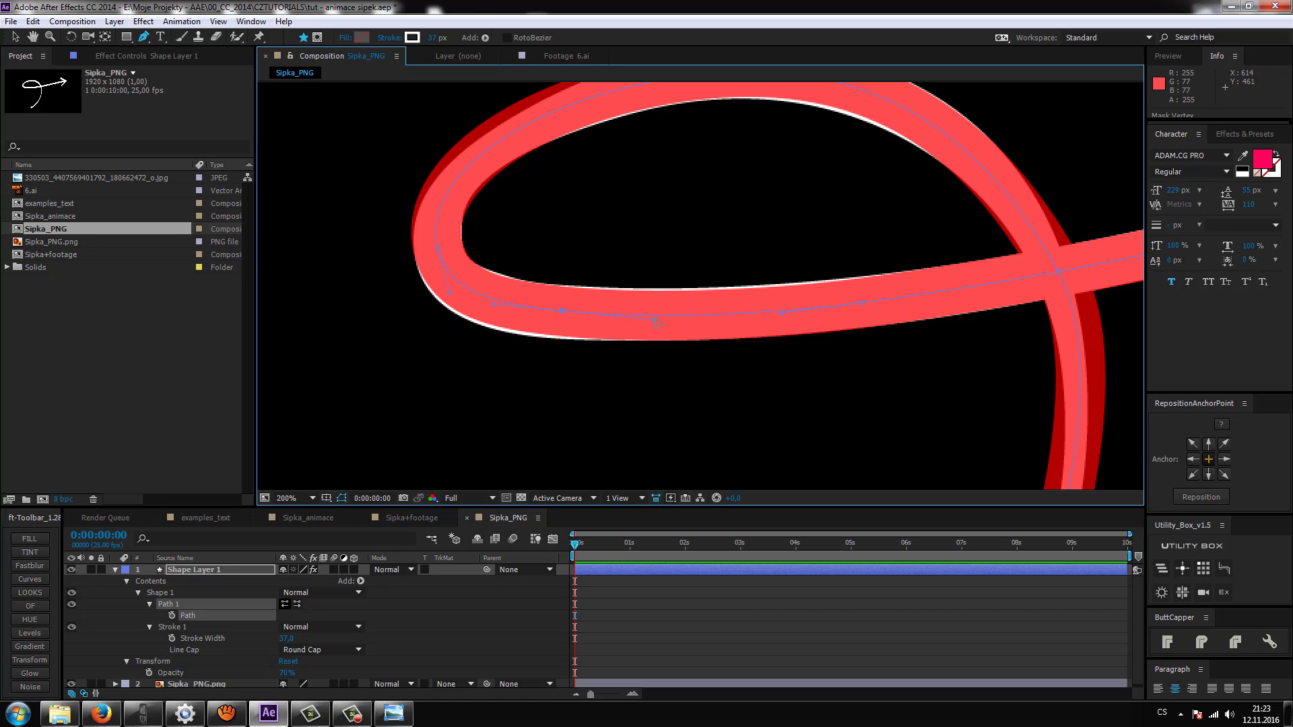
View the whole arrow and set the stroke width to 40
drag(1127, 169, 966, 242)
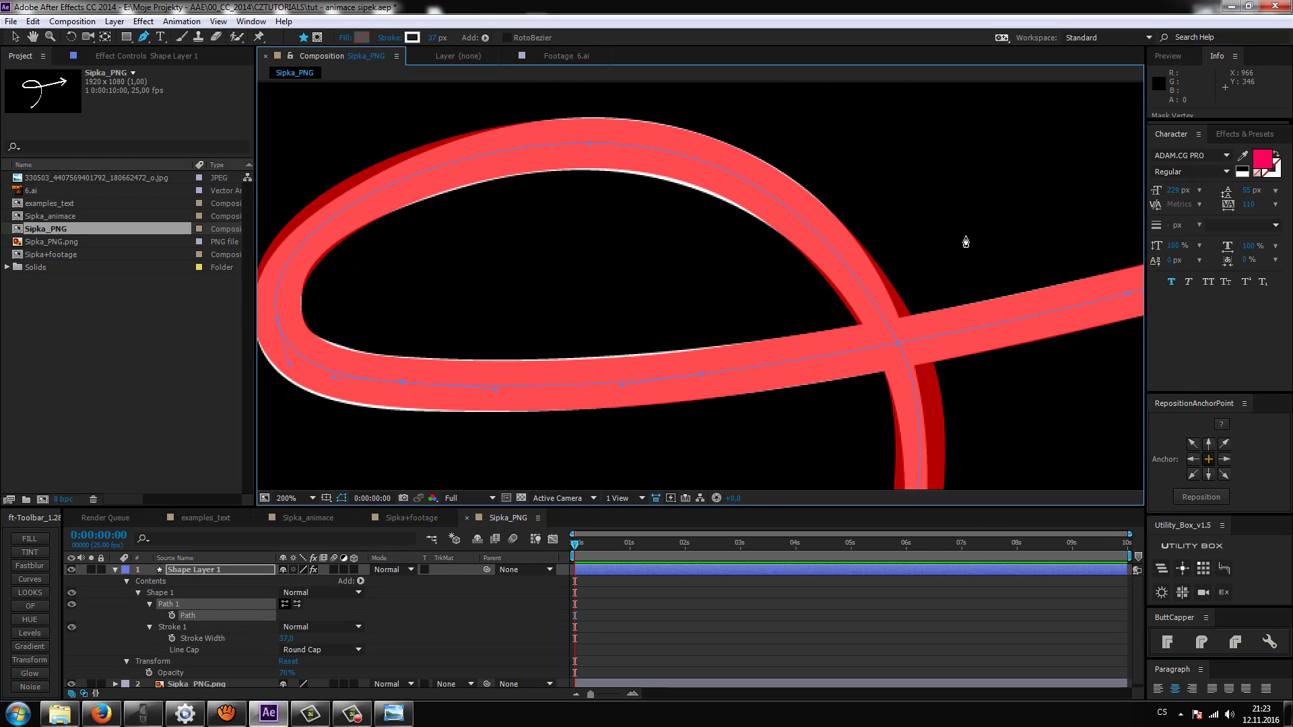
scroll(965, 241, down, 2)
drag(522, 334, 720, 334)
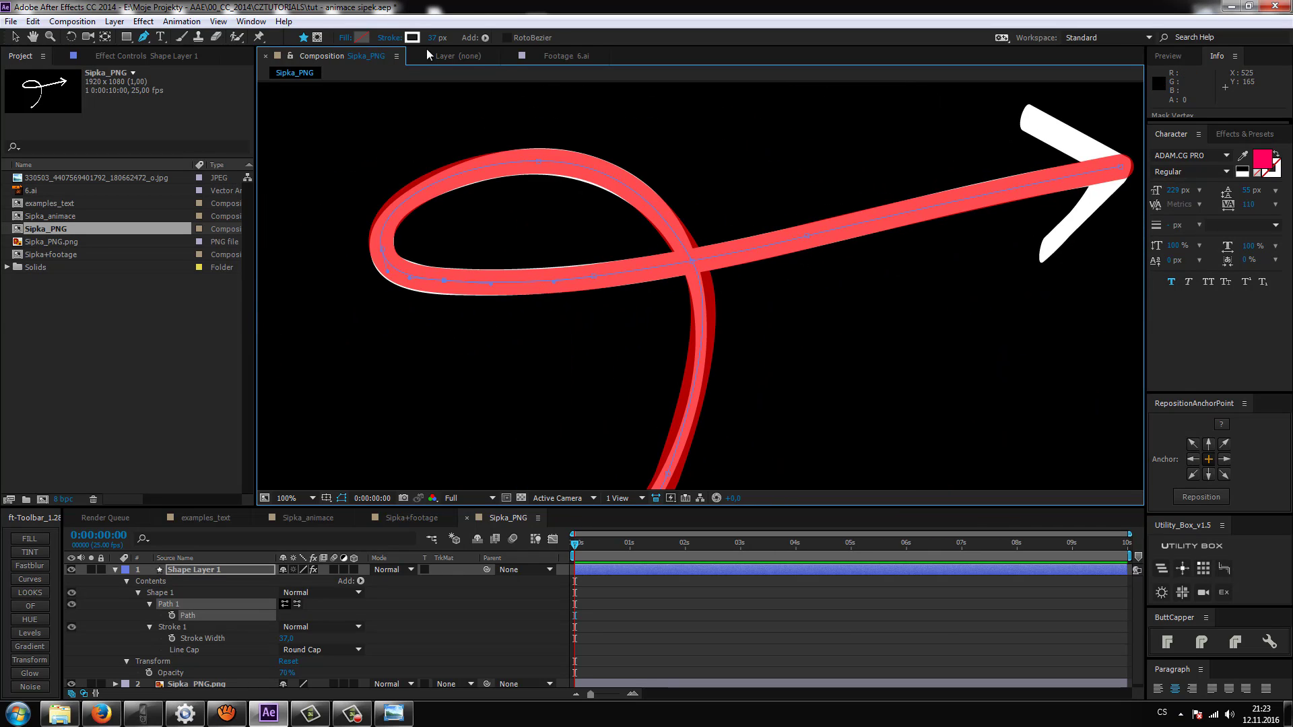
click(450, 40)
text(40)
key(Return)
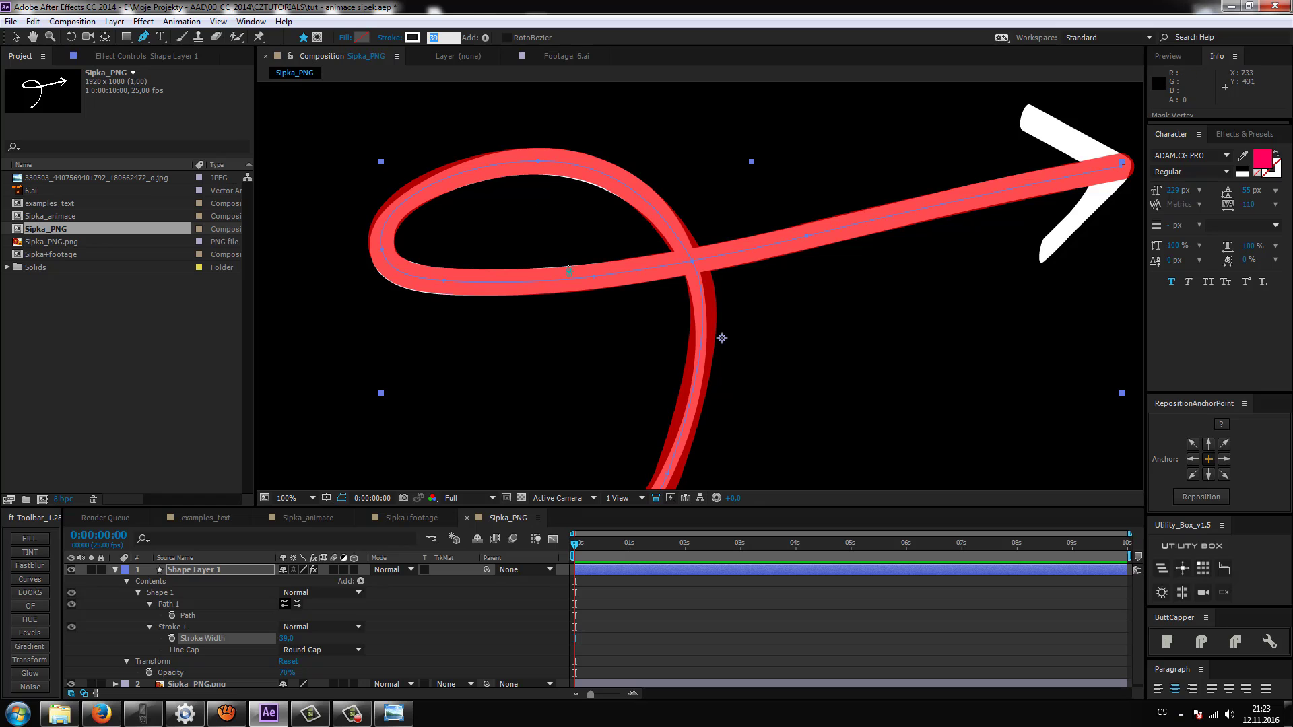
Adjust the path vertices at the loop's top and at the crossing
scroll(577, 254, up, 2)
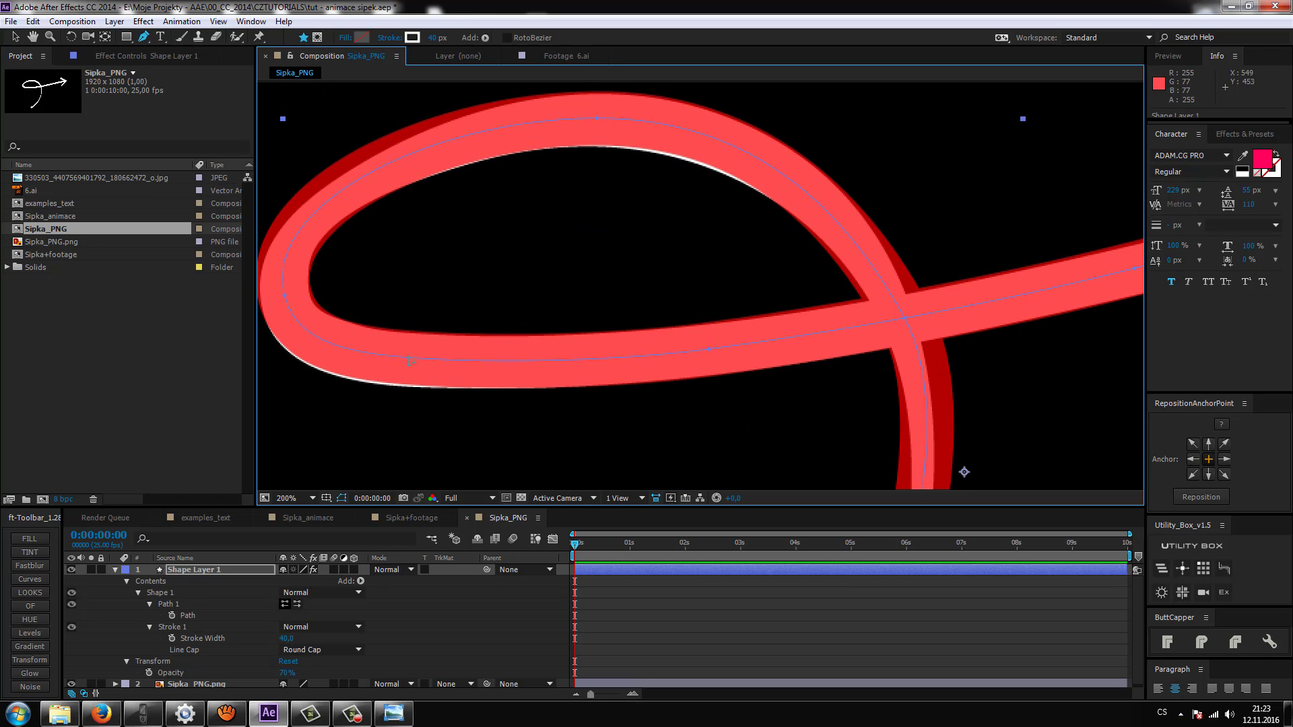
click(409, 359)
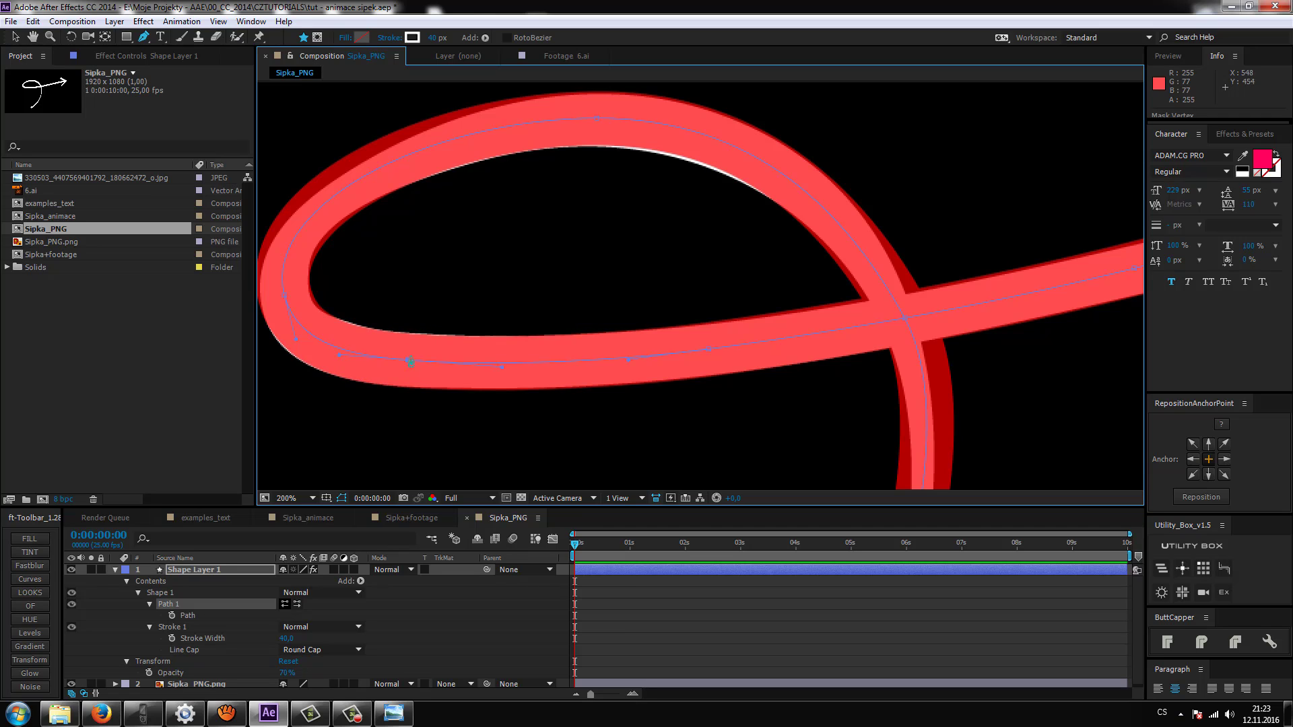
click(597, 123)
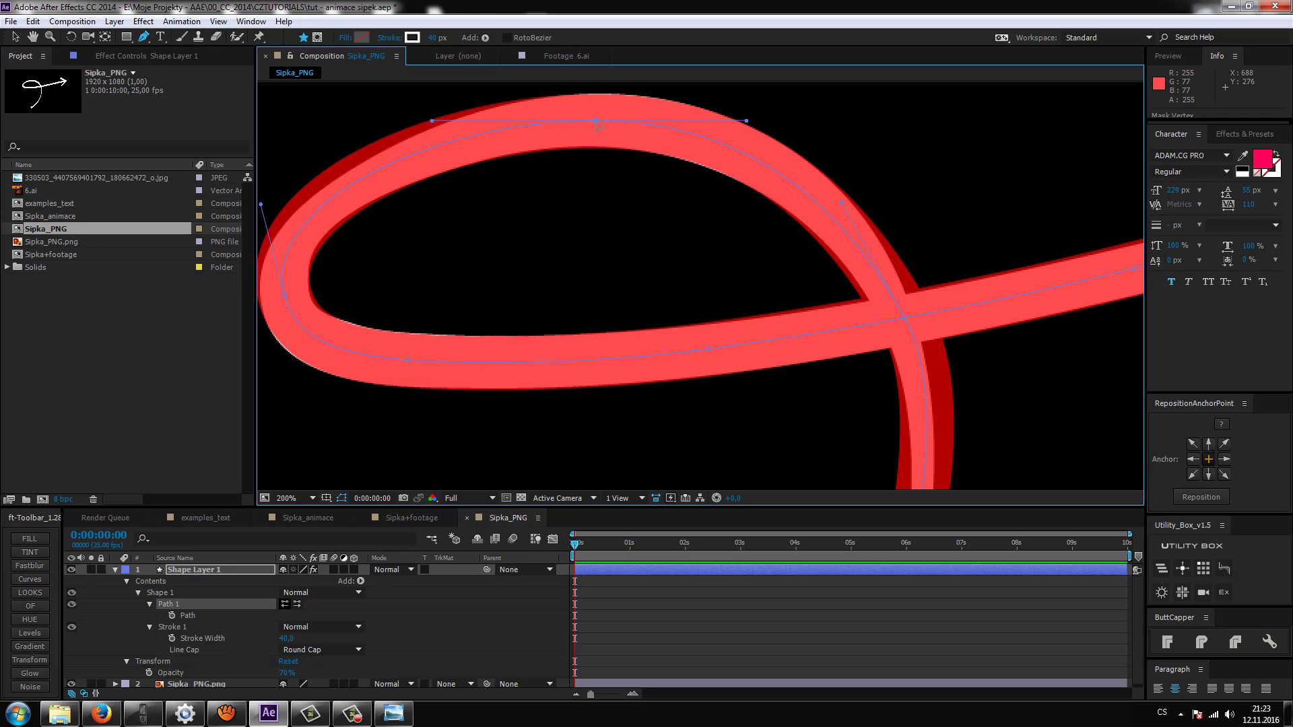
scroll(759, 326, right, 3)
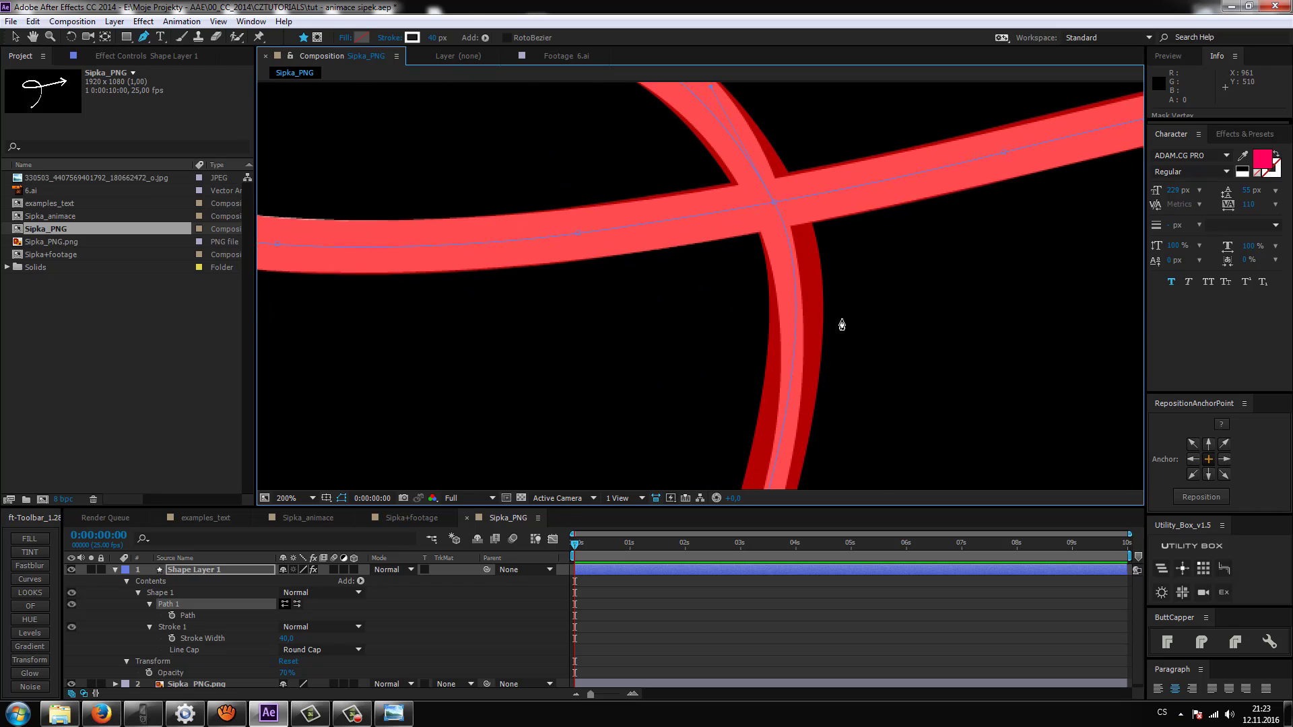
scroll(762, 315, down, 2)
drag(783, 273, 788, 294)
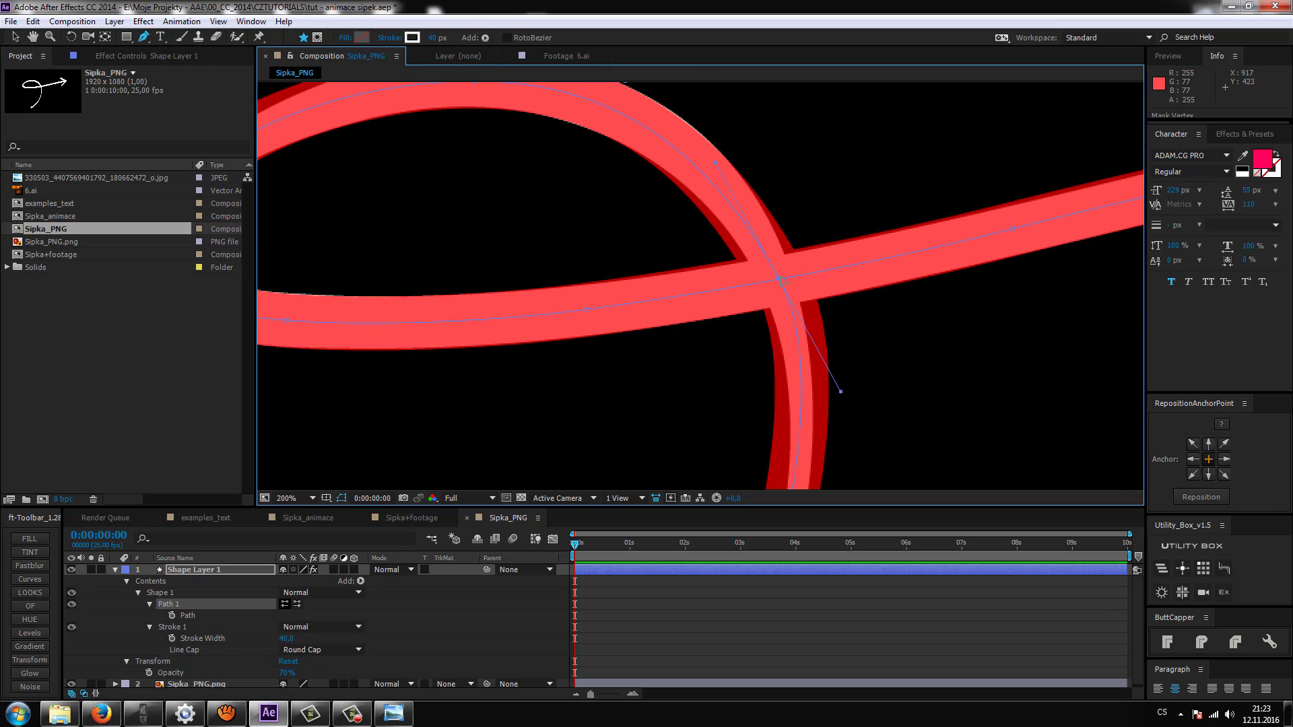
scroll(688, 190, up, 2)
scroll(689, 191, left, 1)
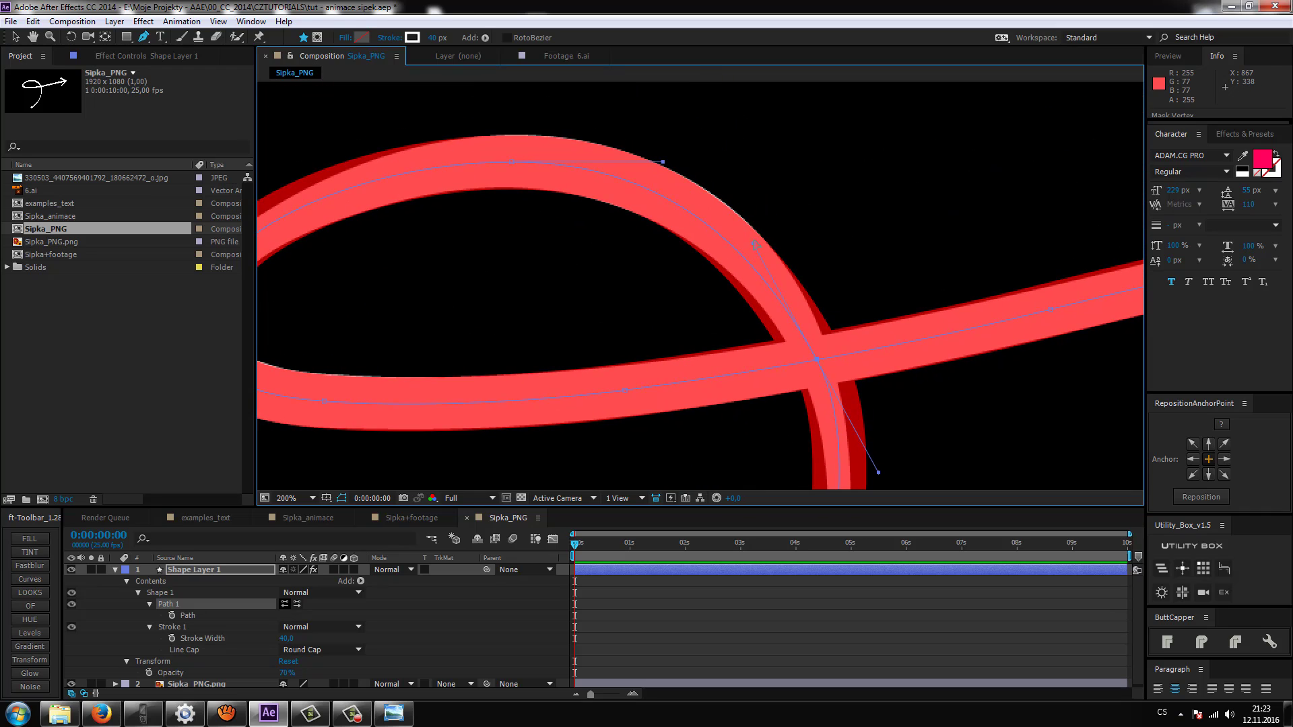
scroll(505, 144, left, 3)
scroll(505, 144, up, 1)
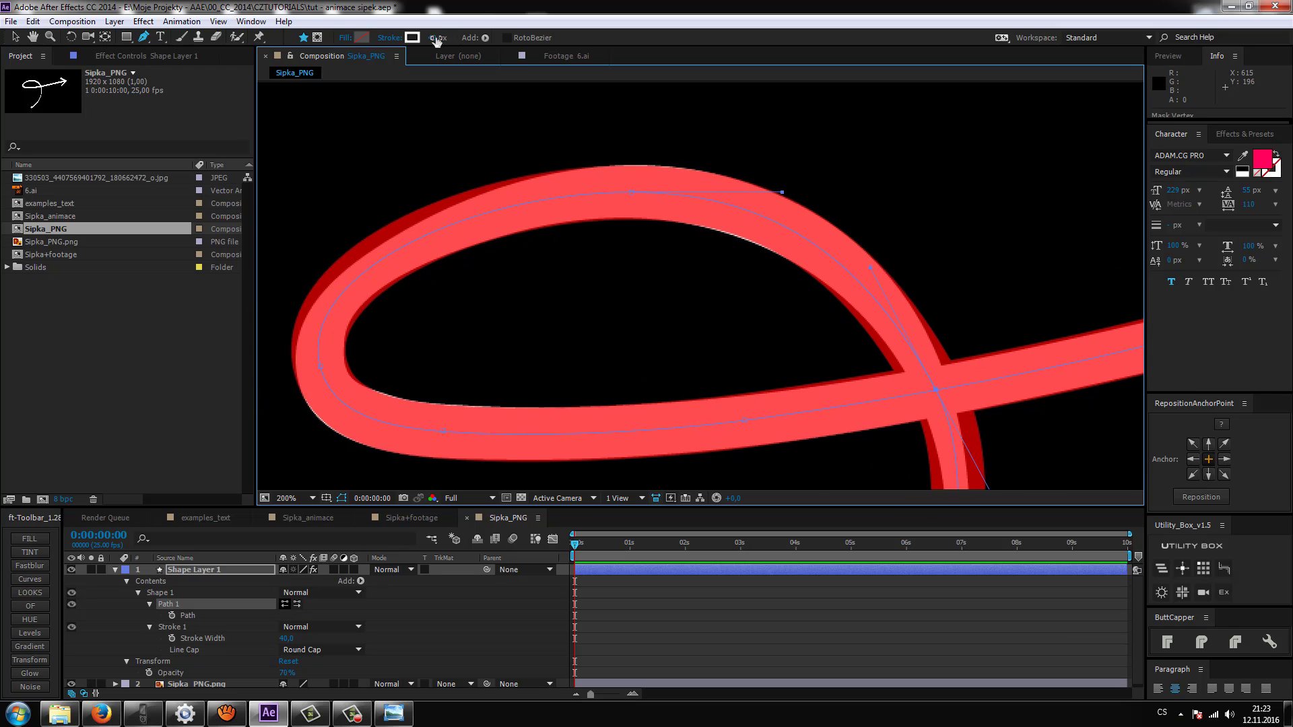
Thicken the stroke to 42 px and zoom the viewer out to 50%
drag(436, 41, 439, 40)
scroll(822, 352, down, 2)
scroll(790, 310, down, 2)
scroll(790, 310, left, 1)
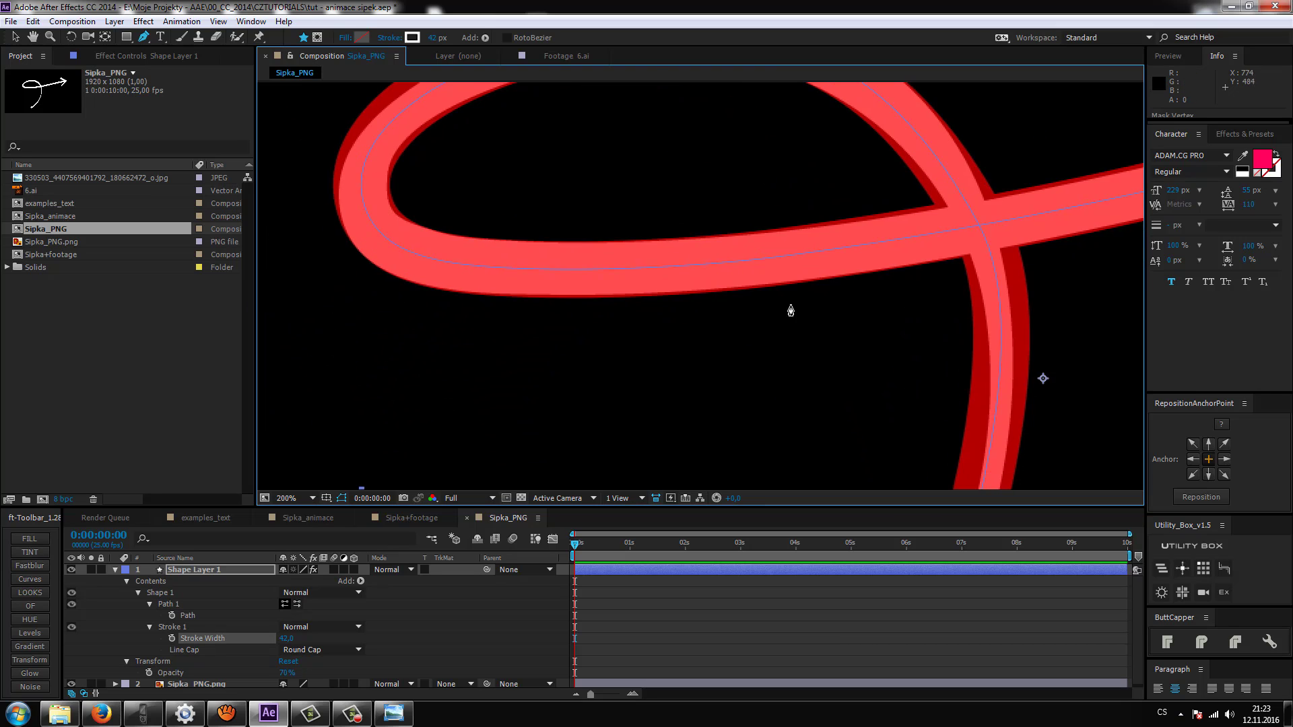
scroll(628, 367, up, 2)
scroll(644, 346, up, 2)
scroll(715, 433, down, 3)
scroll(674, 393, up, 2)
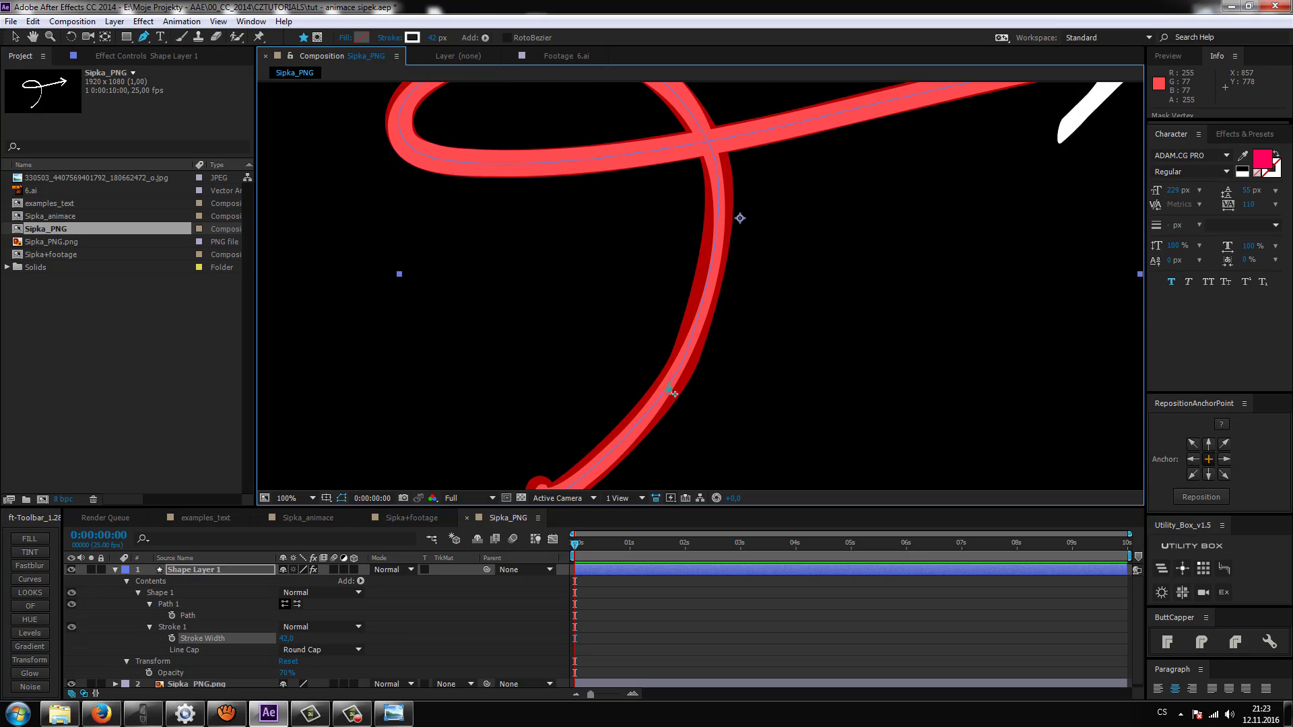
scroll(673, 393, down, 2)
scroll(608, 407, up, 4)
scroll(608, 407, right, 5)
scroll(726, 328, left, 6)
scroll(726, 328, up, 2)
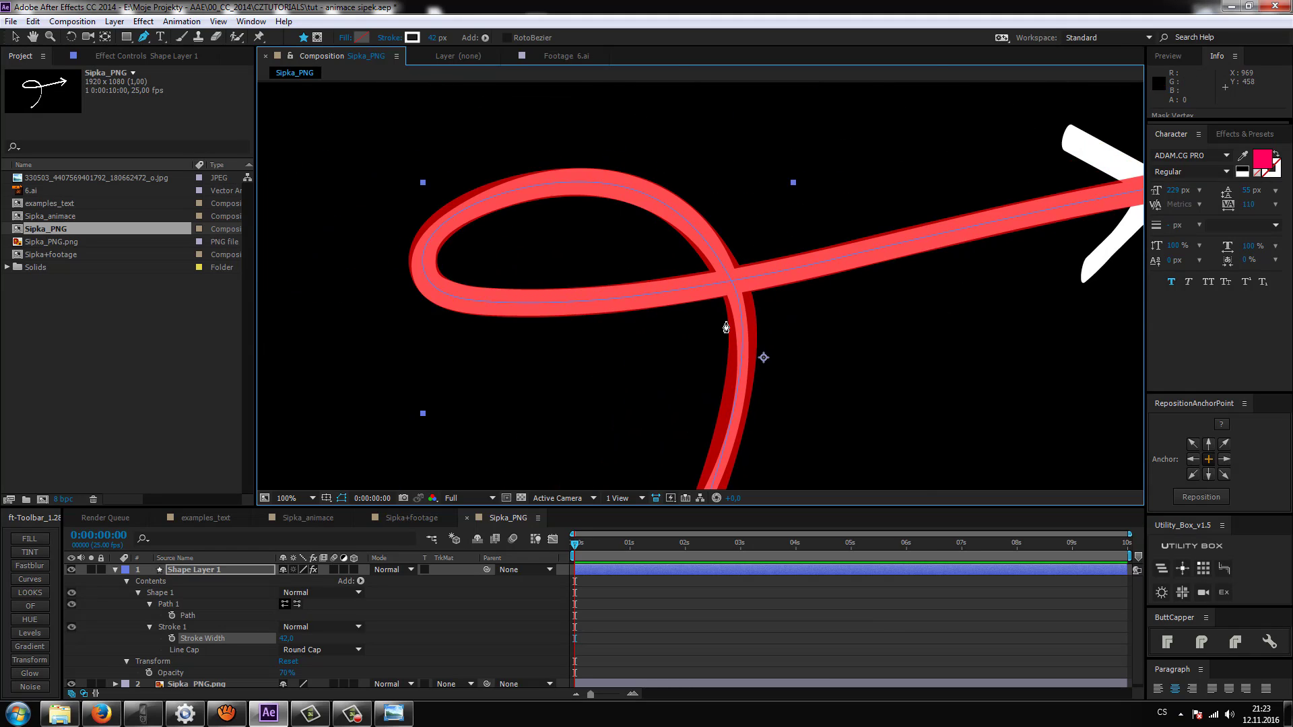
scroll(726, 328, up, 2)
scroll(826, 430, up, 2)
scroll(615, 240, up, 2)
scroll(615, 240, left, 1)
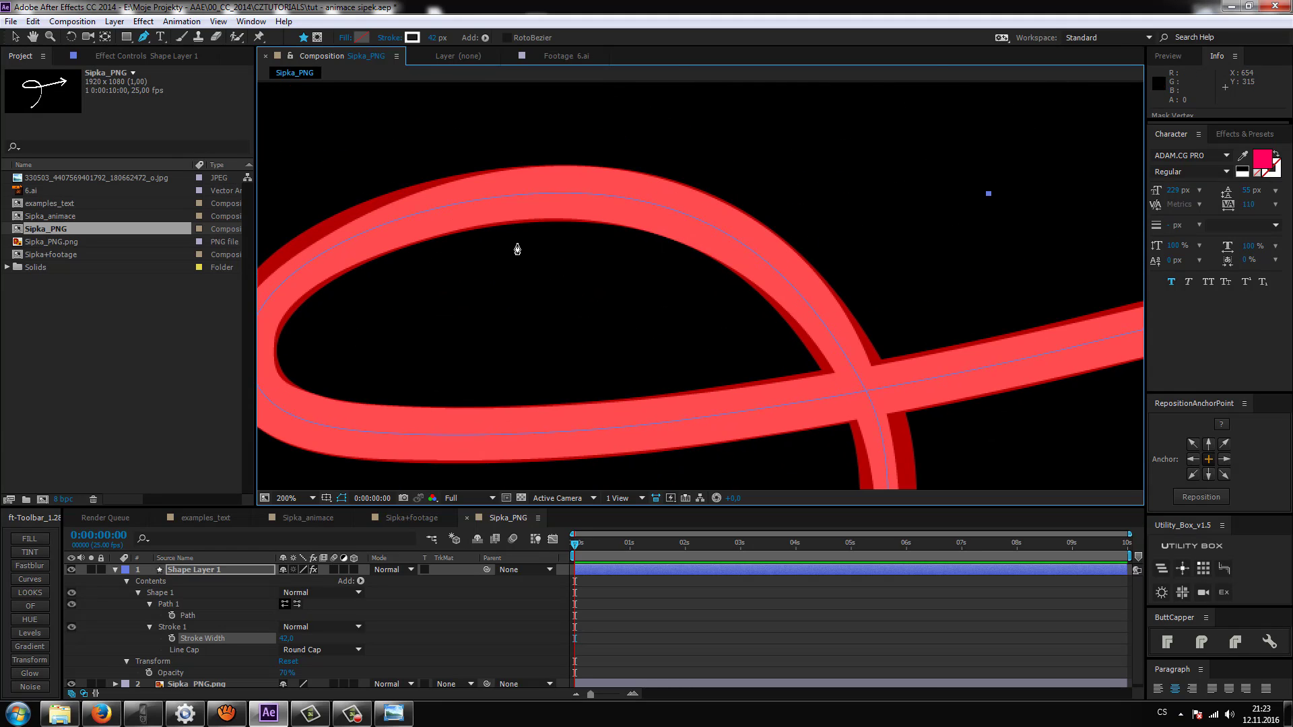
scroll(536, 268, down, 1)
scroll(684, 395, down, 1)
scroll(474, 462, down, 1)
scroll(581, 402, down, 1)
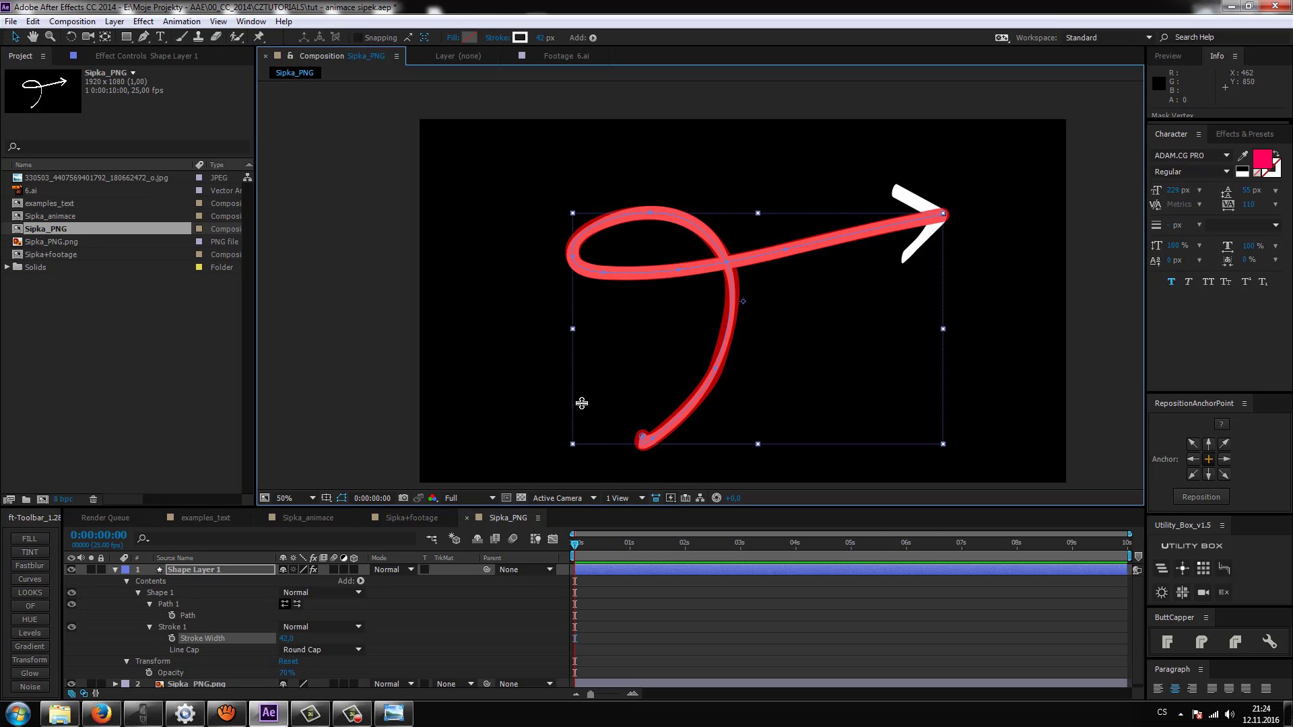
Add Trim Paths to the shape layer and trim its End to 0%
click(116, 570)
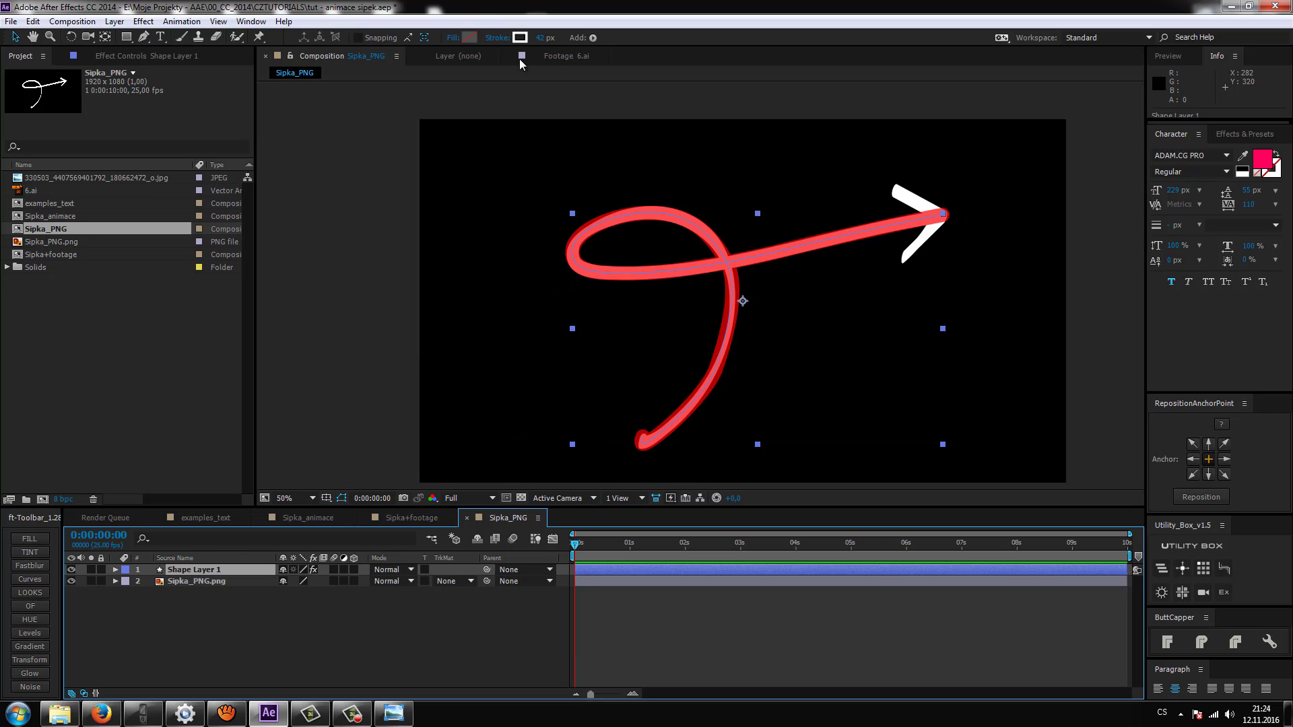
click(591, 38)
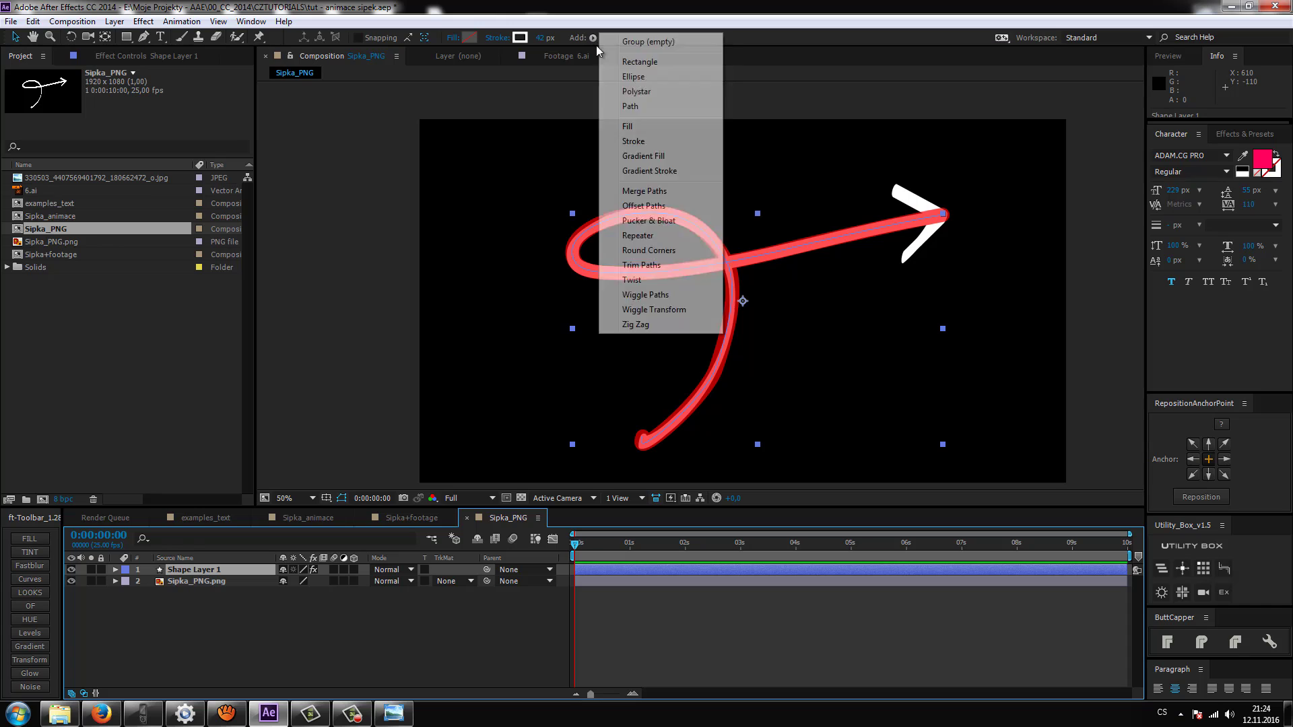
click(646, 269)
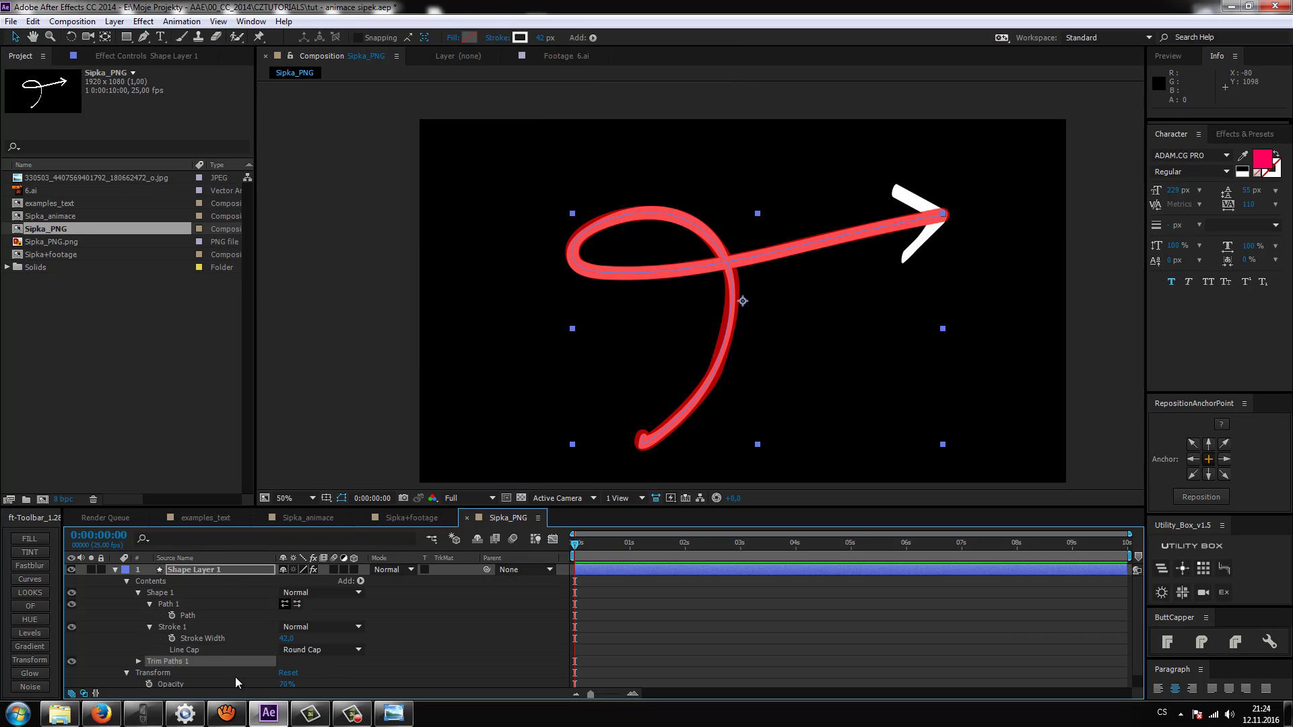
scroll(182, 649, down, 1)
click(139, 647)
scroll(292, 670, down, 1)
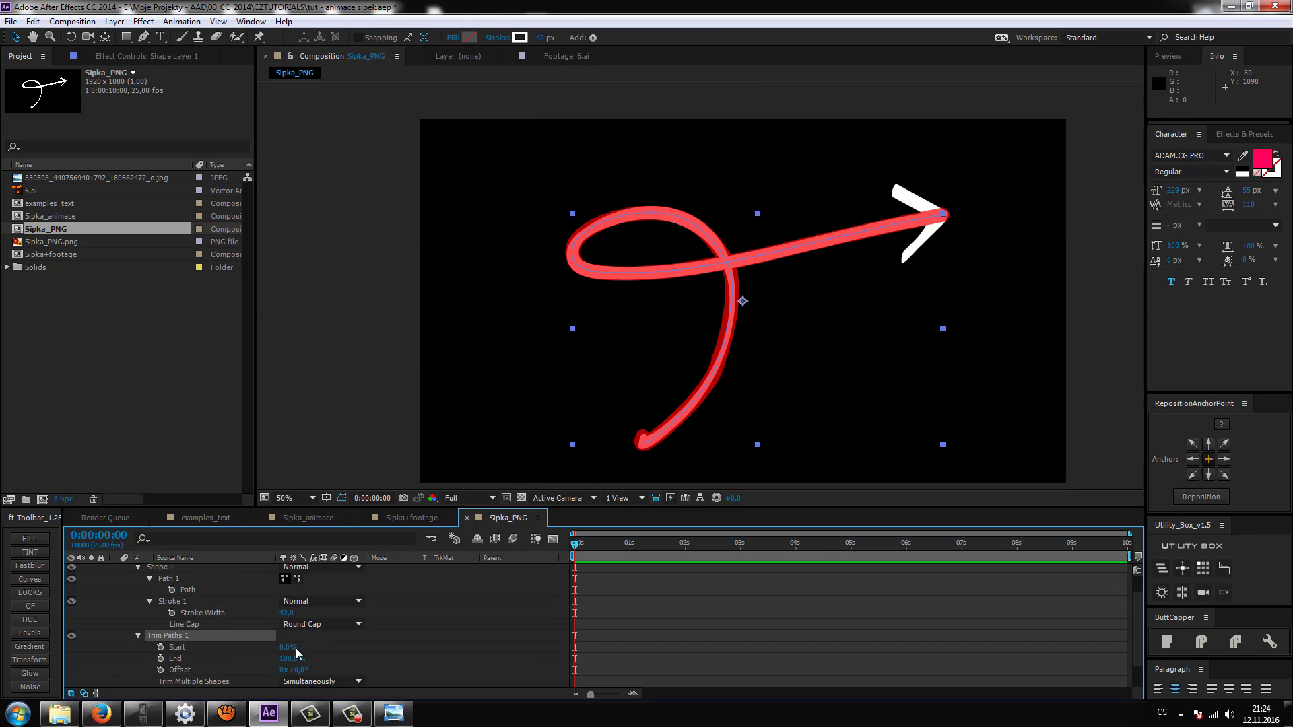
mouse_move(288, 647)
mouse_down()
mouse_move(276, 649)
mouse_move(309, 647)
mouse_move(268, 658)
mouse_move(327, 648)
mouse_up()
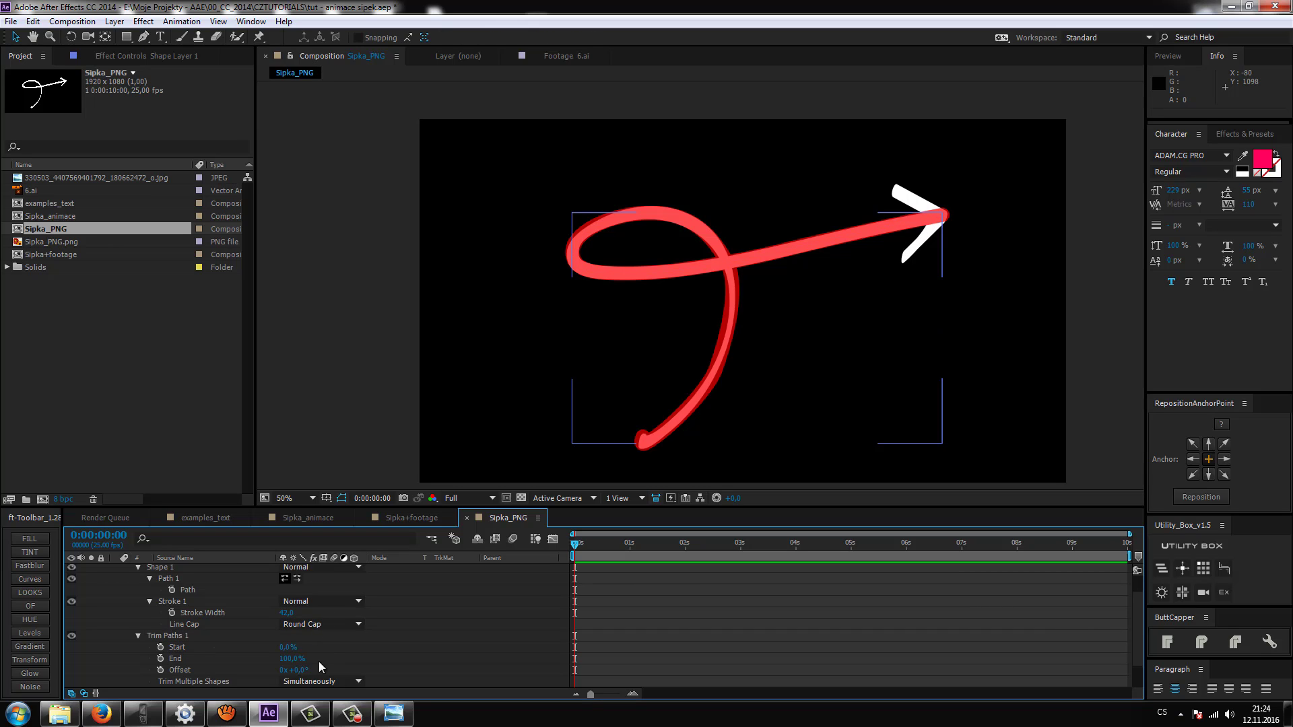
drag(288, 648, 236, 669)
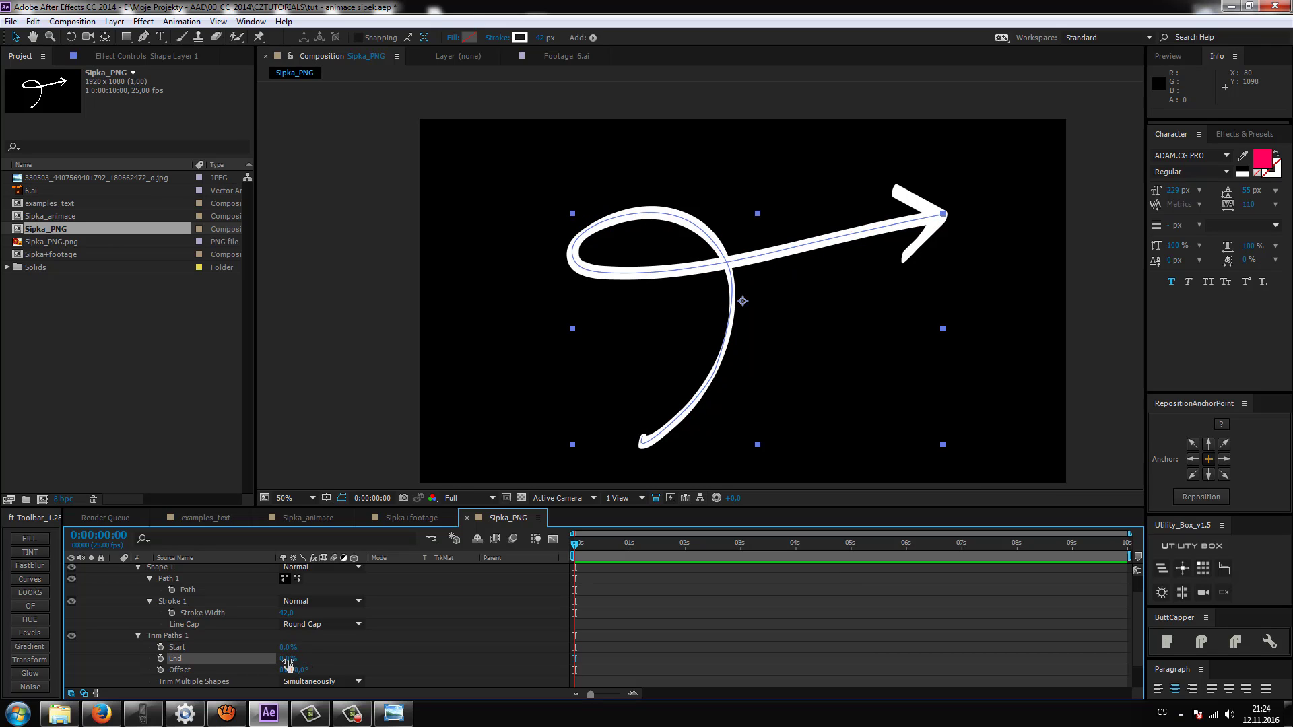
Keyframe Trim Paths End from 0% to 100% at 0:00:00:20, then preview the draw-on
click(160, 659)
drag(576, 545, 619, 577)
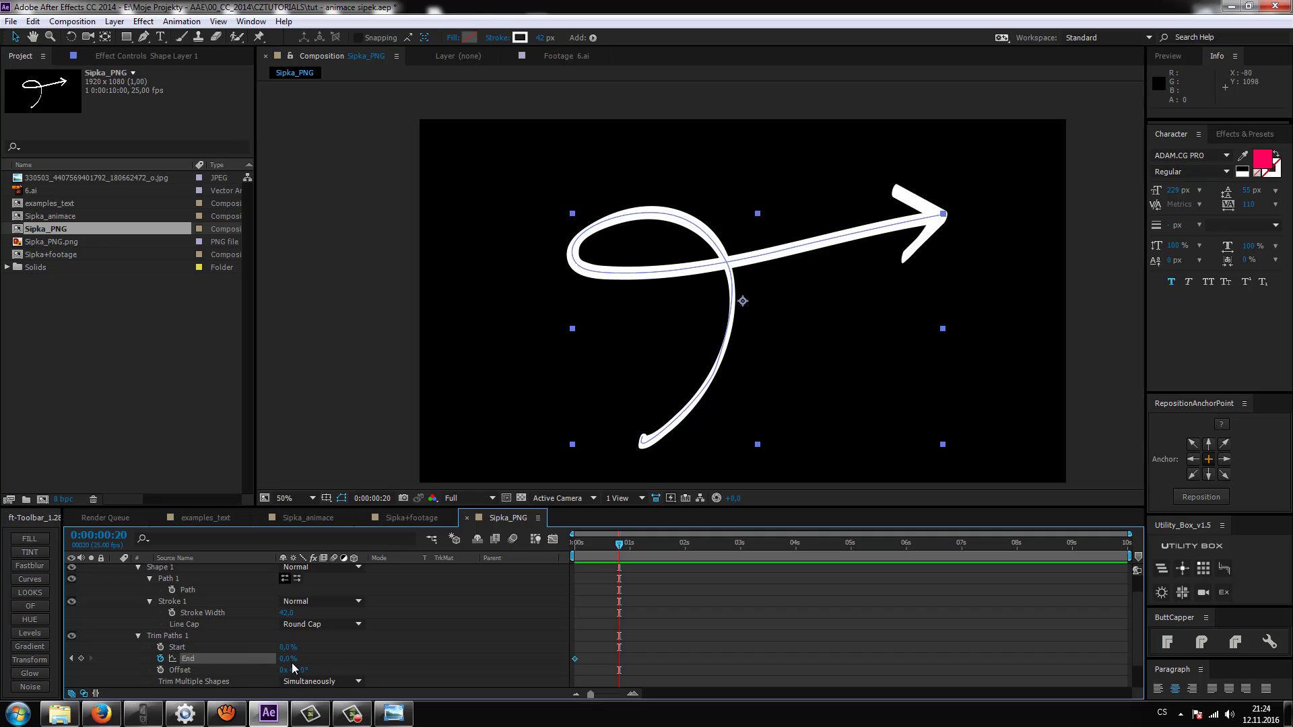
text(100)
key(Return)
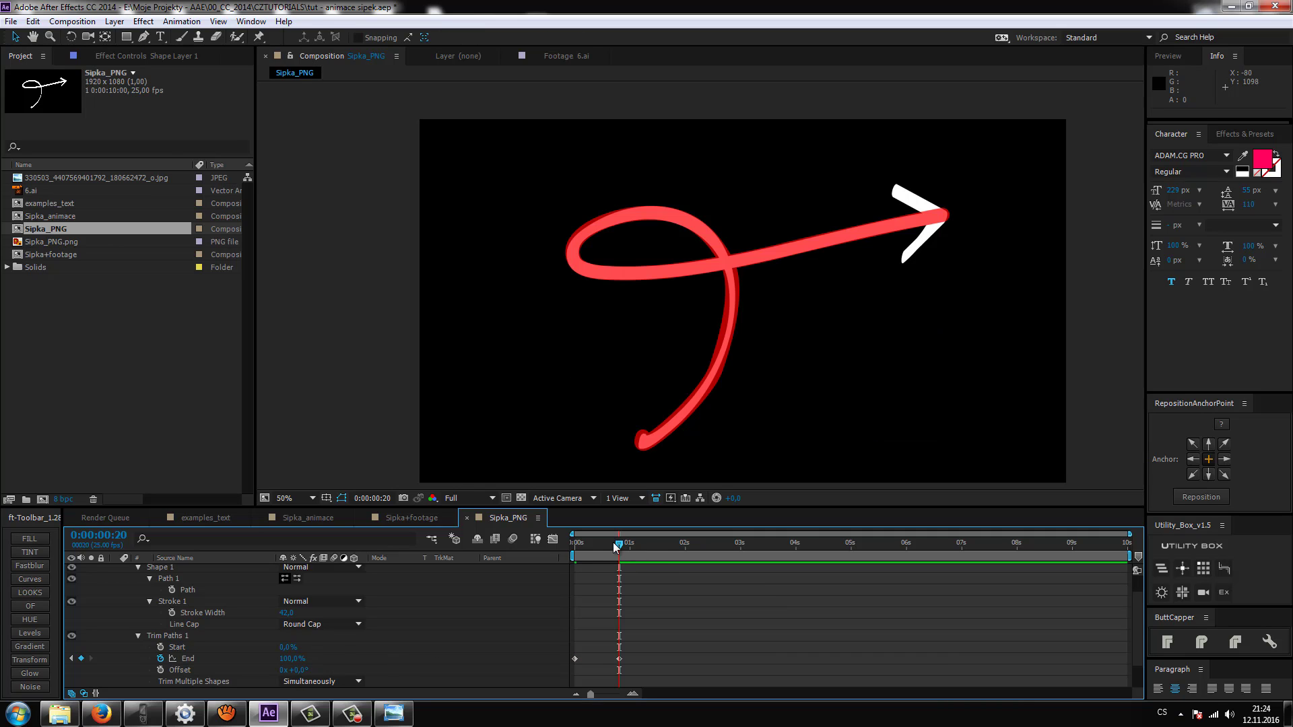
drag(615, 547, 573, 544)
key(space)
key(space)
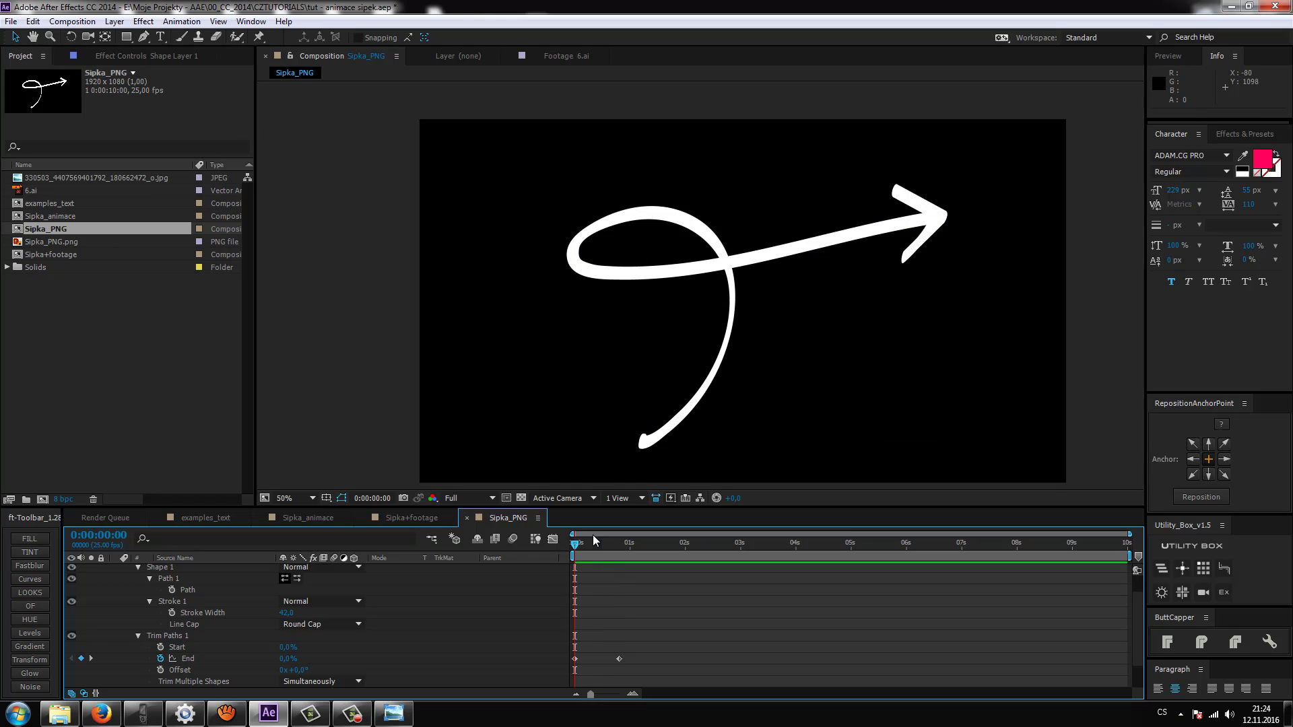
scroll(113, 628, up, 2)
Rename Shape Layer 1 to matte_linka
click(114, 569)
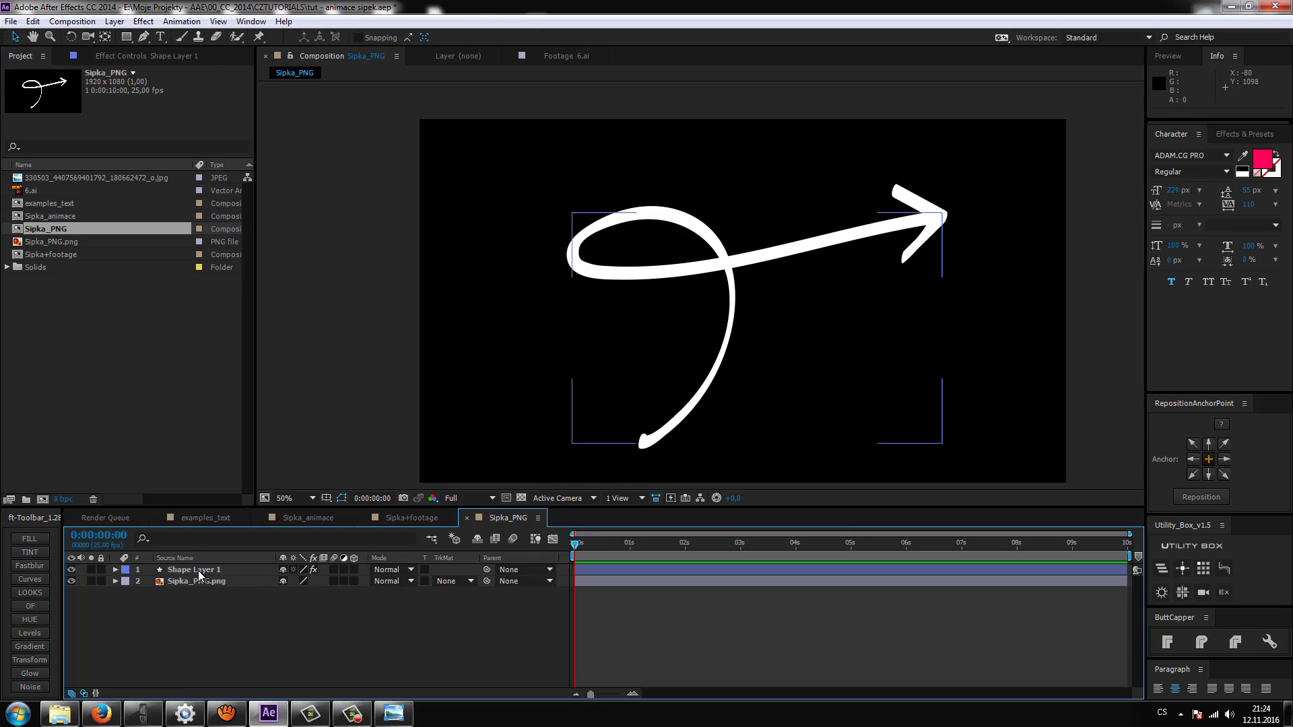
click(198, 571)
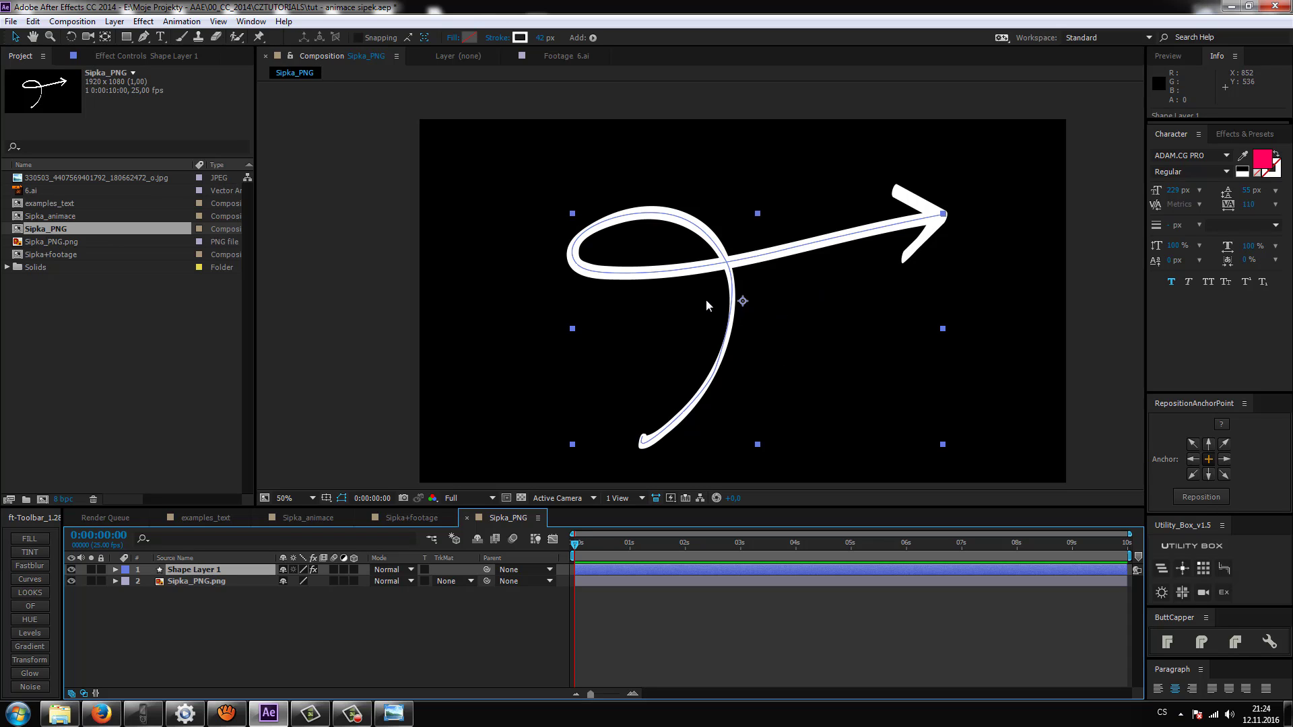
click(208, 651)
click(187, 571)
click(184, 599)
click(188, 572)
key(Return)
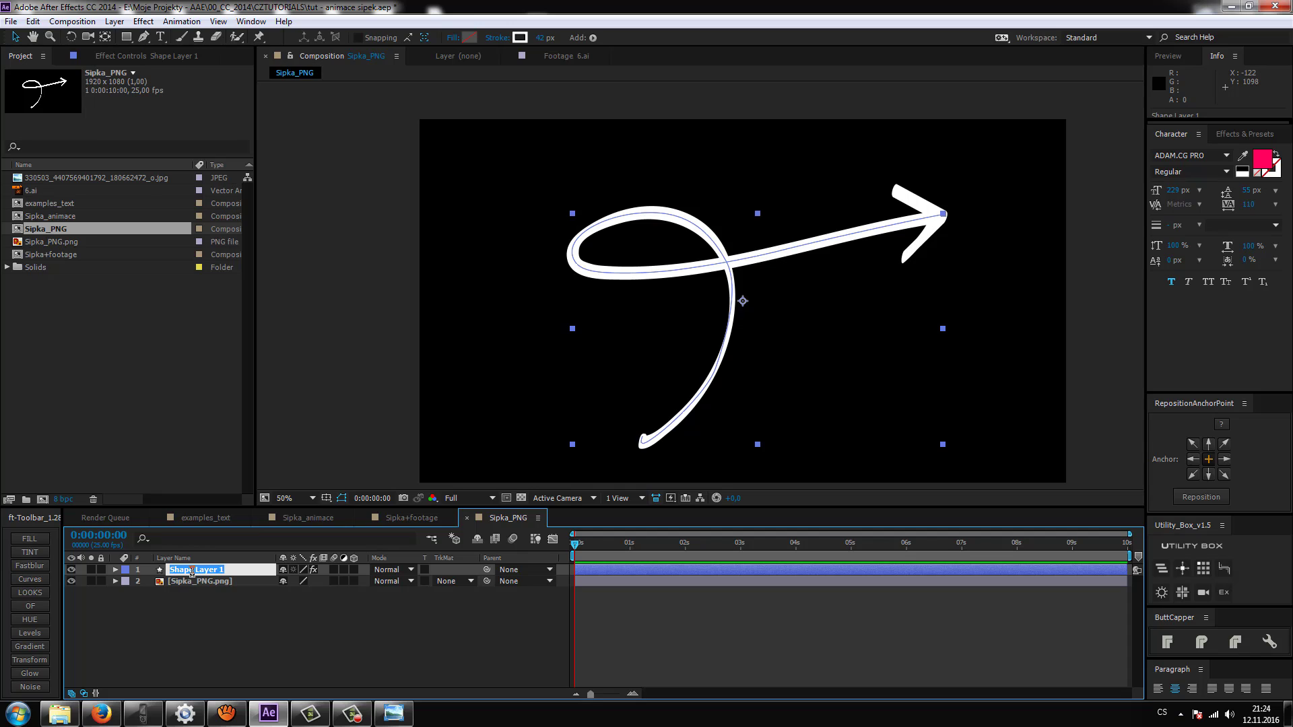
text(matte_lin)
text(ka)
key(Return)
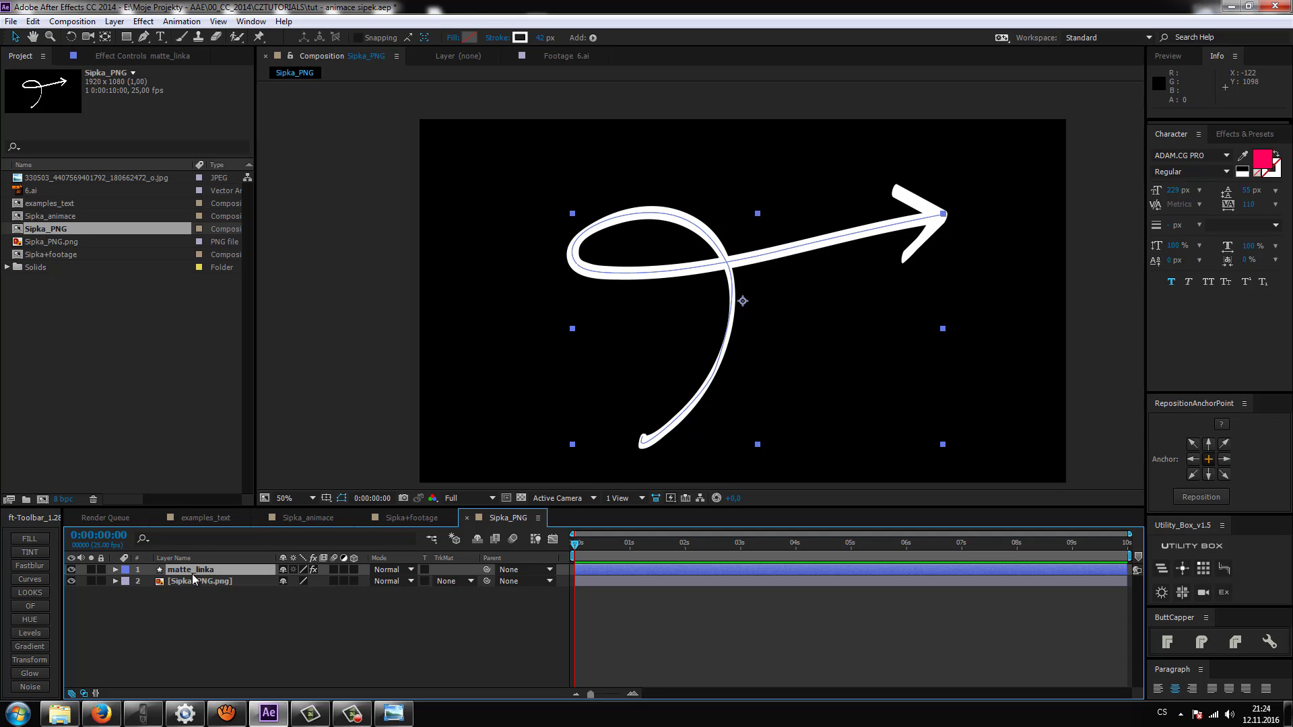
Check matte_linka's opacity, then select the Sipka_PNG.png layer
key(t)
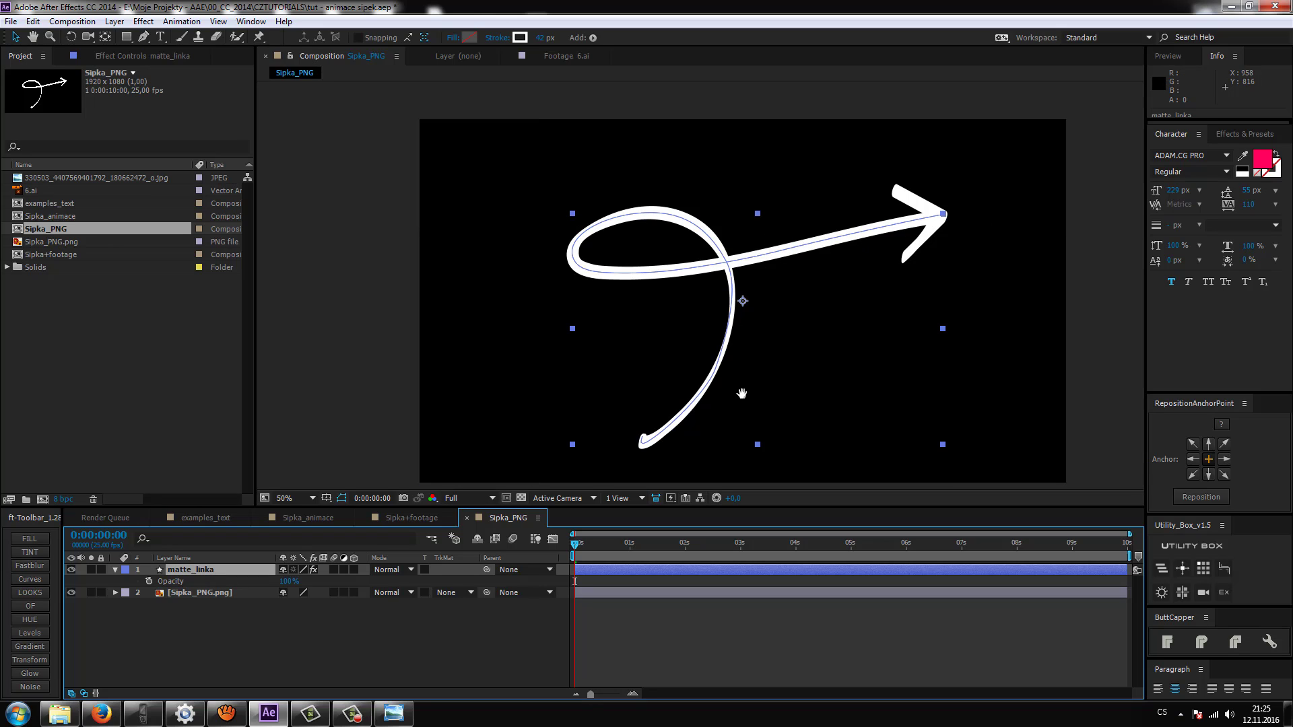
drag(742, 393, 729, 381)
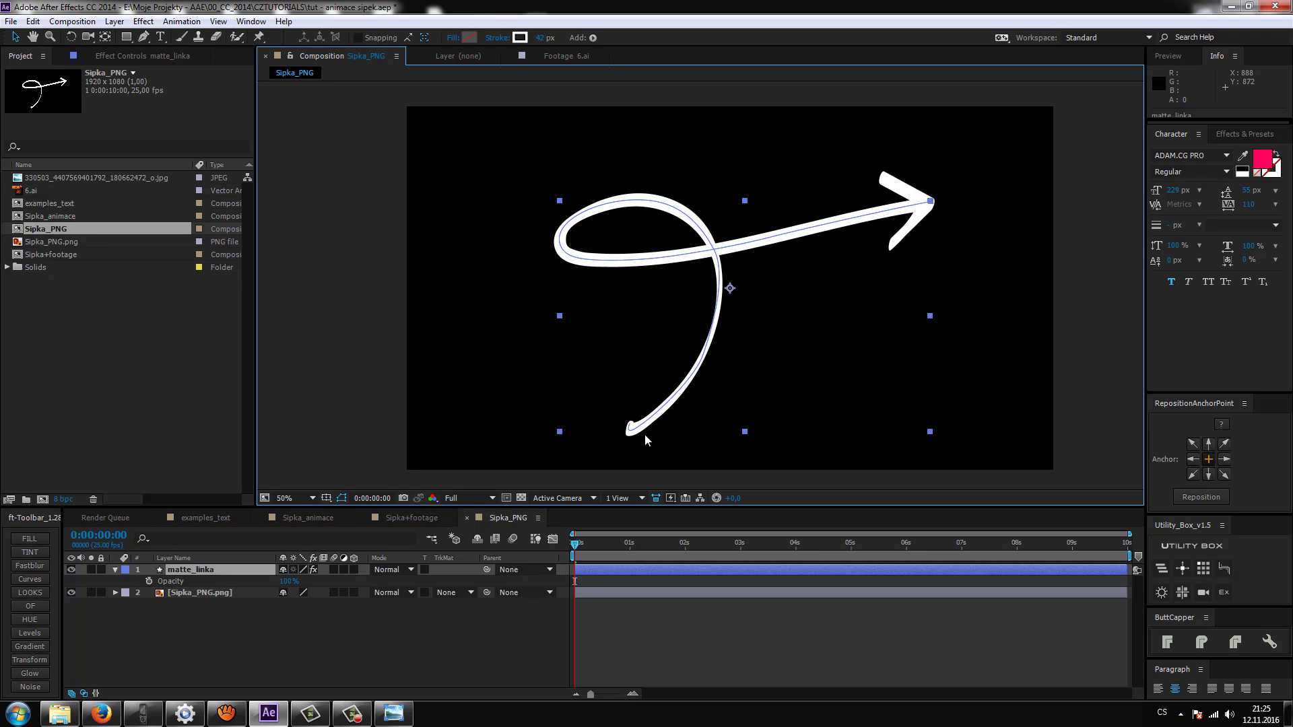
click(116, 570)
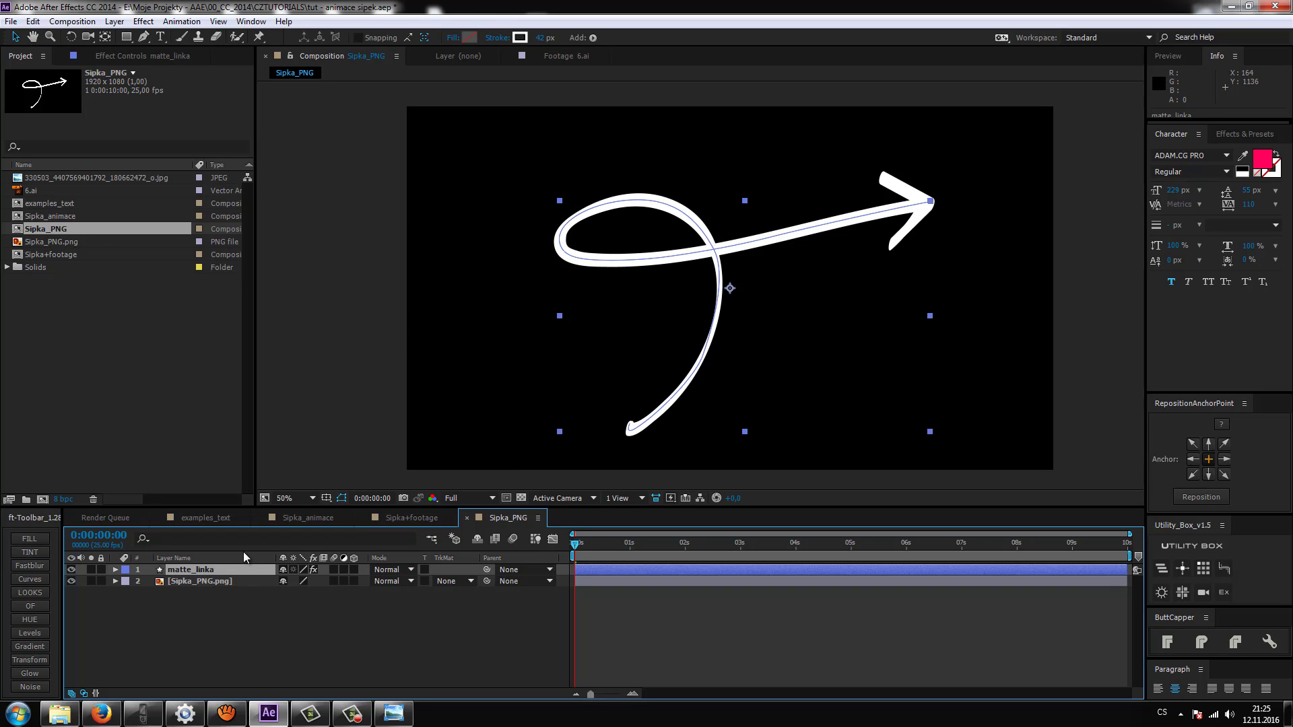
click(200, 582)
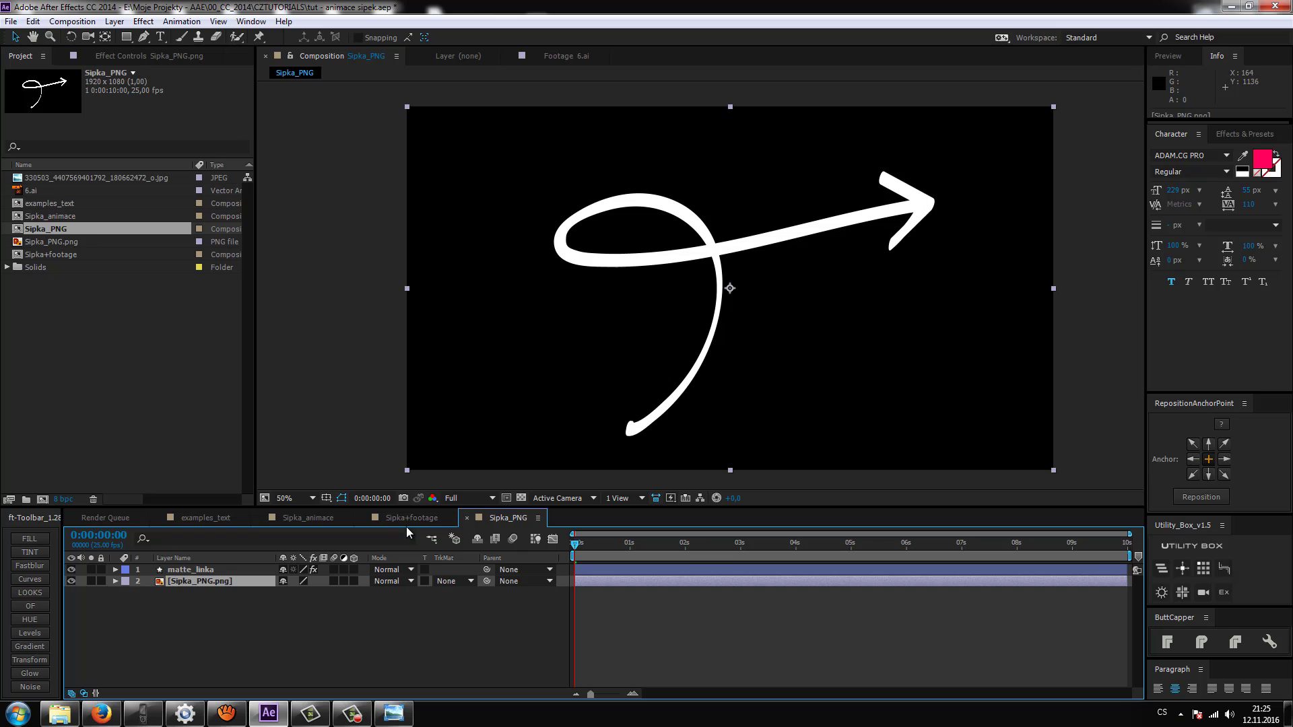
click(445, 581)
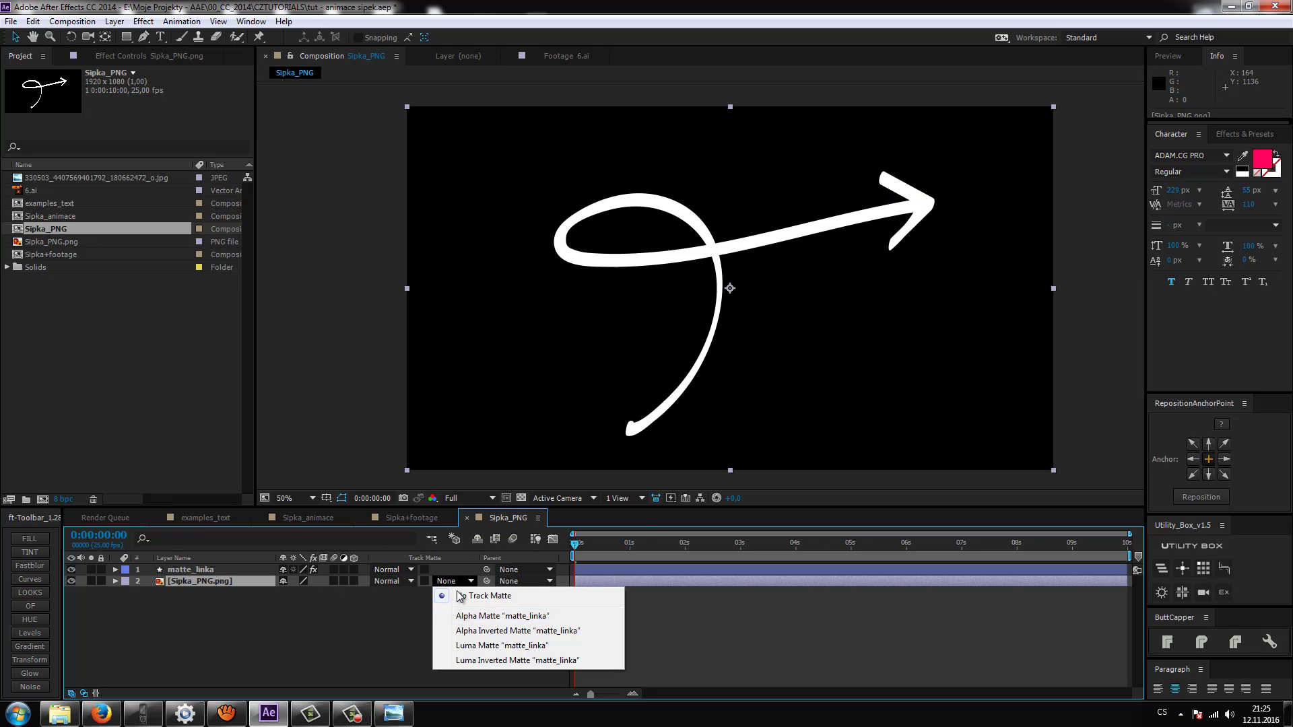
click(480, 619)
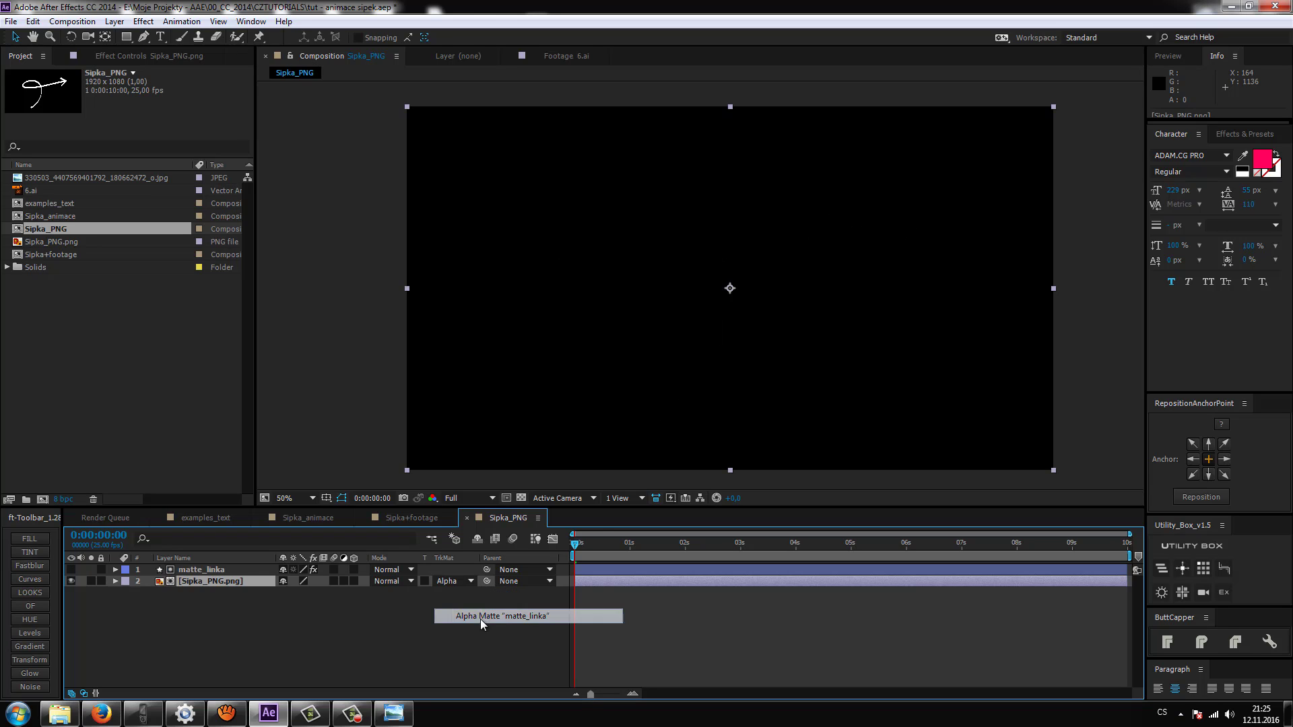
mouse_move(579, 554)
mouse_down()
mouse_move(625, 567)
mouse_move(572, 567)
mouse_up()
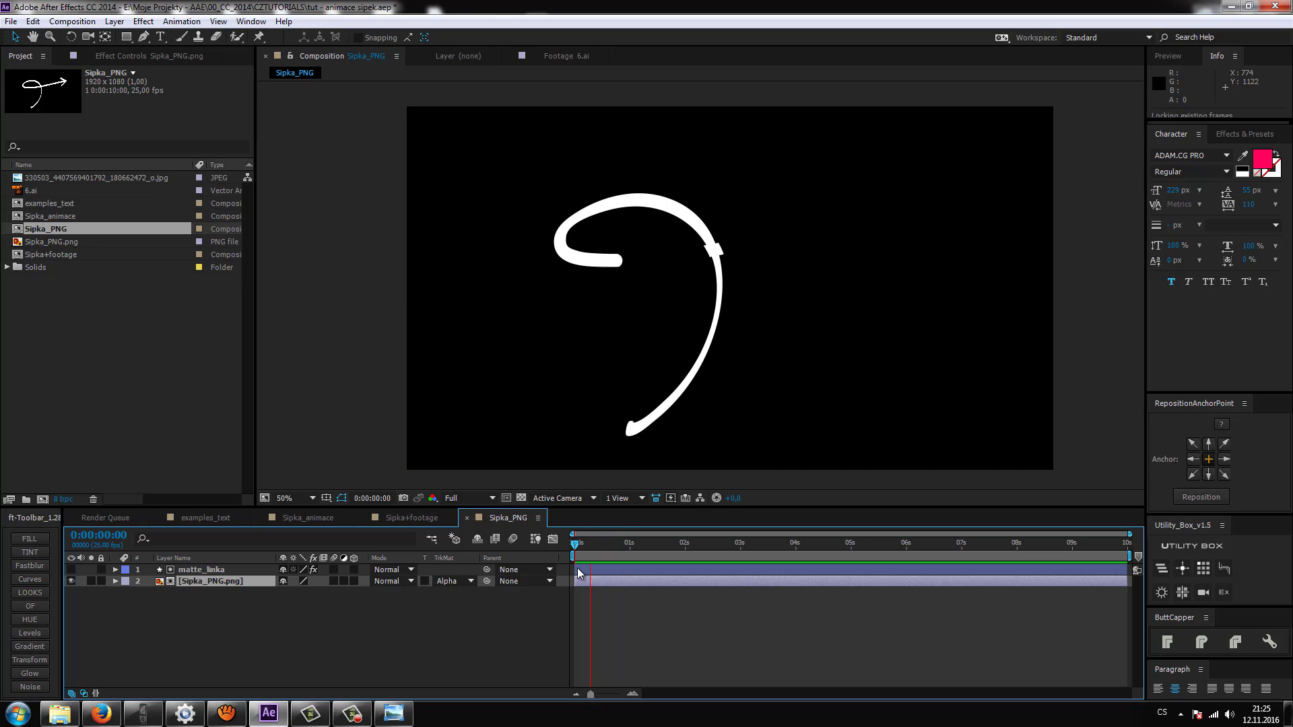
click(575, 531)
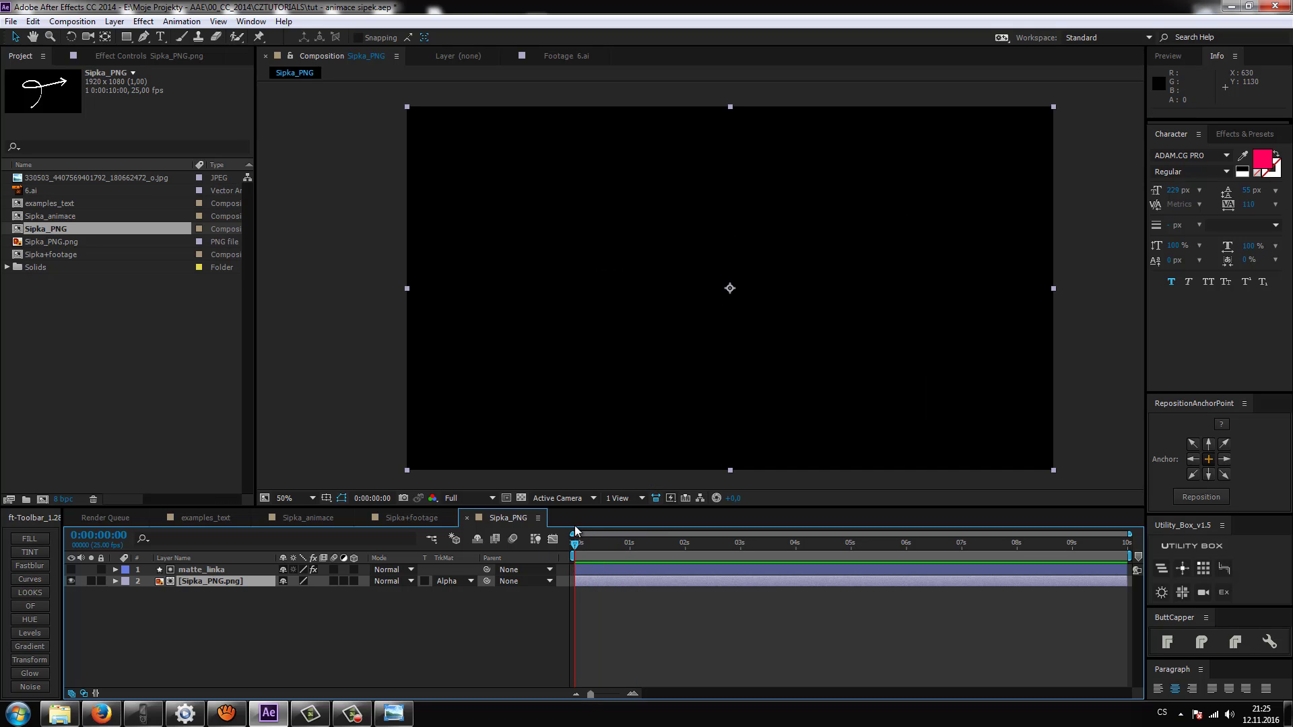
mouse_move(586, 544)
mouse_down()
mouse_move(647, 543)
mouse_move(591, 544)
mouse_up()
scroll(780, 311, up, 2)
scroll(616, 366, up, 1)
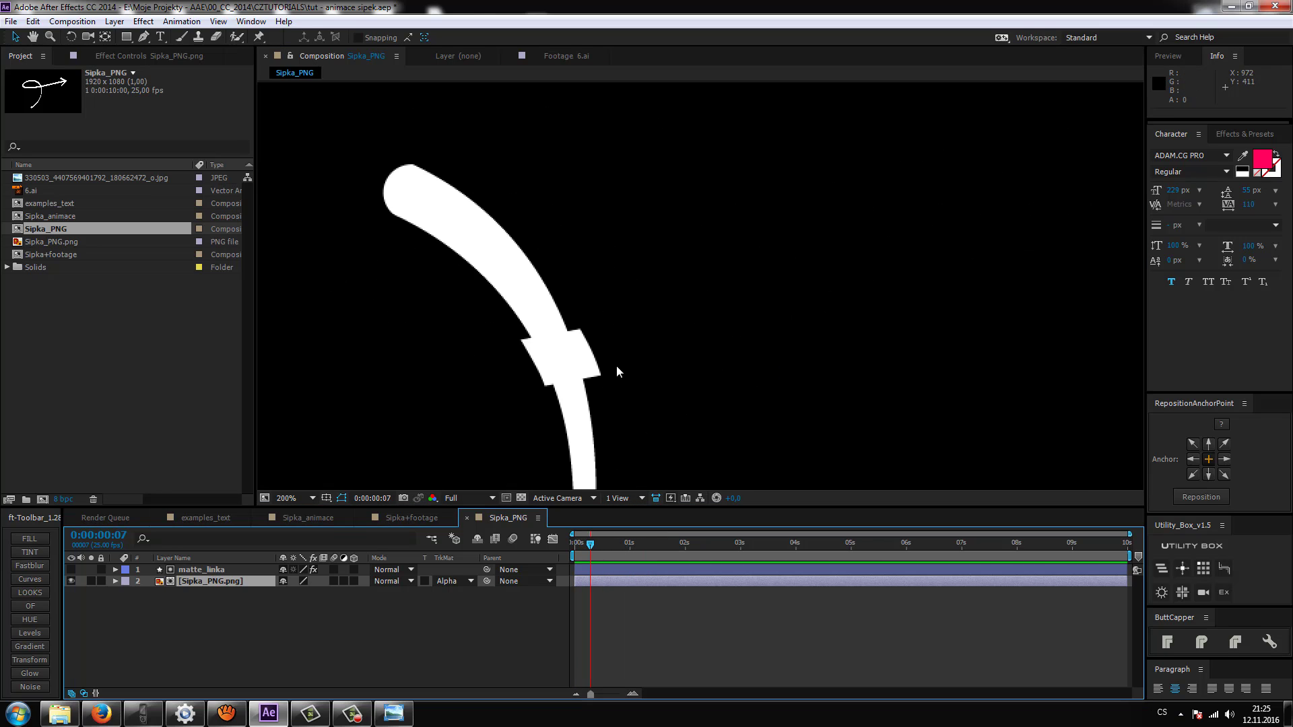
scroll(673, 295, up, 1)
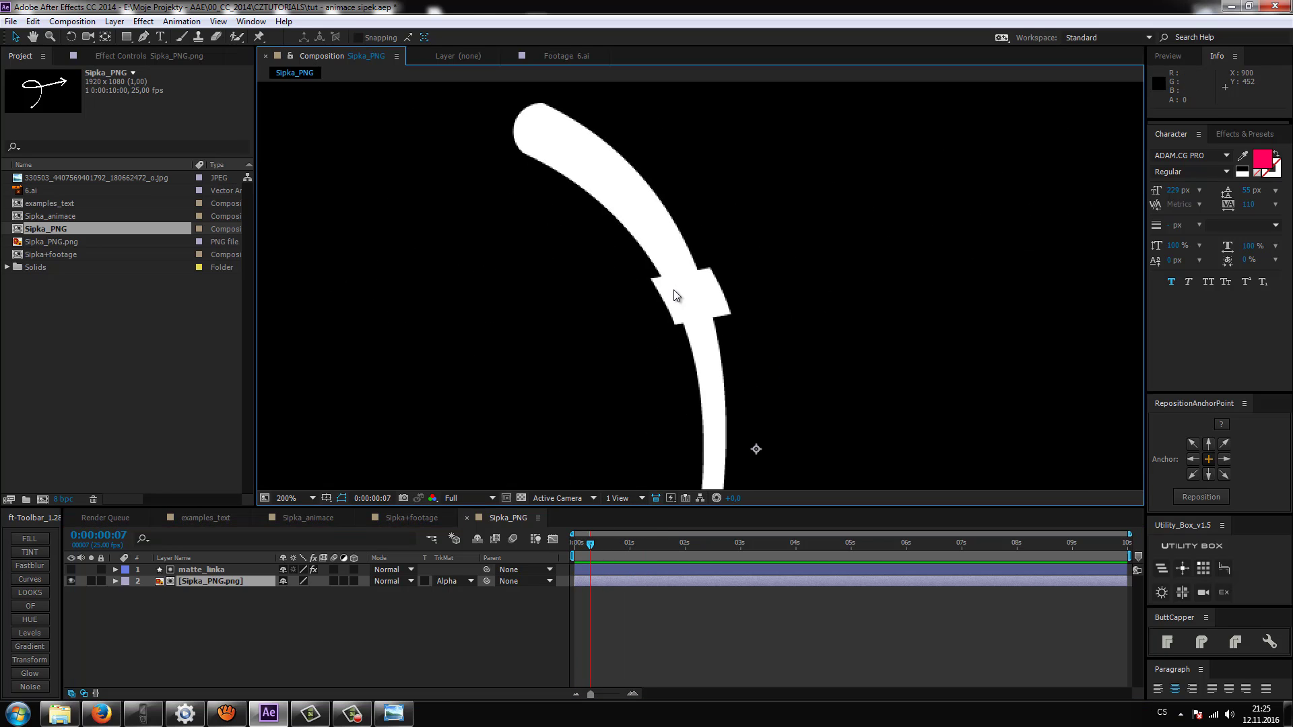
click(592, 544)
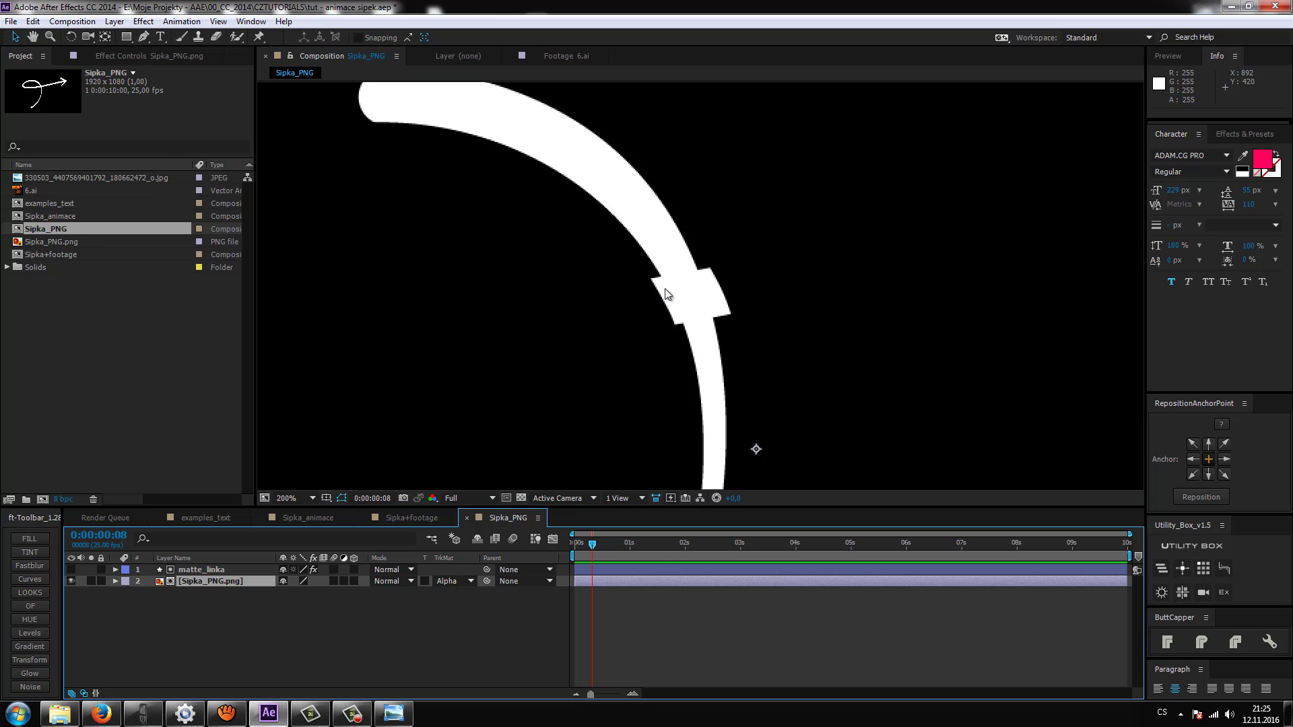
key(Page_Down)
scroll(659, 299, down, 1)
key(Page_Down)
key(Page_Down)
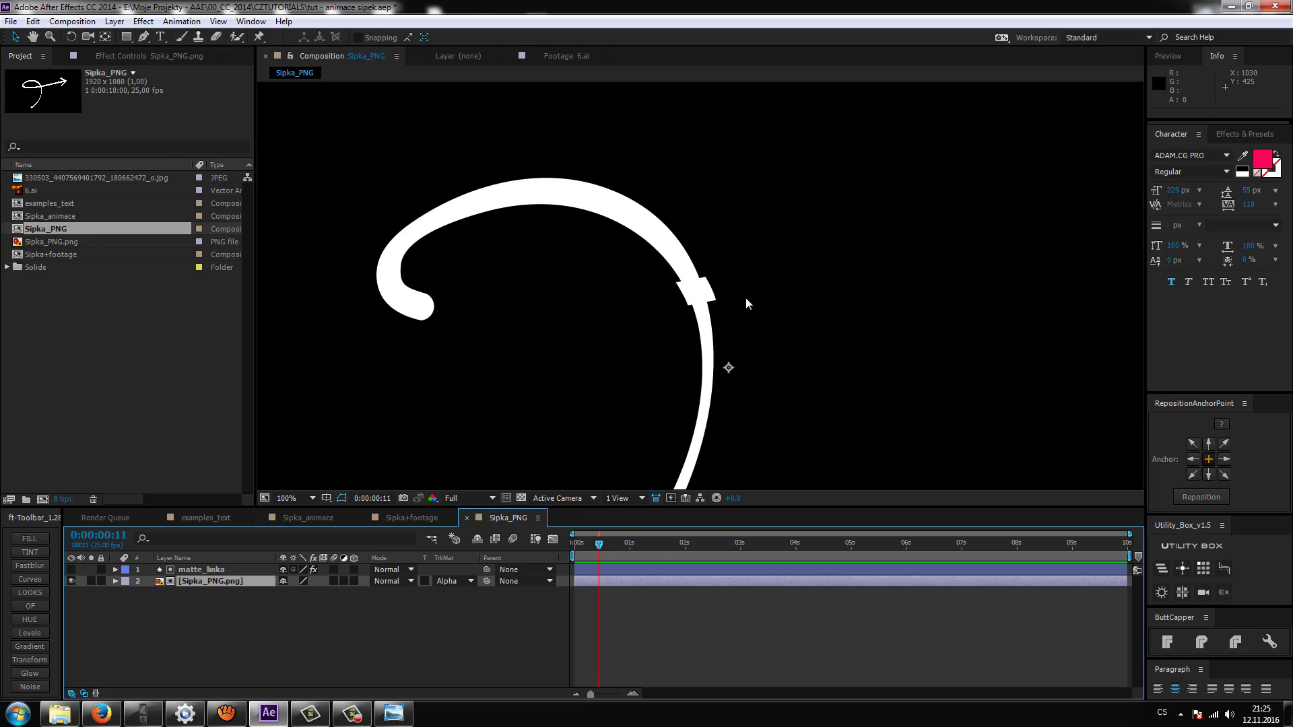
scroll(727, 314, down, 1)
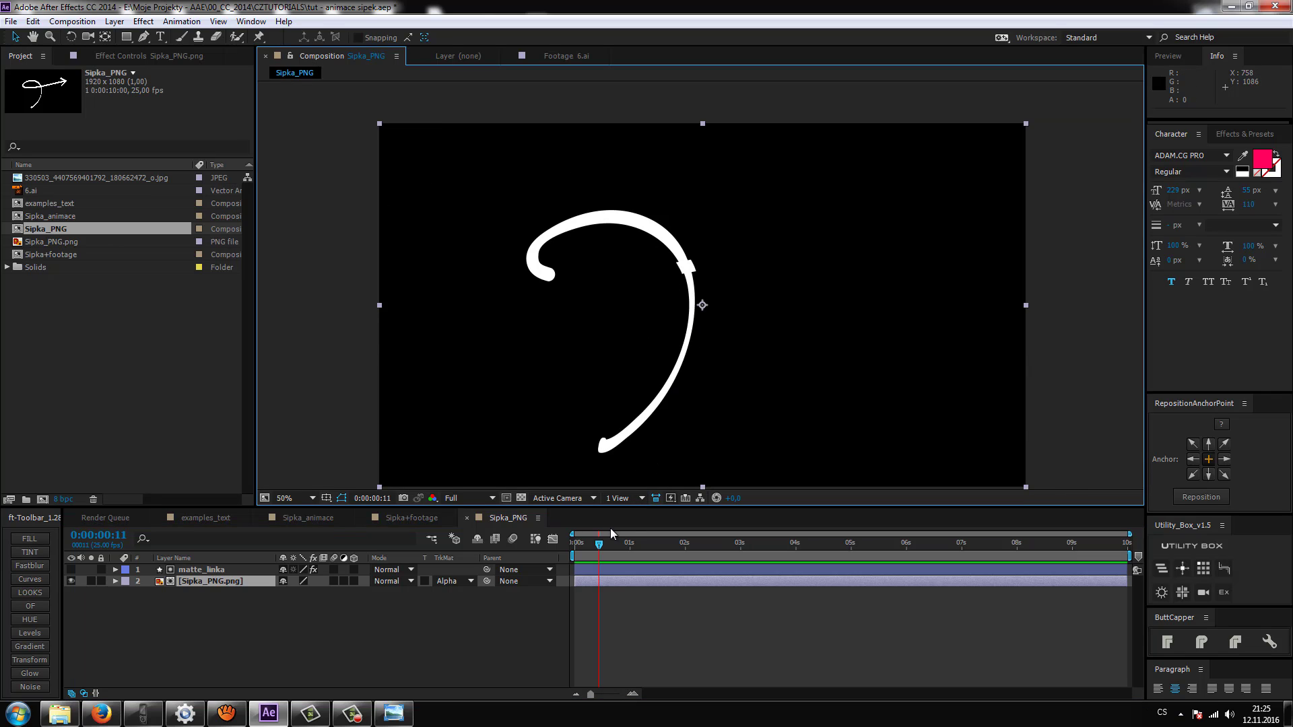
click(632, 531)
key(space)
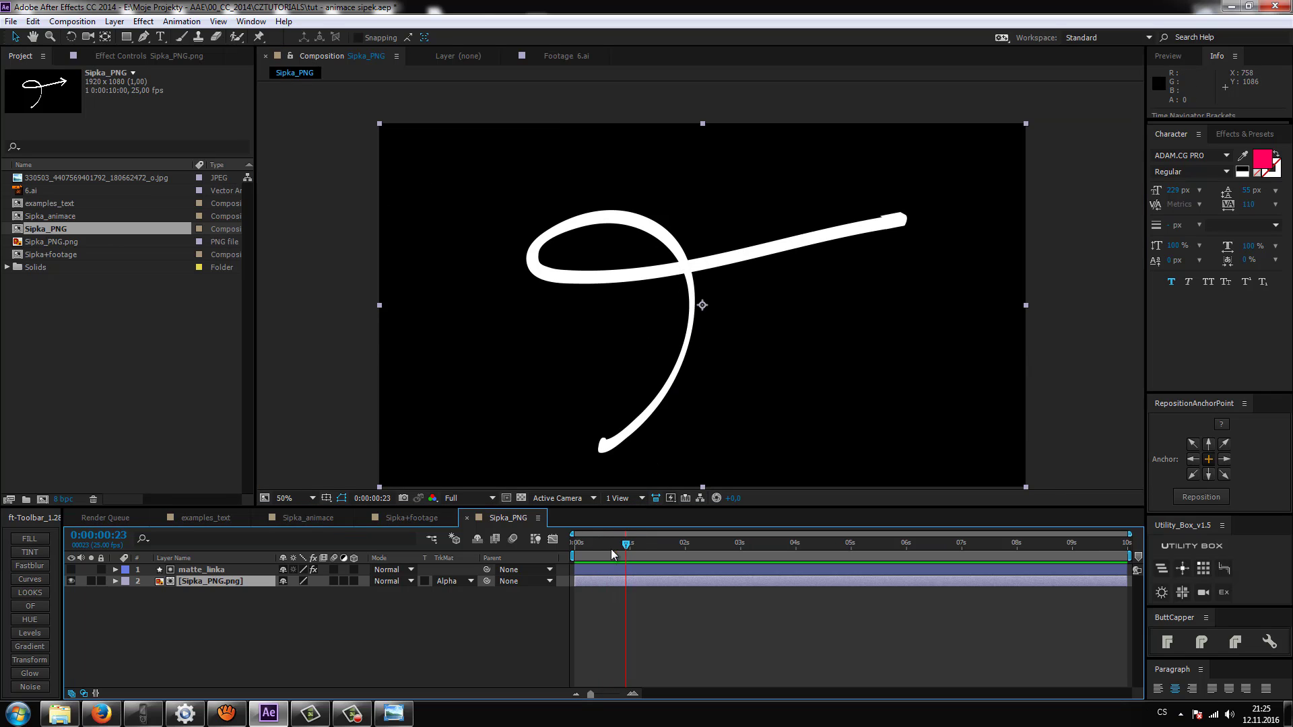
drag(783, 282, 663, 311)
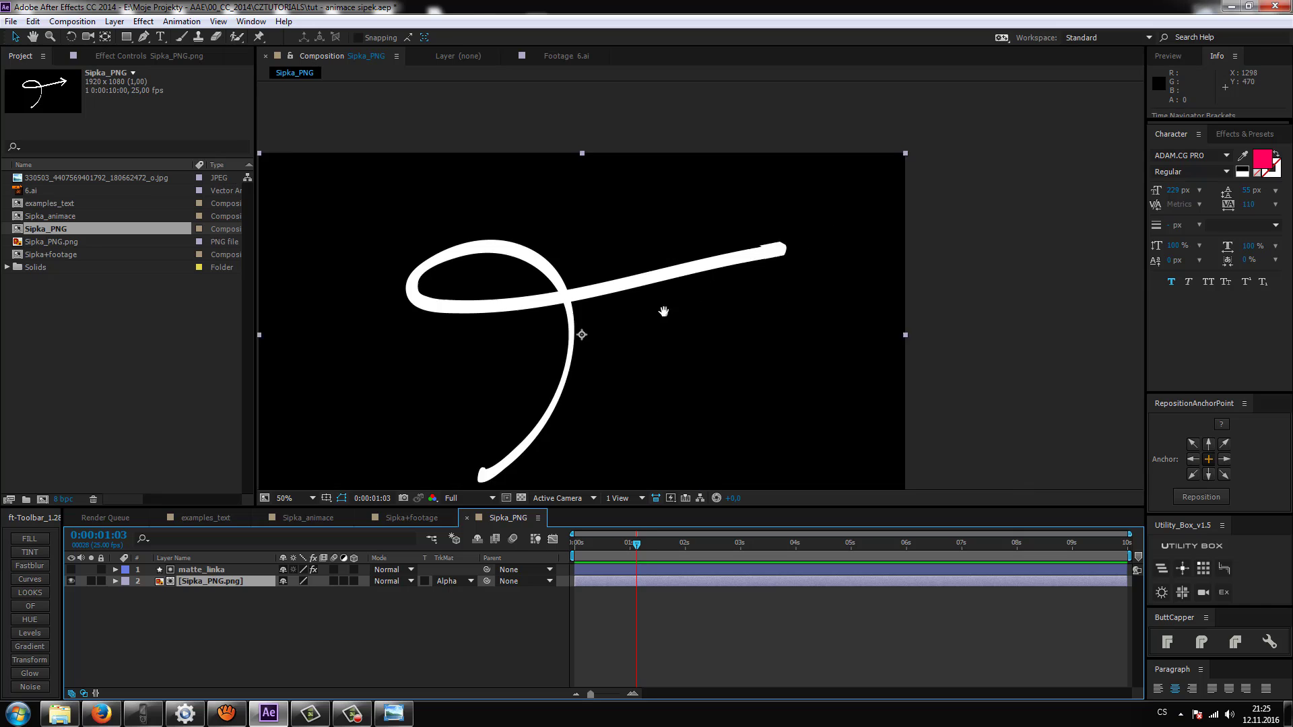
scroll(663, 311, up, 1)
Pan to the loop crossing and scrub the time indicator to 0:00:00:12
drag(559, 342, 641, 373)
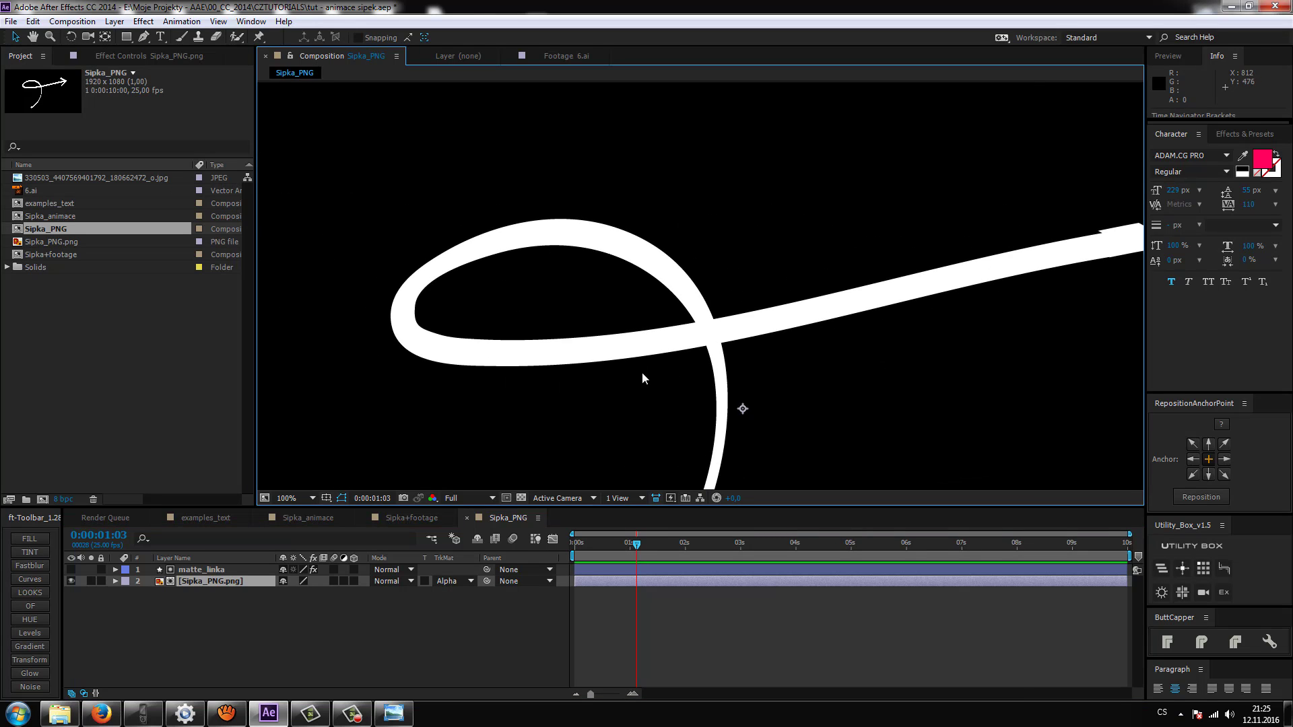
drag(663, 477, 622, 455)
drag(614, 547, 594, 558)
click(578, 556)
scroll(656, 387, up, 1)
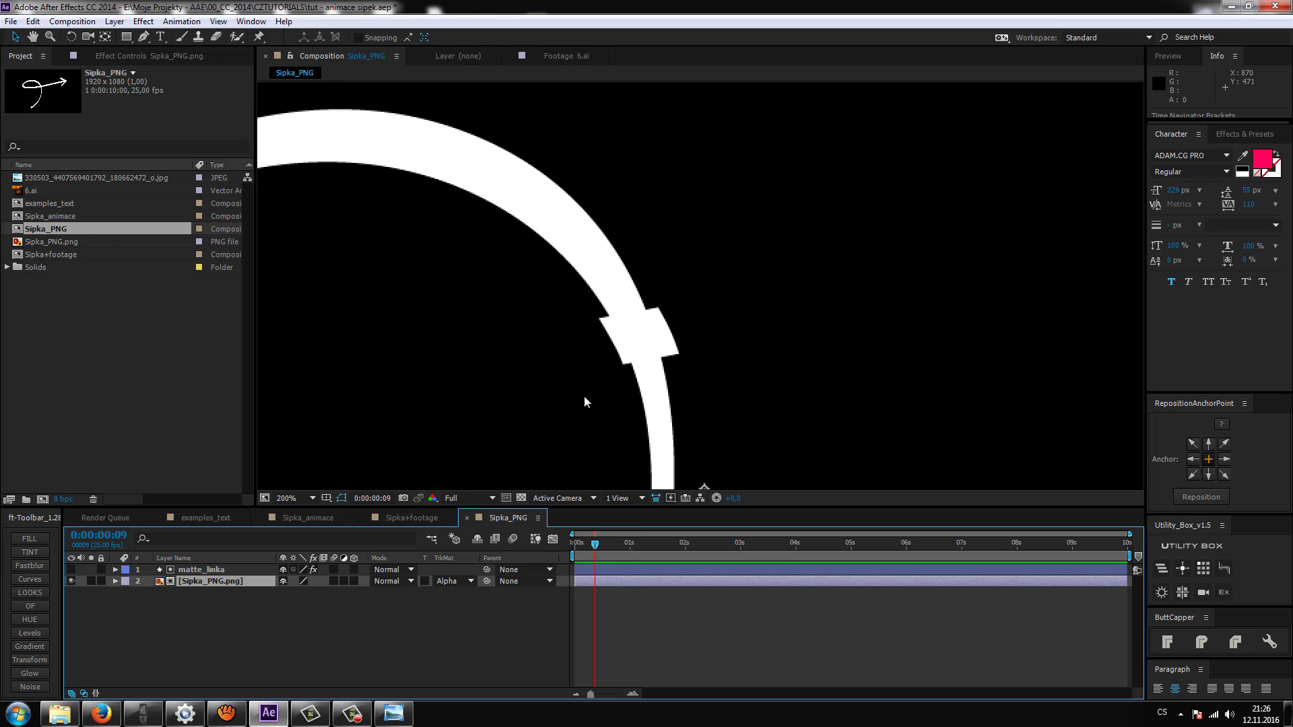
click(581, 551)
mouse_move(581, 544)
mouse_down()
mouse_move(625, 584)
mouse_move(602, 553)
mouse_up()
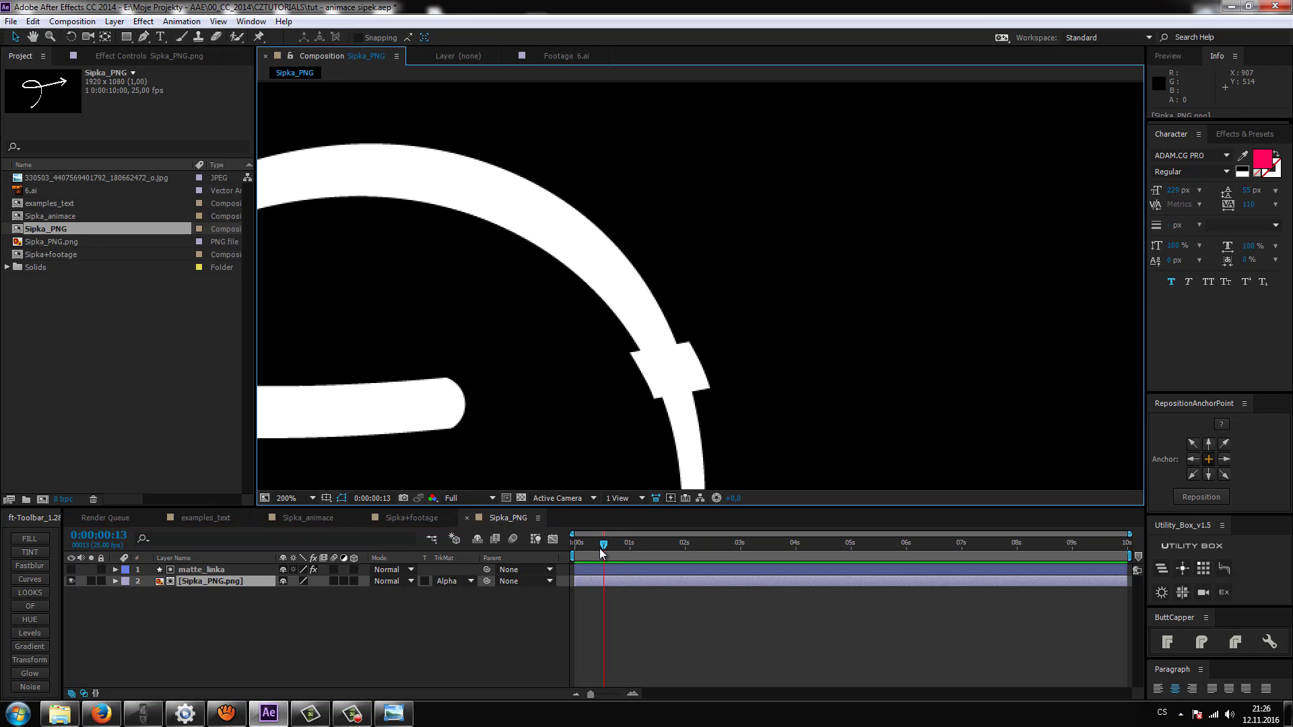
scroll(745, 470, down, 3)
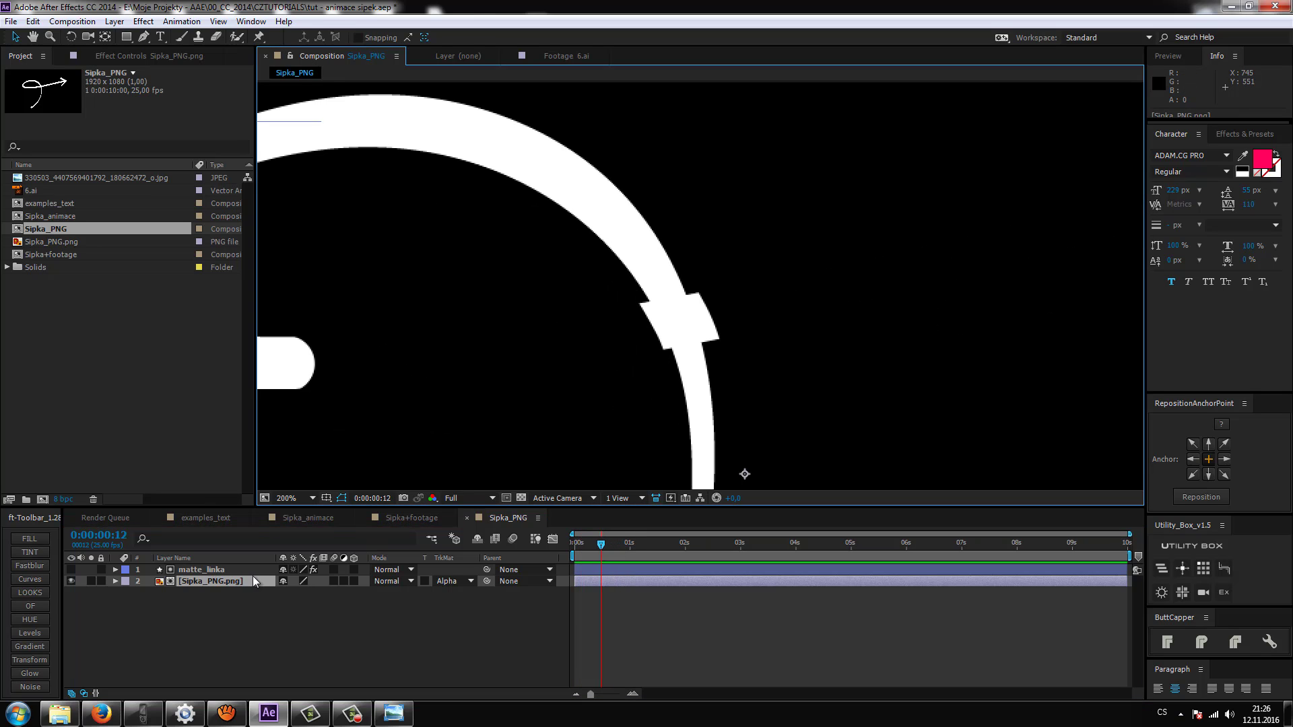
Select Sipka_PNG.png, pick the Pen tool, and zoom the viewer to 400%
click(215, 591)
click(215, 583)
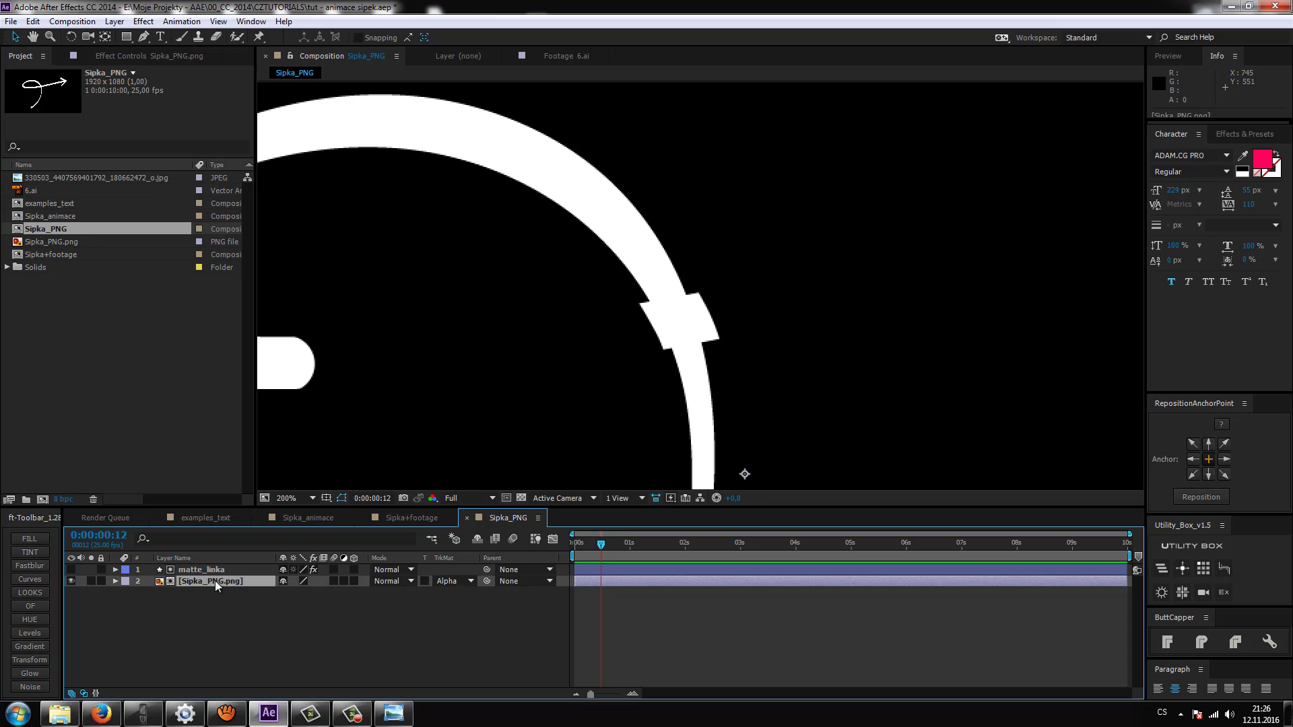
click(143, 37)
scroll(640, 330, up, 2)
scroll(593, 270, up, 2)
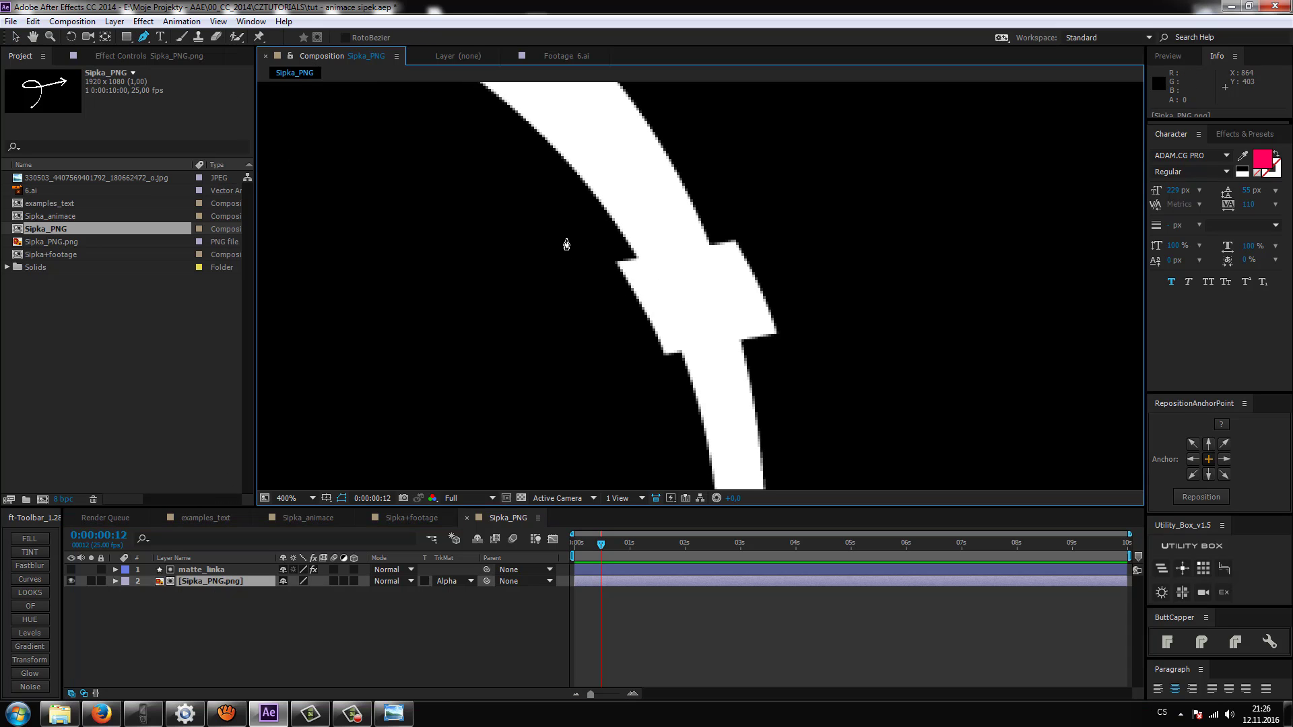
Draw a closed Mask 1 beside the crossing notch on the arrow image
click(567, 245)
drag(629, 248, 641, 259)
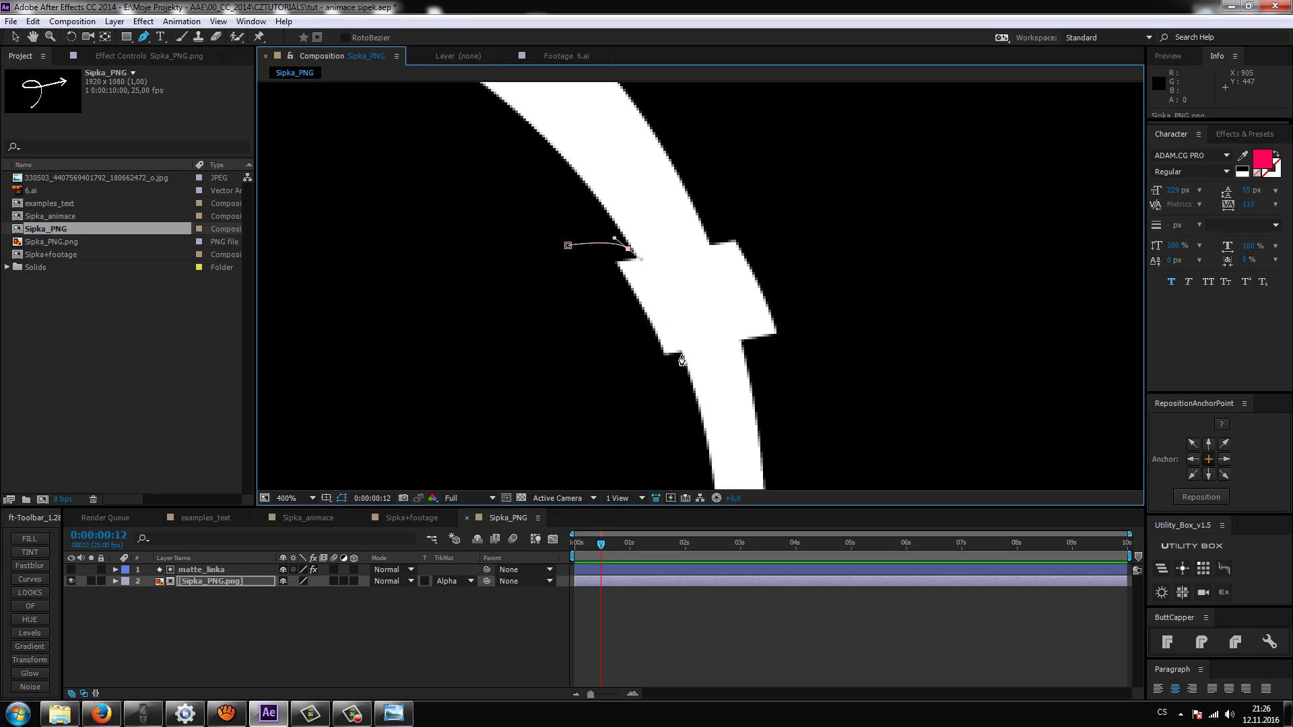
drag(681, 351, 685, 373)
click(660, 419)
click(568, 245)
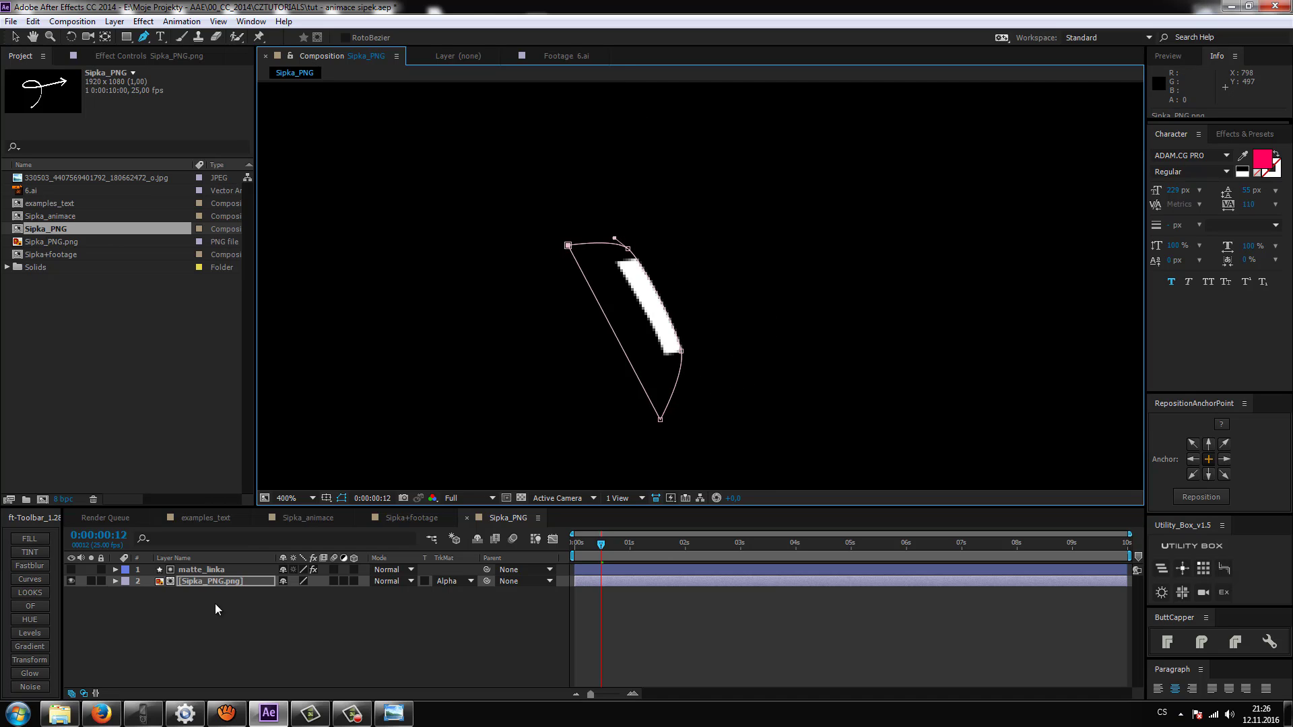
Set Mask 1 to Subtract and nudge one of its points down the edge
click(243, 579)
key(m)
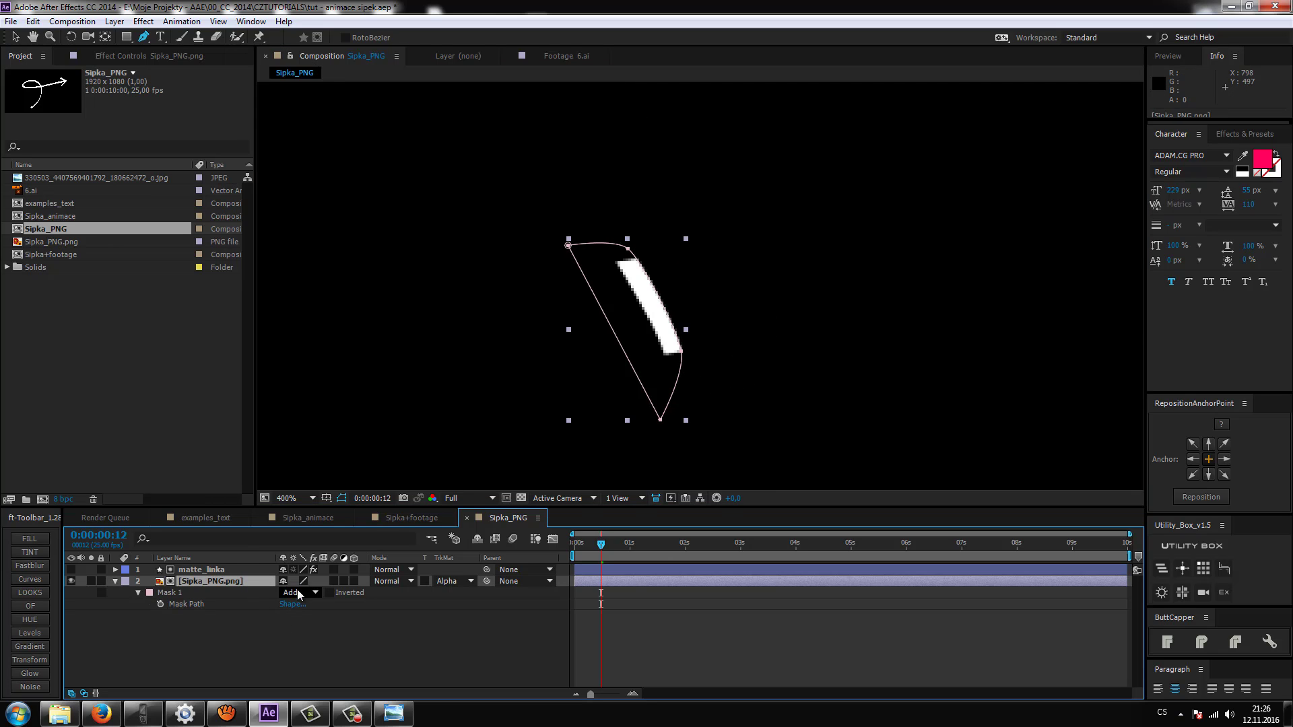
click(297, 593)
click(324, 524)
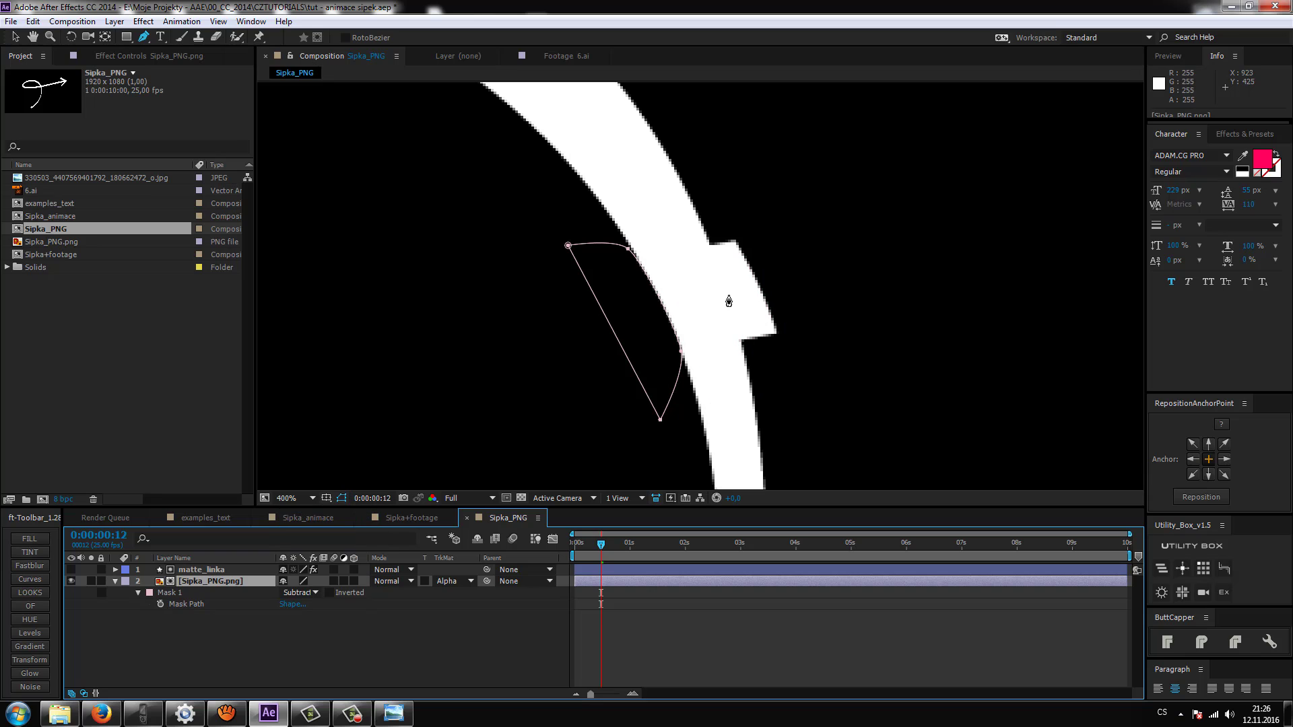
drag(681, 351, 682, 354)
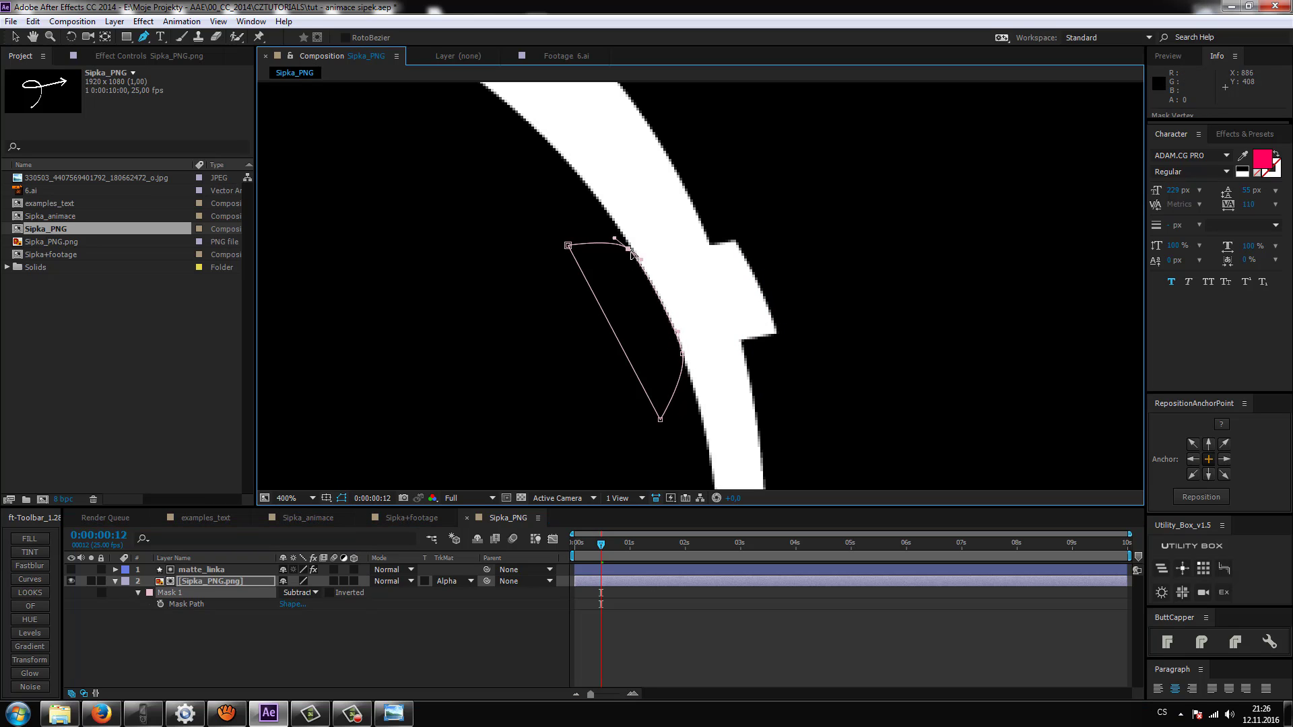
Check the masked notch, then start a second mask above it
key(F2)
key(comma)
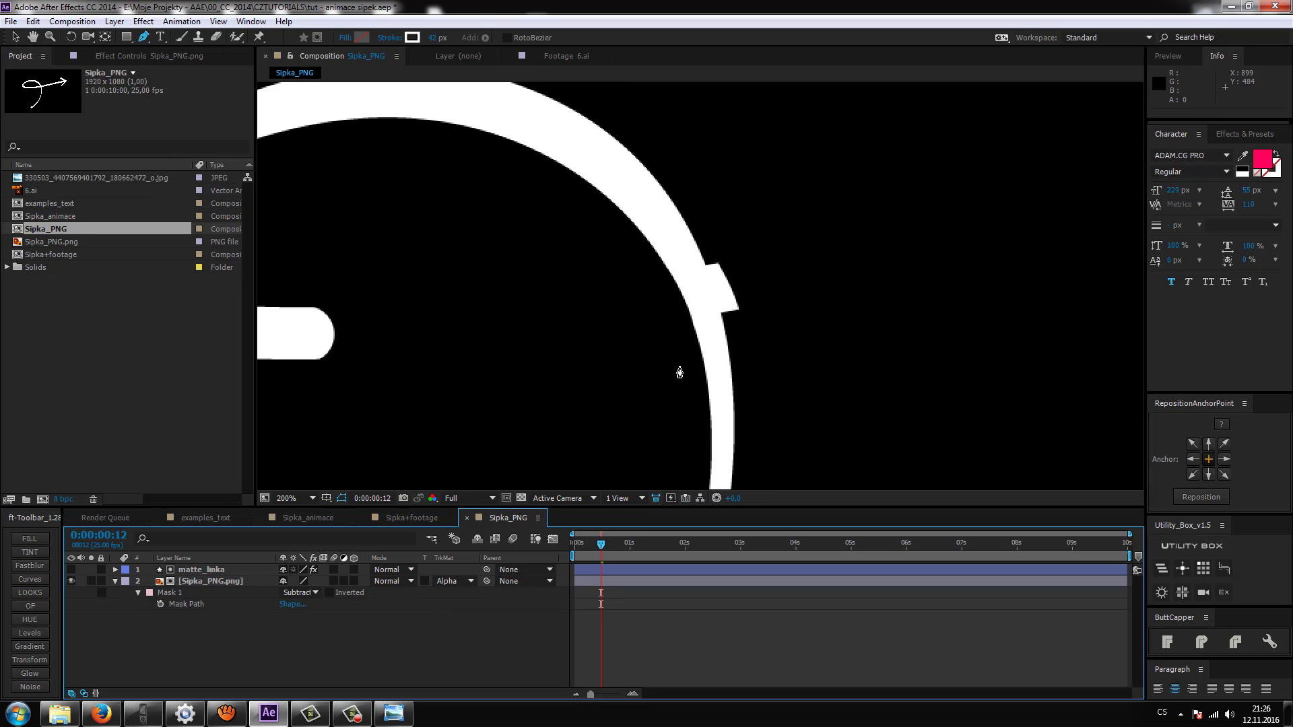
key(period)
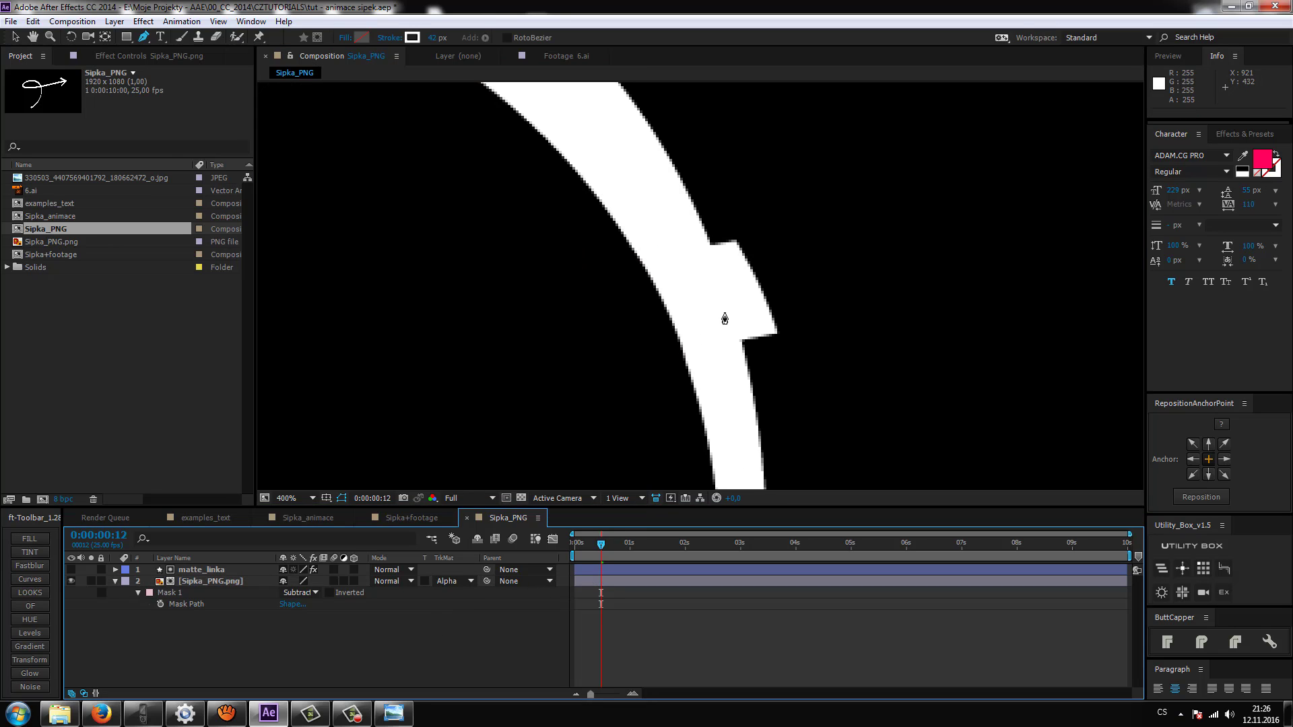
key(v)
drag(725, 318, 673, 332)
click(195, 581)
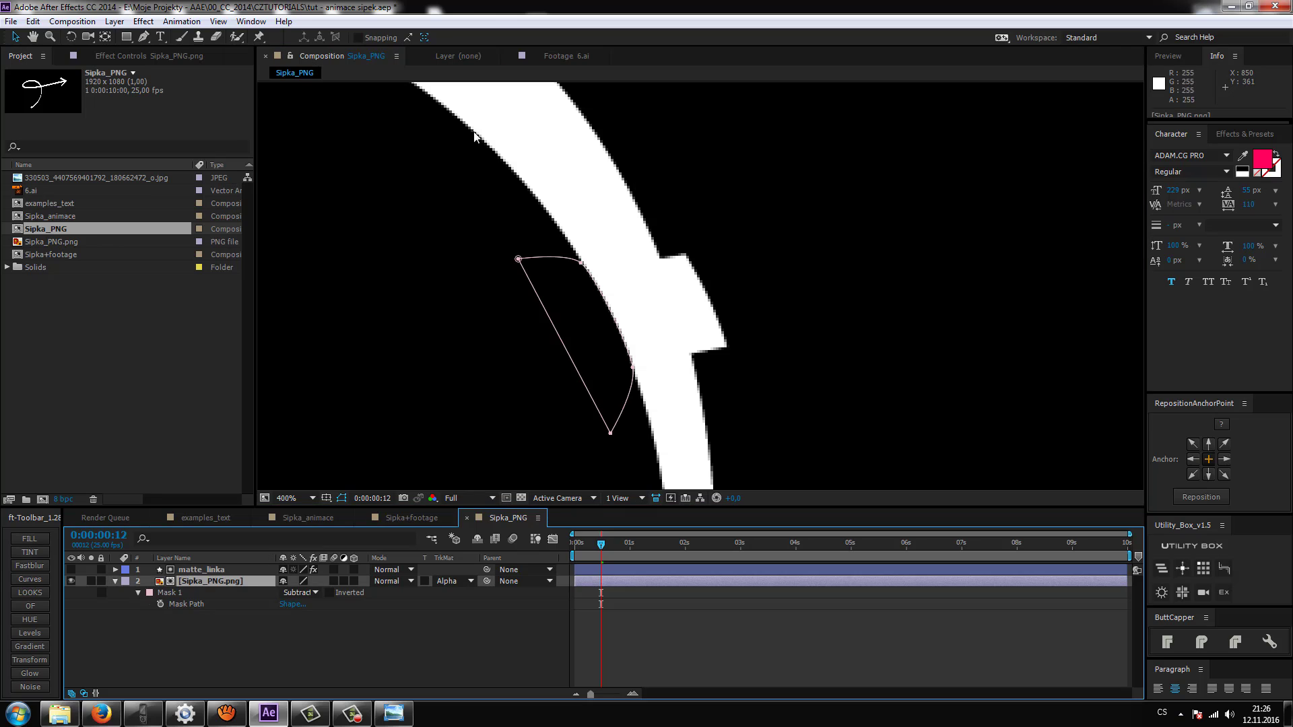
key(g)
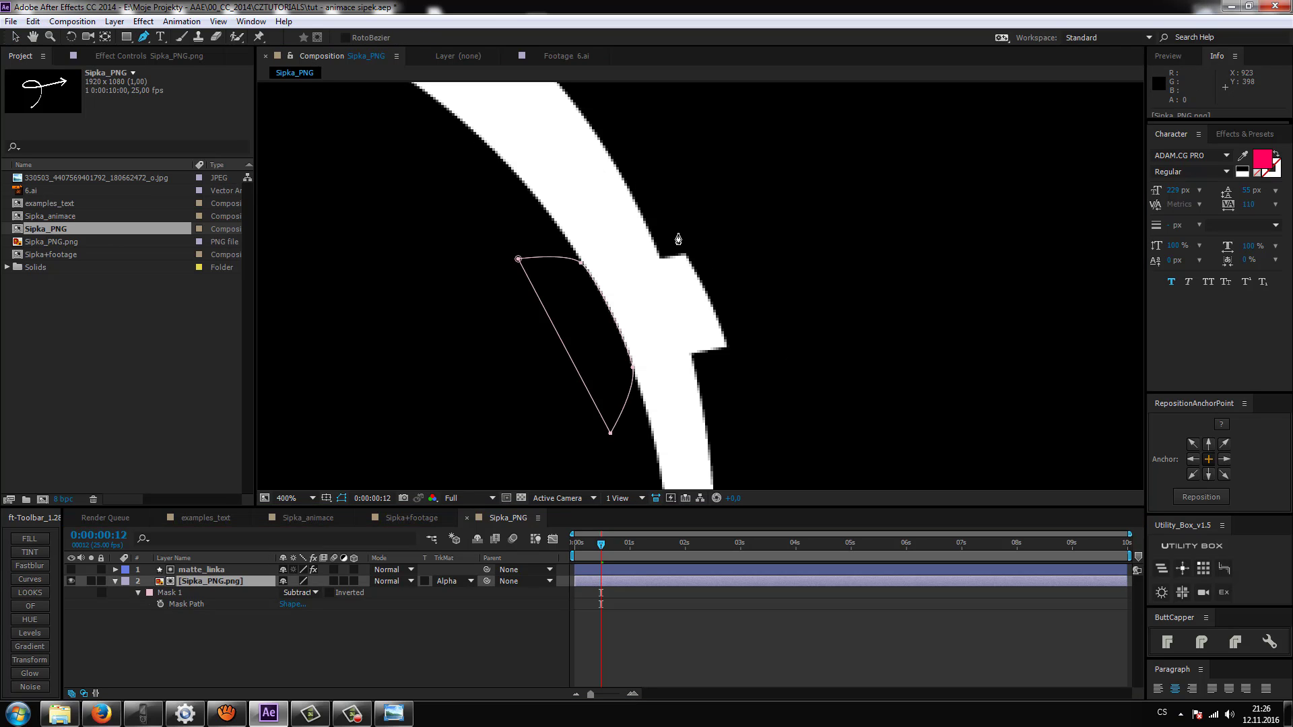
drag(667, 229, 662, 242)
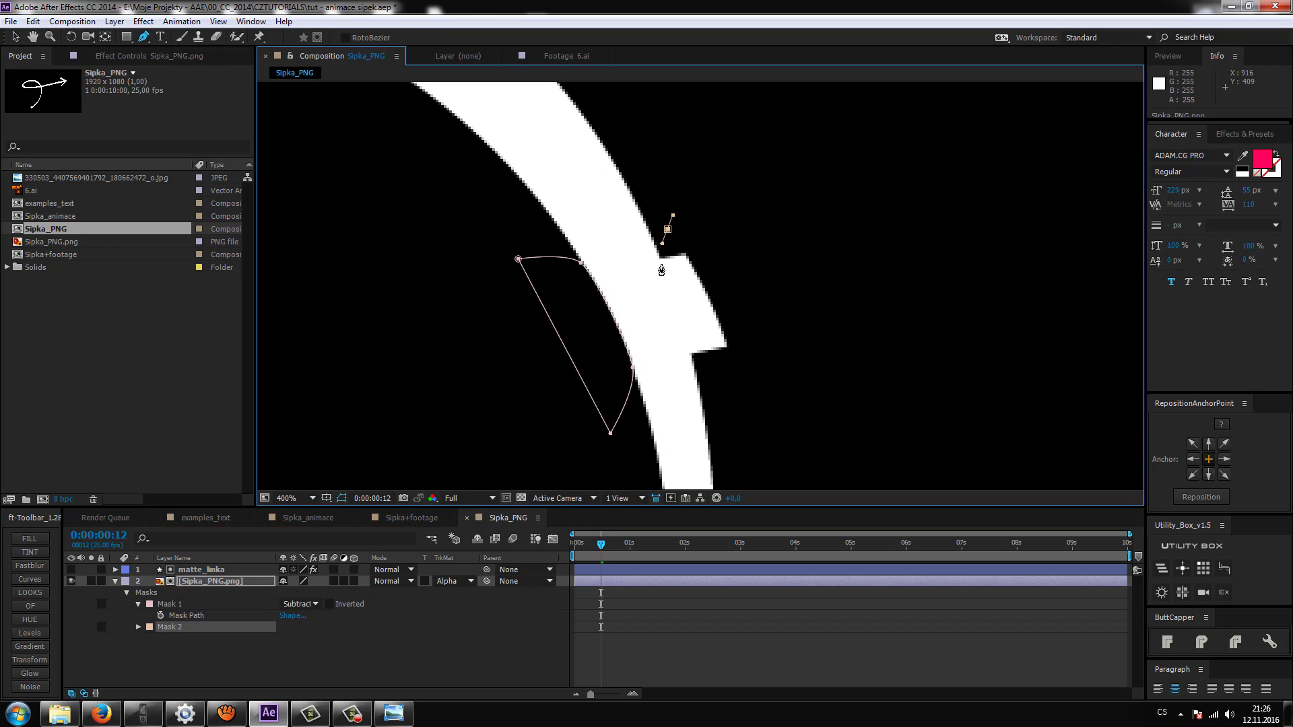
Finish and close Mask 2 around the crossing notch
click(678, 305)
drag(685, 314, 684, 322)
drag(677, 305, 691, 355)
drag(764, 385, 779, 375)
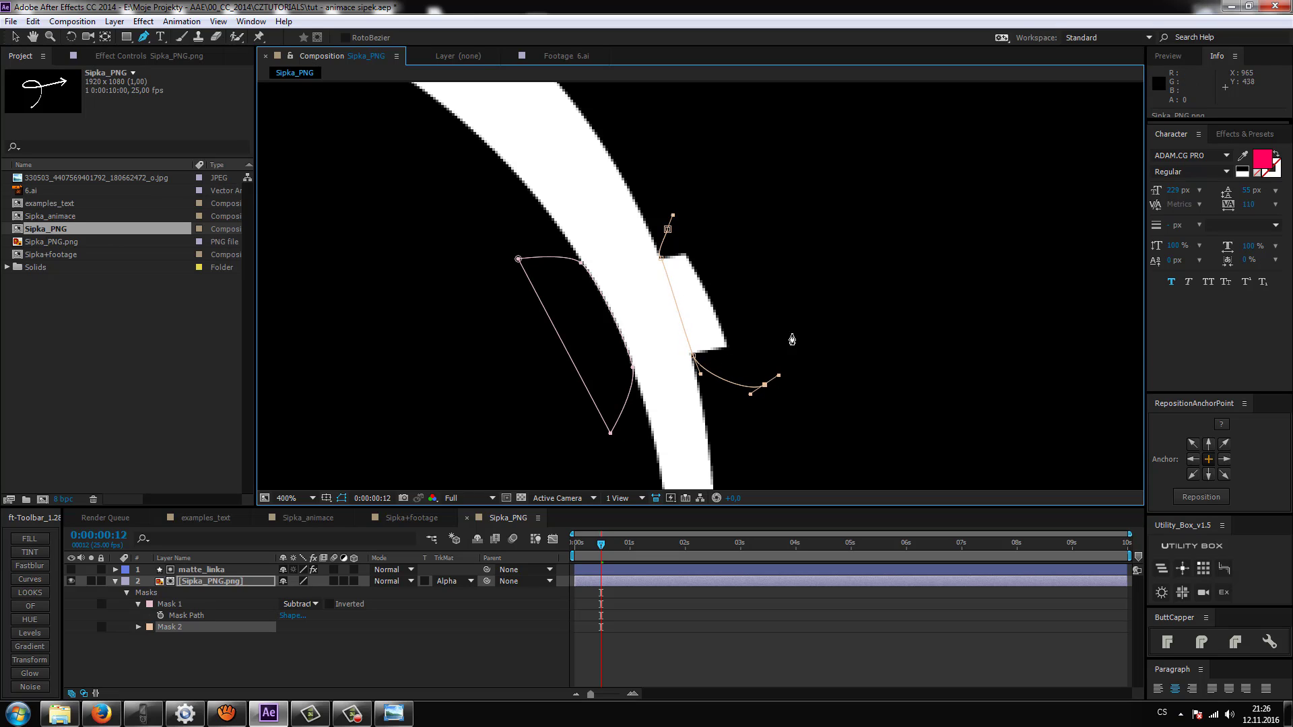
click(701, 216)
click(667, 229)
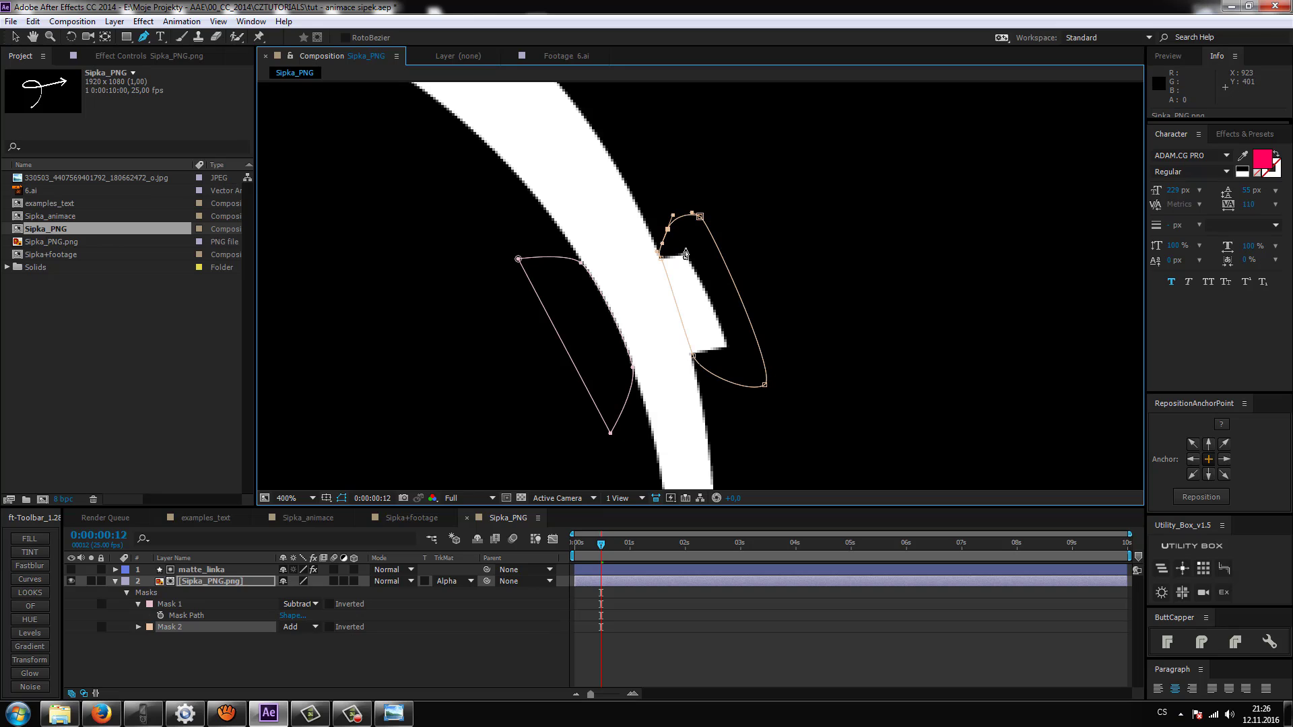
Reshape Mask 2's lower point Bezier curve and set Mask 2 to Subtract
click(691, 356)
drag(685, 334, 685, 324)
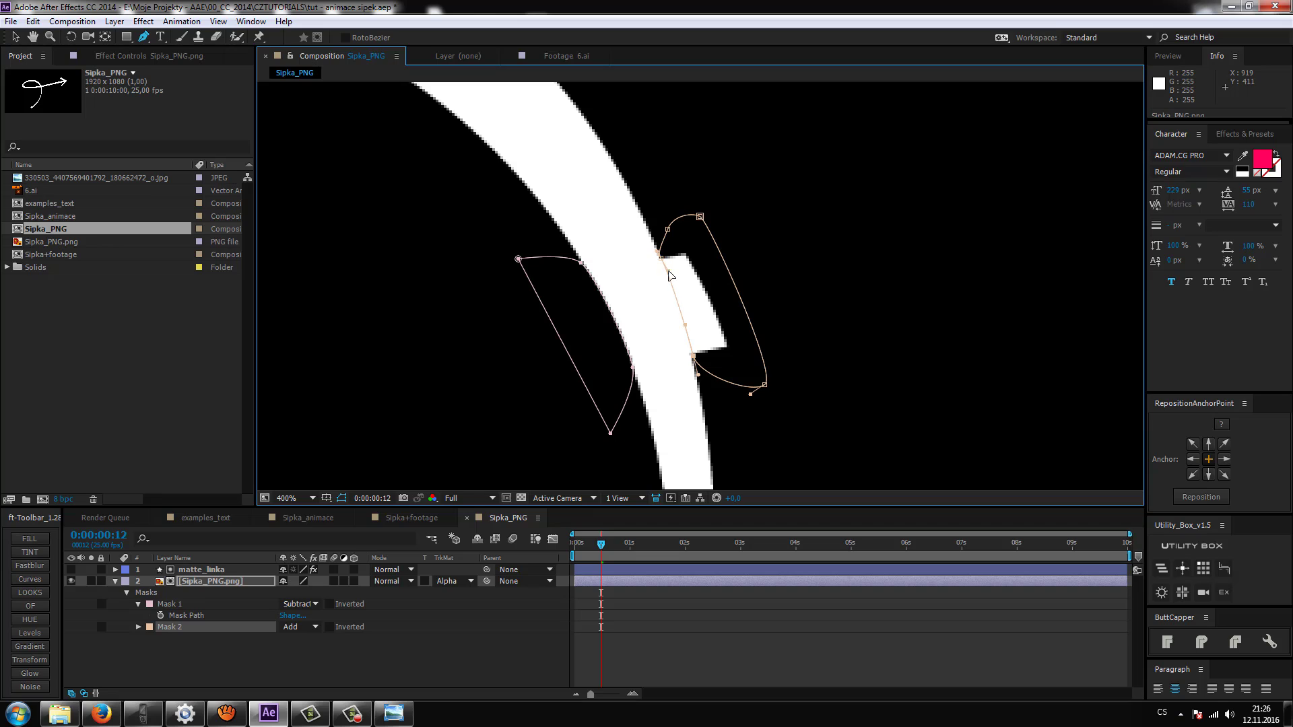
click(299, 627)
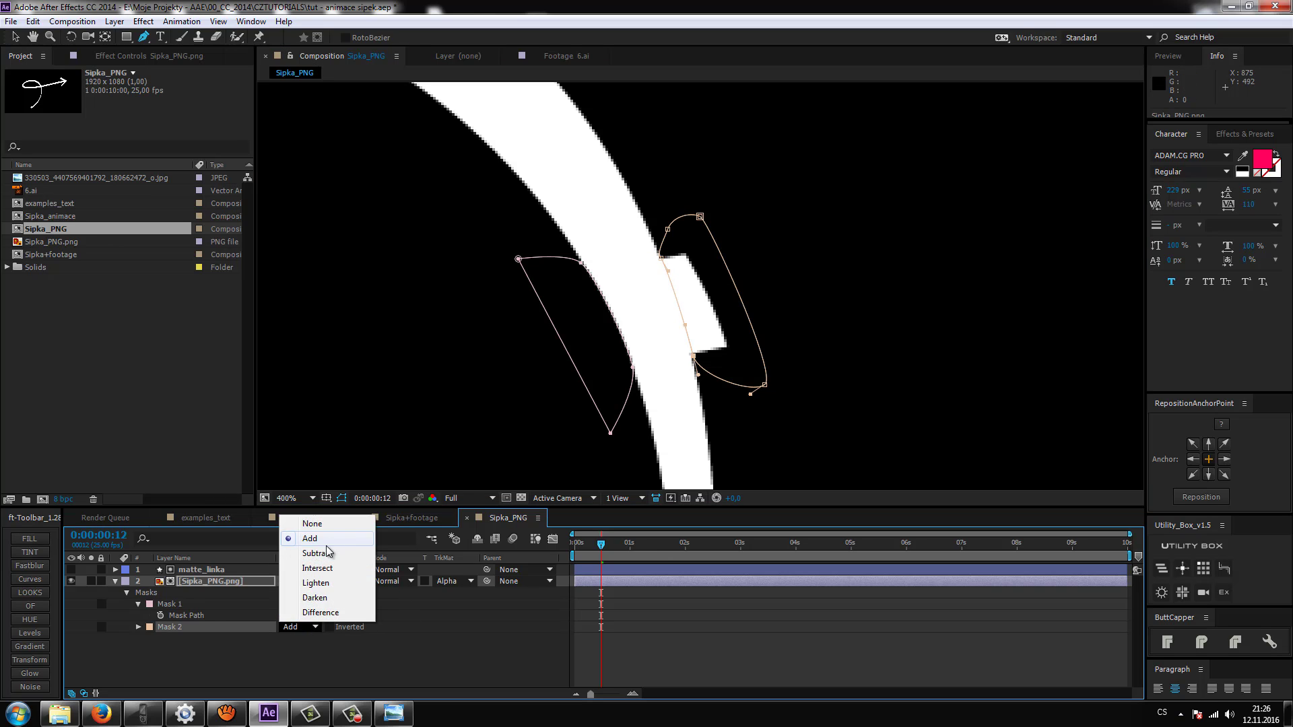
click(330, 552)
click(394, 680)
scroll(701, 372, down, 2)
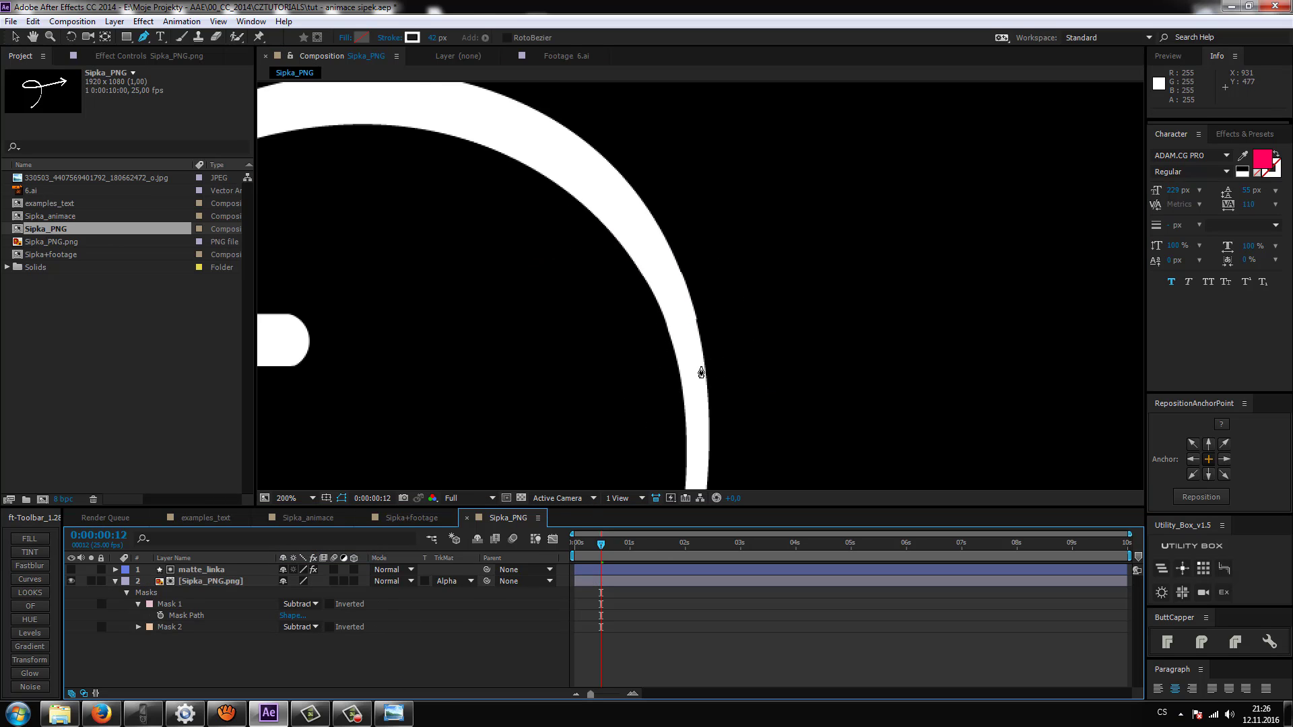
scroll(703, 399, up, 2)
key(v)
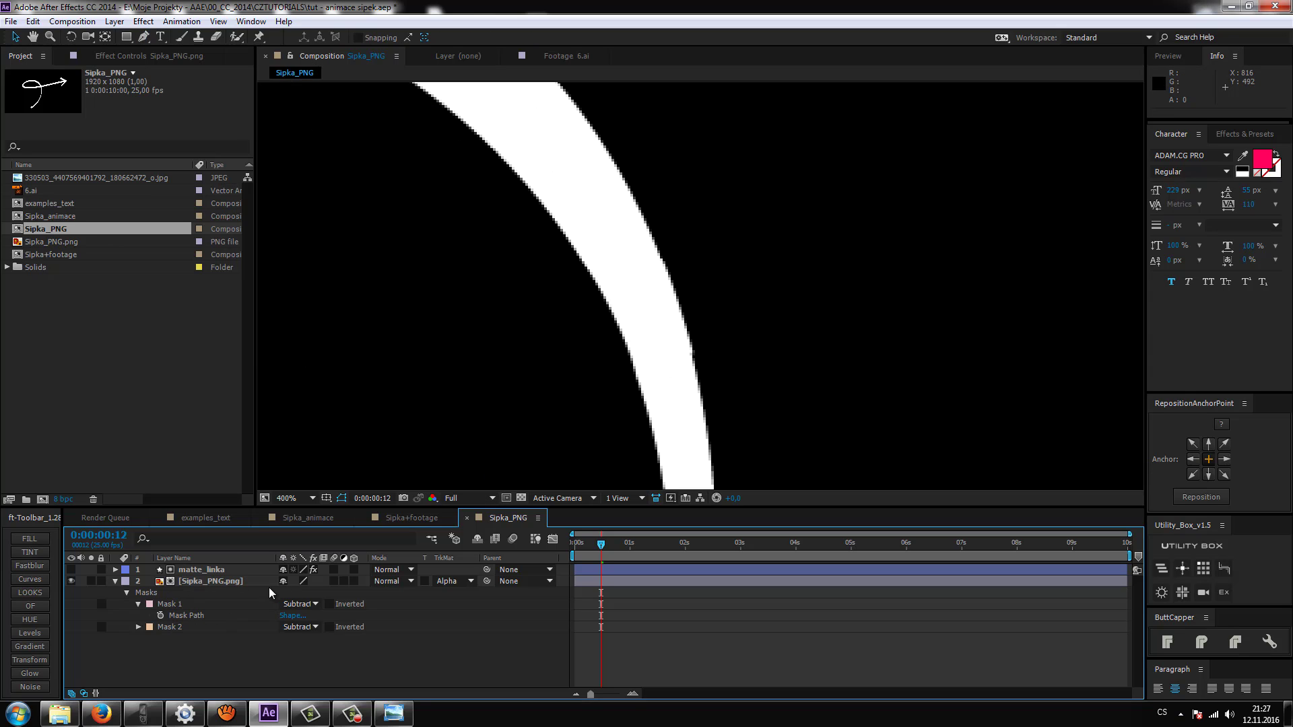
click(172, 627)
scroll(707, 404, up, 1)
scroll(690, 427, up, 2)
scroll(725, 368, down, 1)
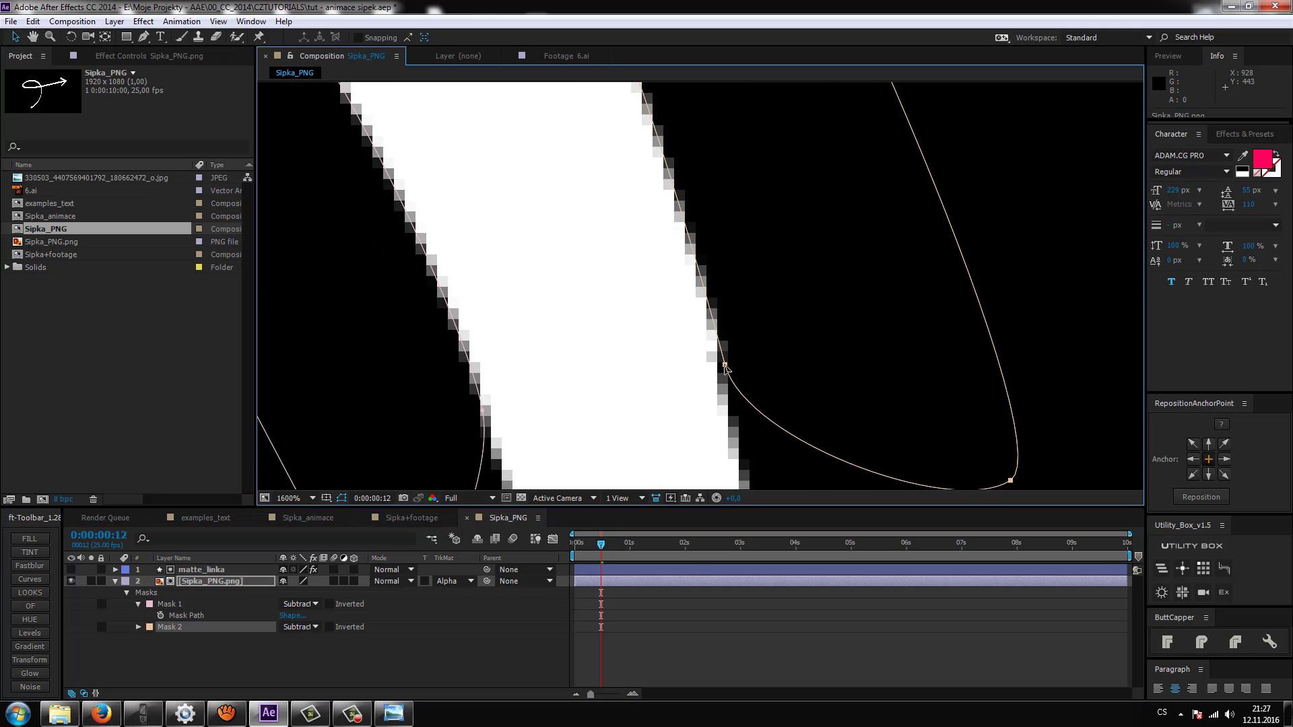
scroll(726, 368, down, 1)
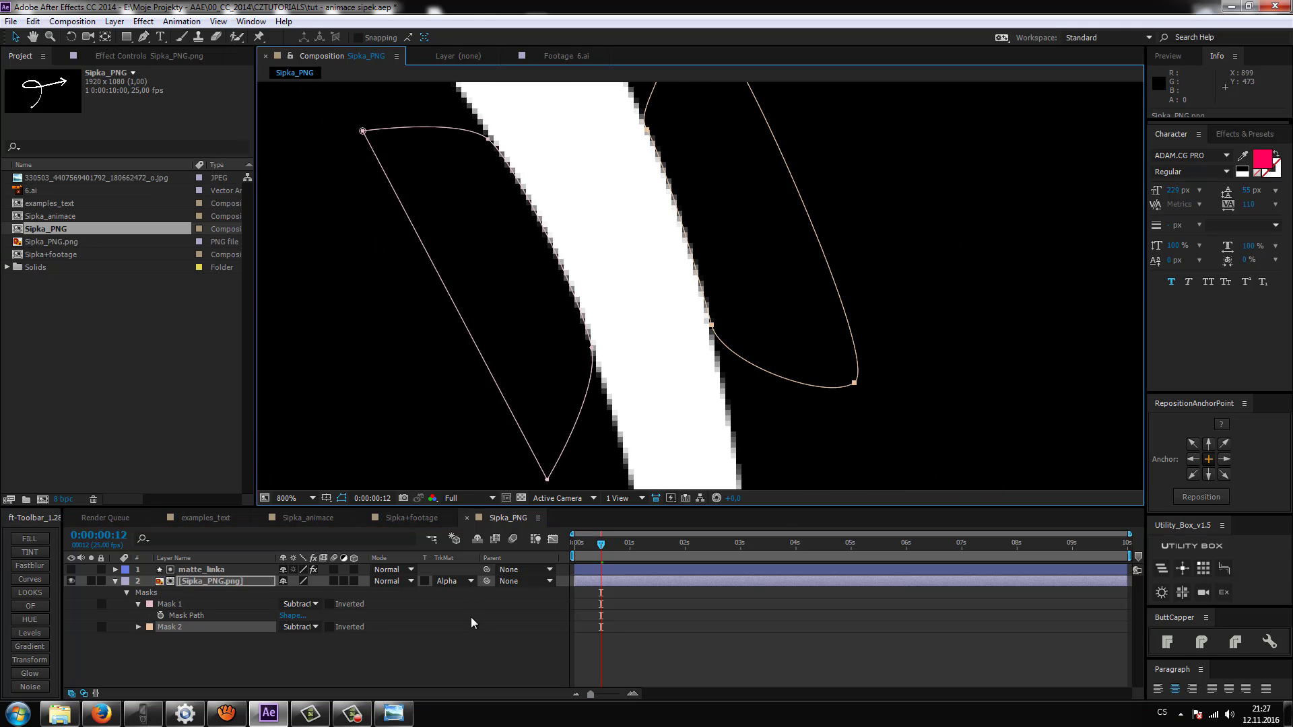
key(F2)
scroll(694, 351, down, 3)
scroll(681, 365, down, 1)
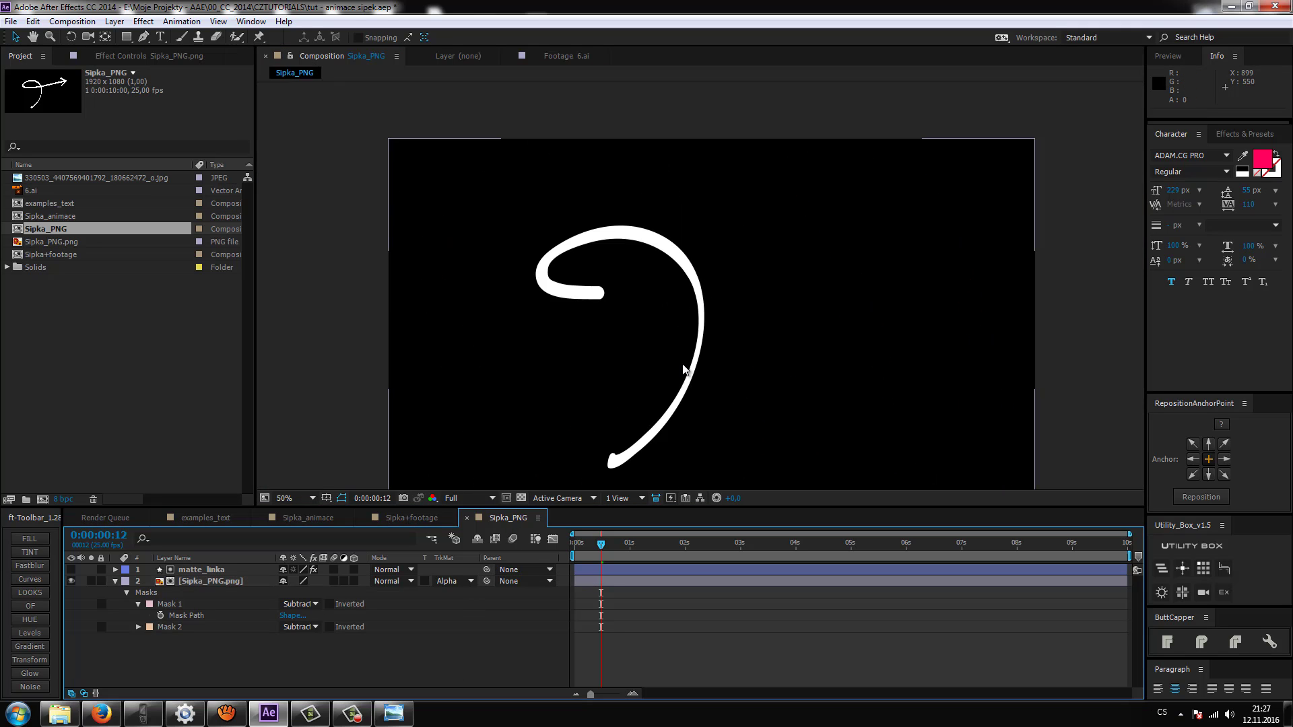
scroll(682, 363, up, 2)
scroll(682, 364, down, 1)
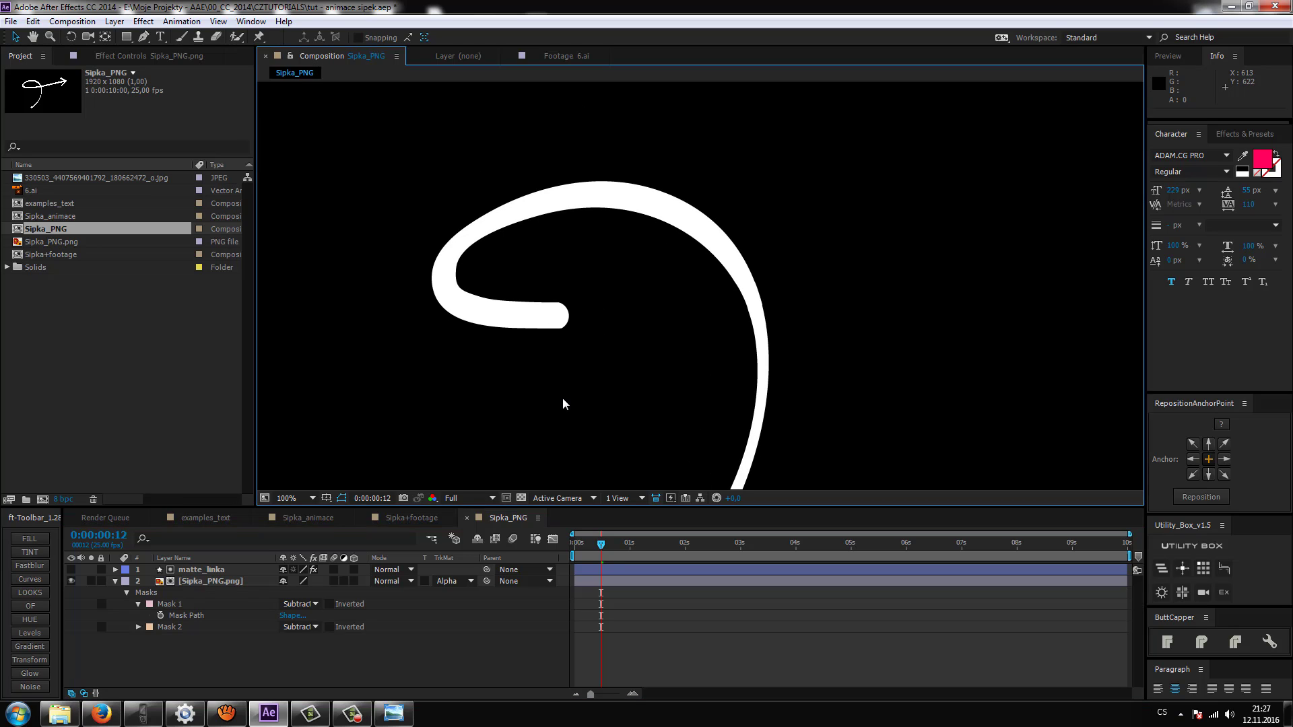
scroll(639, 344, down, 1)
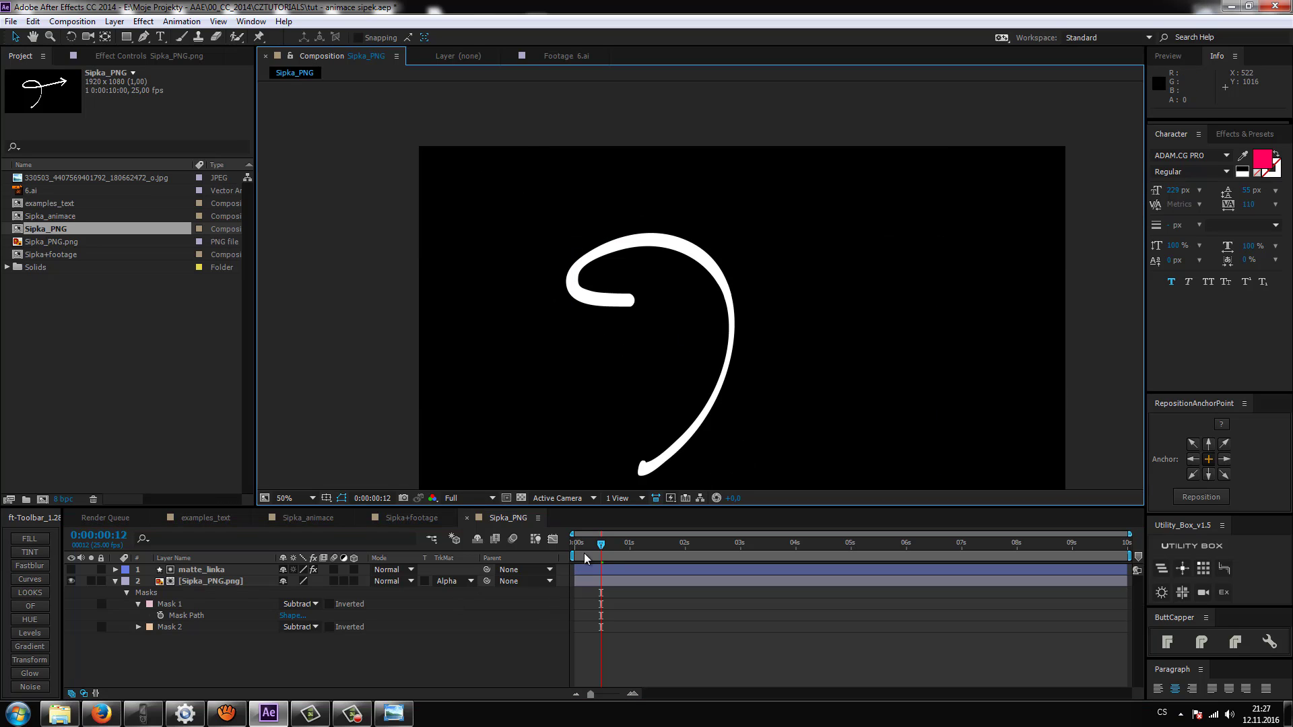
drag(600, 545, 602, 548)
scroll(665, 319, up, 1)
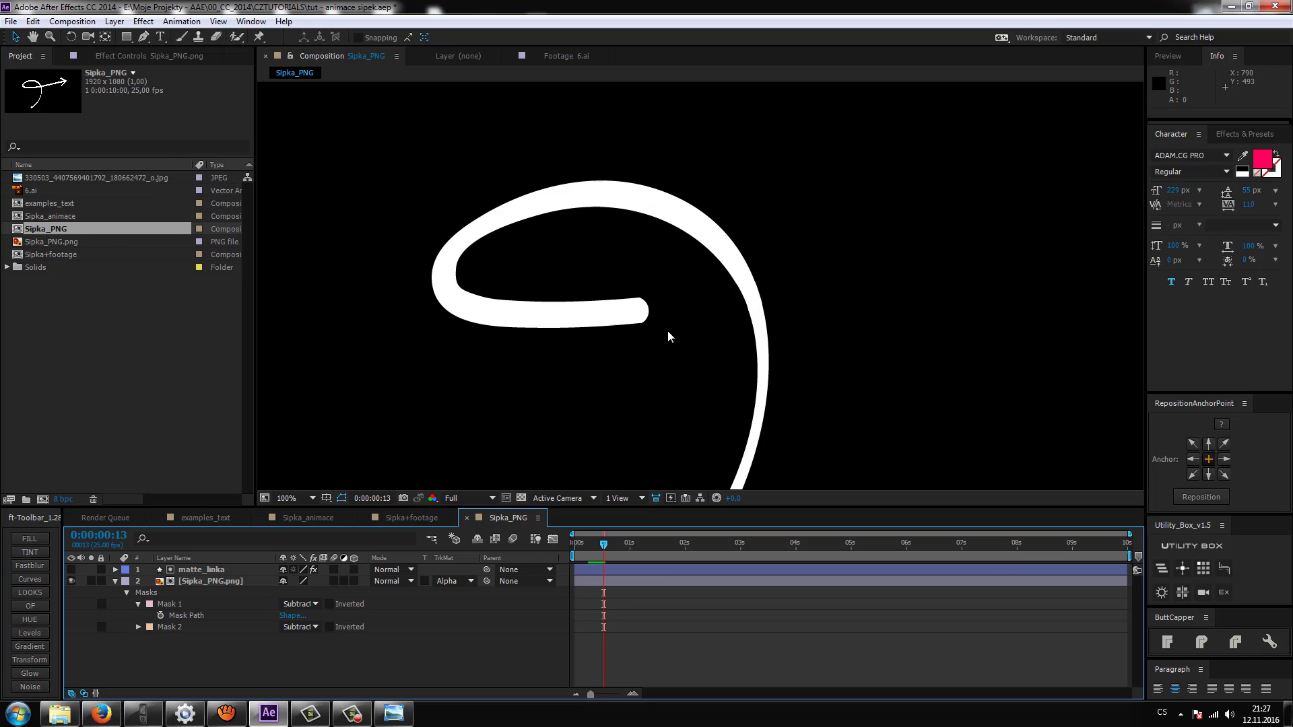
key(Page_Down)
key(Page_Down)
scroll(822, 259, up, 1)
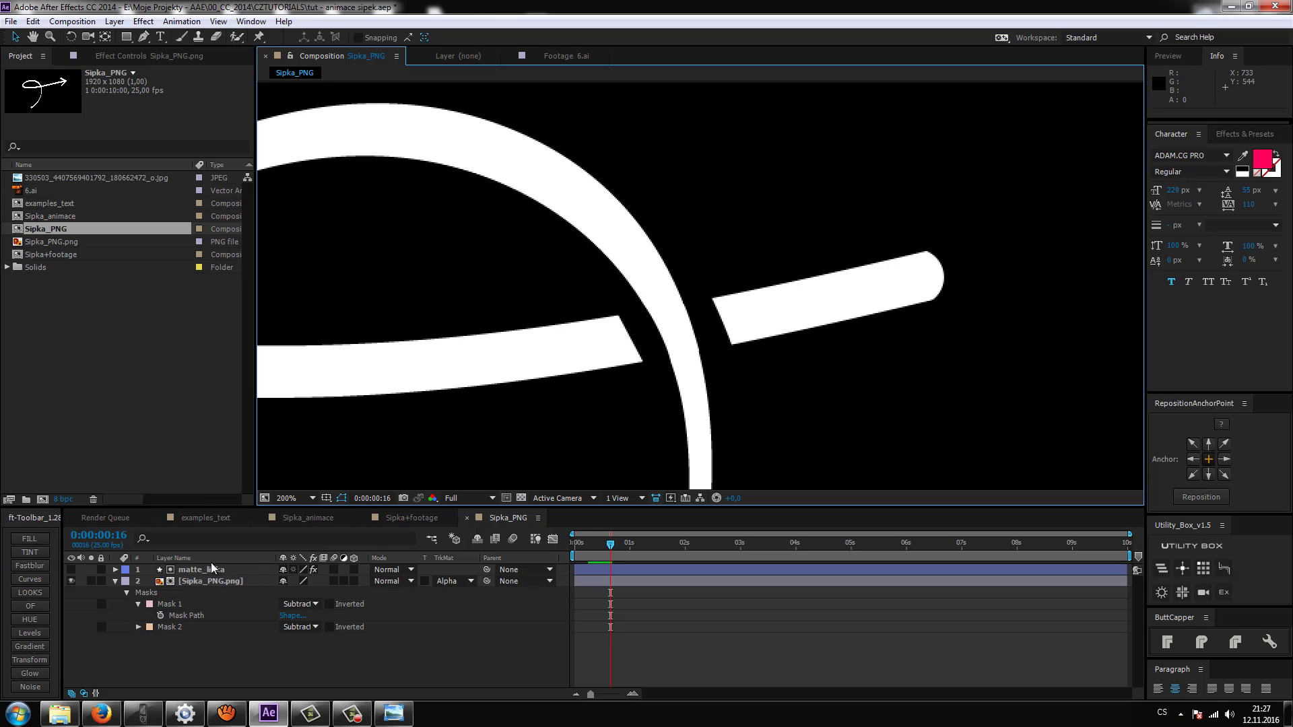
Select the Sipka_PNG.png layer and move to frame 0:00:00:14, where the stroke reaches the crossing
click(206, 580)
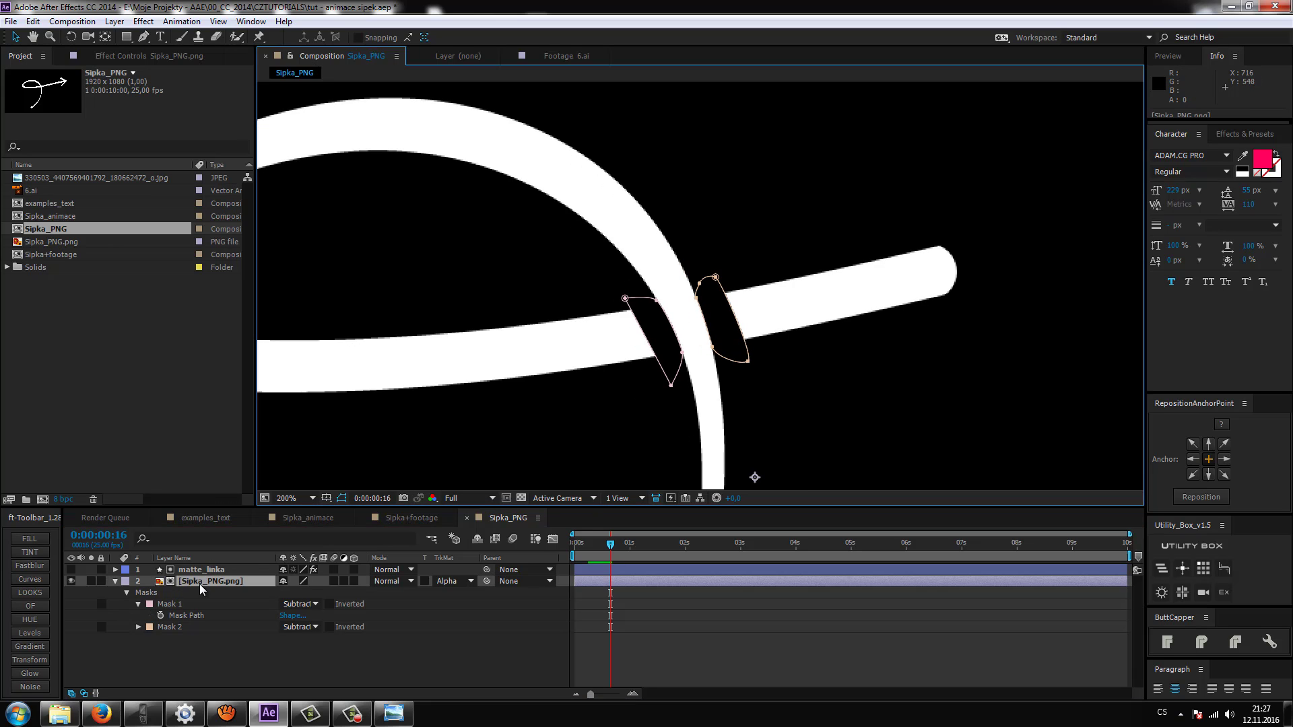
scroll(612, 408, down, 1)
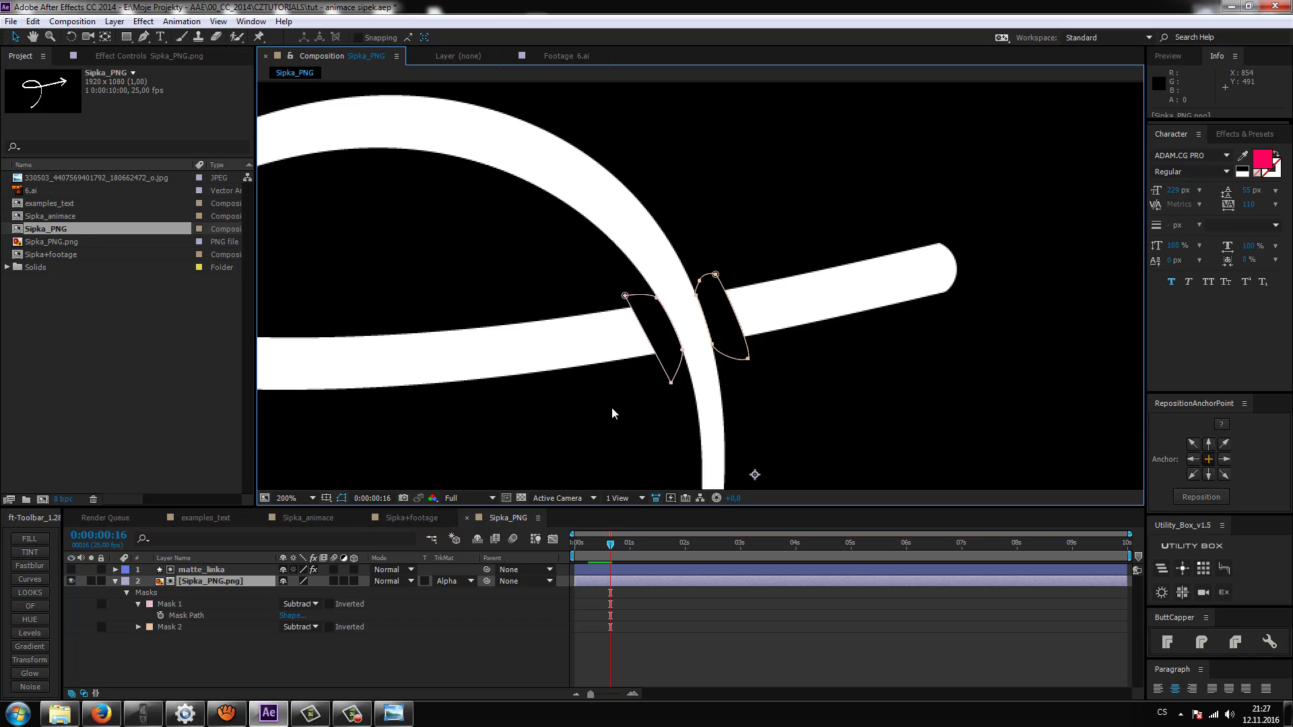
key(Page_Up)
key(Page_Up)
key(Page_Up)
key(Page_Up)
key(Page_Up)
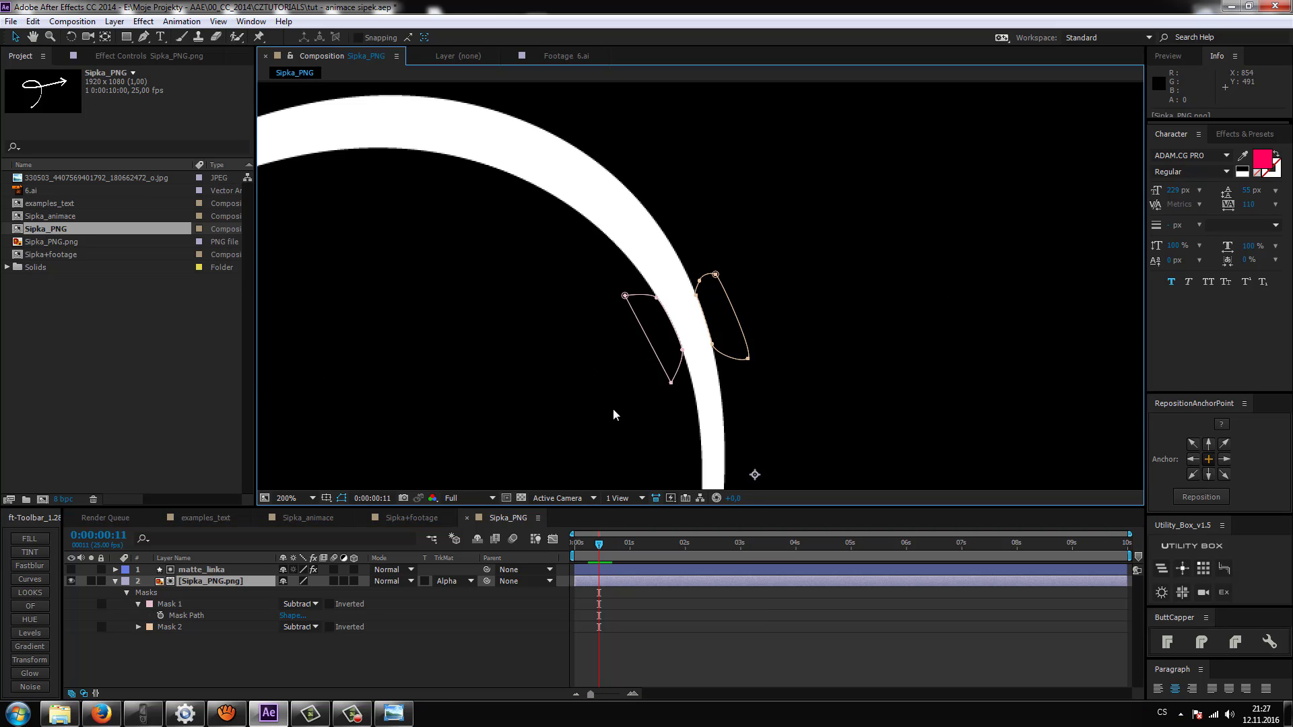
key(Page_Down)
scroll(619, 362, left, 1)
key(Page_Down)
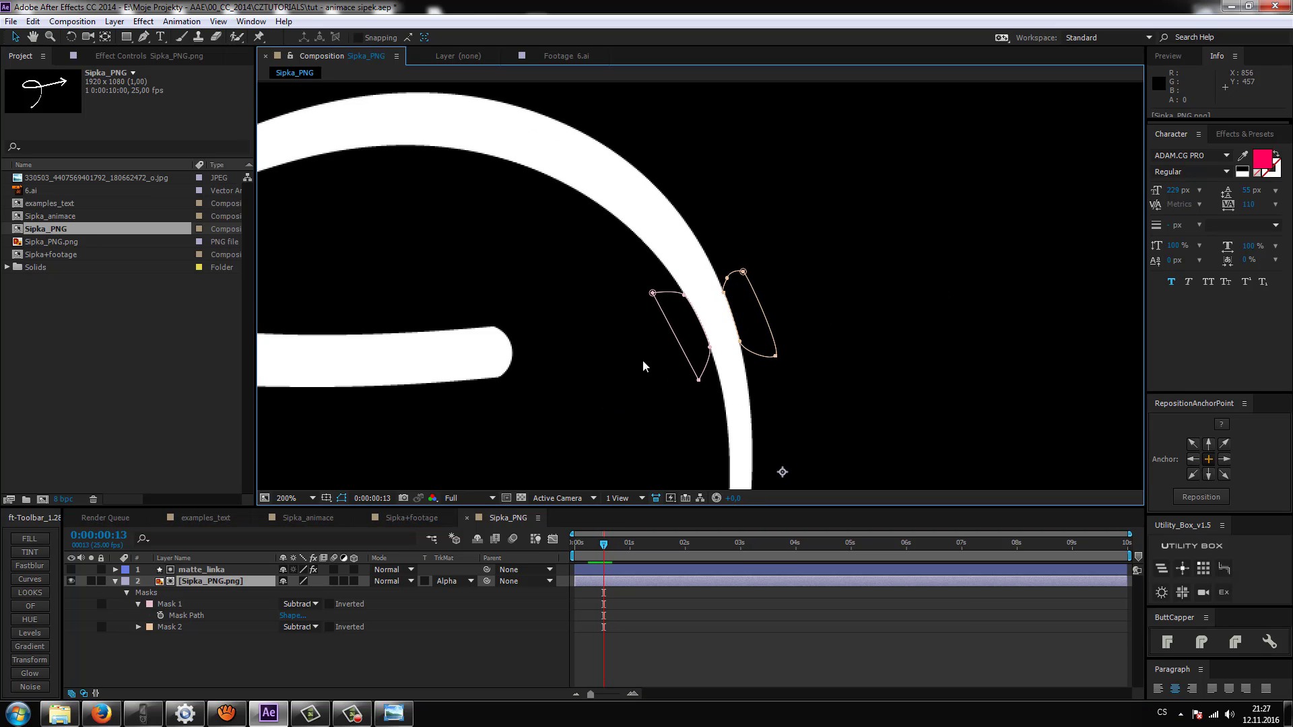
key(Page_Down)
key(Page_Down)
key(Page_Up)
key(Page_Up)
key(Page_Down)
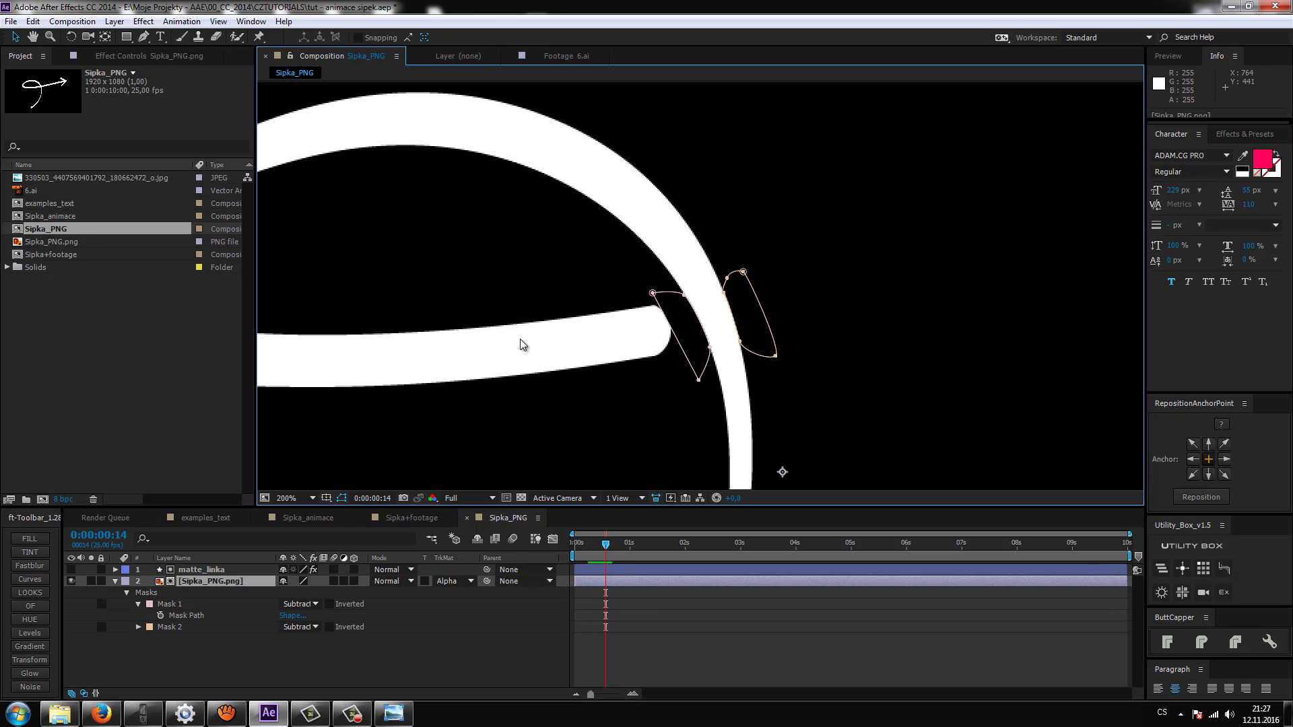
key(Page_Up)
key(Page_Down)
key(Page_Up)
key(Page_Down)
Select Mask 1 and expand it to show its feather, opacity and expansion properties
click(193, 662)
click(198, 581)
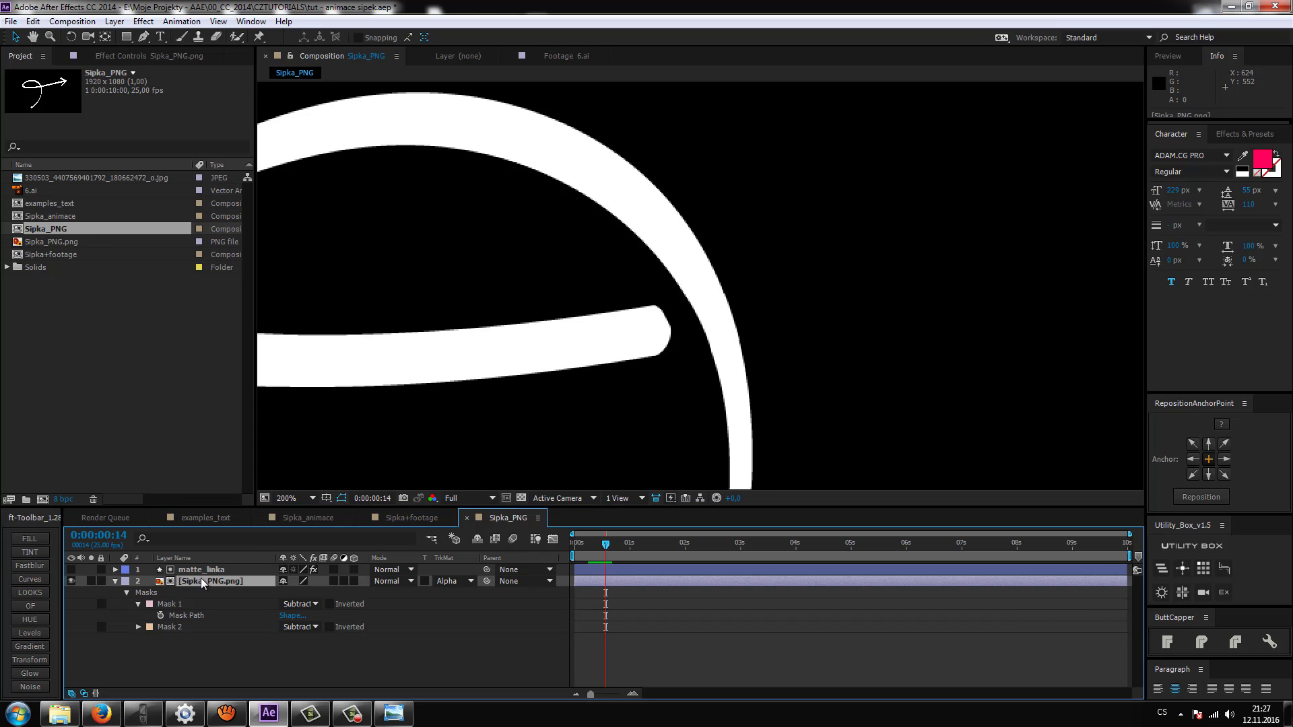
click(653, 294)
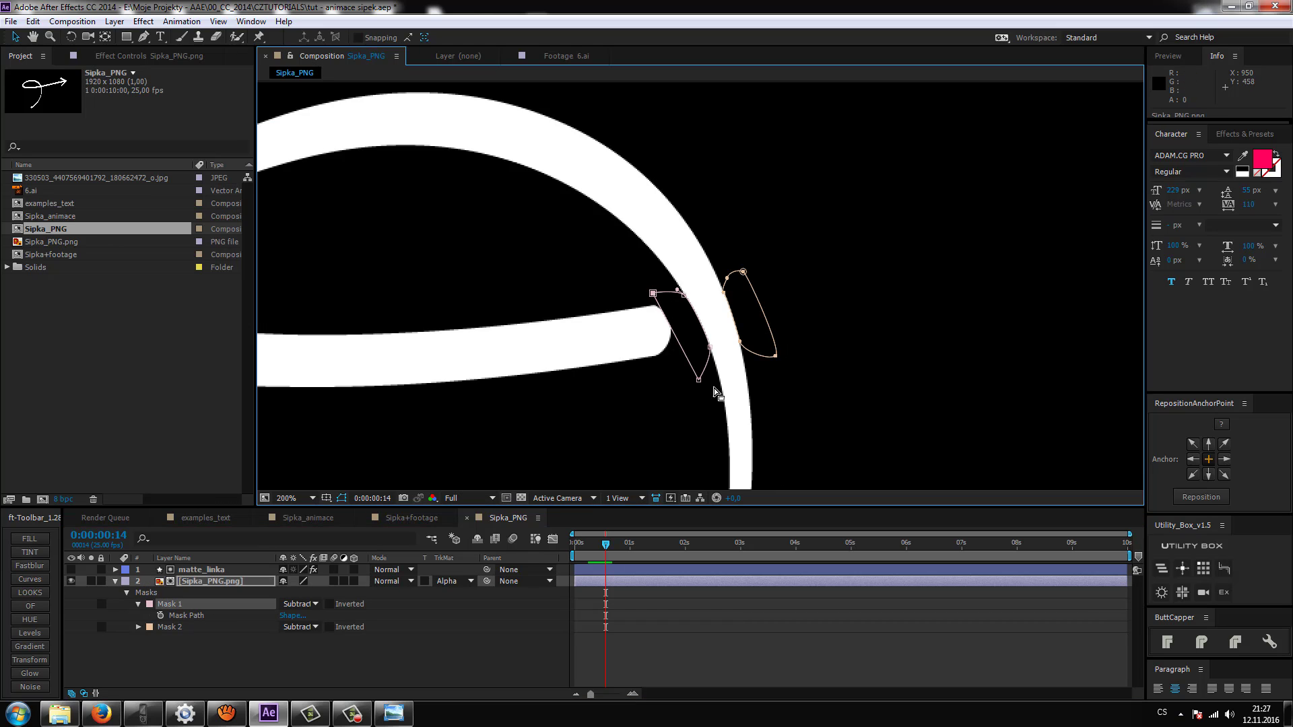
click(190, 641)
click(187, 601)
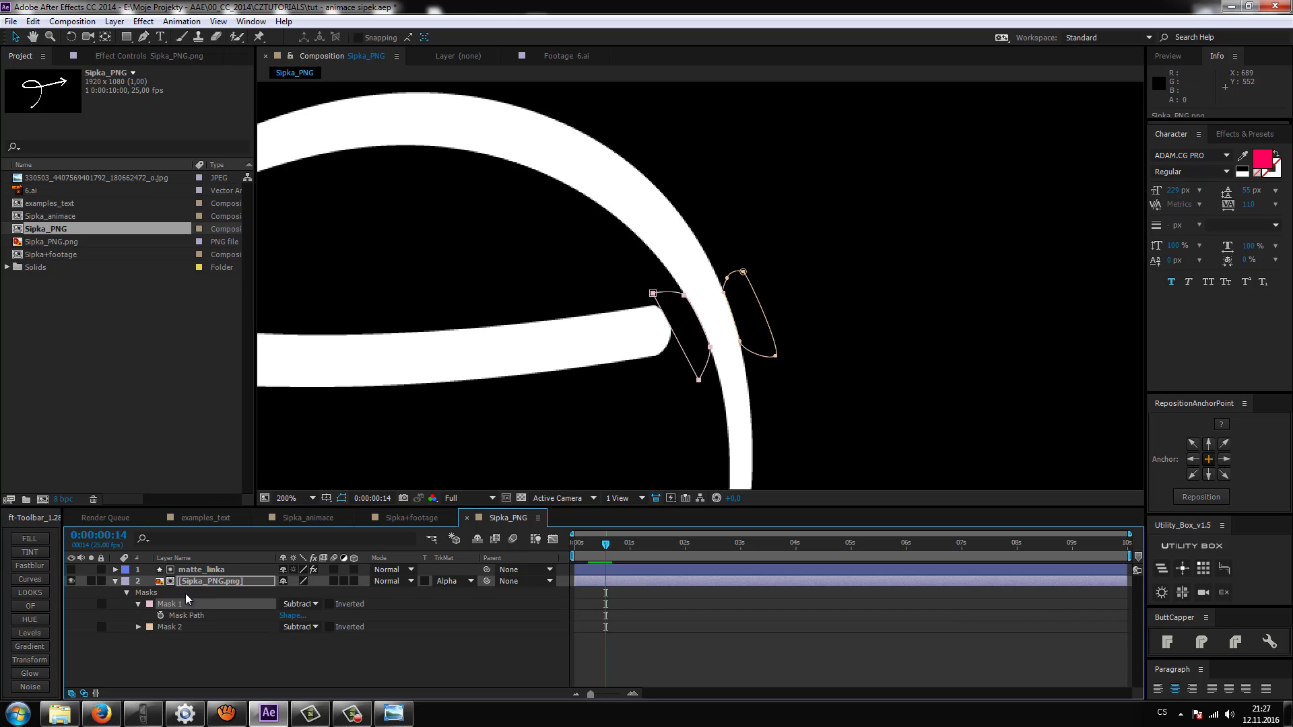
click(139, 604)
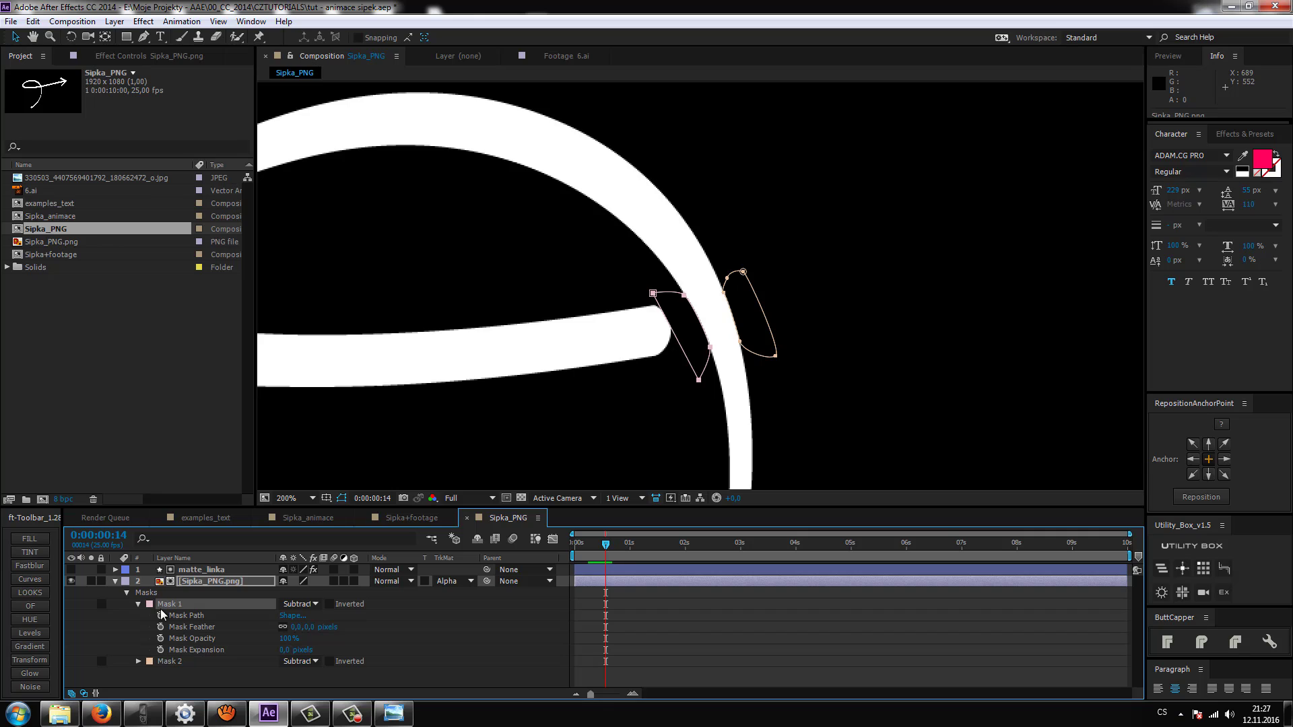
click(139, 604)
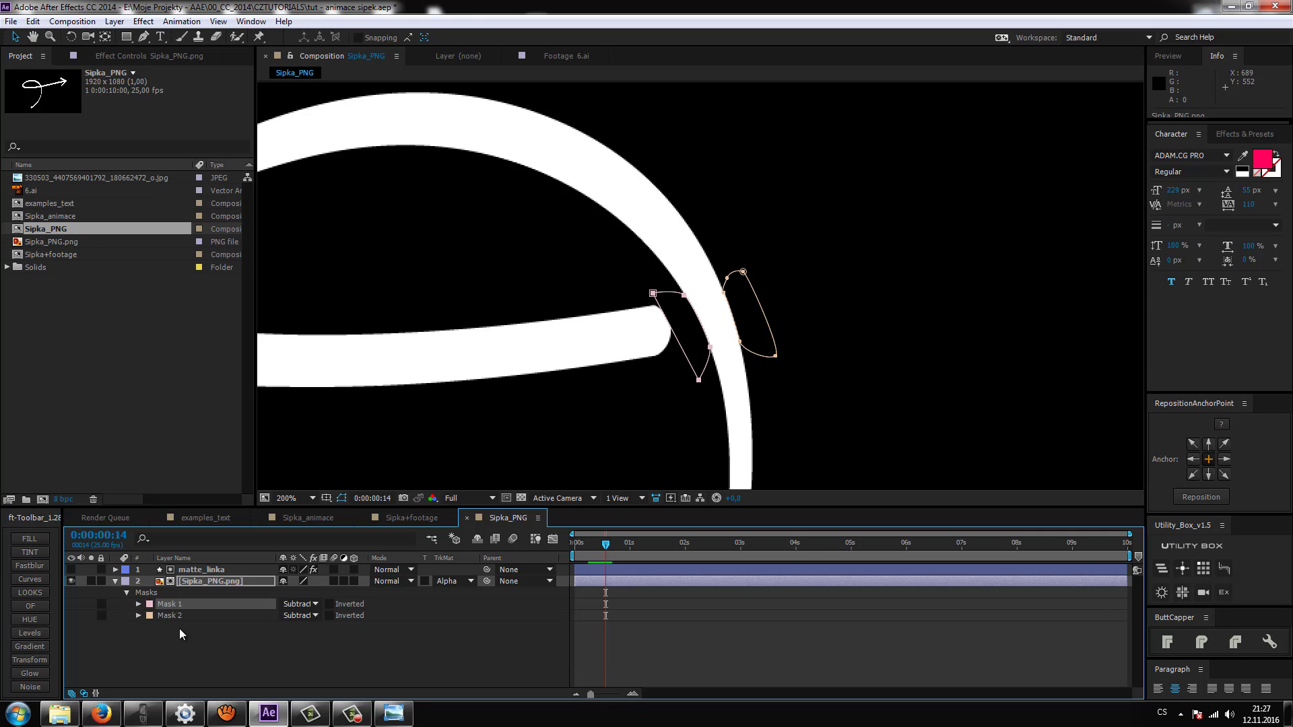
click(180, 628)
click(139, 604)
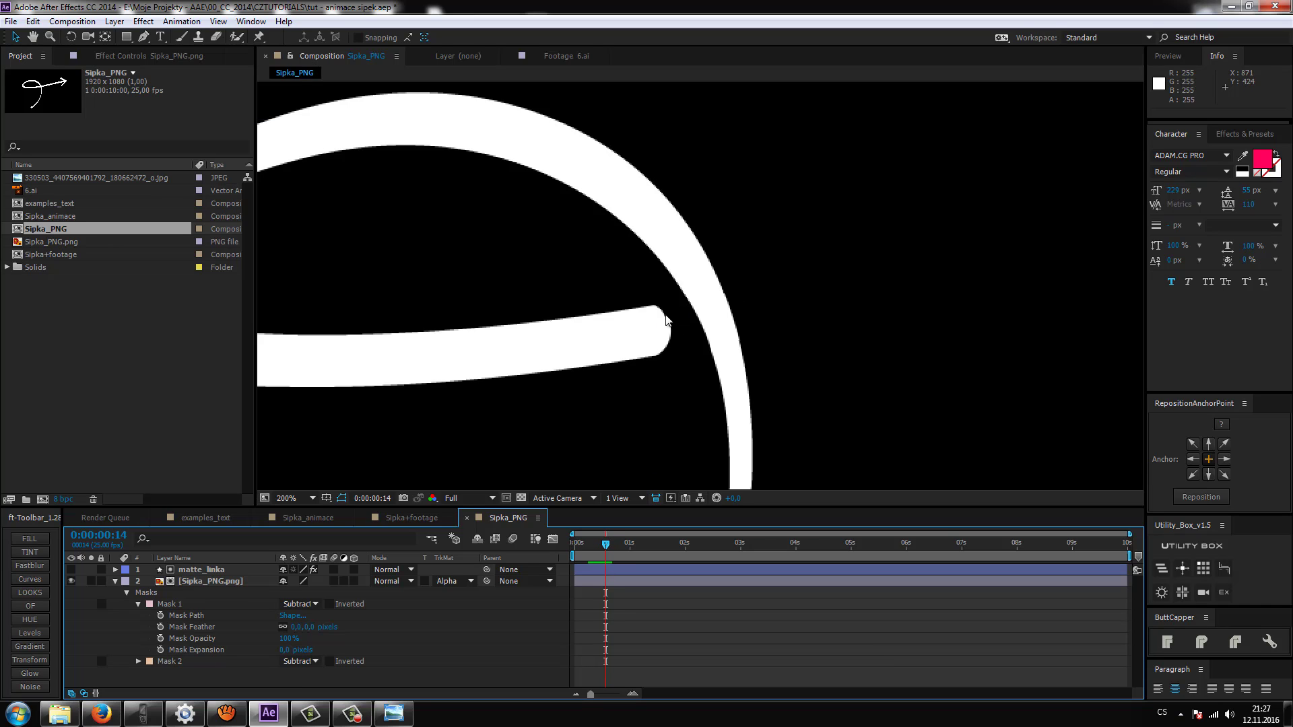
Keyframe Mask 1's opacity at 100% on frame 14 and 0% on frame 15
key(Page_Down)
click(161, 638)
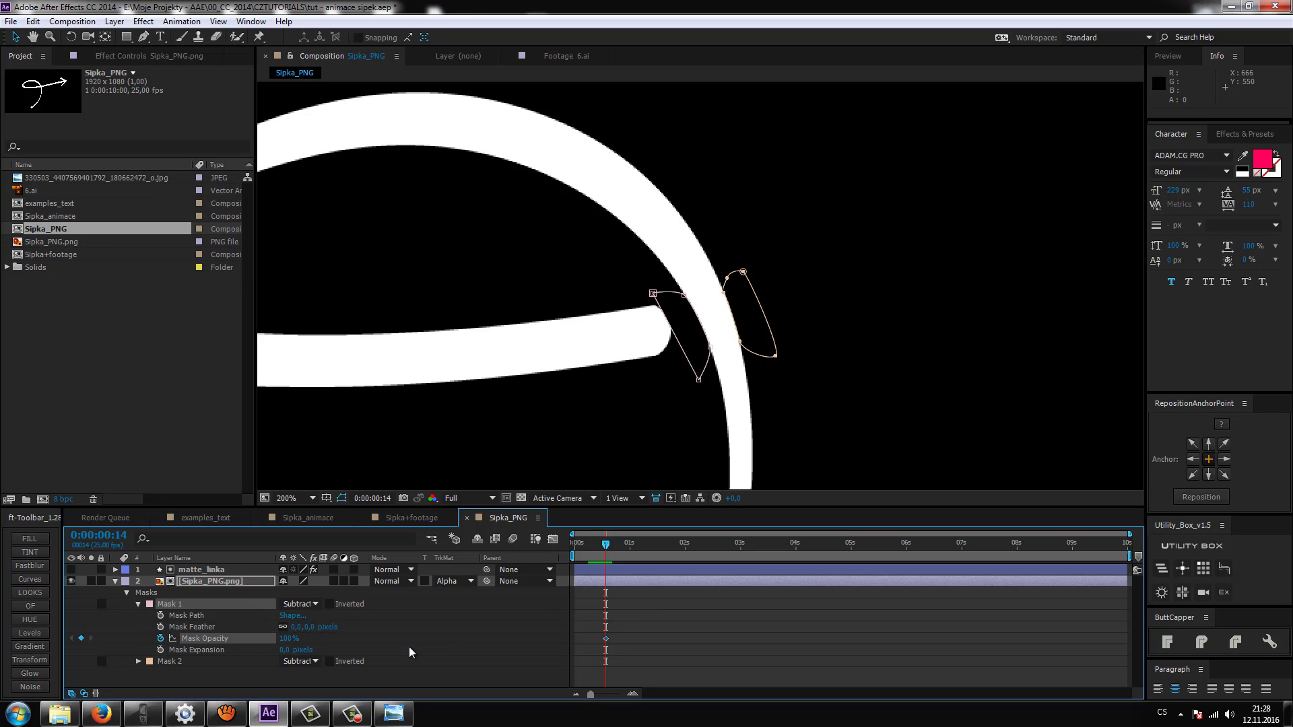
key(Page_Down)
click(289, 639)
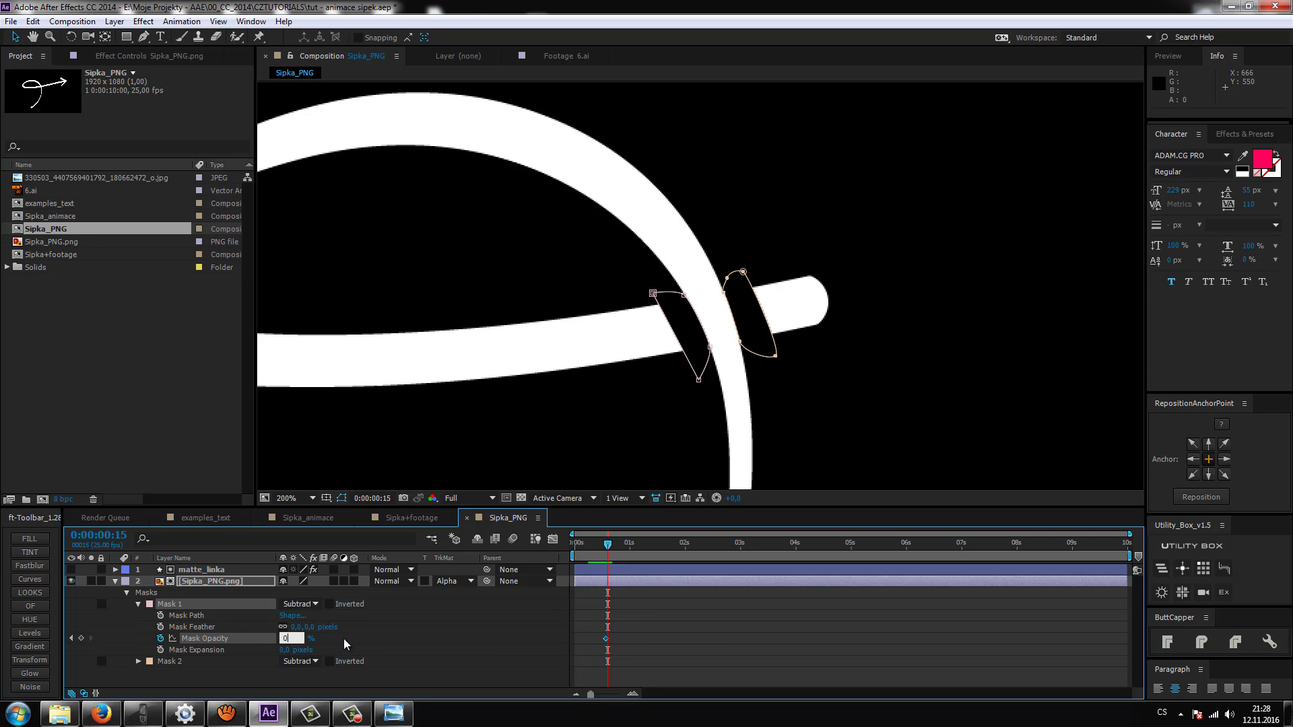
text(0)
key(Return)
Collapse Mask 1's properties and reselect the arrow image layer
scroll(700, 367, down, 2)
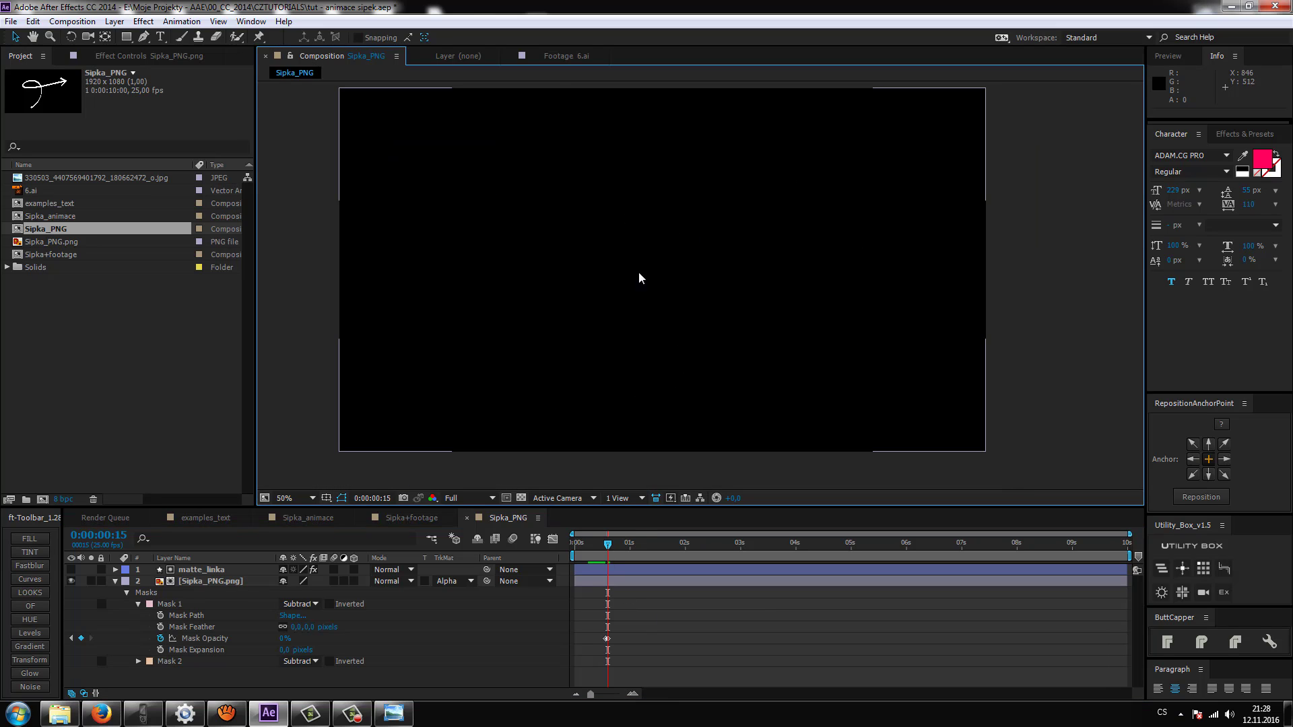
click(139, 604)
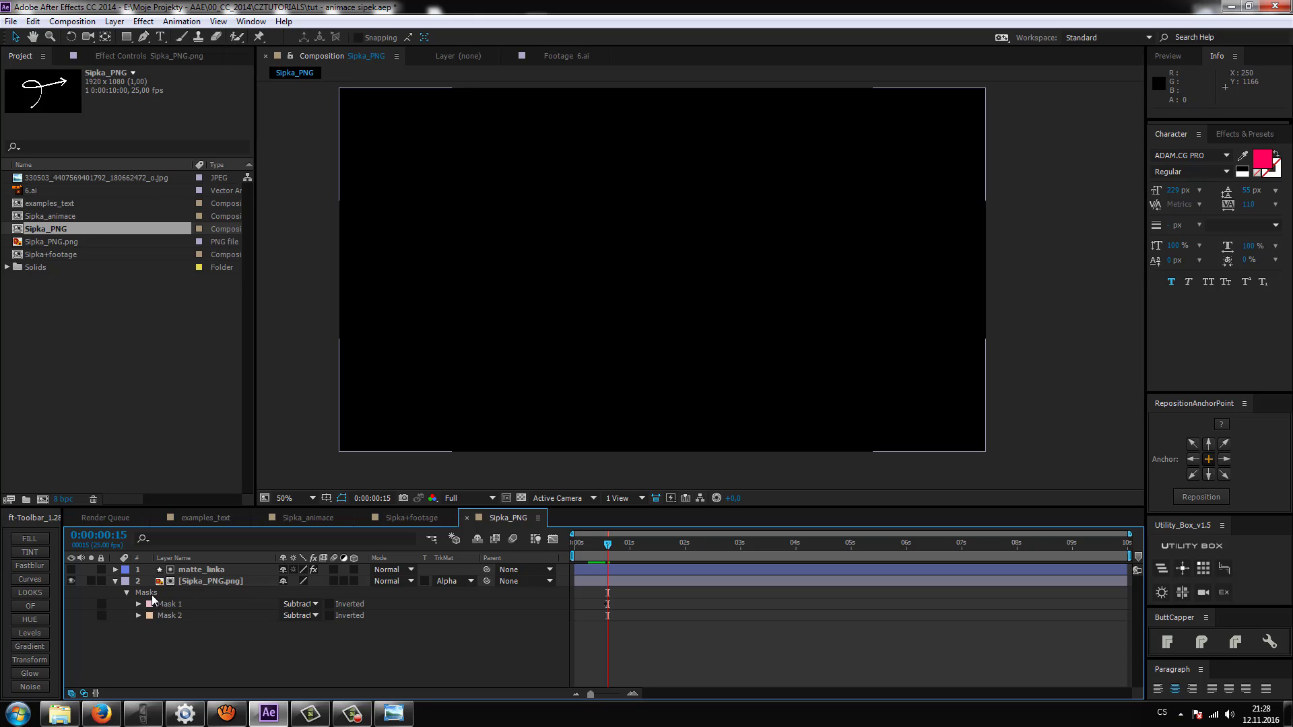
click(196, 580)
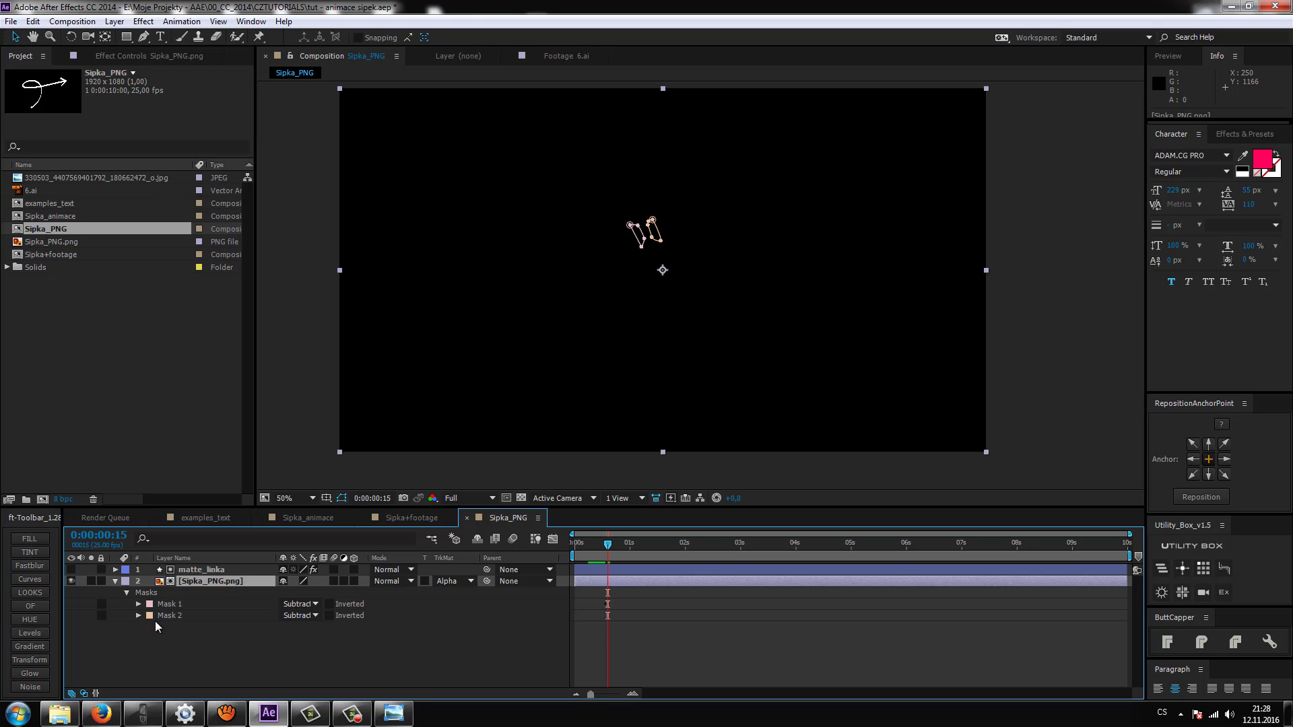
click(155, 621)
click(185, 584)
Add a full-layer rectangle mask, Mask 3 in Add mode, to the arrow layer
click(159, 618)
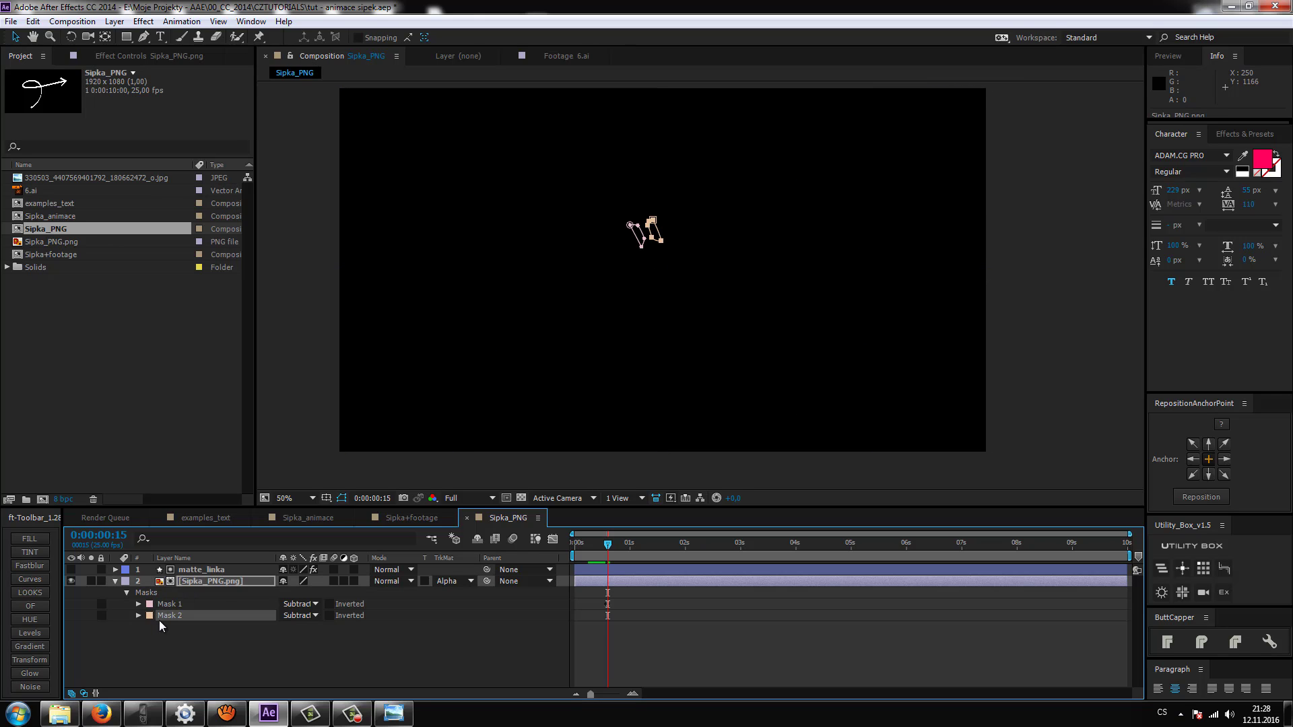
click(191, 579)
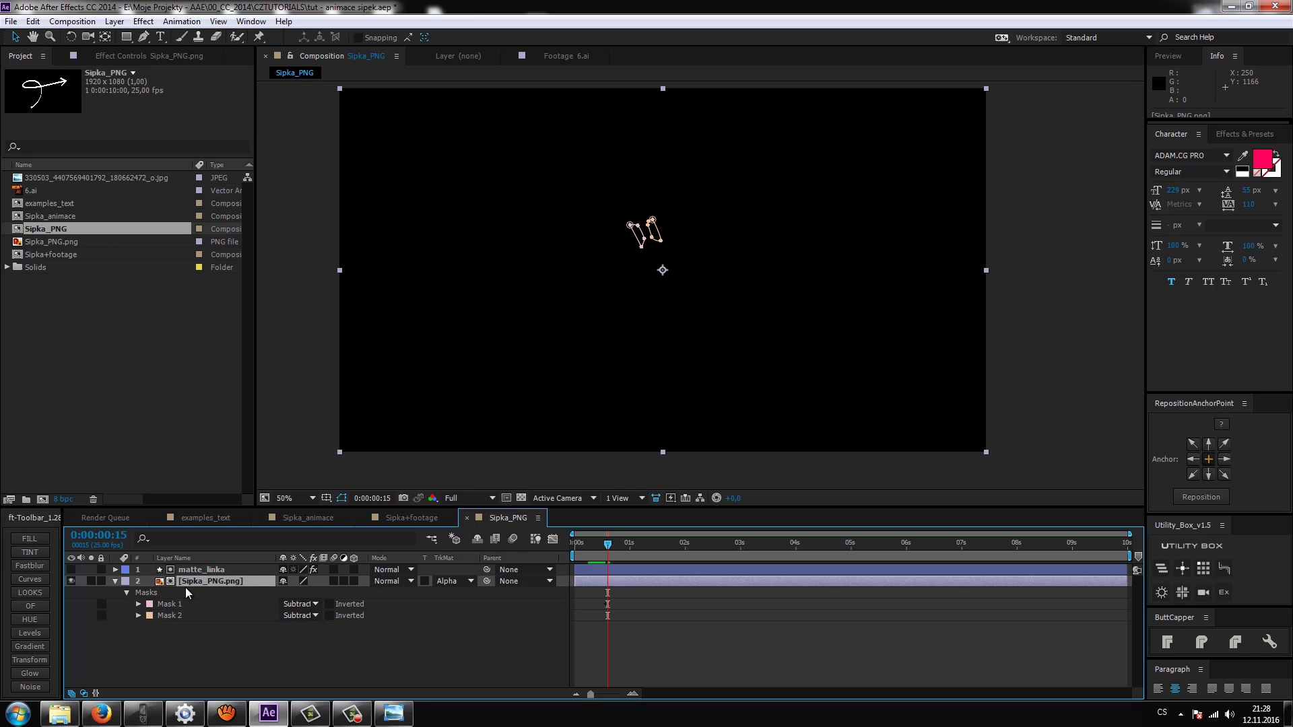
double_click(126, 37)
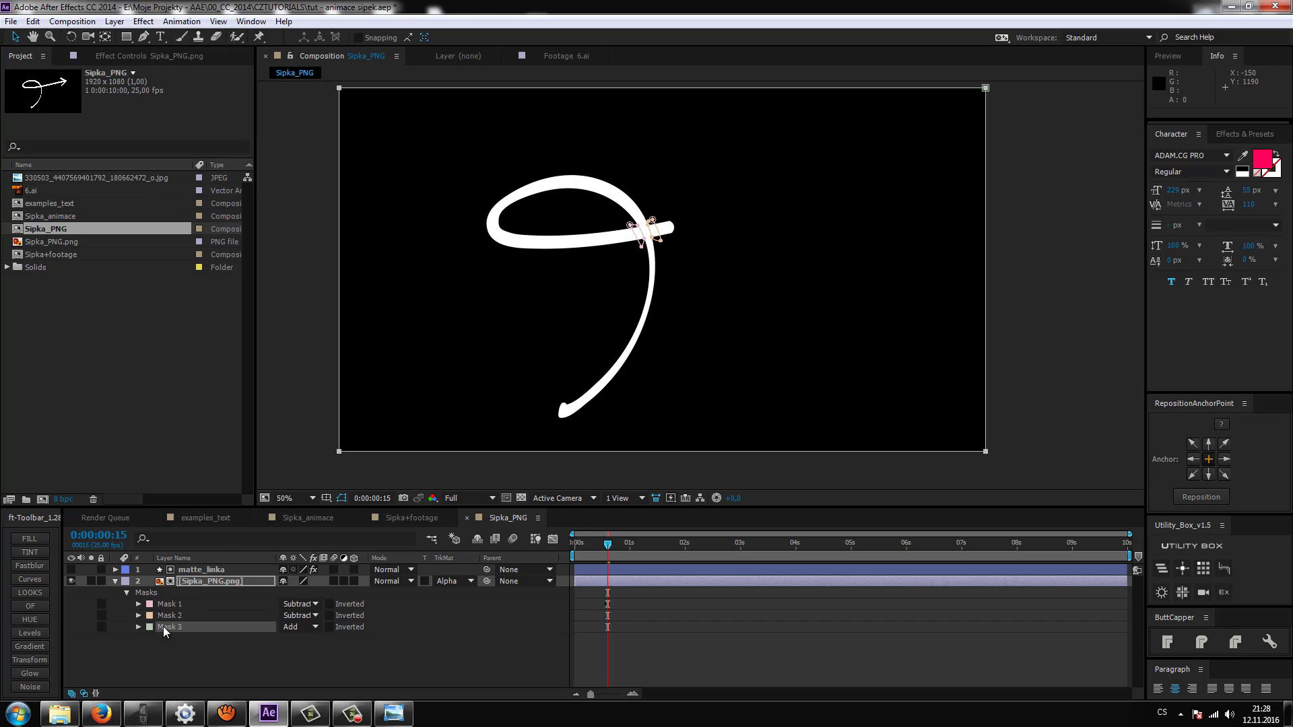
Move Mask 3 to the top of the mask stack above Masks 1 and 2, then zoom the viewer
drag(163, 626, 192, 609)
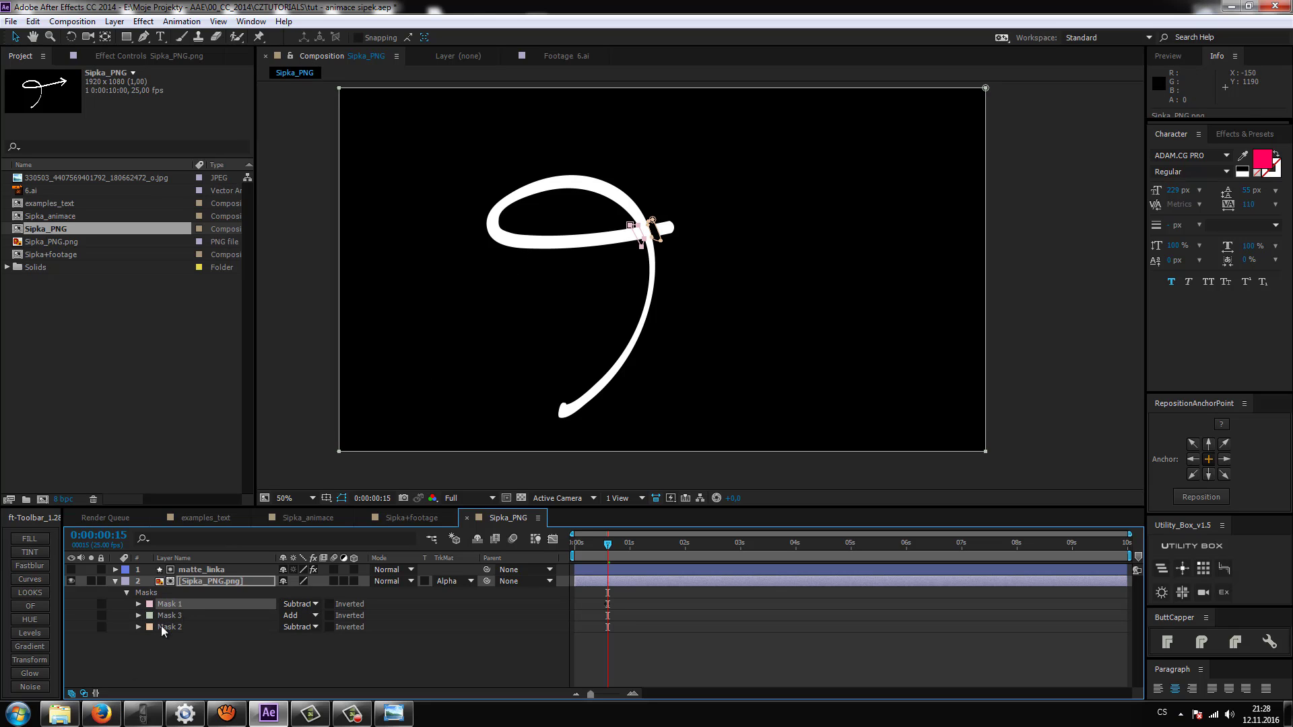
click(169, 618)
drag(169, 622, 199, 600)
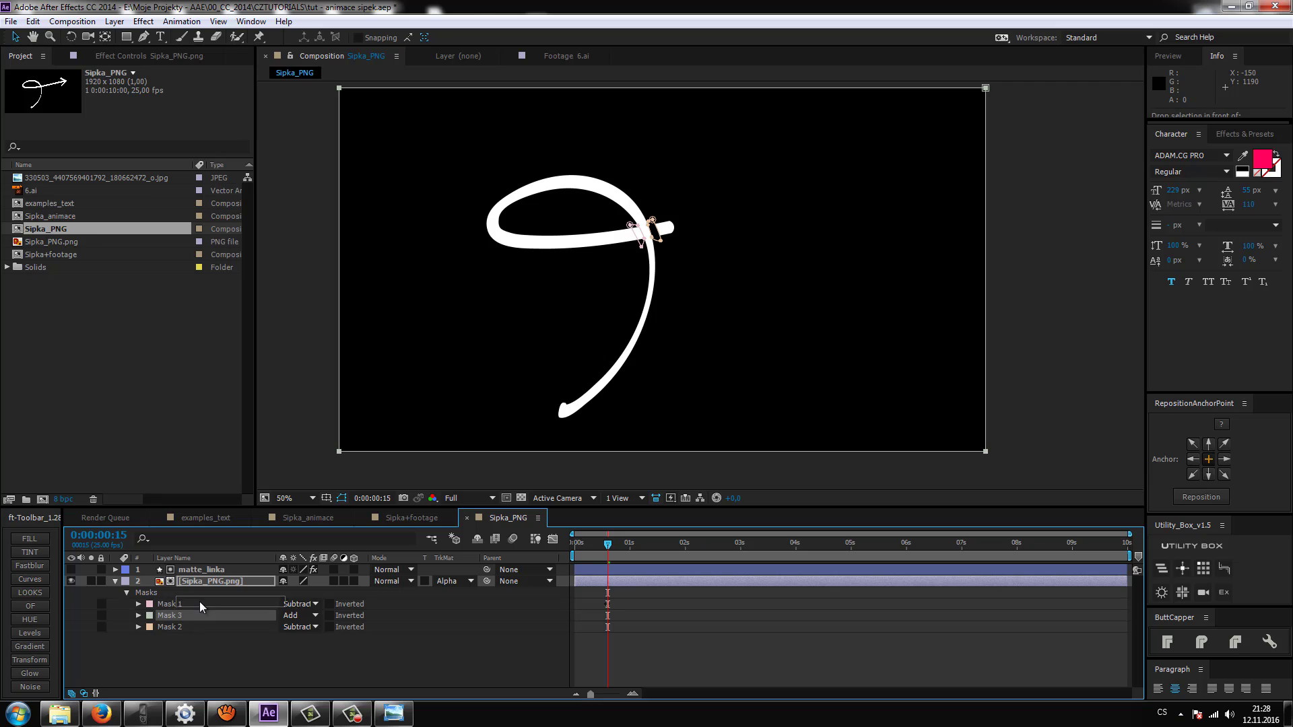
click(139, 604)
click(139, 604)
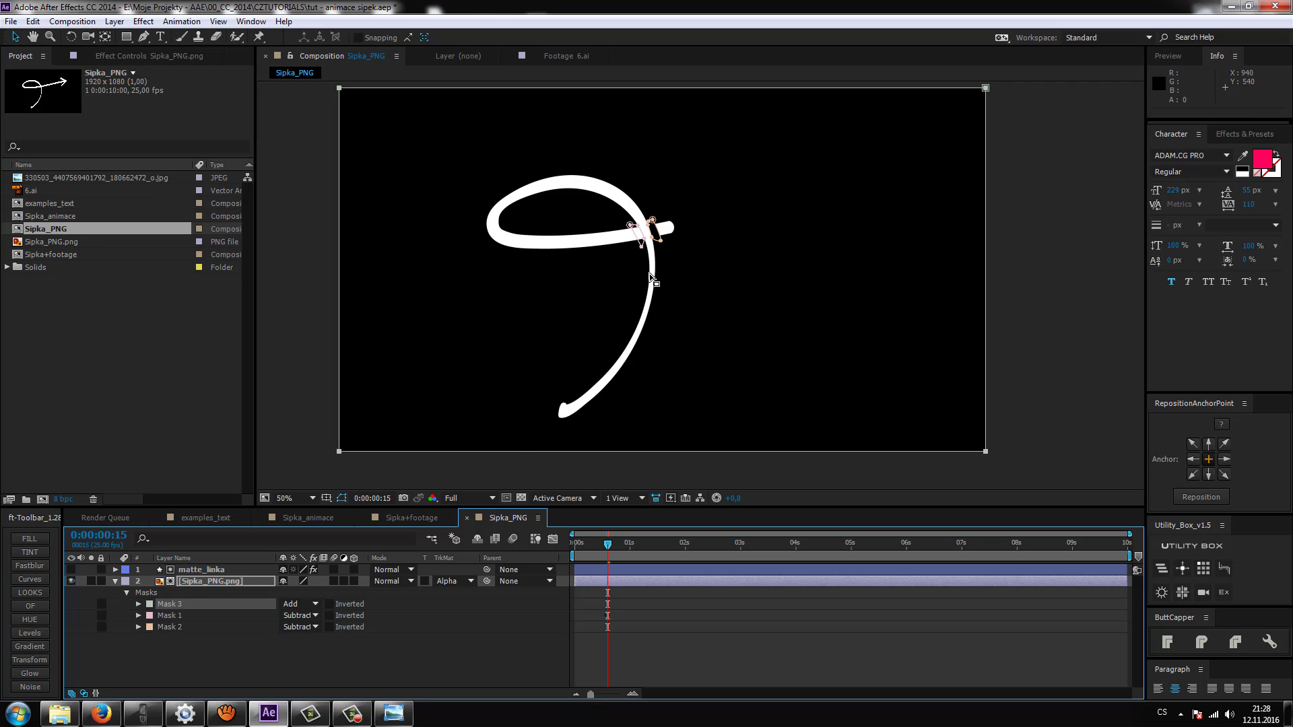
key(period)
scroll(635, 341, up, 1)
scroll(646, 346, up, 2)
scroll(646, 346, up, 1)
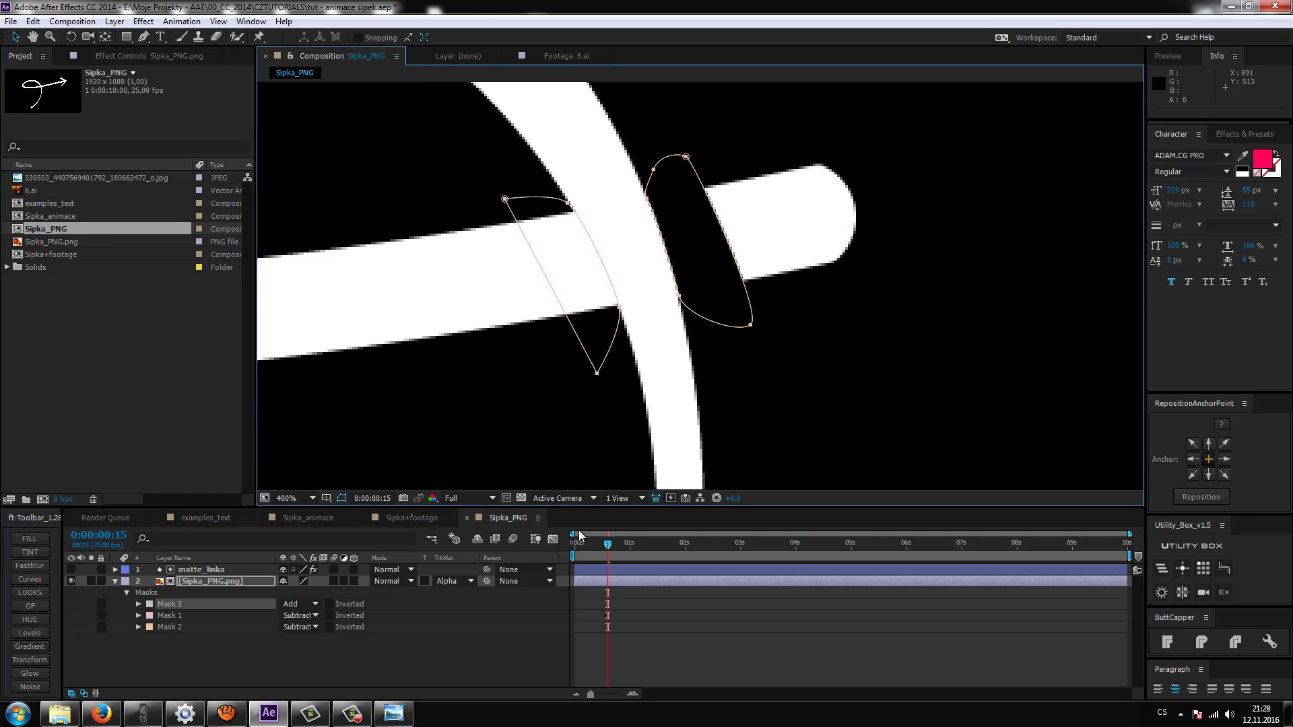
key(u)
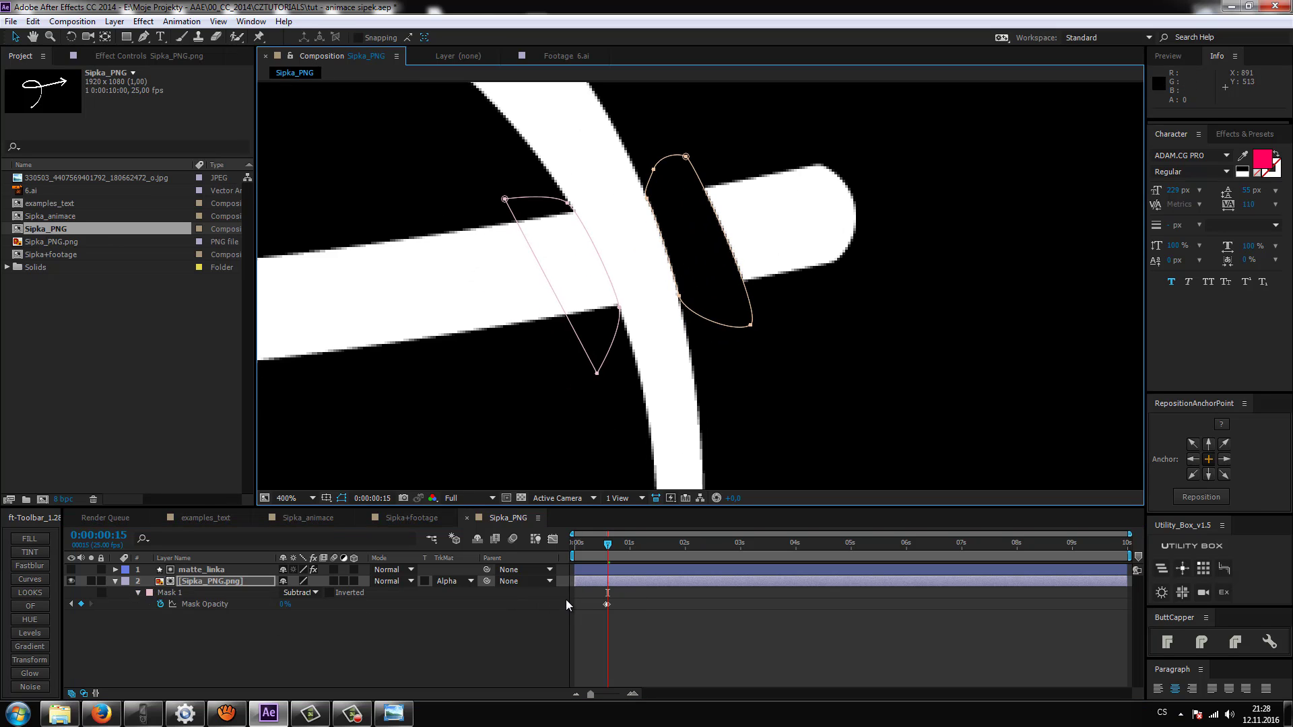
click(633, 693)
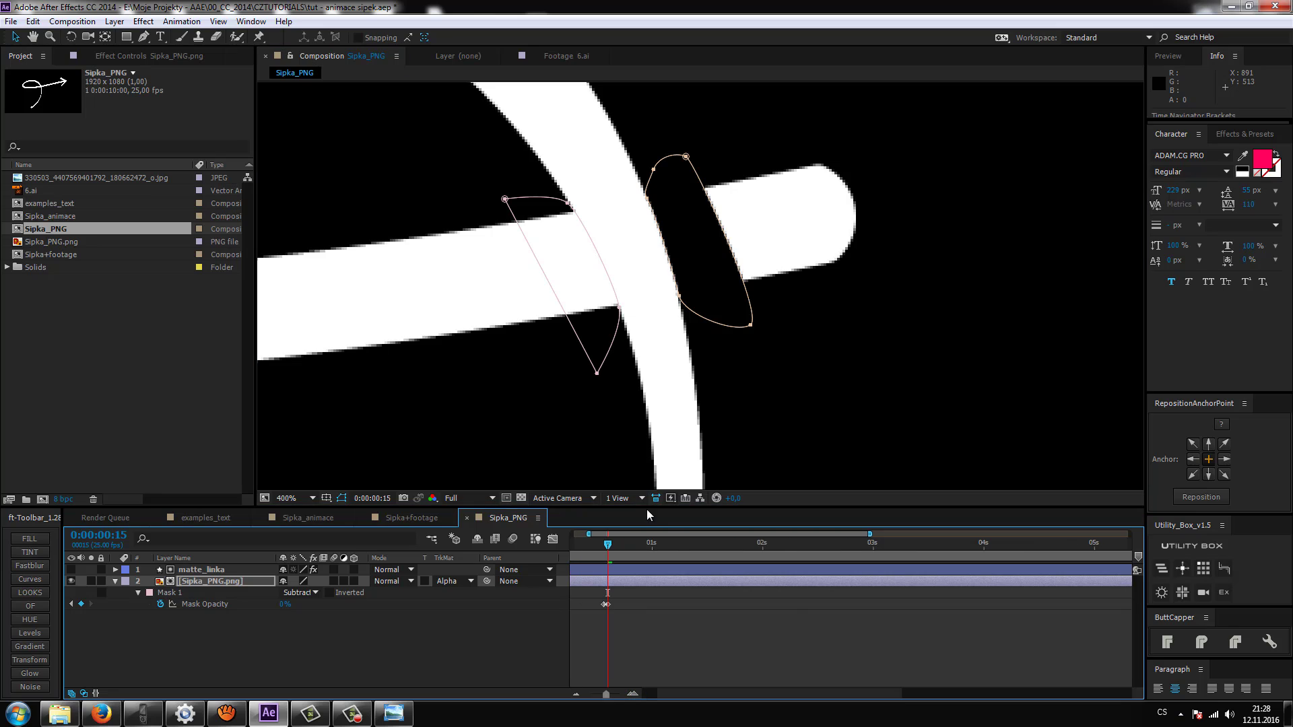
drag(664, 534, 648, 534)
key(Page_Up)
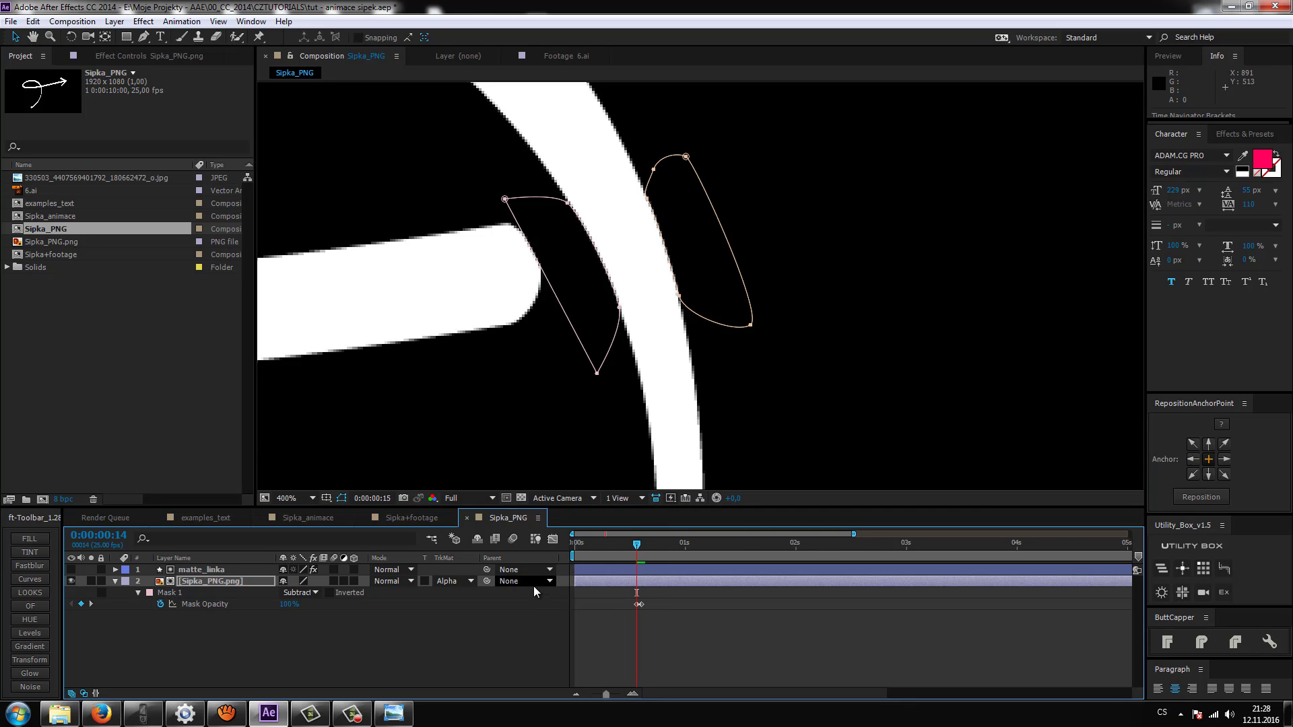
key(Page_Down)
key(Page_Up)
key(comma)
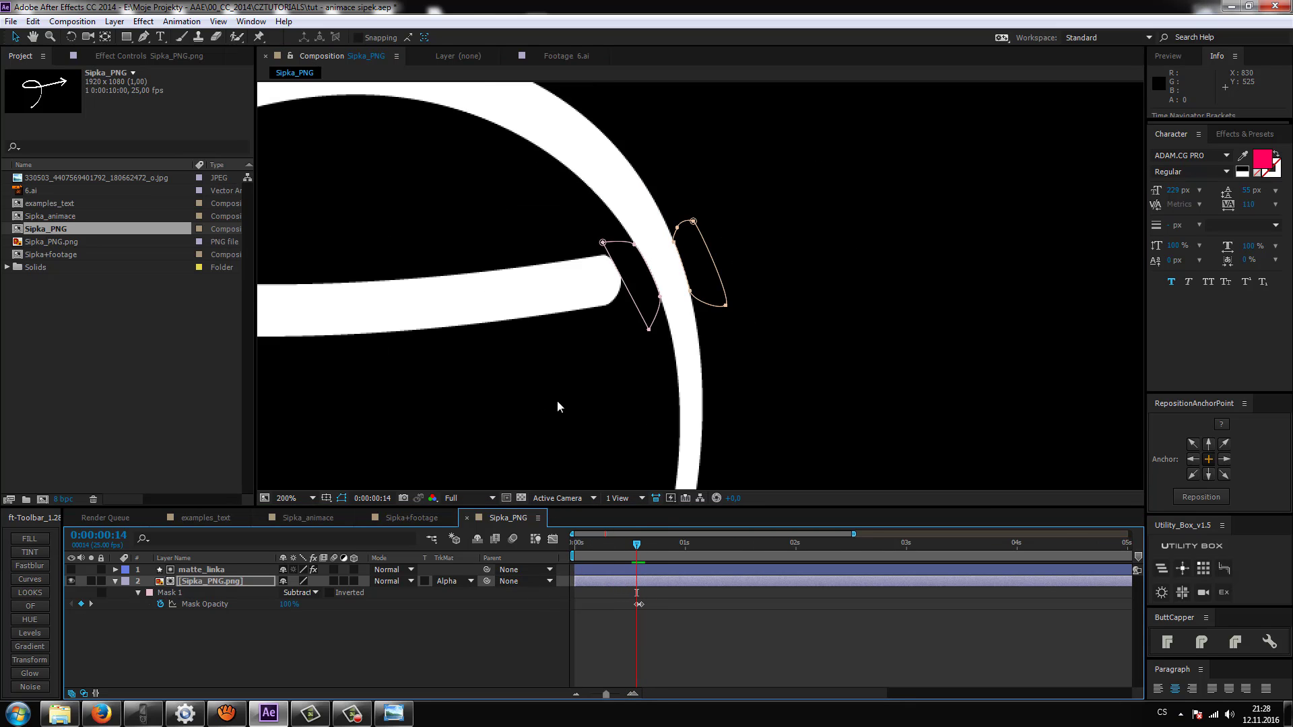
key(Page_Down)
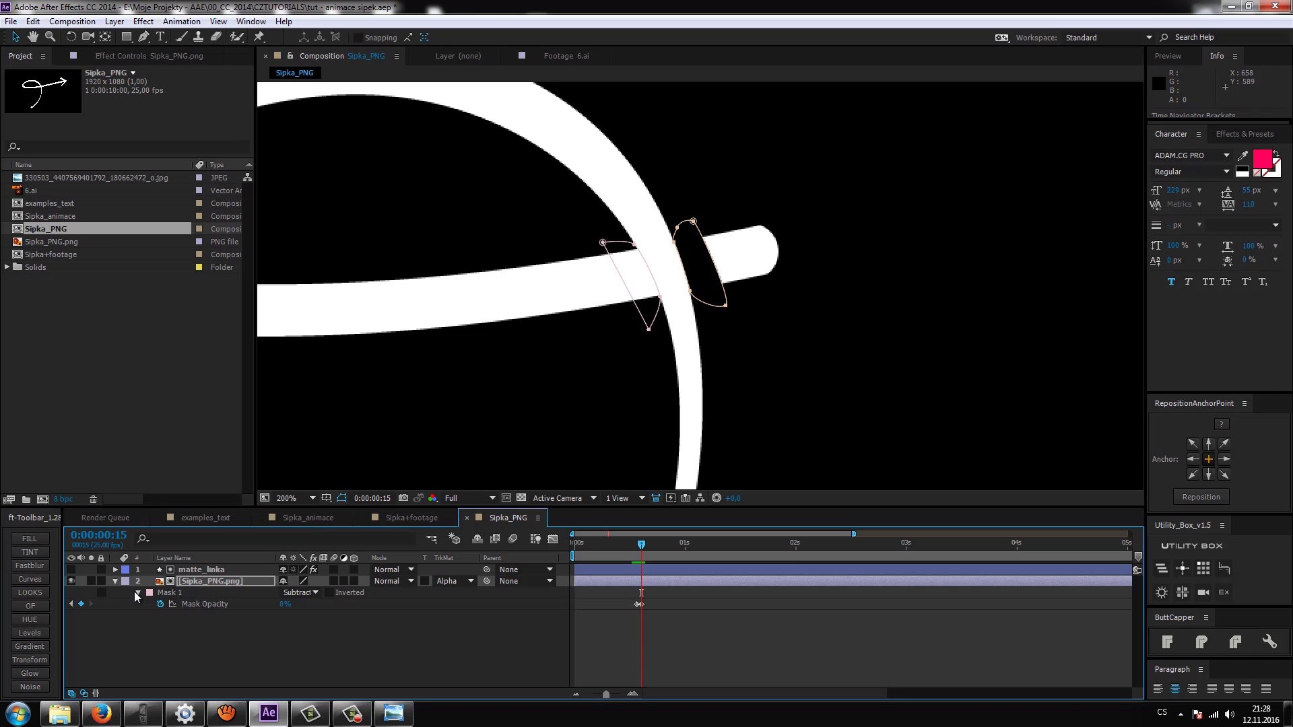
click(113, 582)
Collapse Mask 1 and keyframe Mask 2's opacity to 0% at frame 15
click(138, 613)
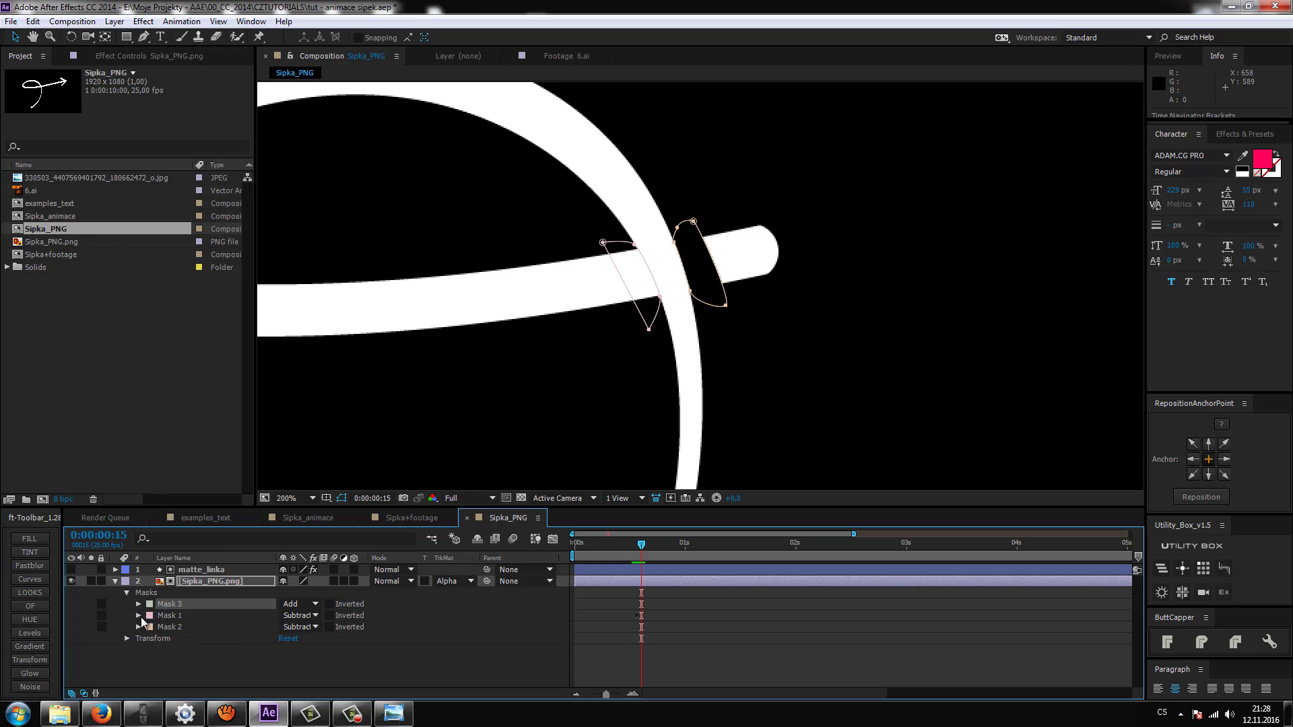
click(162, 624)
click(138, 624)
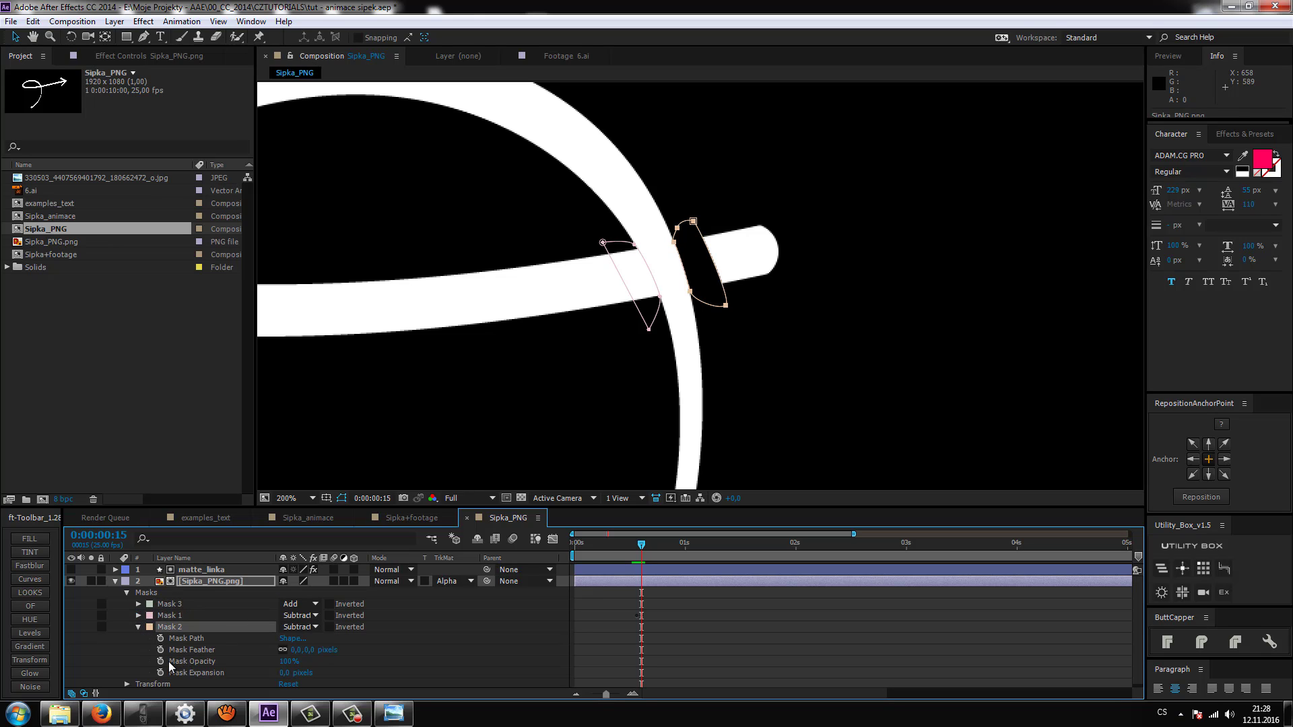
click(161, 661)
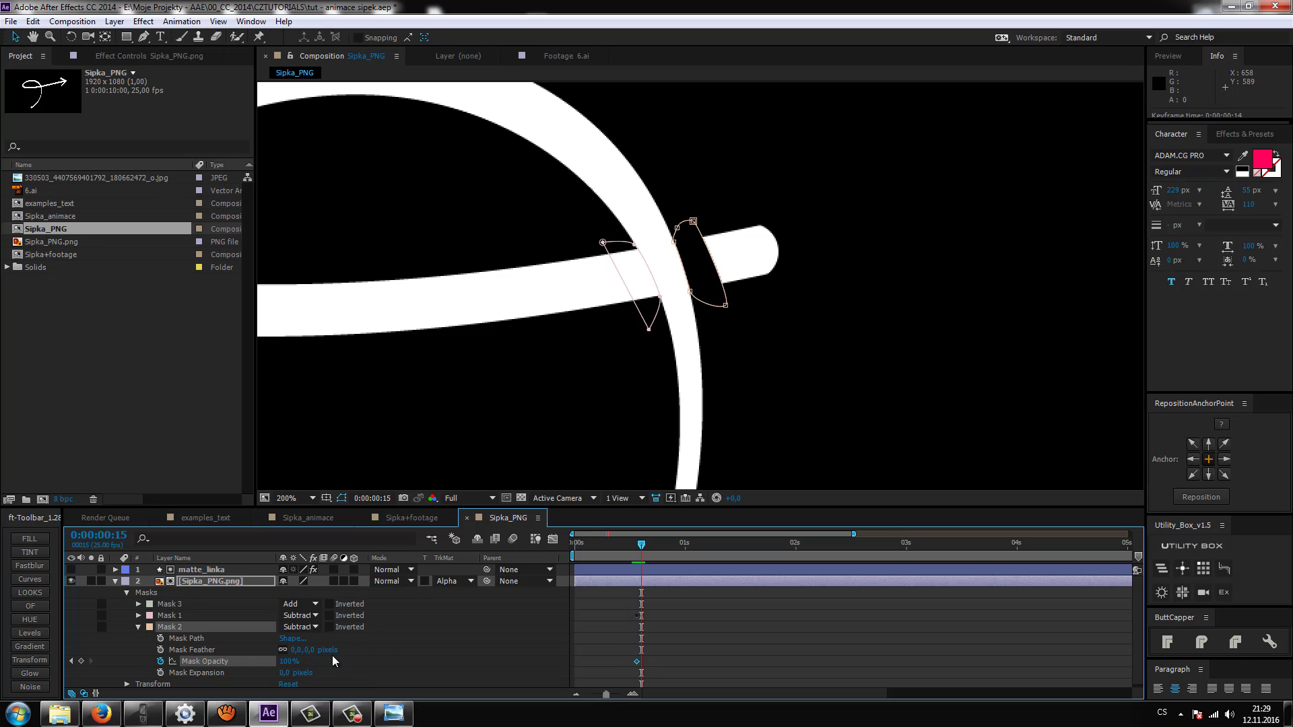
text(0)
click(653, 628)
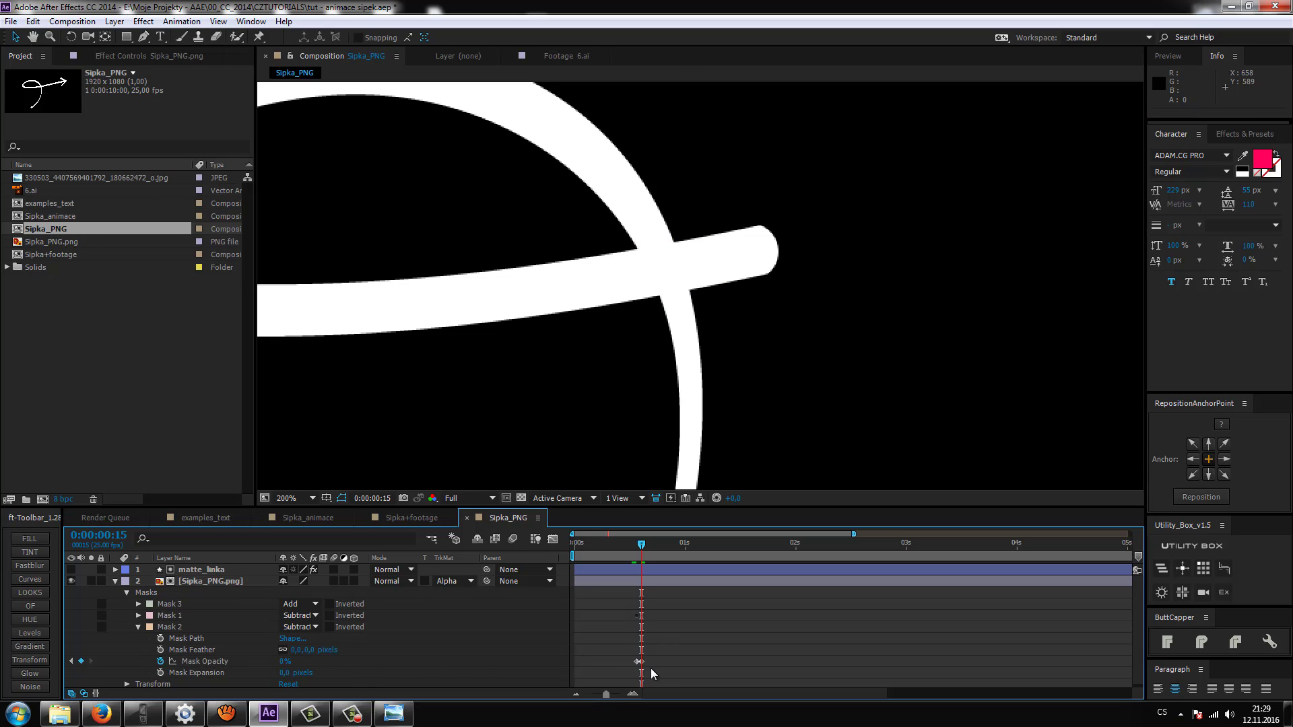
Step between frames 13 and 15, zoomed in on the stroke's end, to check the crossing
key(Page_Up)
key(Page_Up)
key(Page_Down)
key(Page_Down)
key(Page_Up)
key(Page_Up)
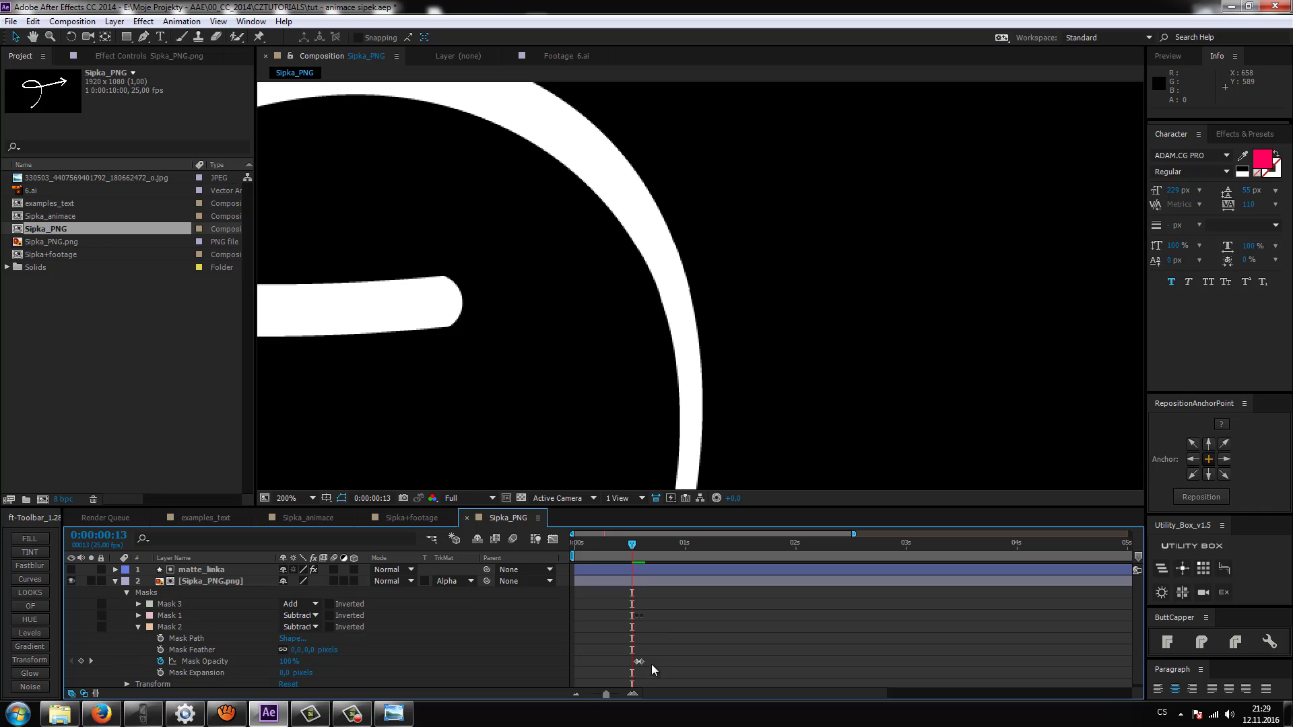
key(Page_Down)
key(comma)
key(comma)
key(comma)
key(period)
key(period)
key(period)
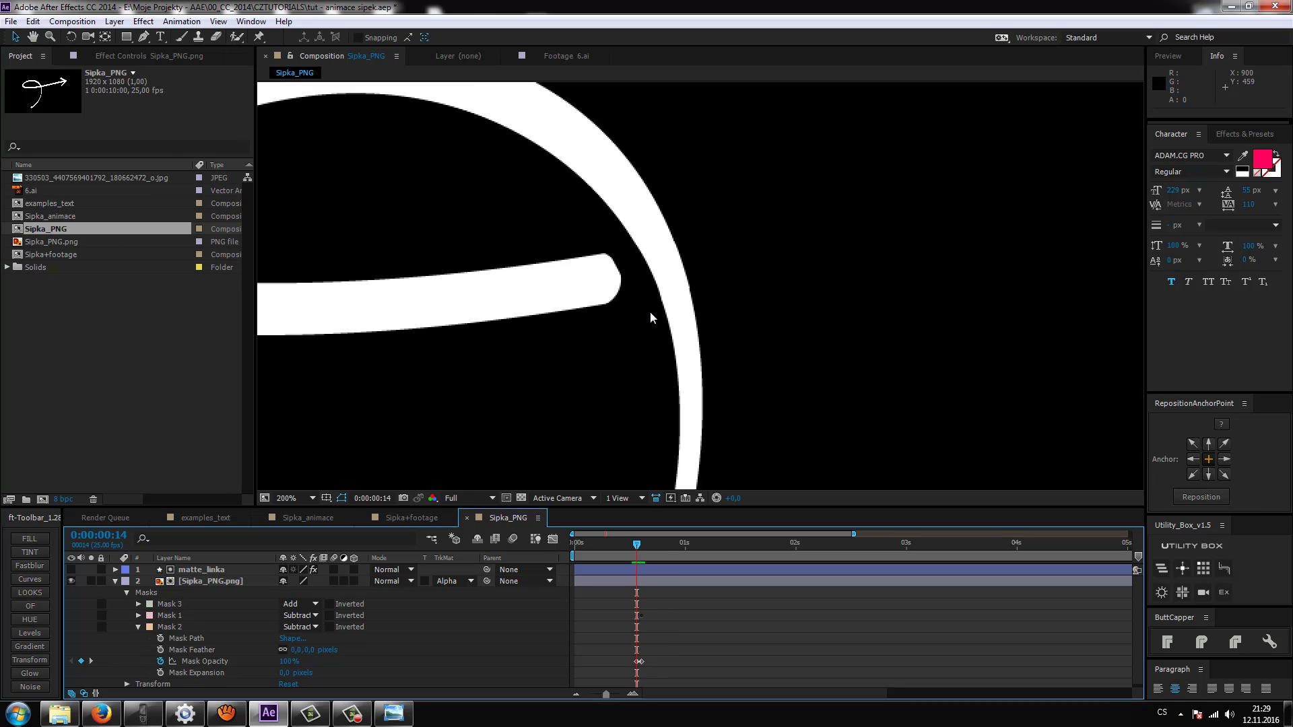
key(period)
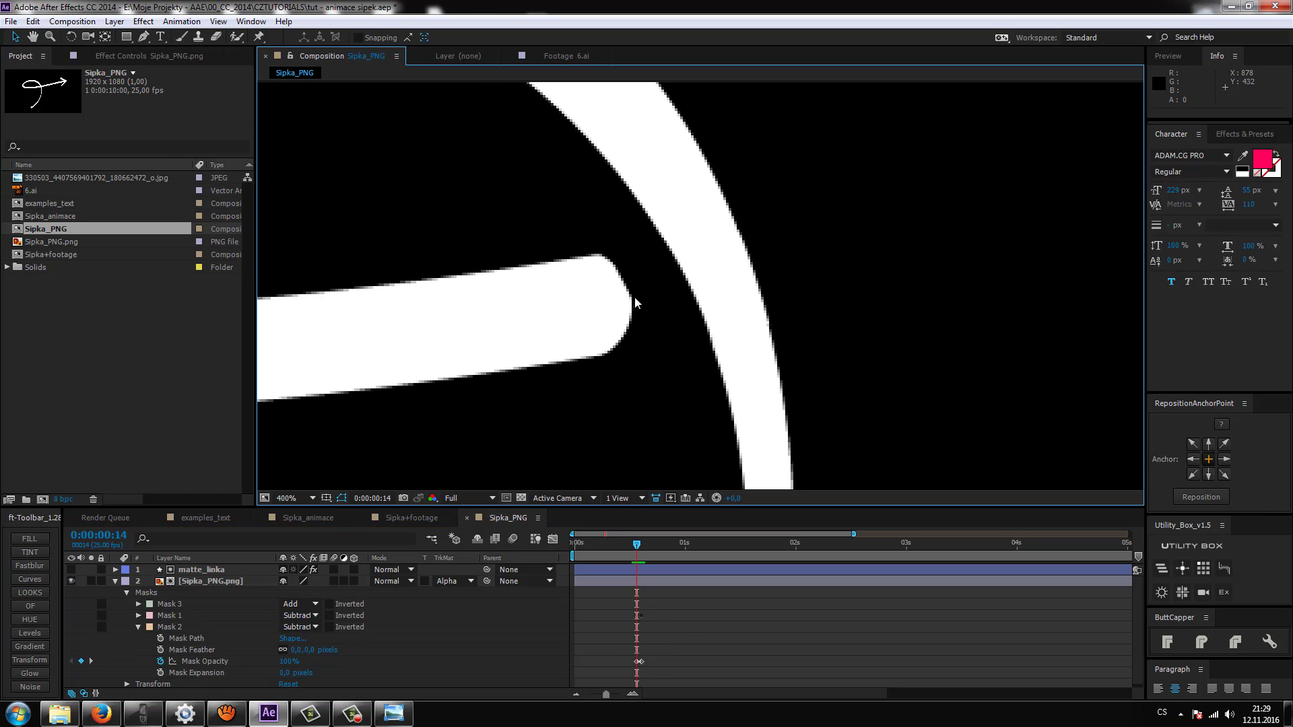
key(Page_Up)
drag(557, 319, 658, 309)
key(Page_Down)
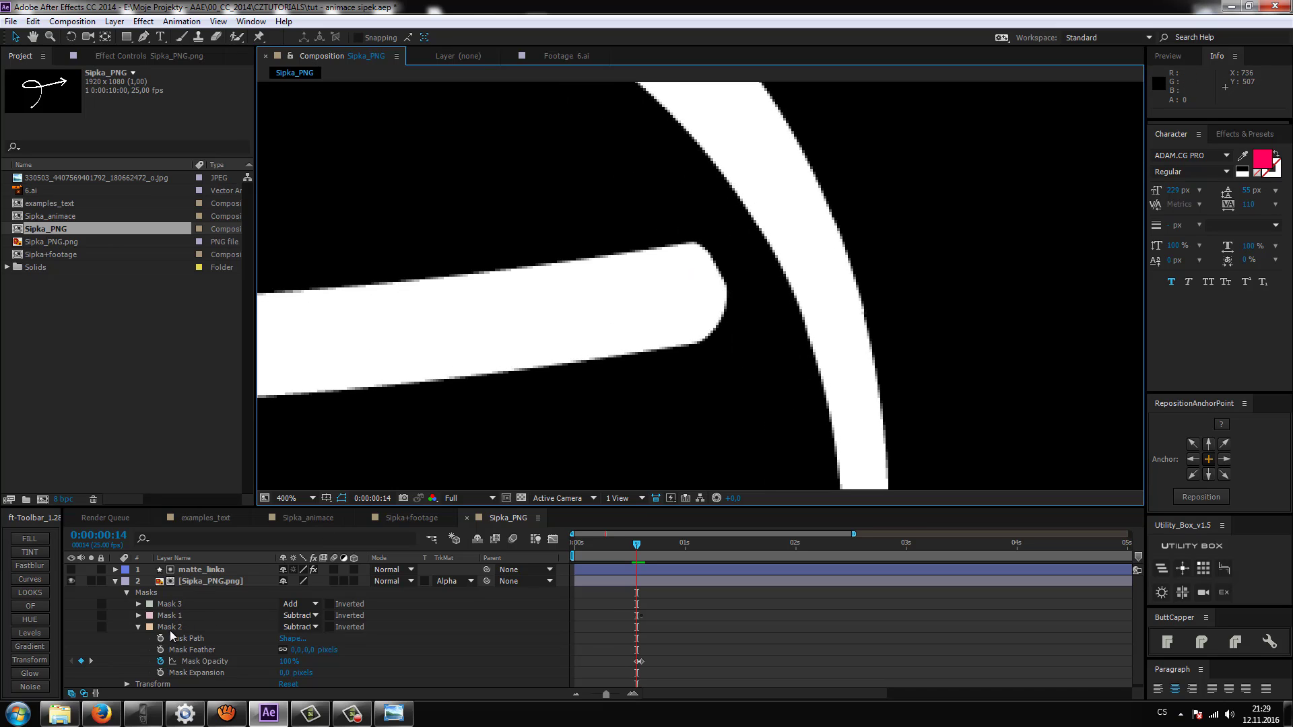
scroll(753, 339, down, 1)
scroll(754, 340, down, 1)
scroll(731, 373, down, 4)
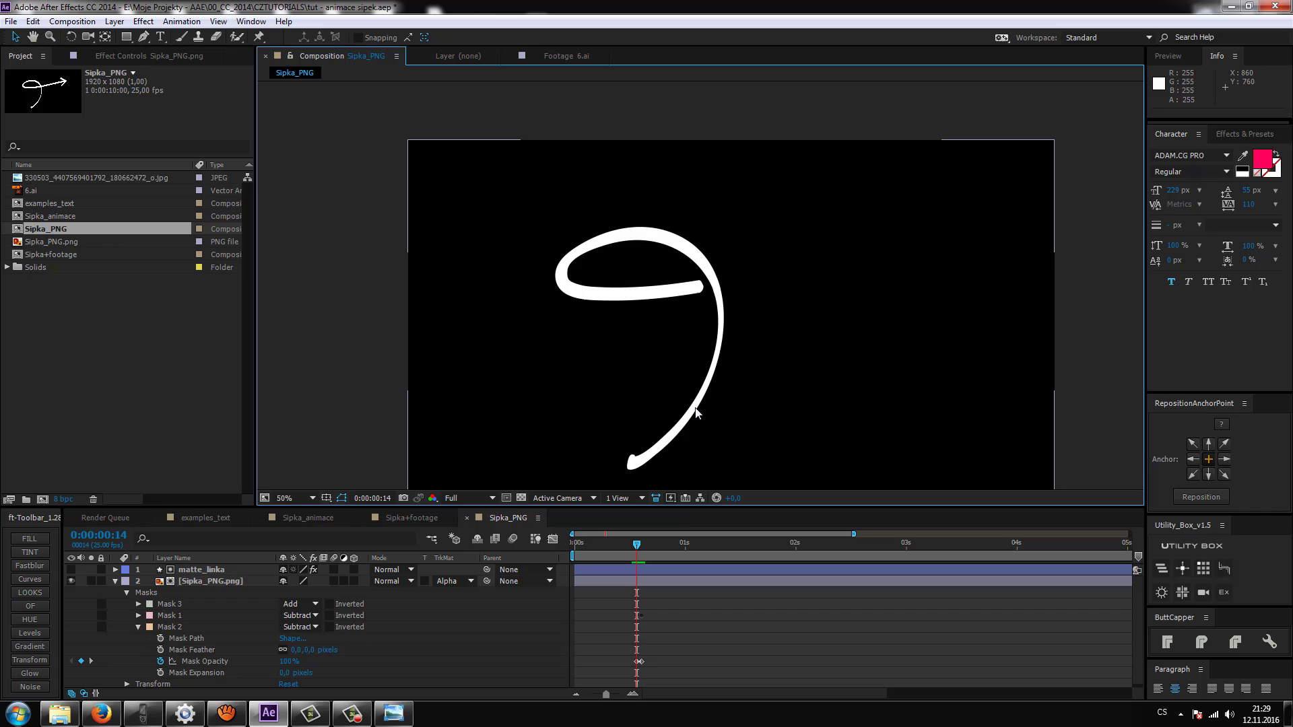
Preview the animation, then check frames 19 and 14 with the loop crossing zoomed and centred
click(630, 556)
key(KP_0)
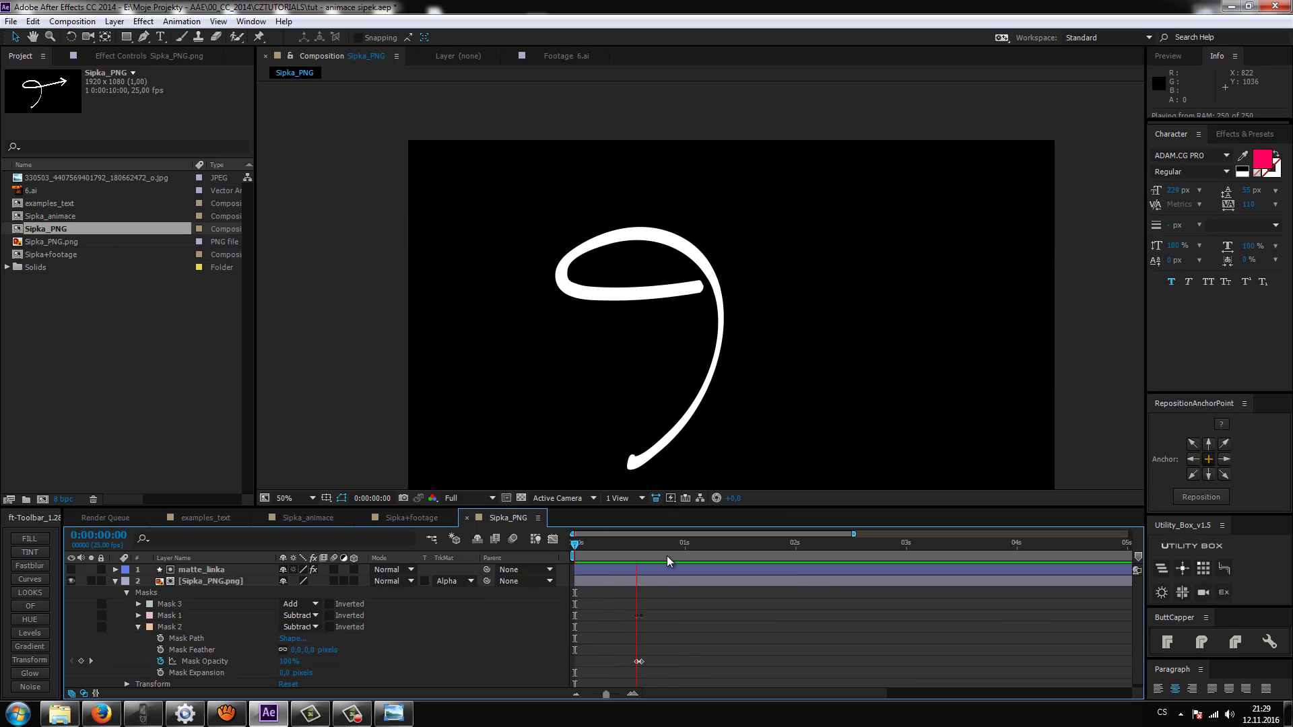
click(602, 553)
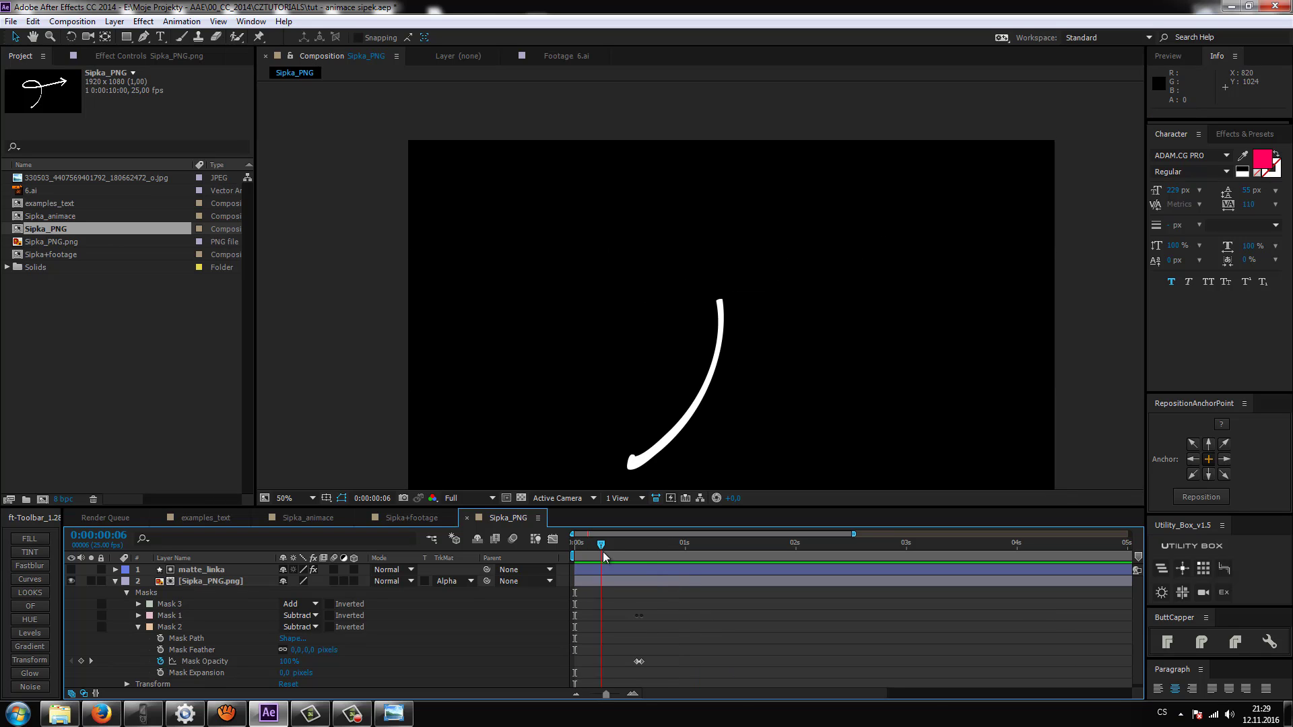
drag(603, 551, 659, 556)
key(period)
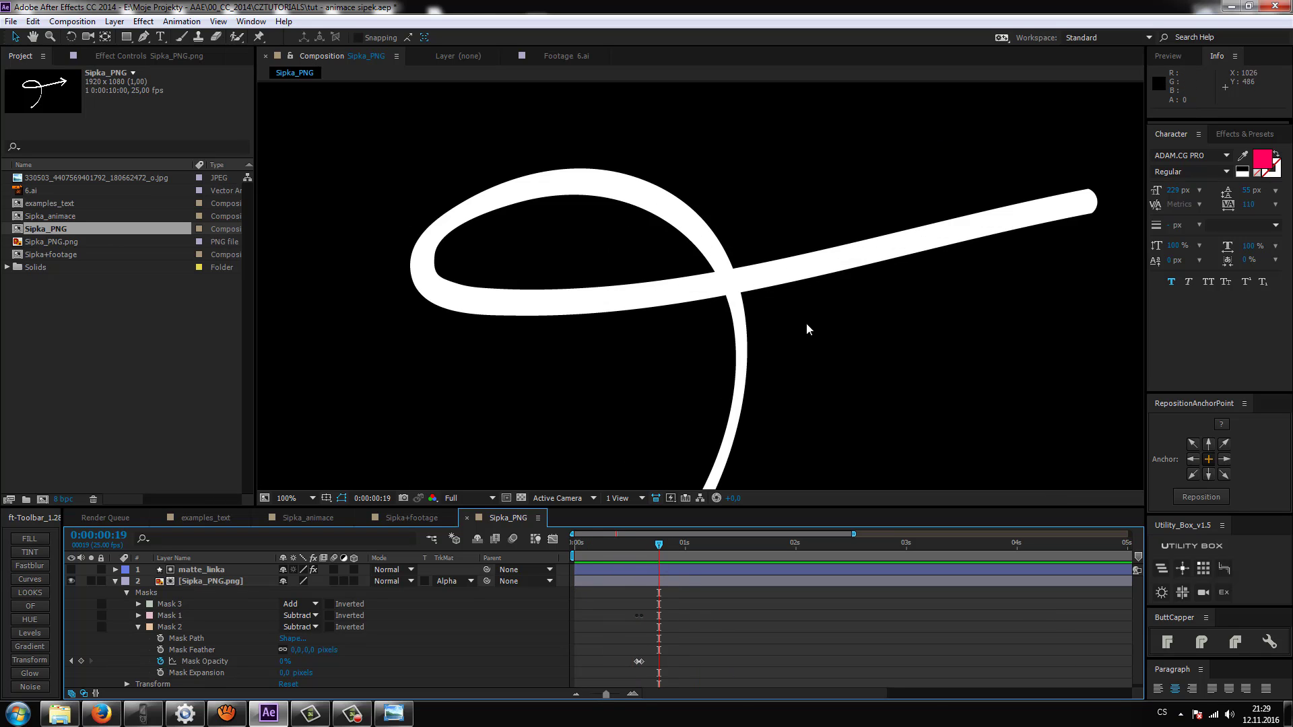
drag(805, 328, 697, 354)
drag(637, 389, 638, 348)
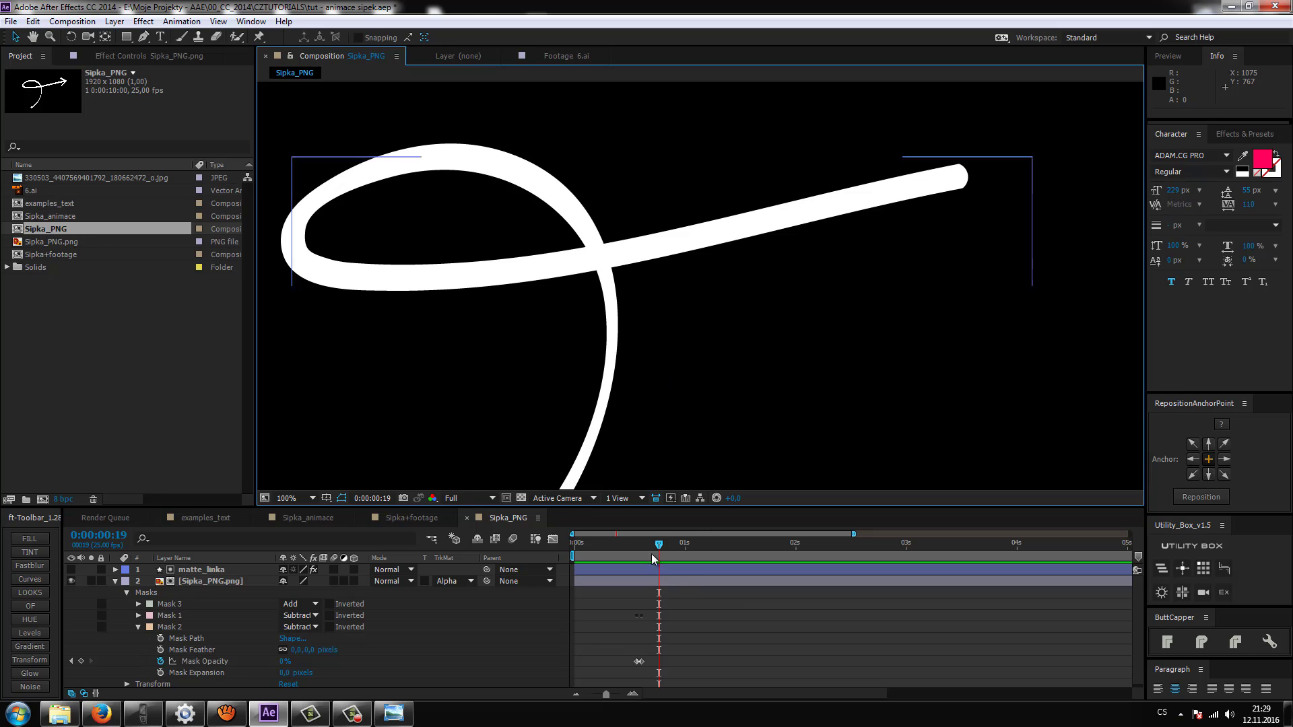
drag(658, 547, 636, 546)
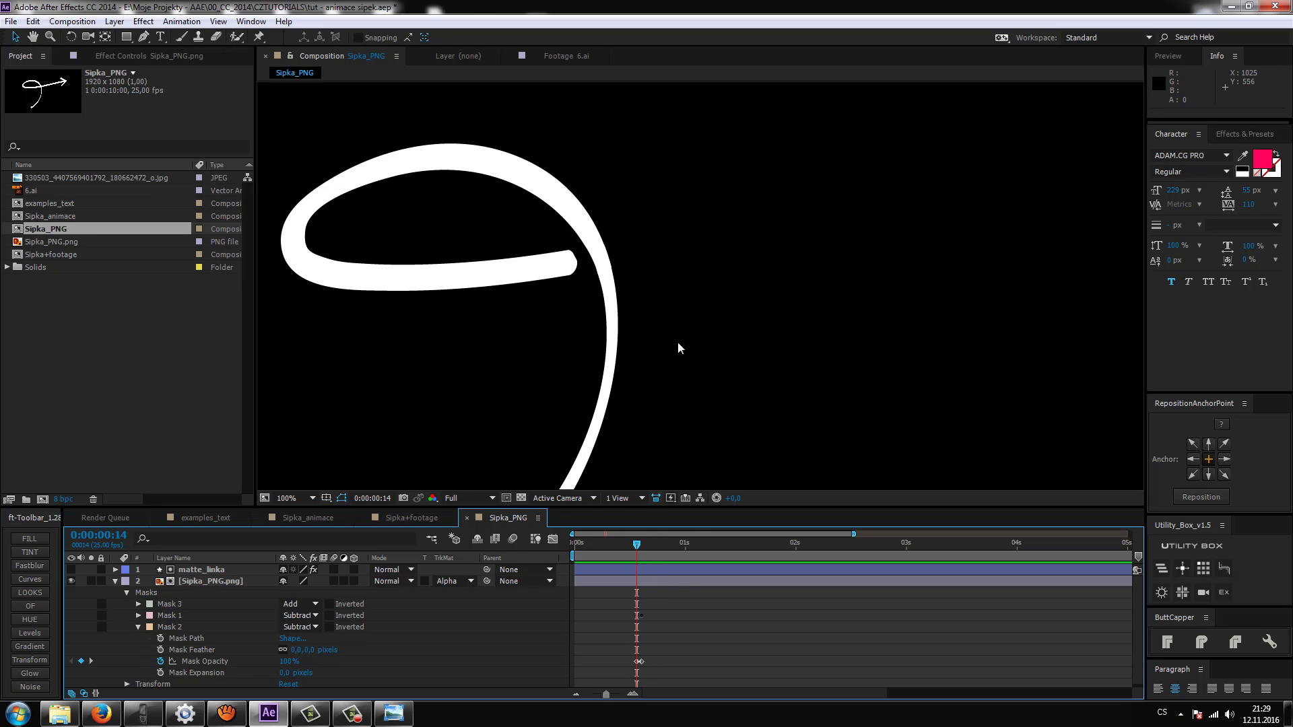
Check frames 12–13 and 24, collapse the layer's masks, and play a RAM preview
key(comma)
drag(633, 548, 631, 545)
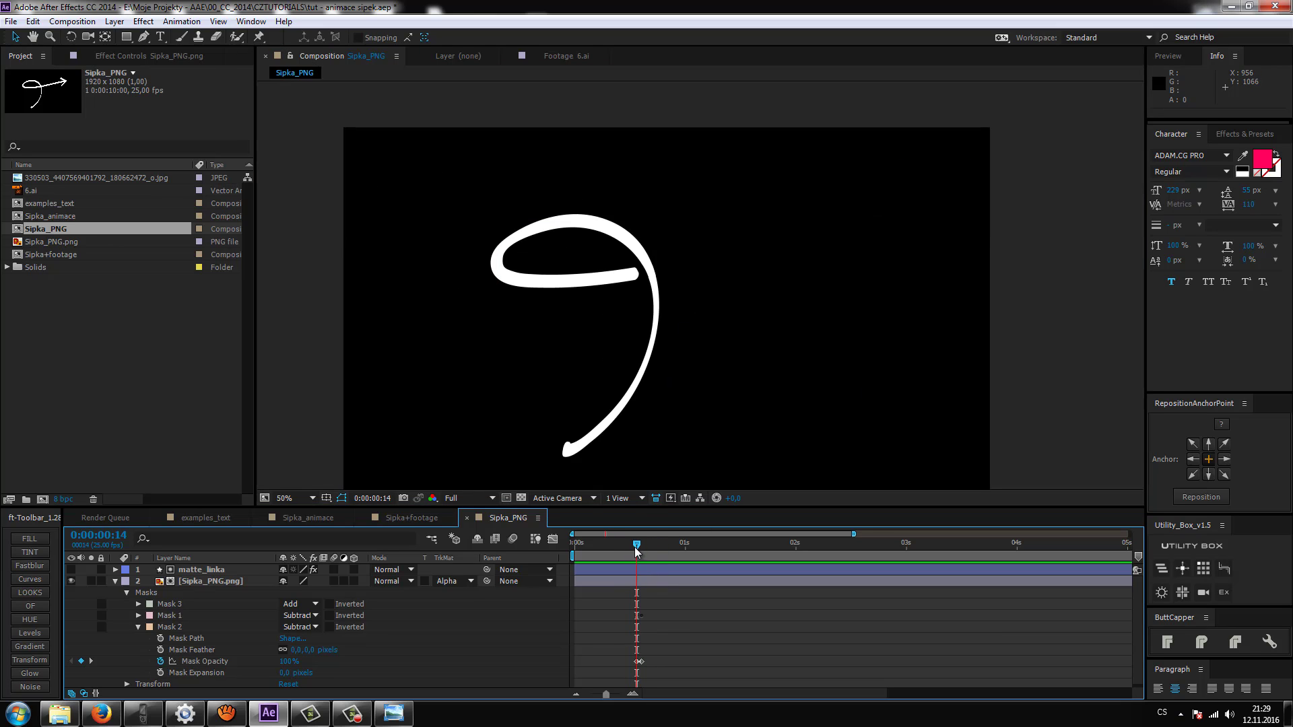
key(Page_Down)
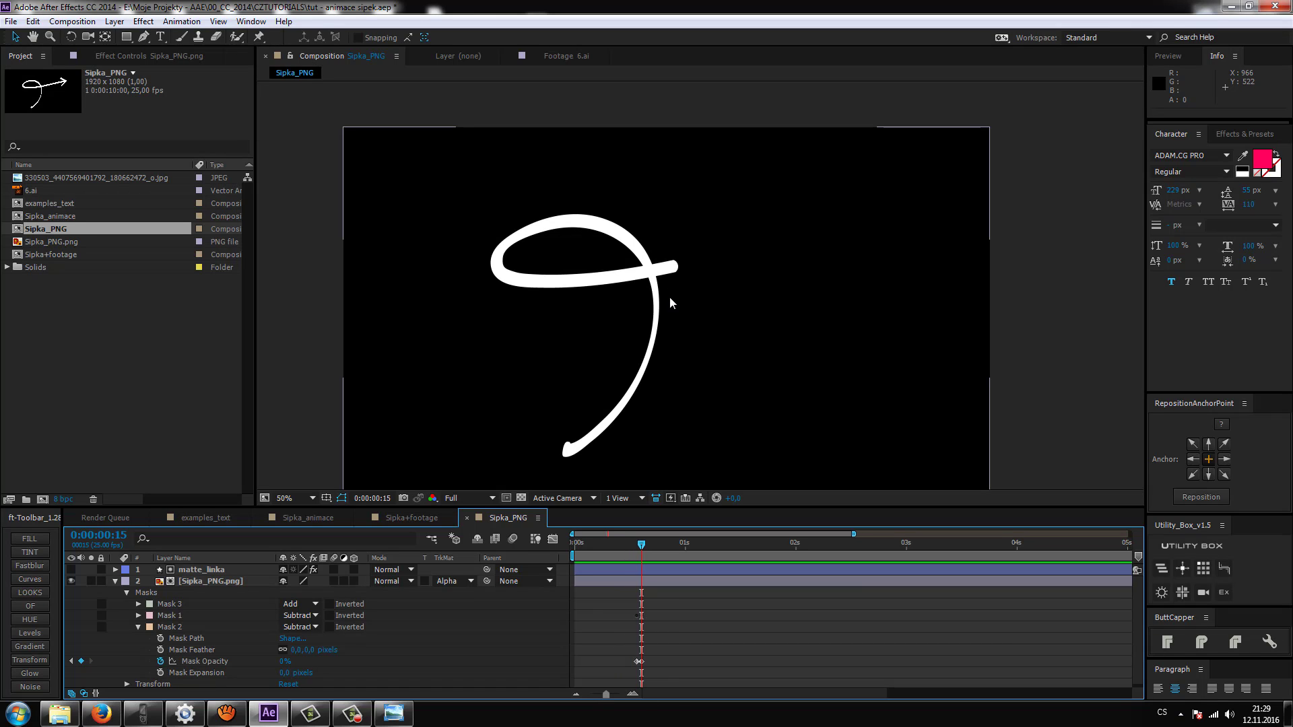
key(Page_Up)
key(Page_Up)
key(Page_Up)
key(Page_Down)
key(Page_Down)
key(Page_Down)
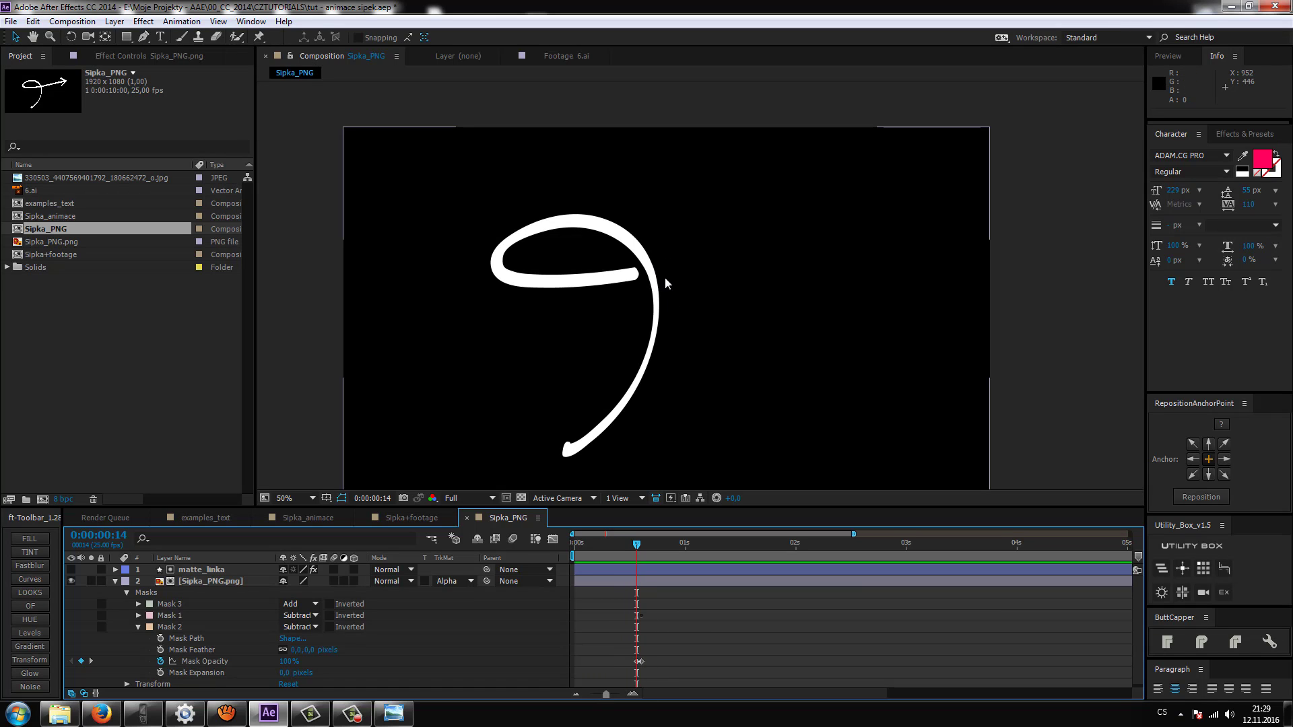
key(Page_Up)
key(Page_Up)
key(Page_Up)
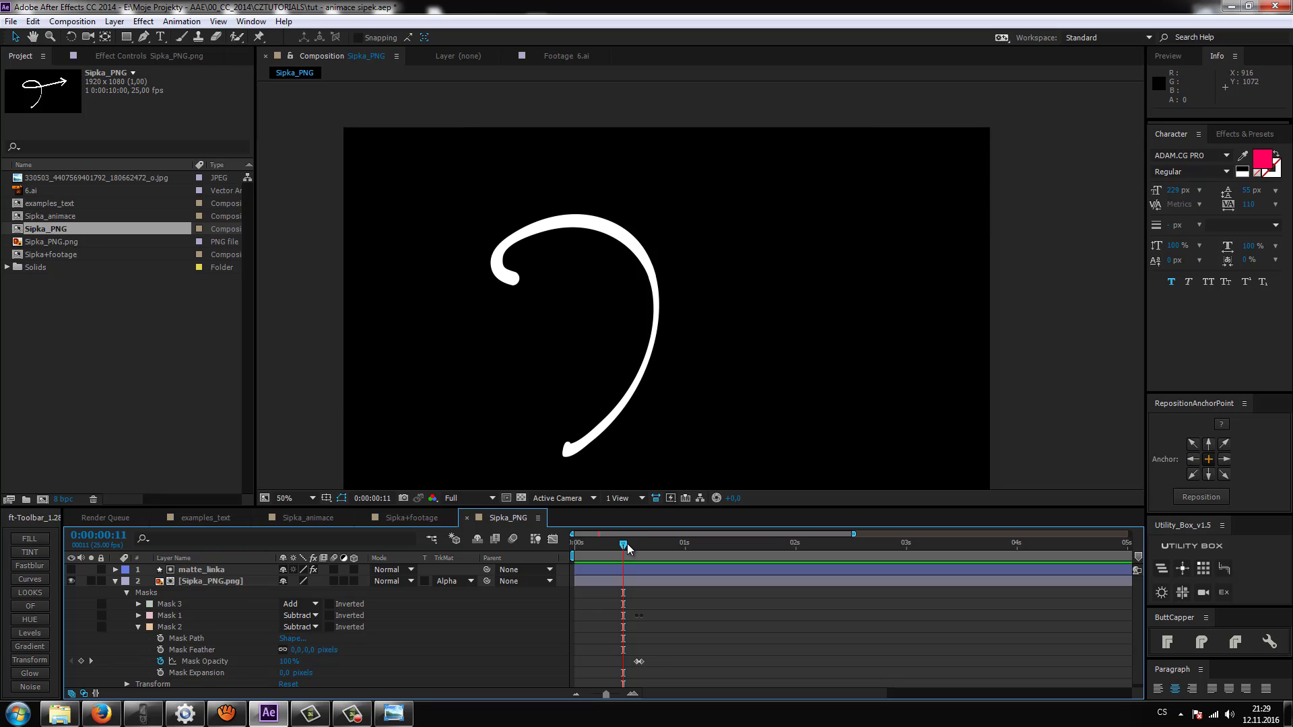
drag(627, 544, 681, 554)
scroll(717, 269, up, 2)
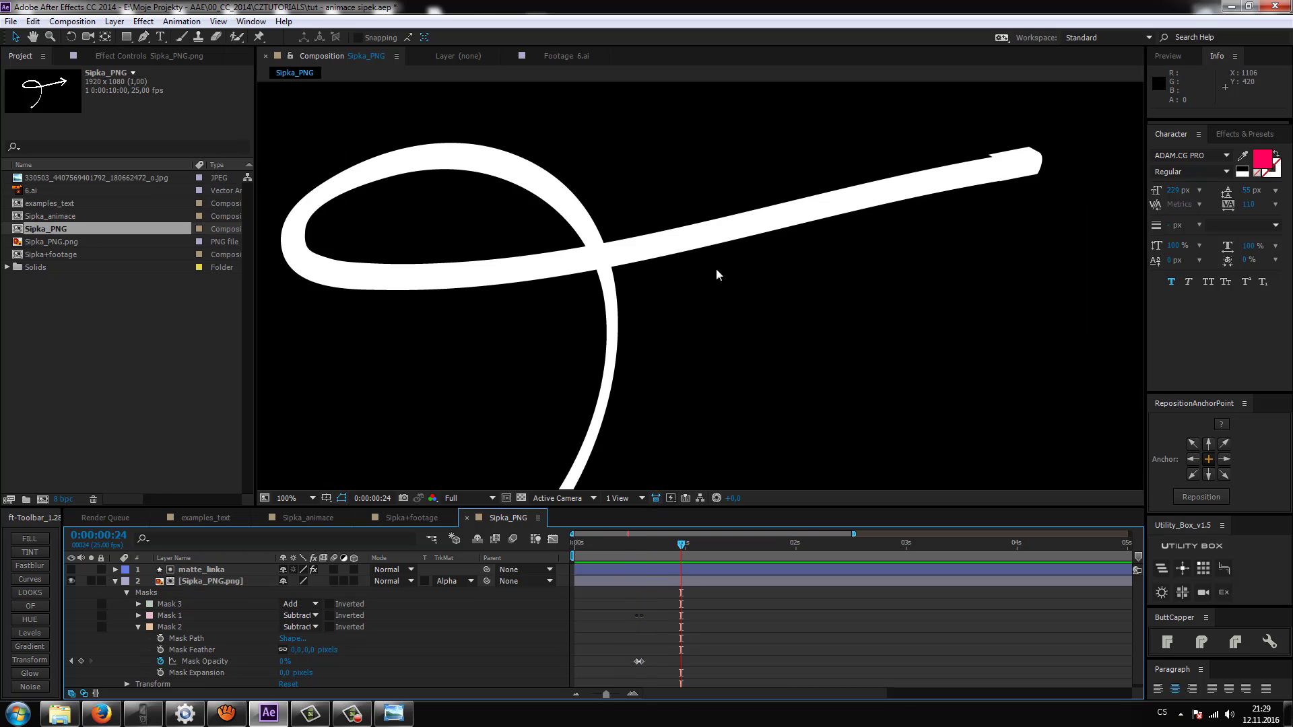
scroll(617, 337, up, 1)
scroll(556, 373, down, 3)
drag(556, 373, 660, 258)
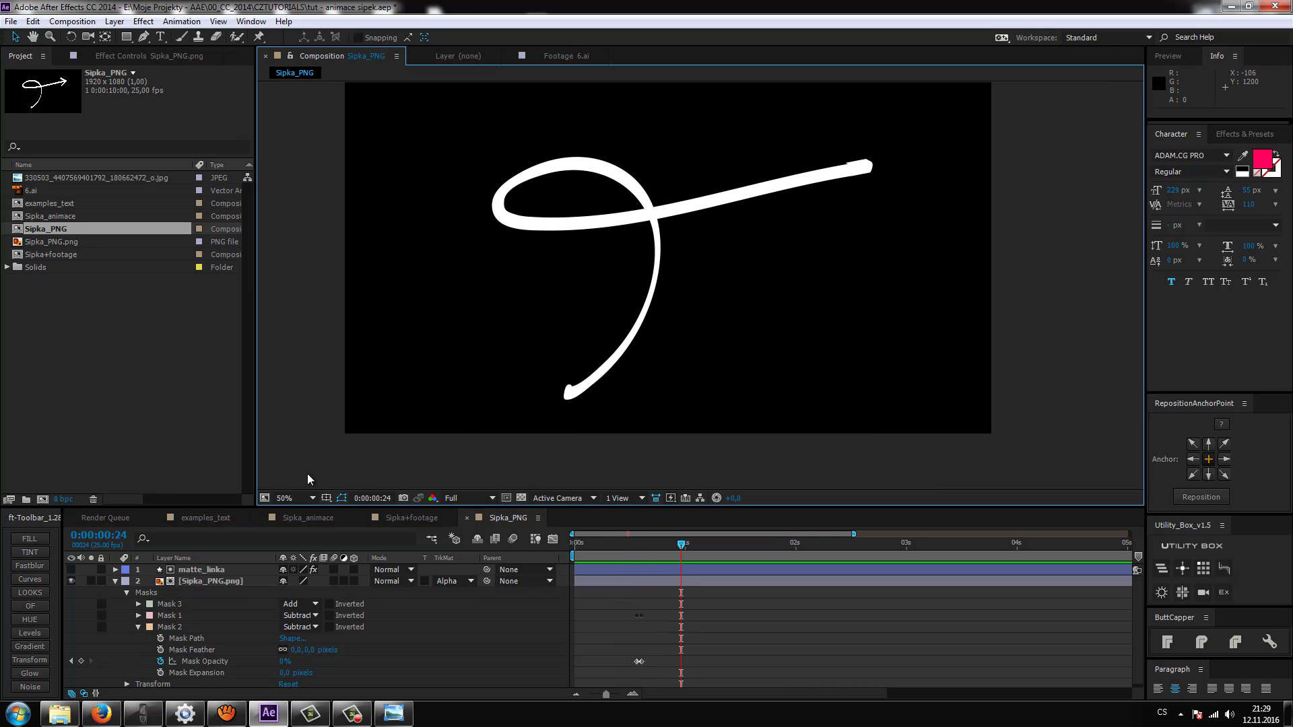
click(115, 581)
key(KP_0)
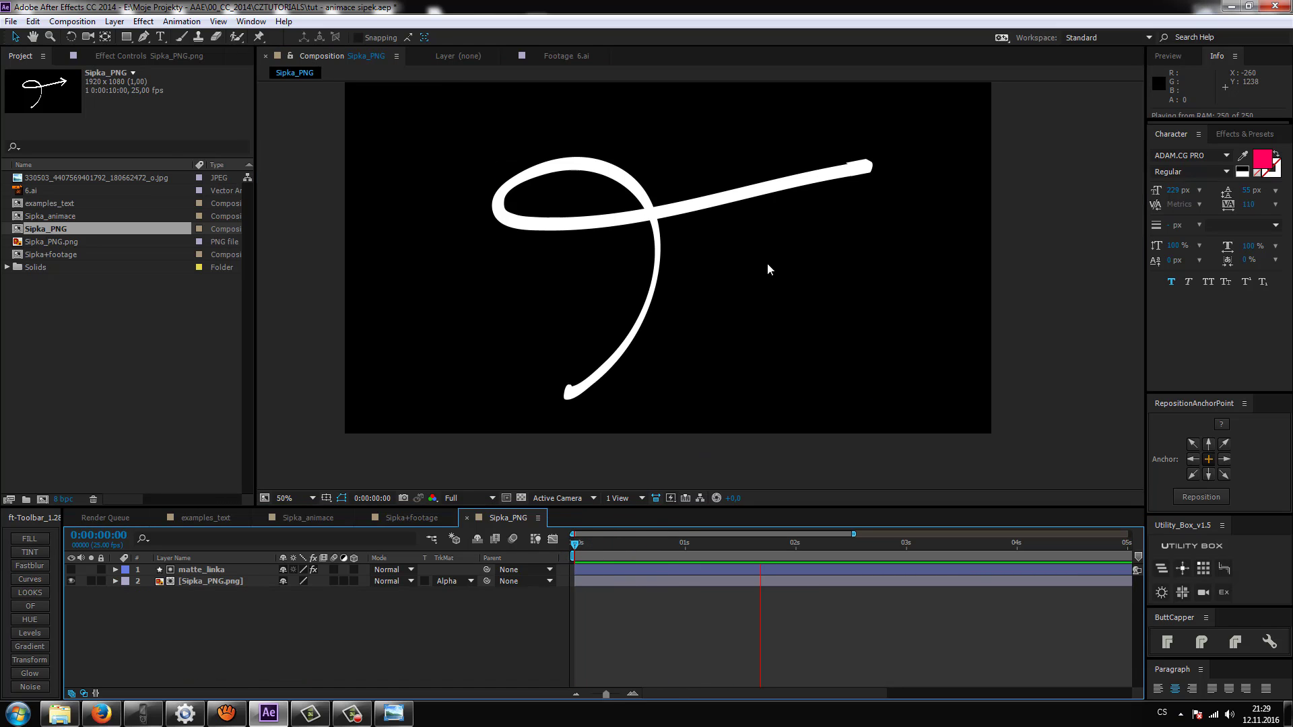
scroll(827, 262, up, 1)
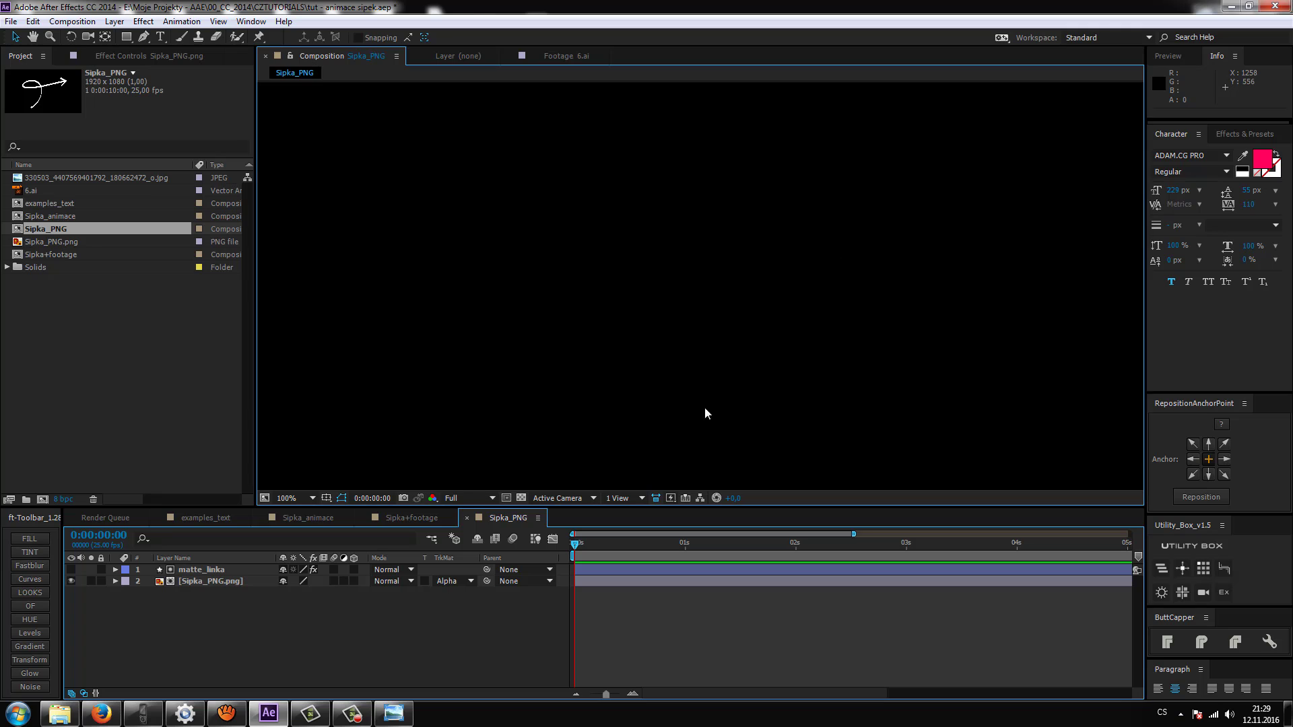
scroll(704, 407, down, 1)
key(KP_0)
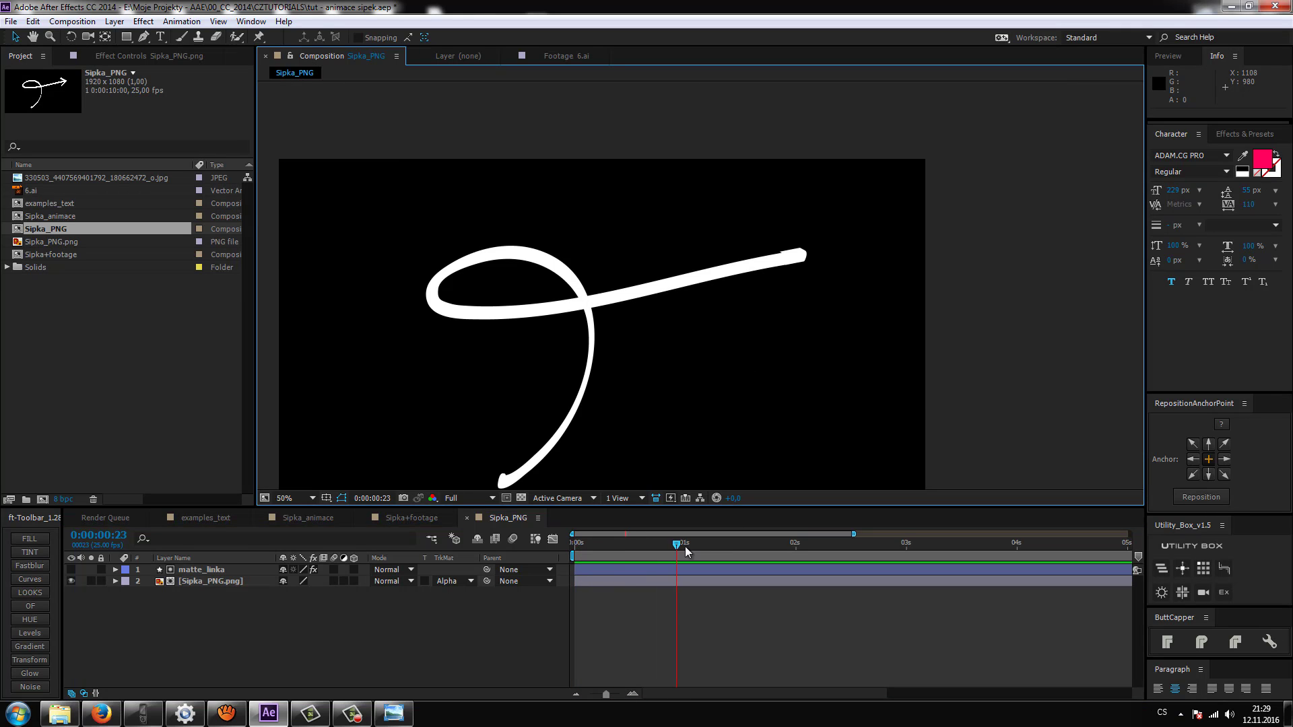
scroll(816, 332, up, 2)
scroll(816, 333, down, 1)
scroll(745, 297, up, 2)
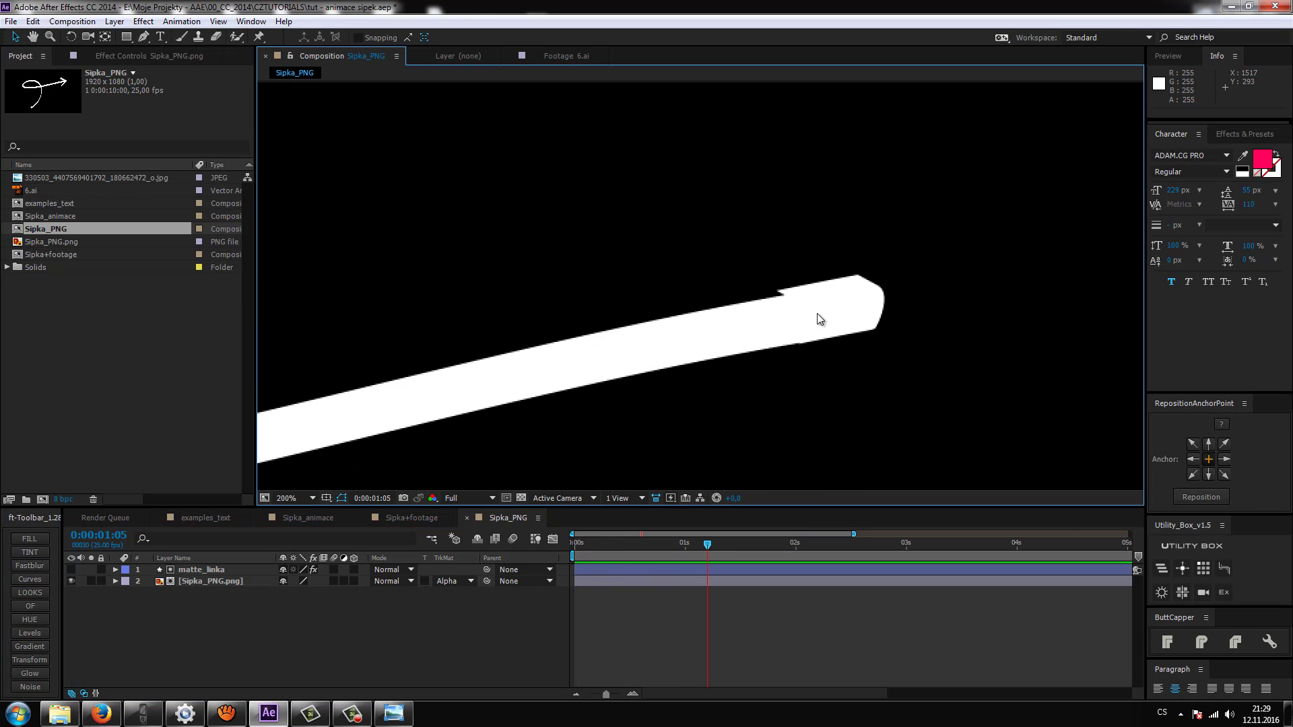
scroll(816, 289, down, 3)
scroll(681, 358, up, 2)
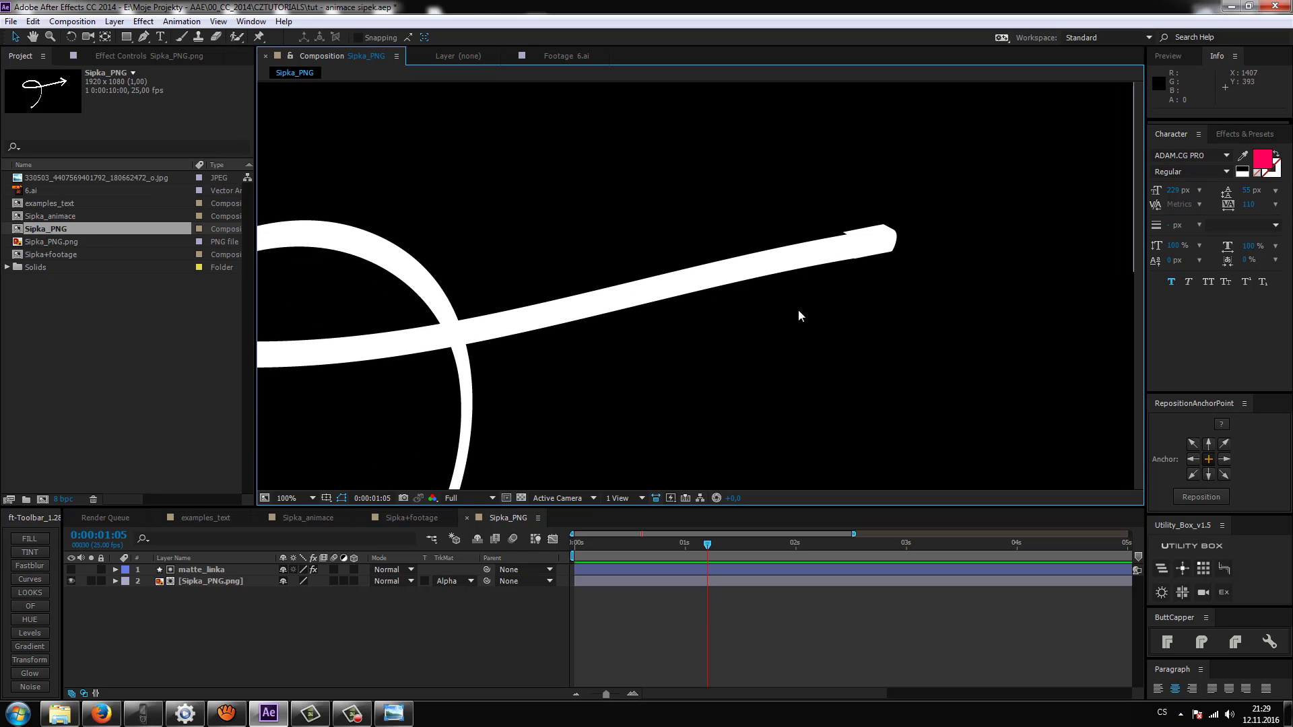
scroll(791, 313, down, 2)
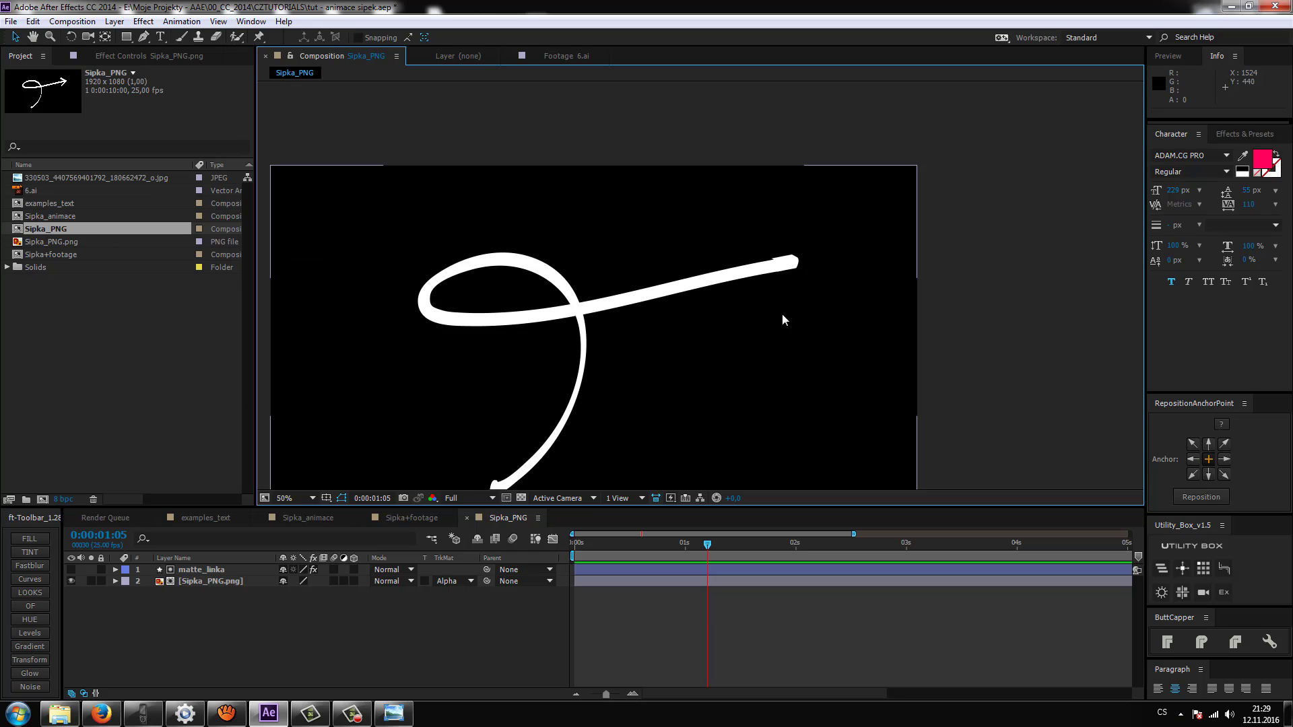
click(596, 557)
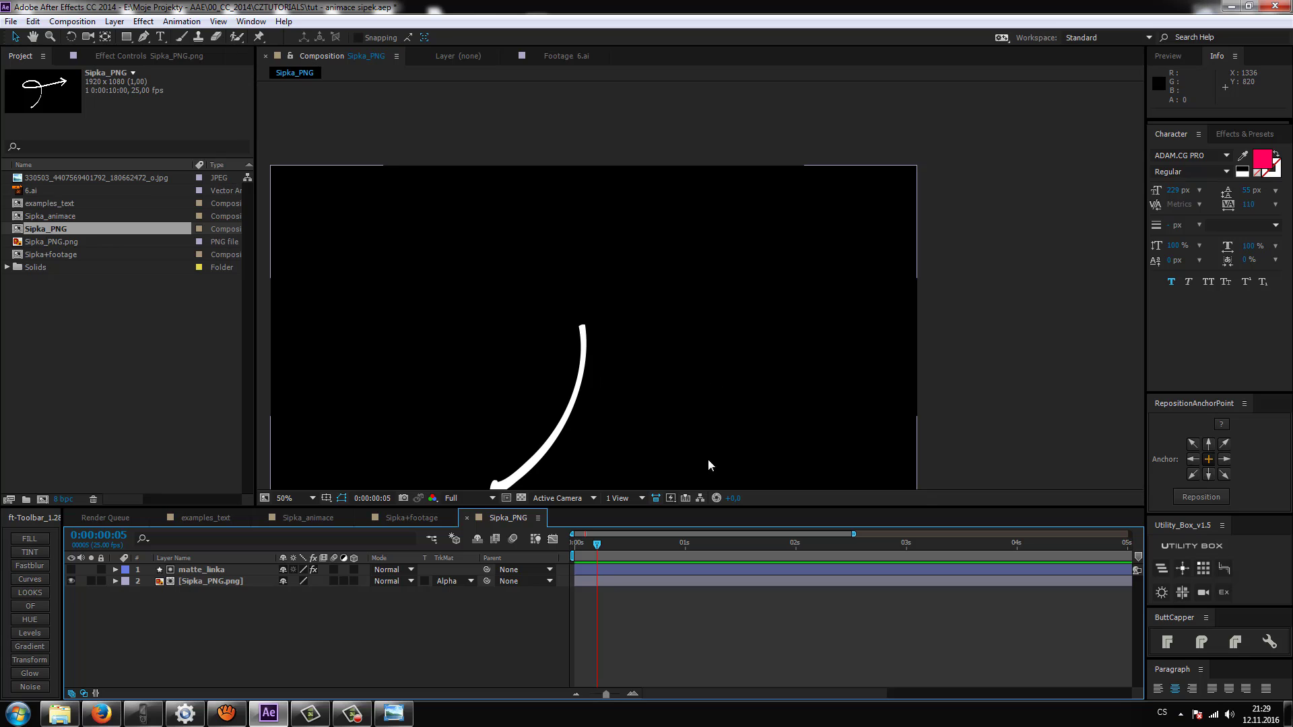
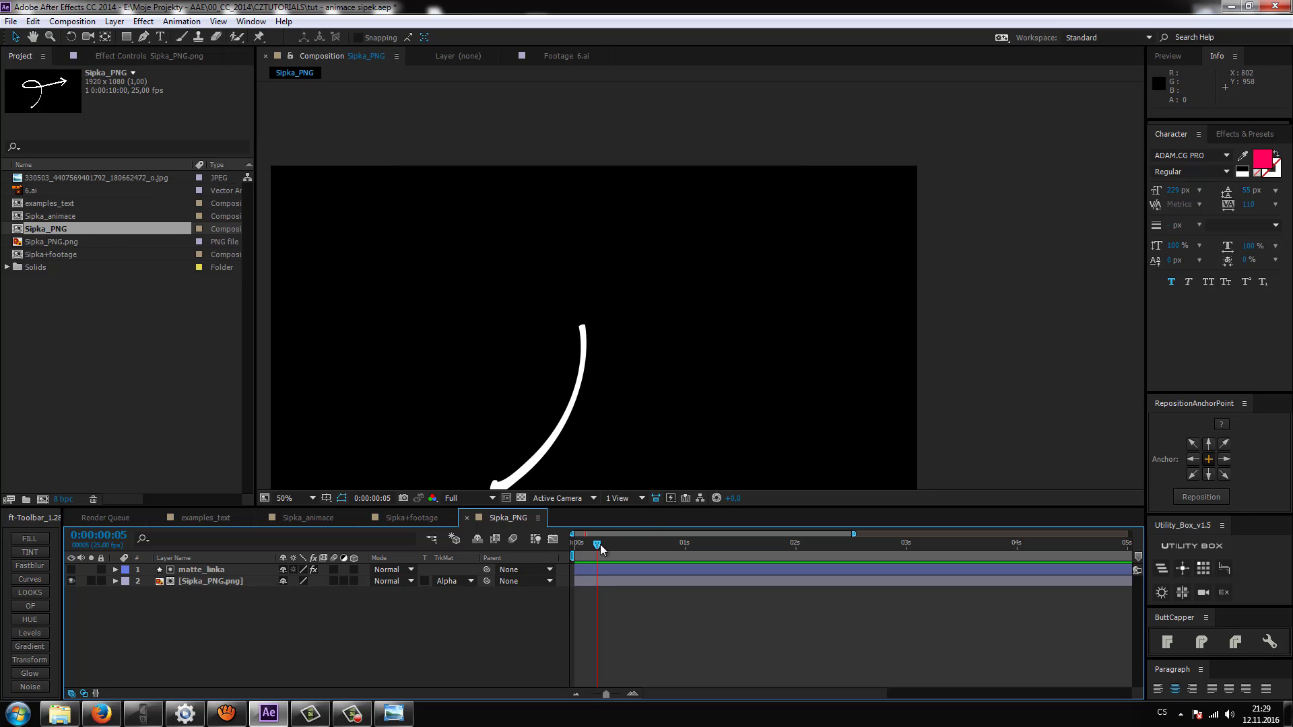
Scrub the Sipka_PNG stroke forward, then scrub back through the Sipka_animace arrow animation
drag(600, 544, 660, 548)
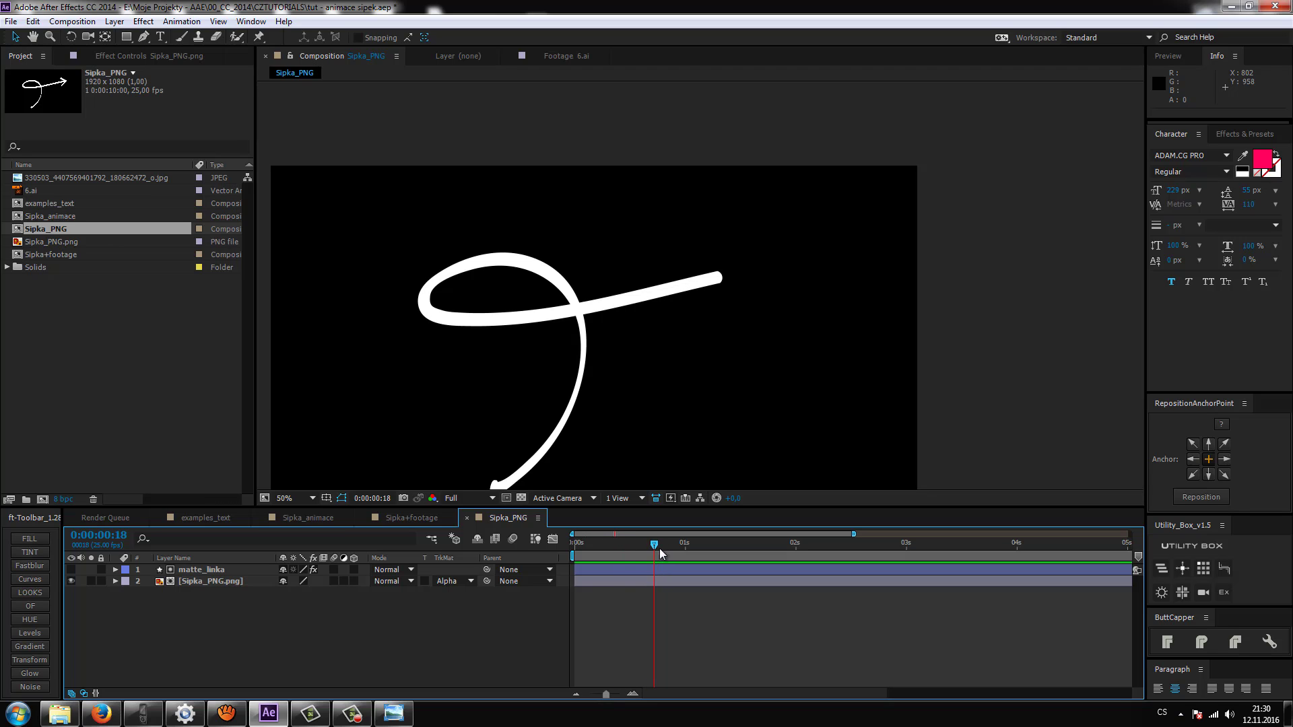
click(298, 516)
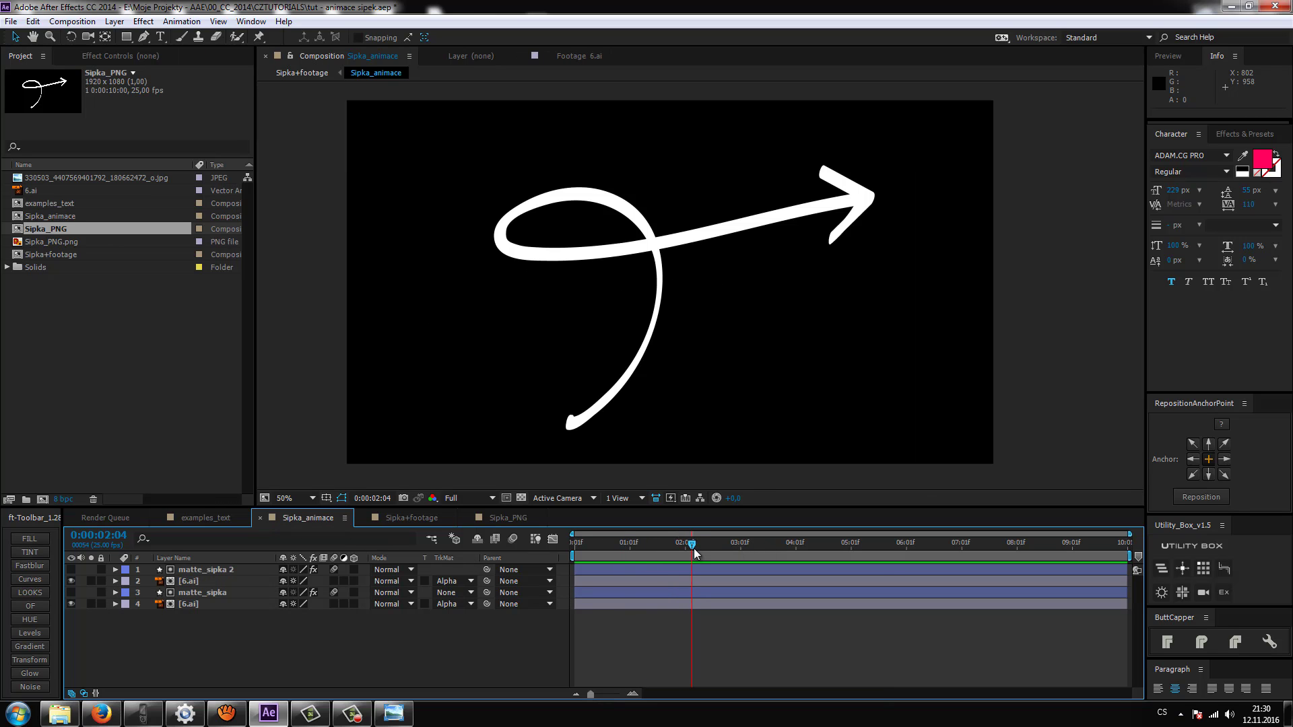
mouse_move(640, 556)
mouse_down()
mouse_move(613, 560)
mouse_move(633, 563)
mouse_up()
Return to Sipka_PNG, scrub to 0:00:01:20 and pan the viewer to show the whole loop
click(495, 519)
mouse_move(672, 548)
mouse_down()
mouse_move(634, 549)
mouse_move(774, 547)
mouse_up()
scroll(787, 296, up, 2)
scroll(887, 287, up, 2)
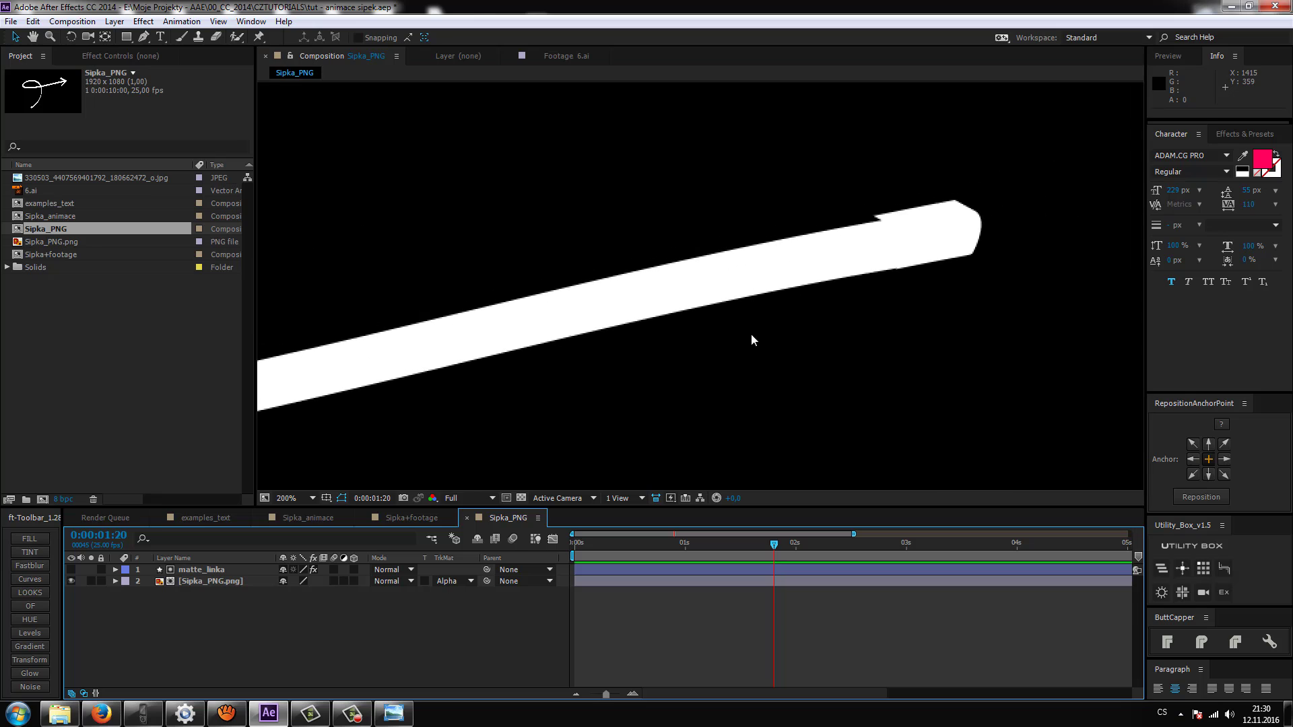
scroll(669, 367, down, 2)
scroll(626, 370, down, 1)
scroll(709, 330, up, 1)
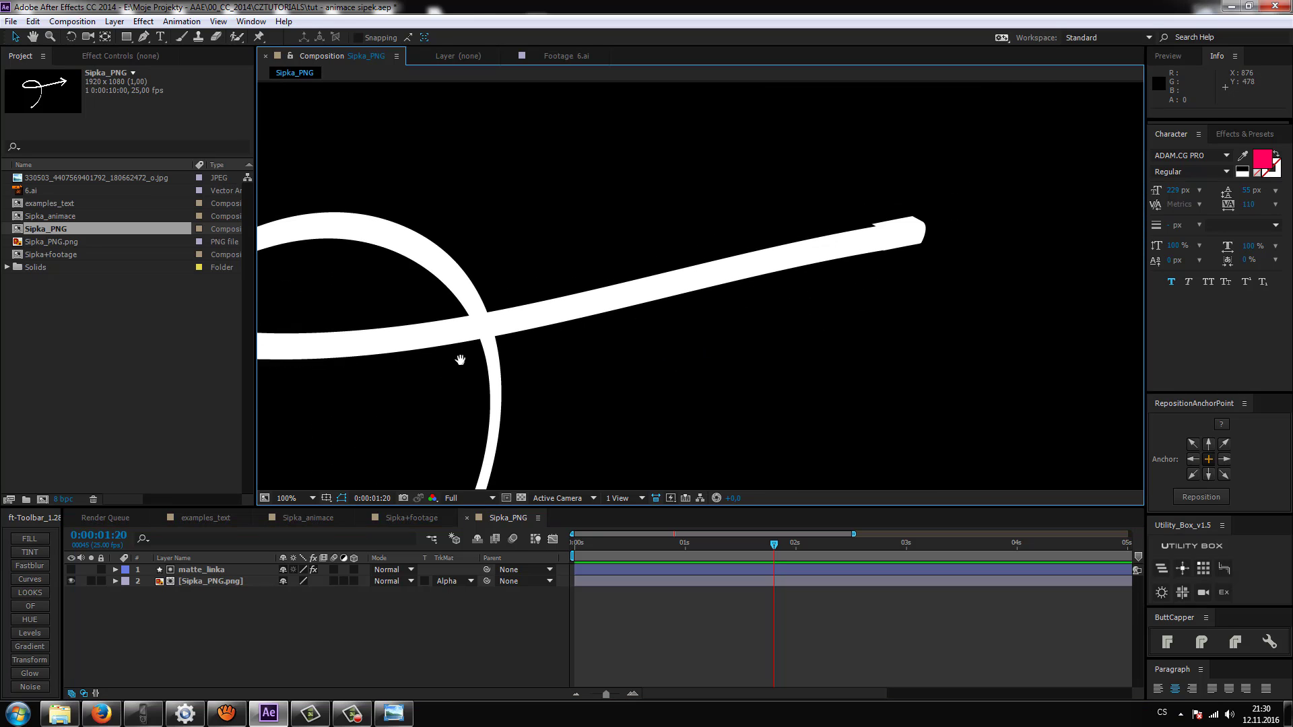
drag(460, 360, 601, 354)
Select the Sipka_PNG.png layer and zoom in on the stroke's tip
click(188, 582)
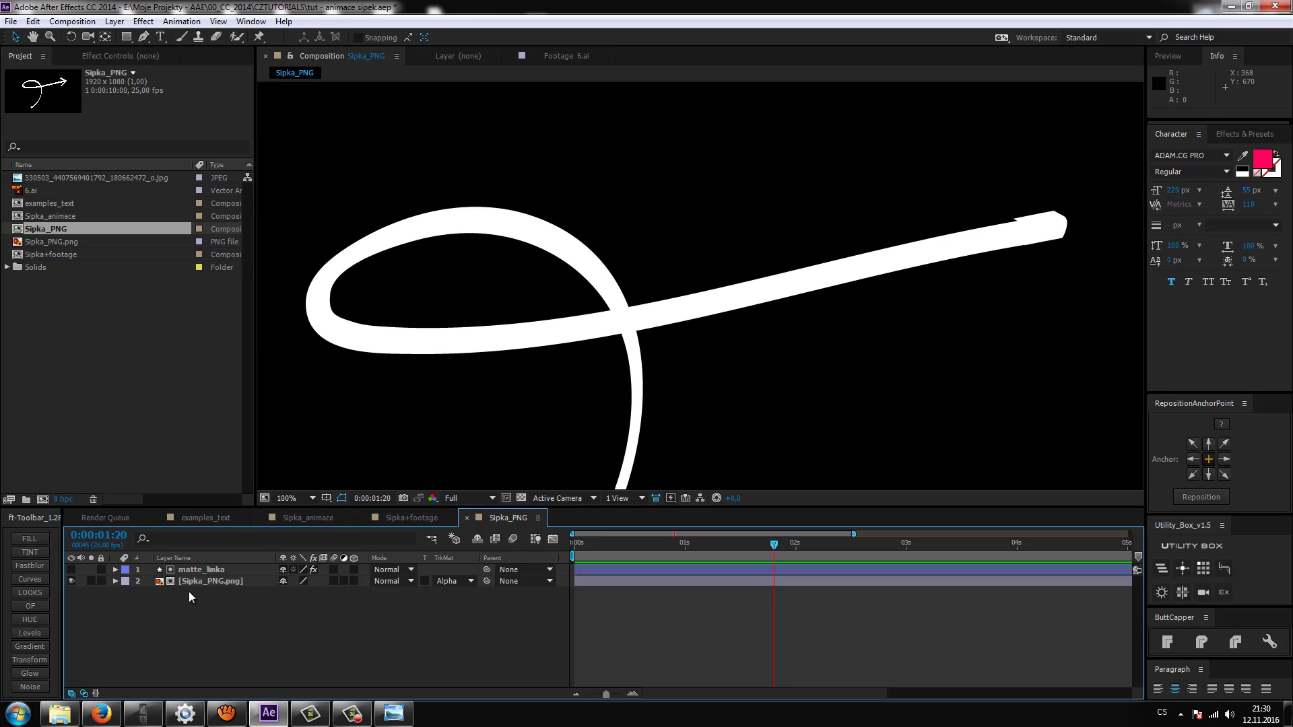
key(comma)
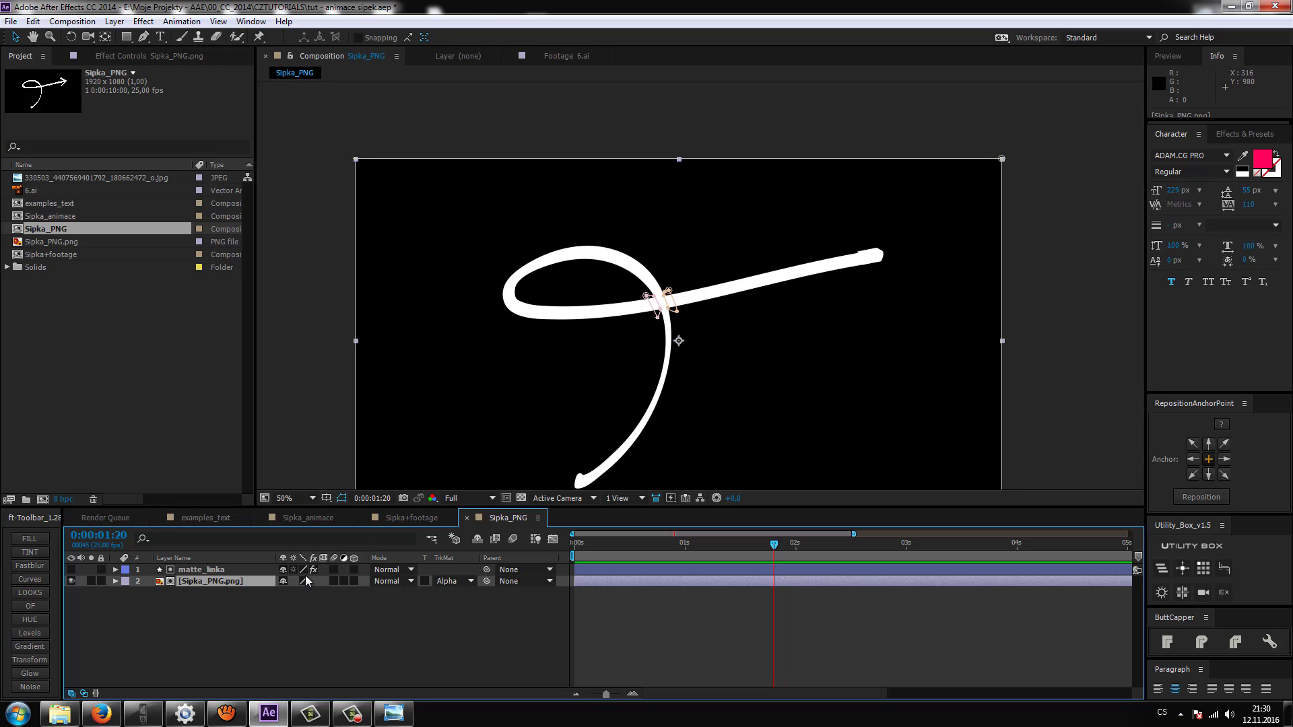
click(237, 603)
click(225, 580)
key(period)
key(period)
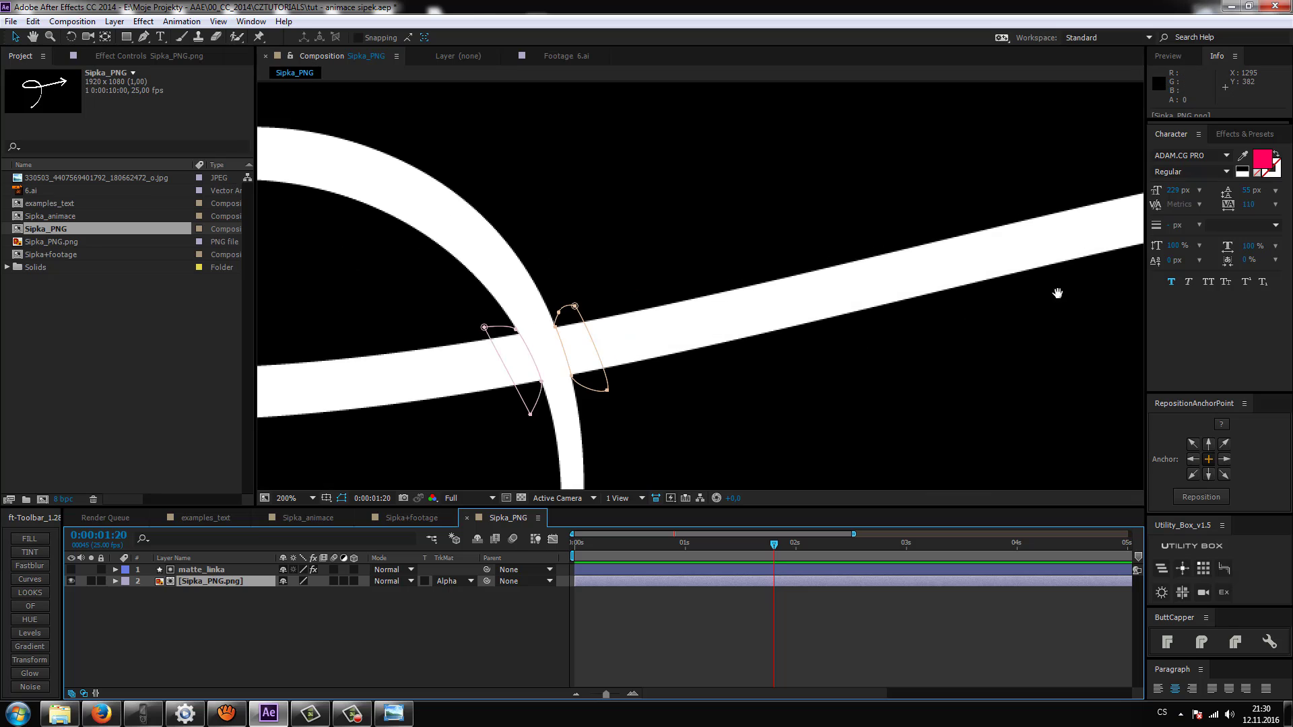
drag(1057, 293, 628, 305)
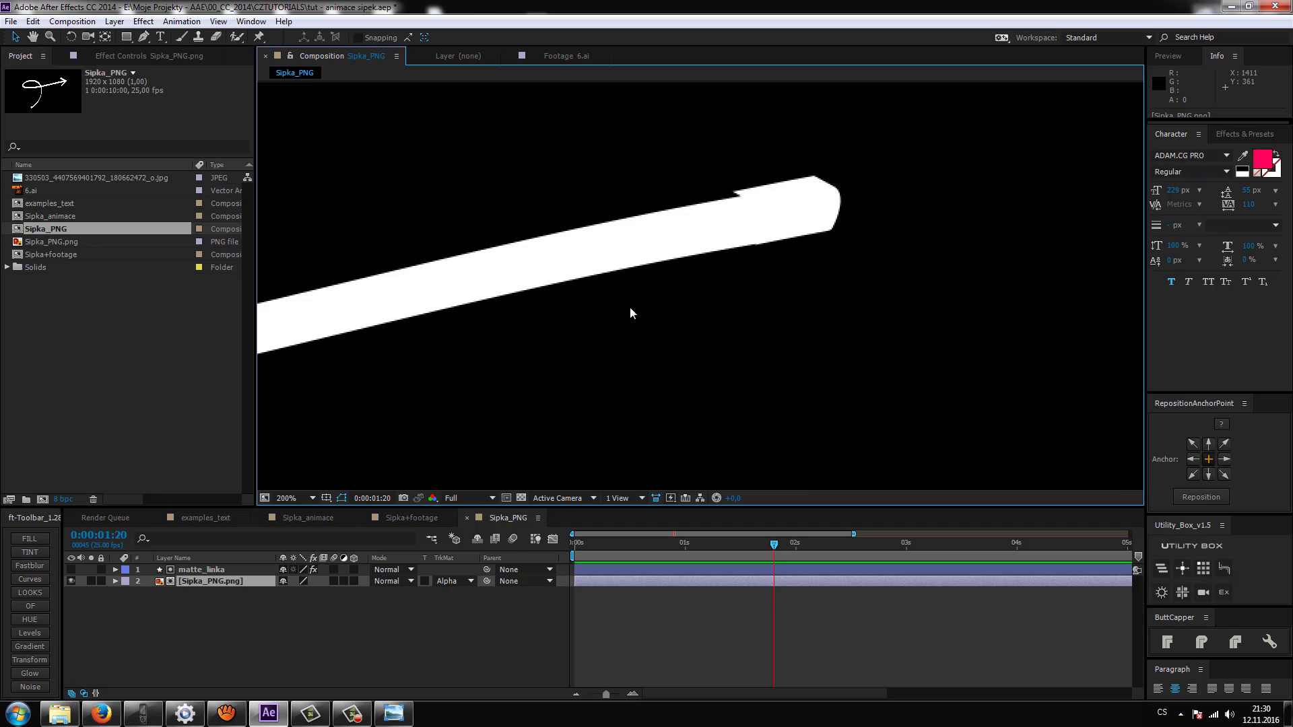
click(179, 620)
click(196, 584)
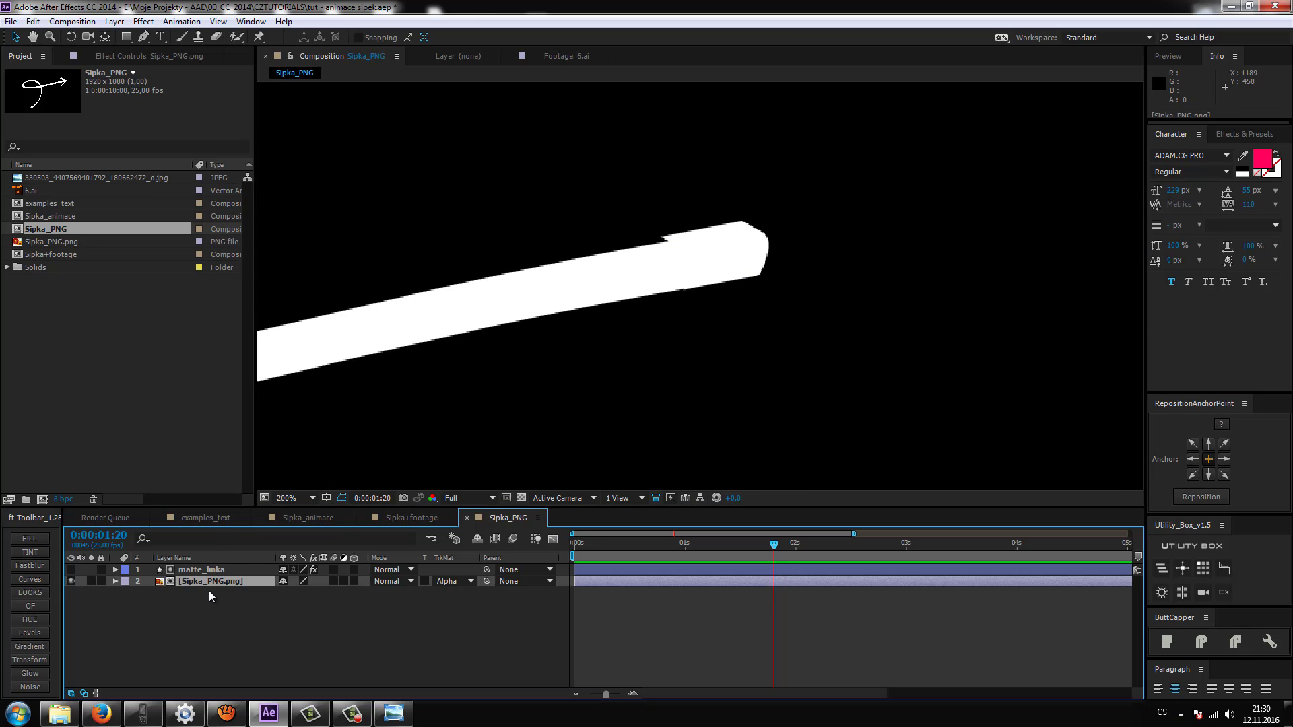
click(209, 591)
click(189, 583)
scroll(544, 272, down, 2)
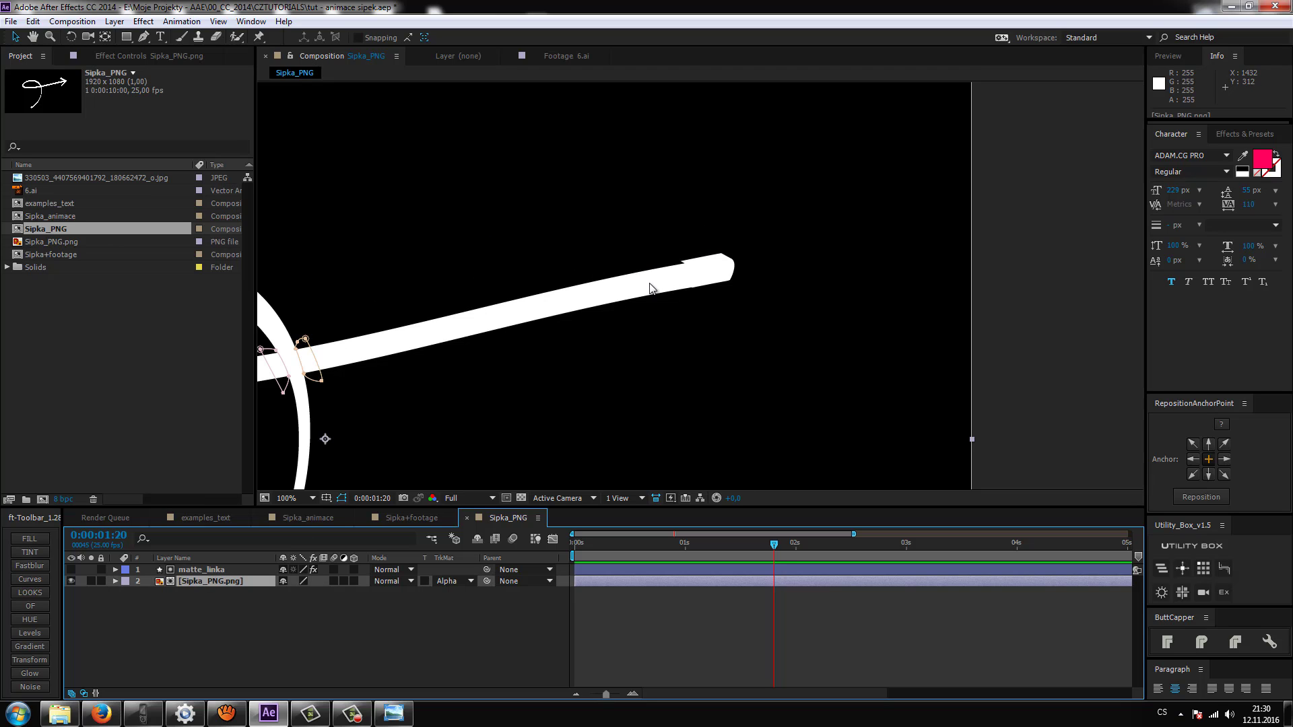
scroll(521, 307, down, 2)
scroll(522, 307, up, 2)
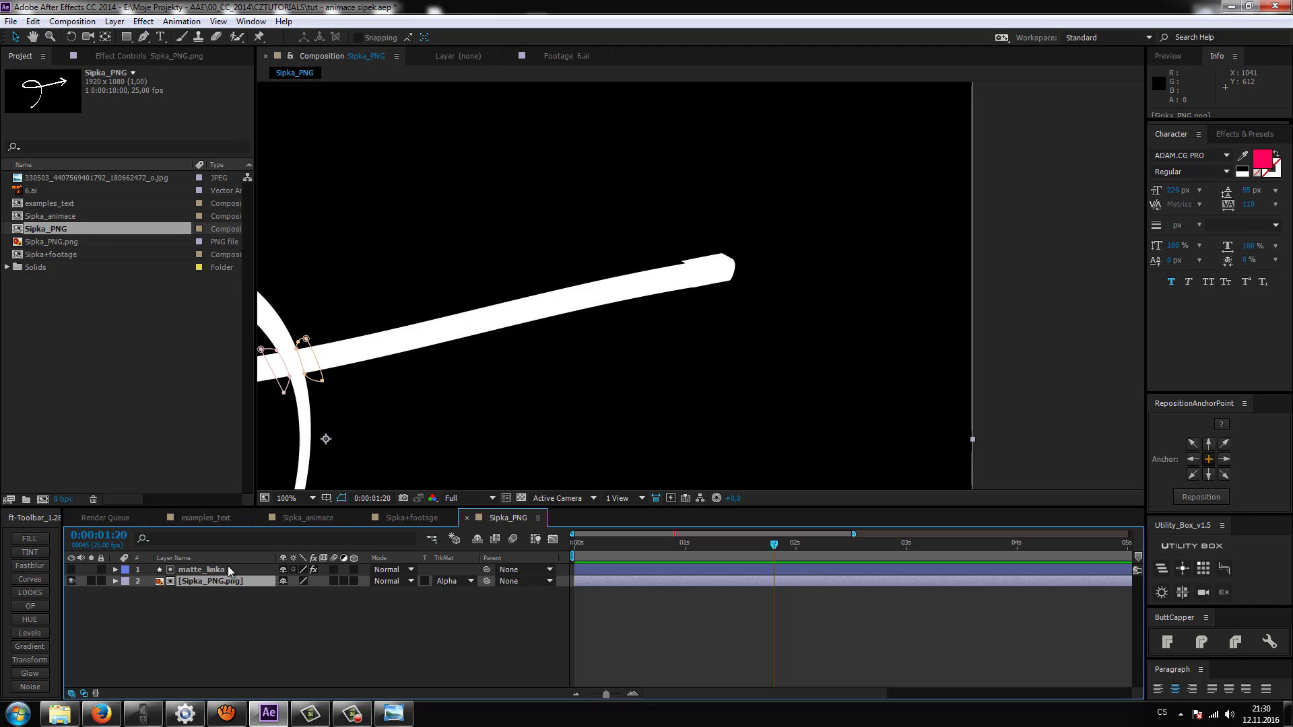
click(194, 597)
Draw a trial Pen-tool mask around the stroke's tip on Sipka_PNG.png
click(197, 583)
key(g)
key(period)
key(period)
scroll(701, 326, down, 1)
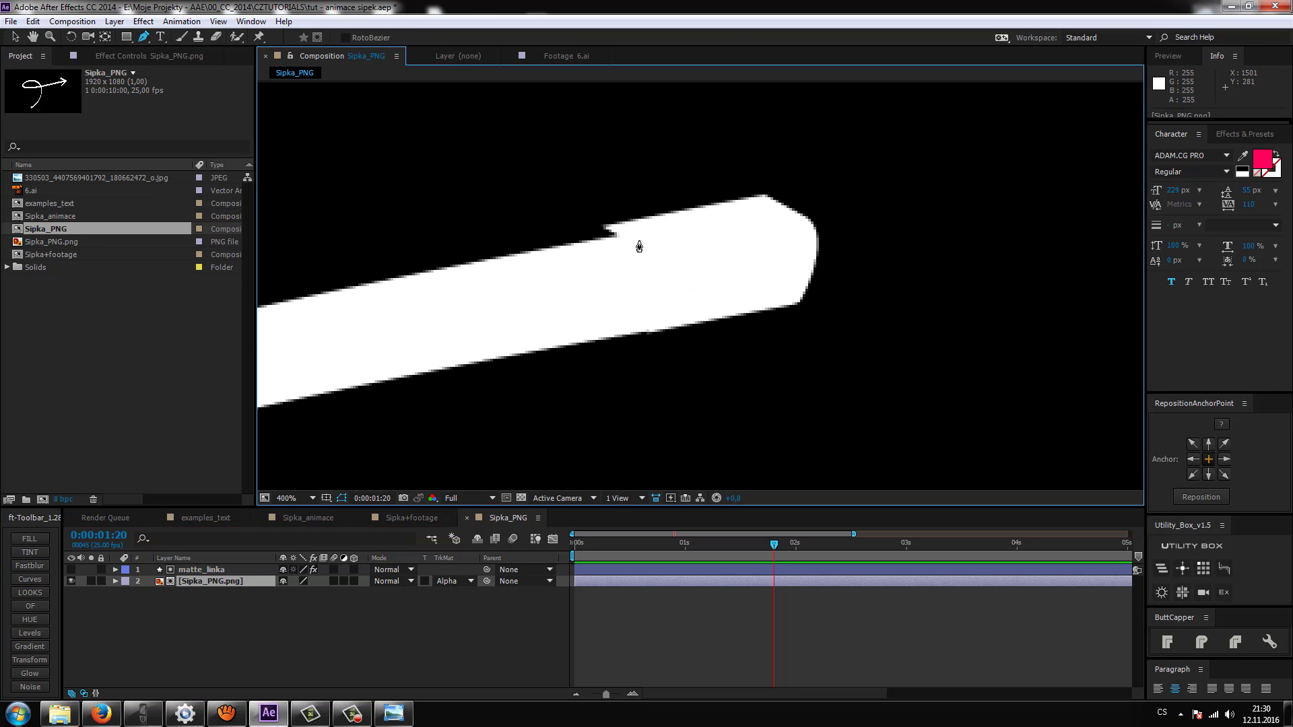
scroll(626, 242, down, 1)
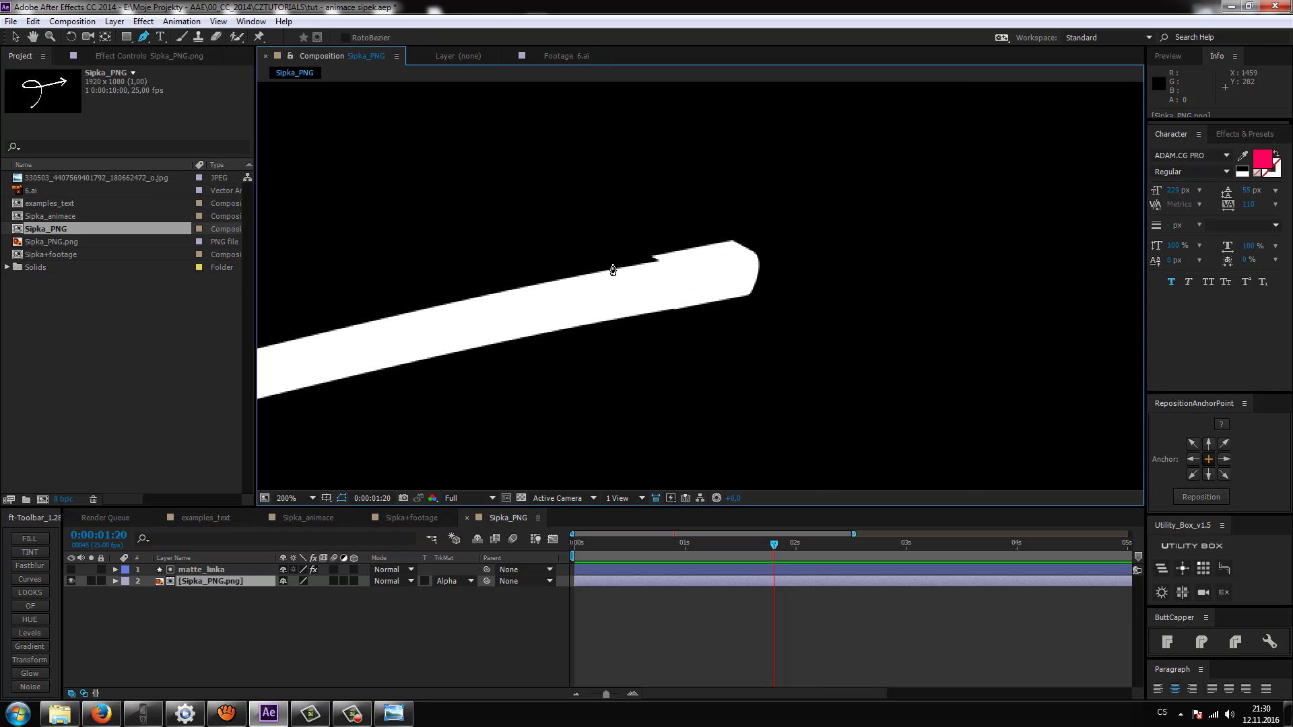
drag(605, 265, 666, 256)
drag(759, 238, 773, 242)
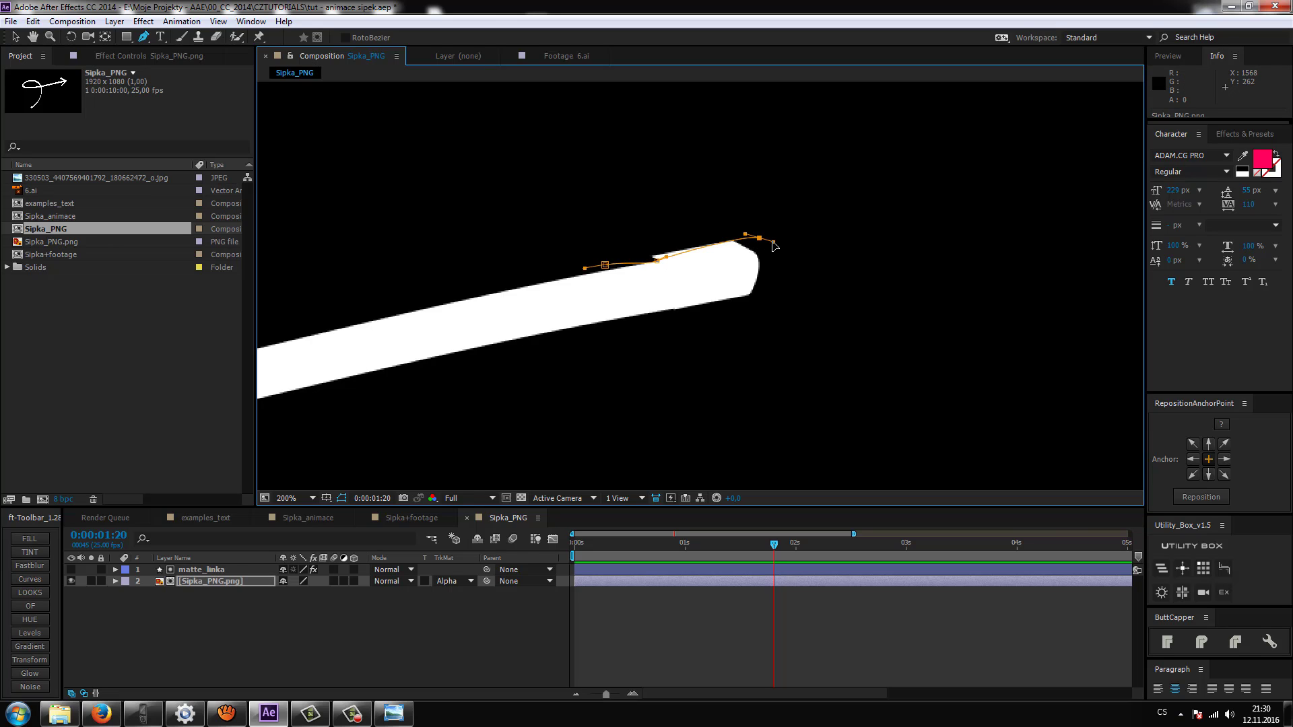
drag(763, 330, 740, 344)
Set the Sipka_PNG.png layer's TrkMat to No Track Matte
click(448, 581)
click(452, 595)
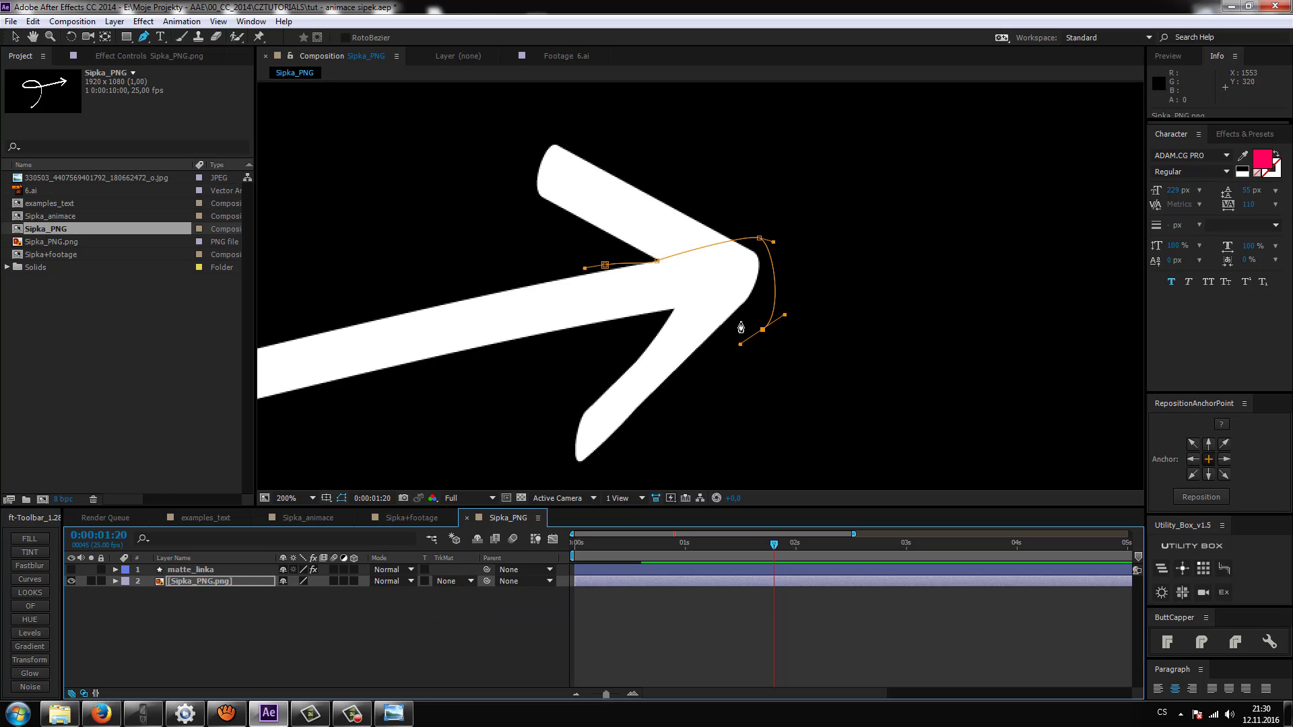
scroll(621, 321, up, 1)
scroll(592, 390, up, 1)
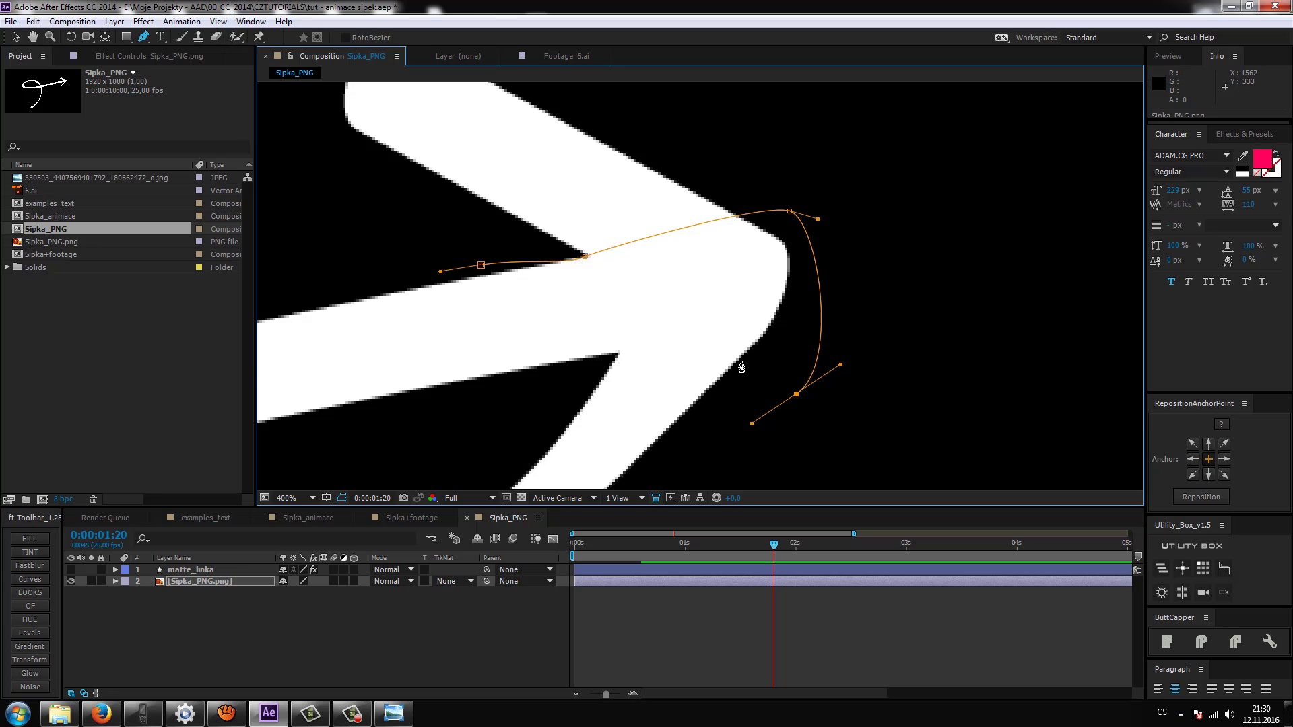
scroll(742, 363, down, 2)
Delete the trial Mask 4 from the layer's masks
key(m)
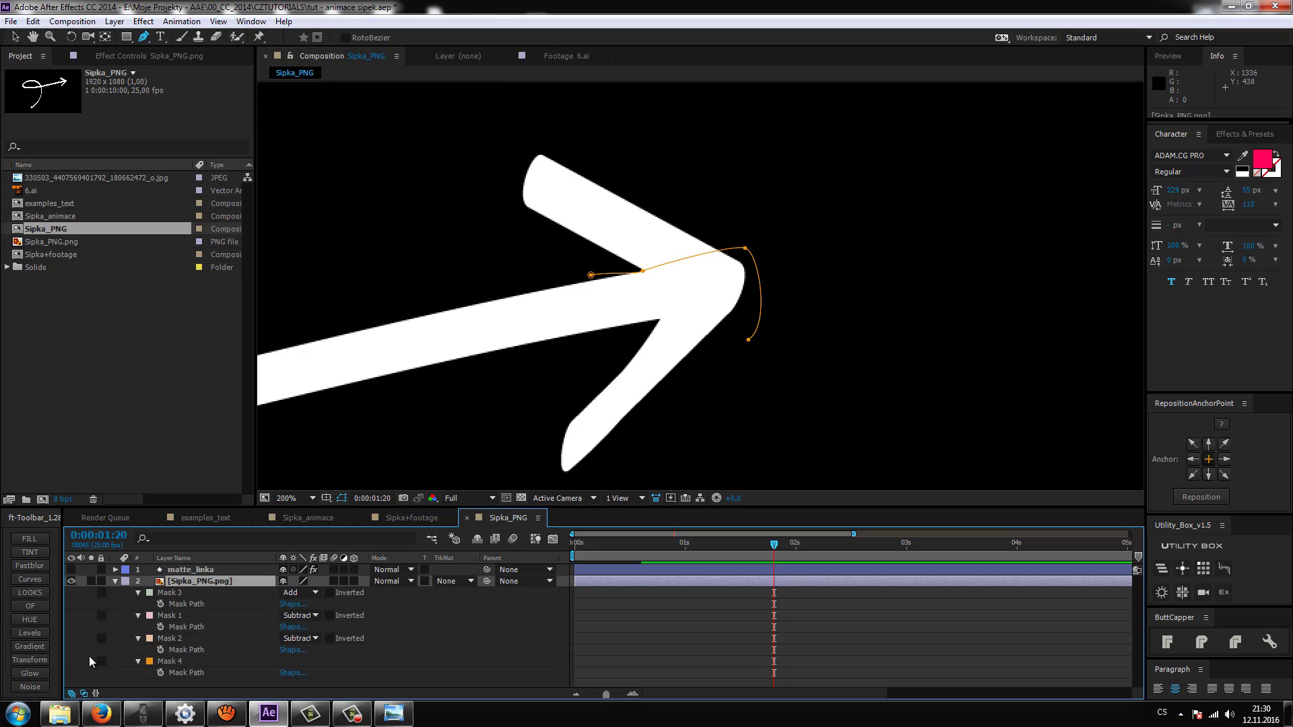
click(163, 662)
key(Delete)
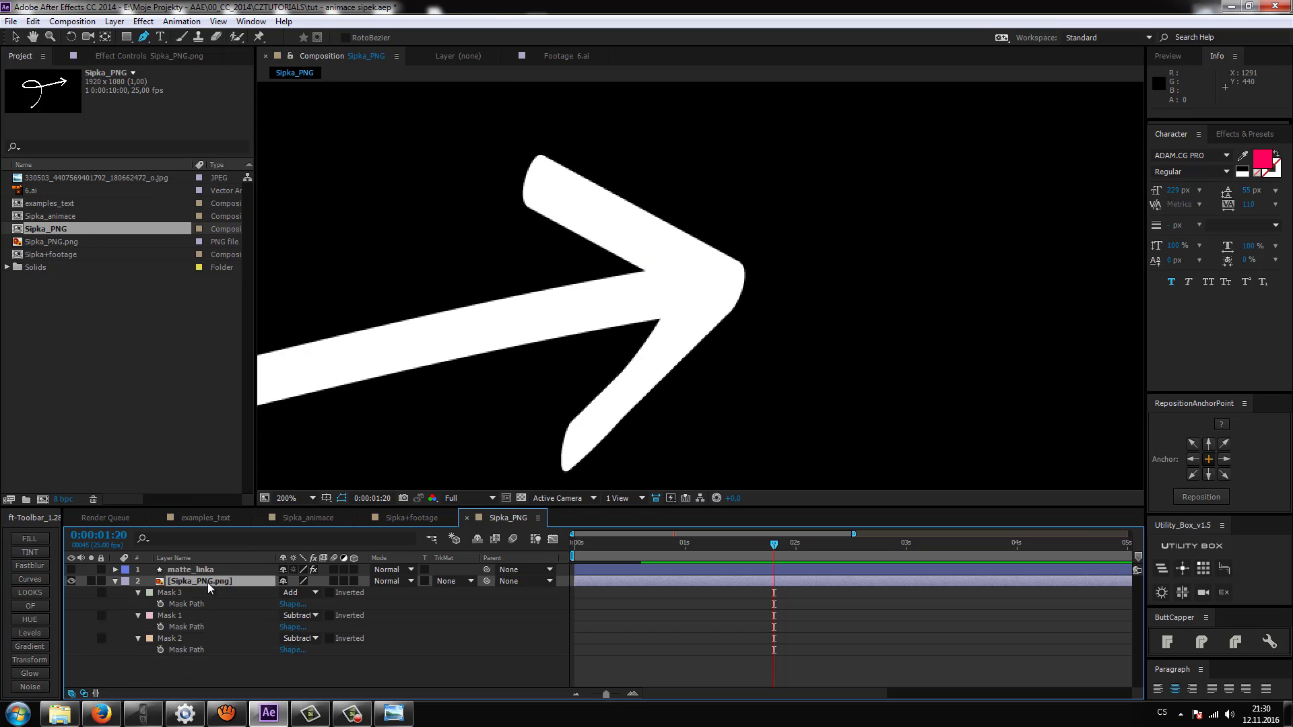
Draw a new closed mask around the whole arrowhead
drag(634, 340, 618, 351)
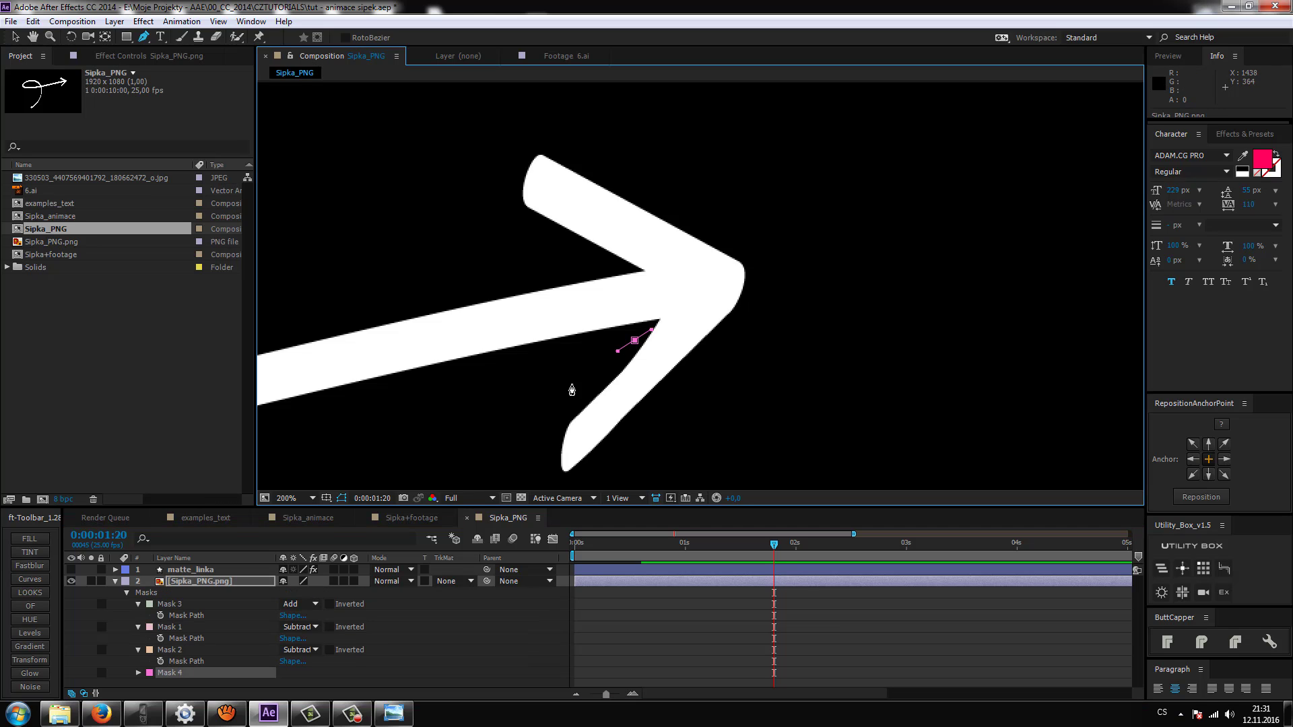
drag(516, 455, 518, 486)
drag(616, 481, 675, 446)
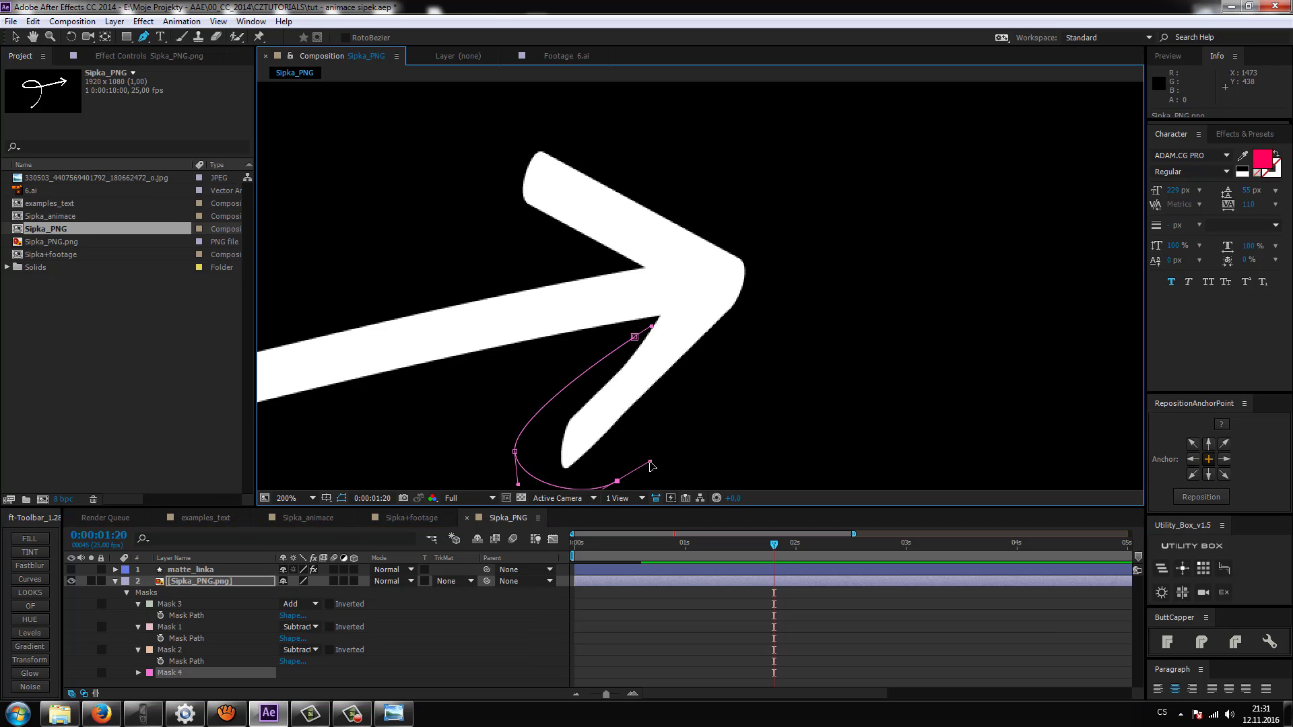
drag(787, 257, 799, 296)
drag(556, 119, 516, 109)
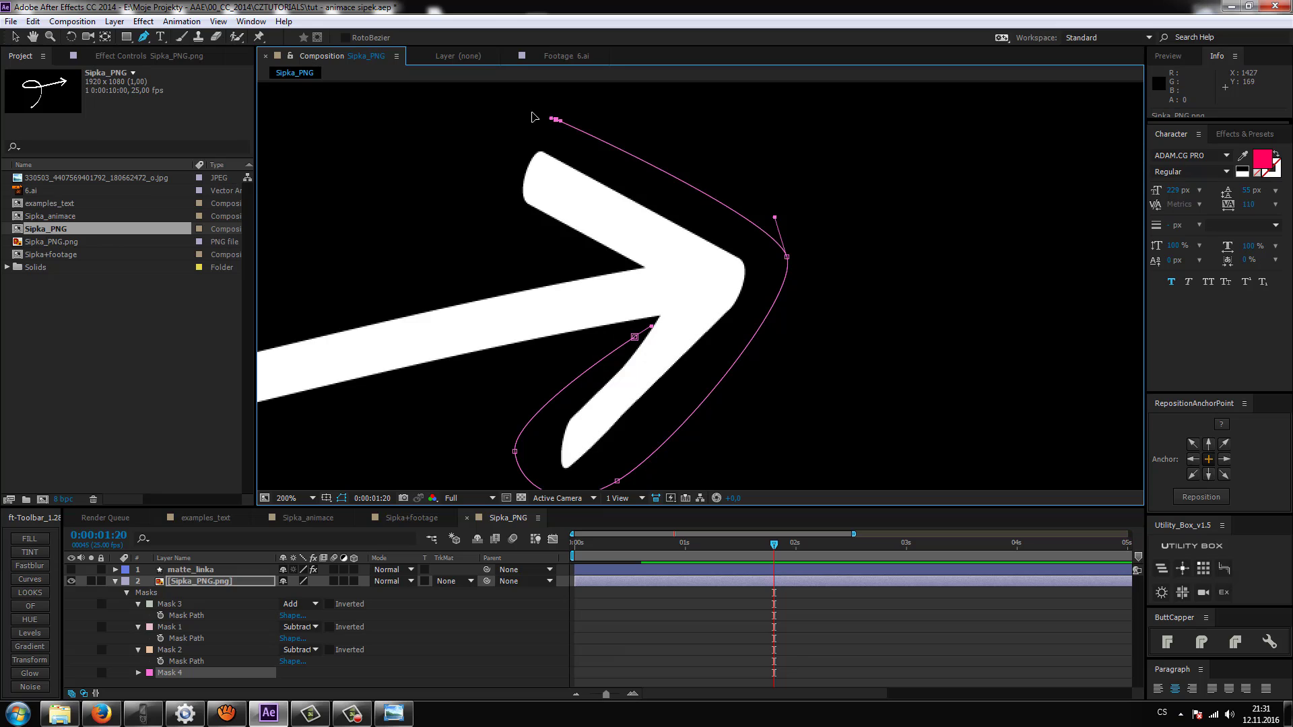
drag(473, 201, 506, 232)
drag(618, 267, 709, 298)
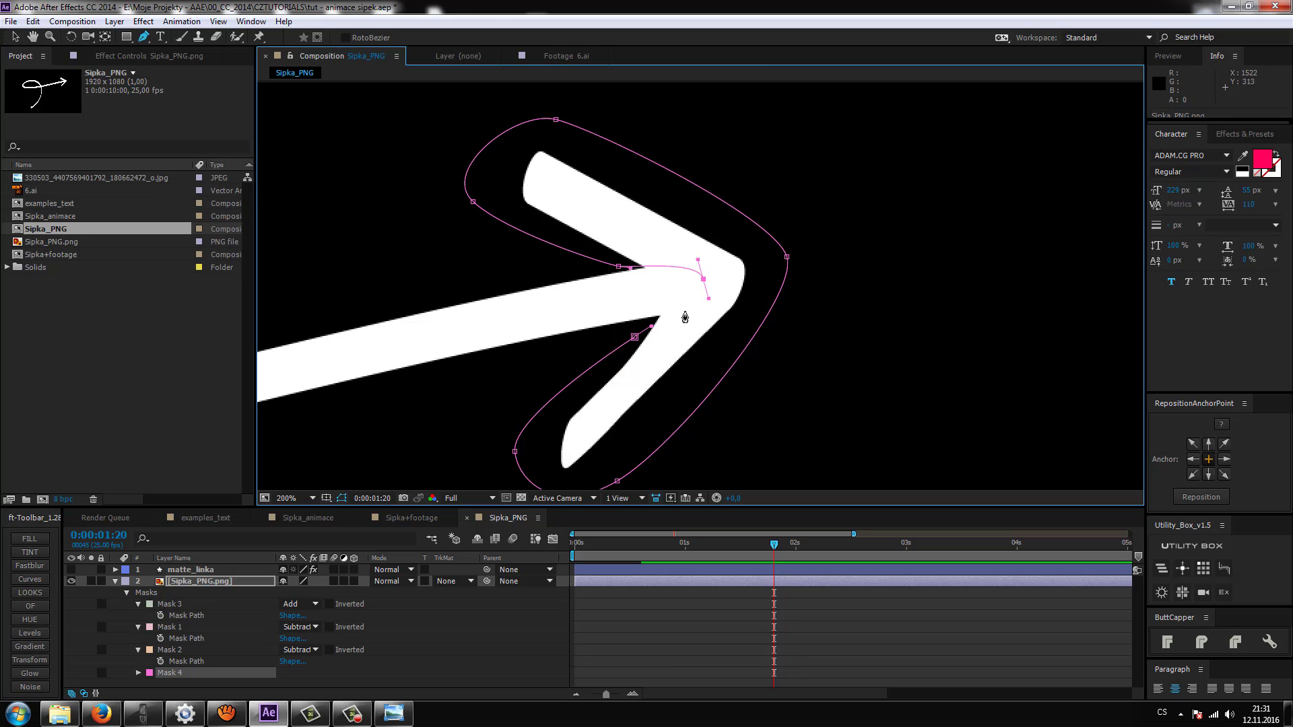
drag(635, 337, 651, 326)
scroll(646, 346, up, 1)
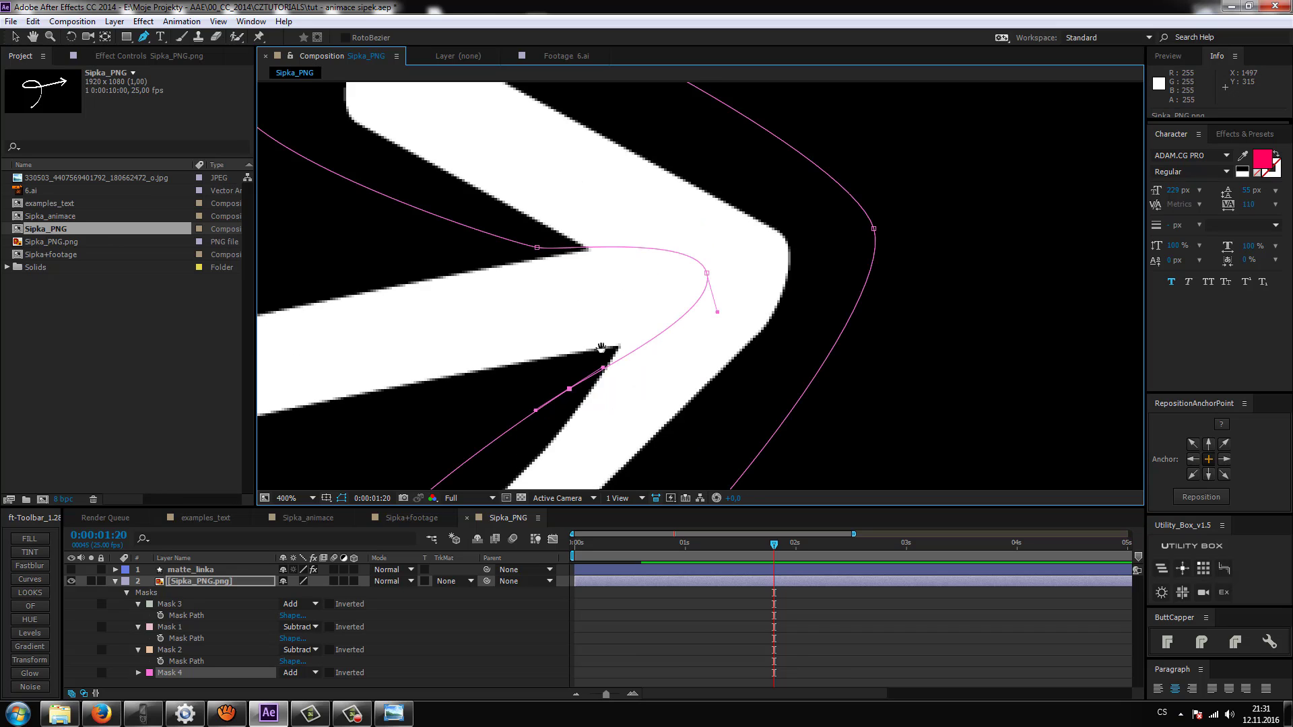
scroll(613, 357, up, 1)
Move mask points into the lower and upper barb corners and out to the arrow tip
drag(602, 379, 640, 344)
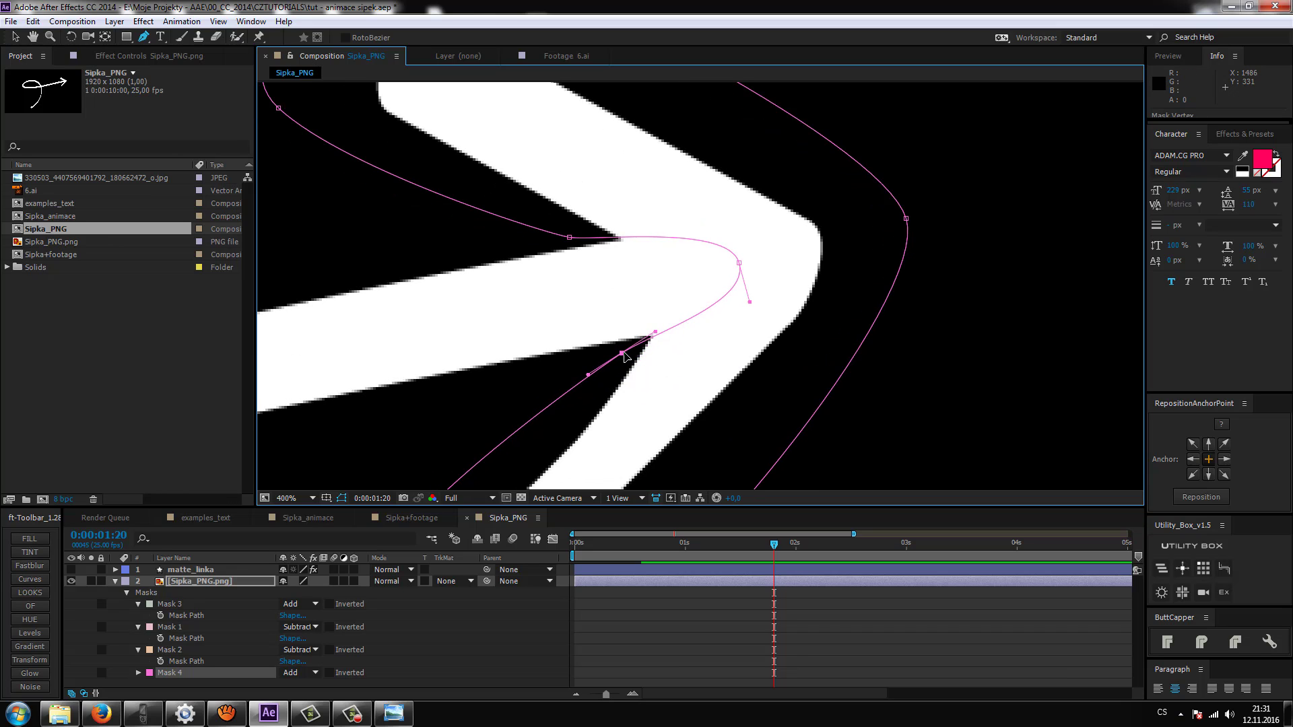
drag(650, 336, 648, 339)
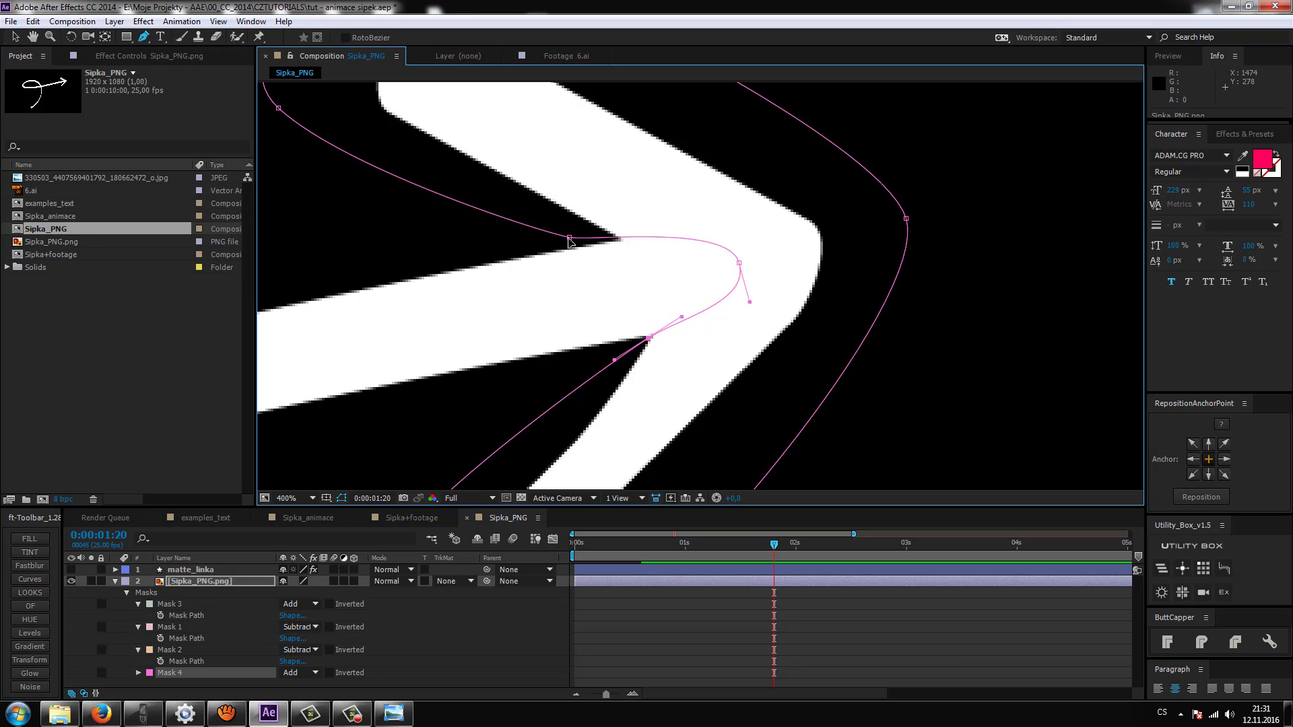
drag(569, 241, 620, 243)
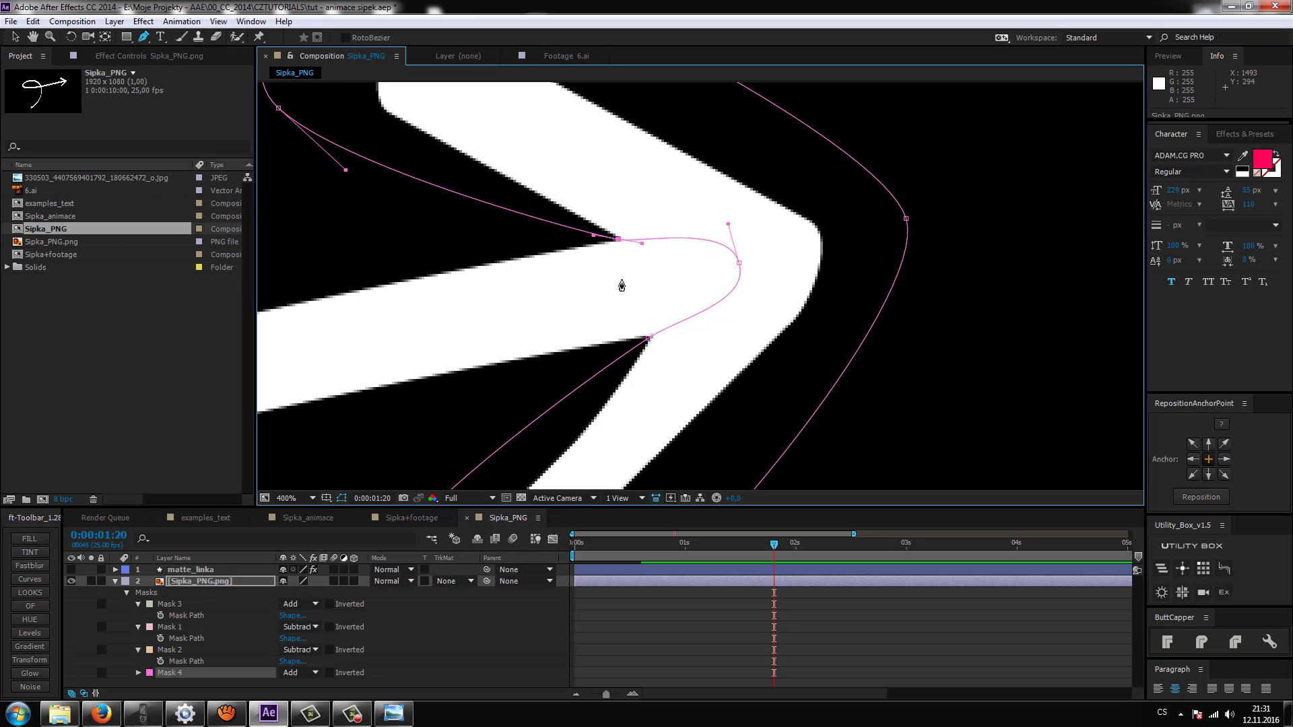
drag(641, 244, 651, 247)
mouse_move(739, 265)
mouse_down()
mouse_move(818, 247)
mouse_move(839, 306)
mouse_up()
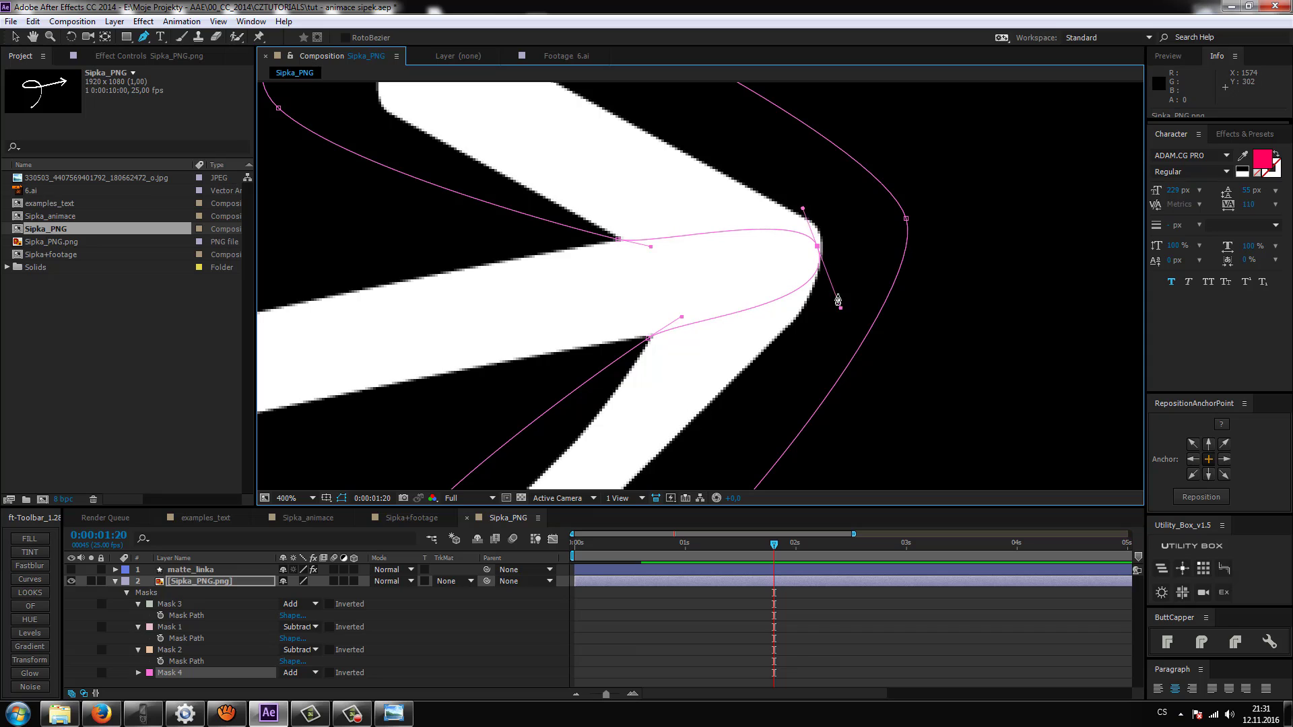
drag(804, 212, 792, 185)
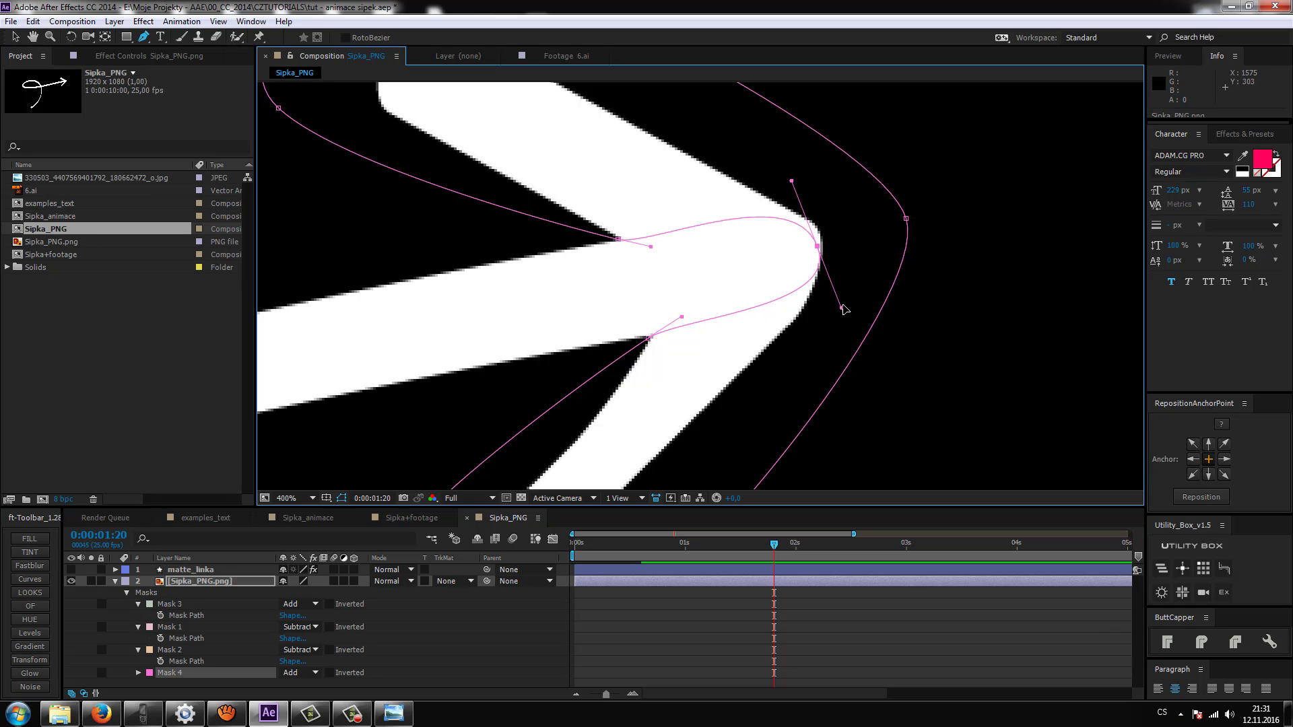
drag(614, 231, 658, 291)
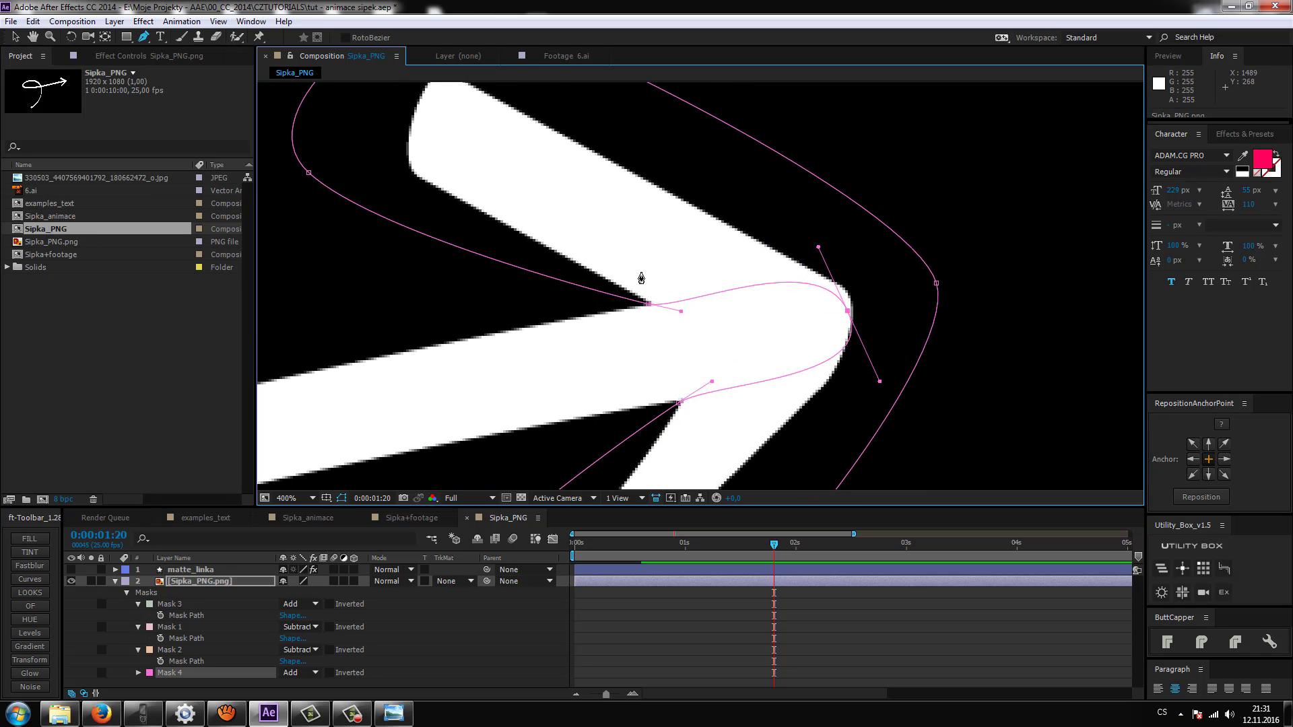
scroll(658, 291, down, 1)
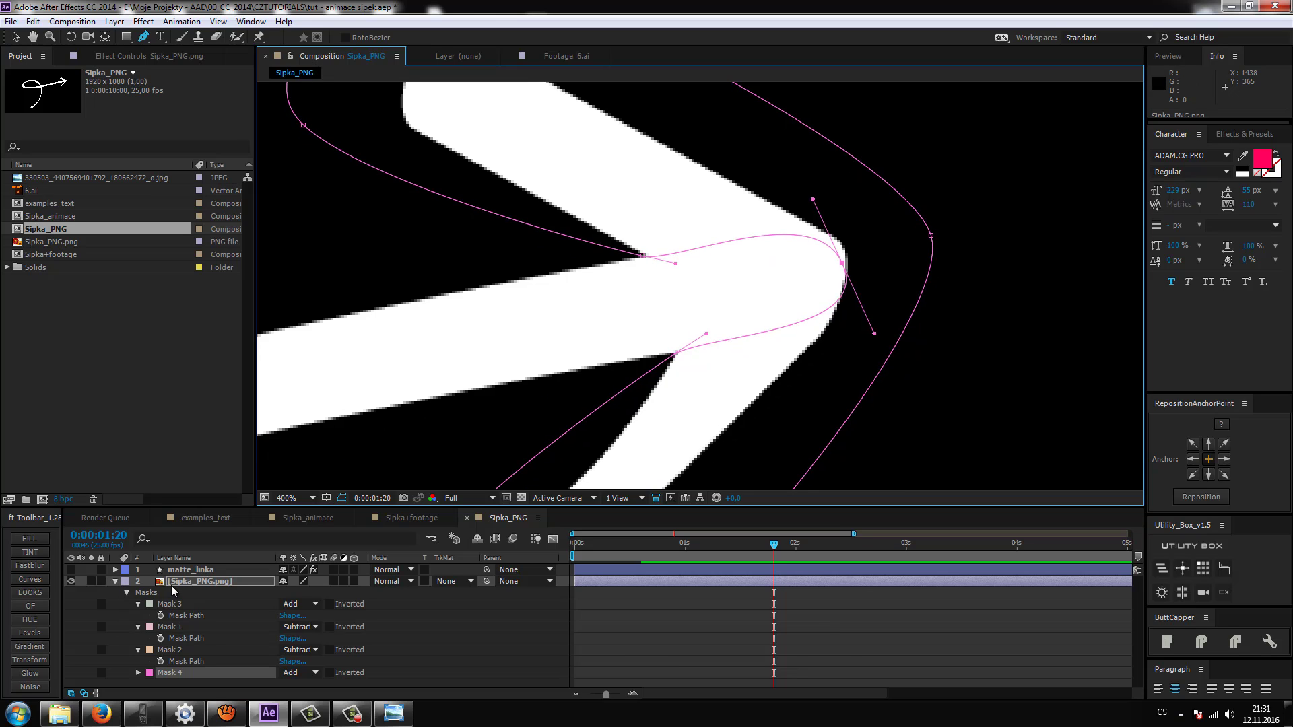
Set Mask 4's mode to Subtract and zoom the view out
click(293, 673)
click(296, 611)
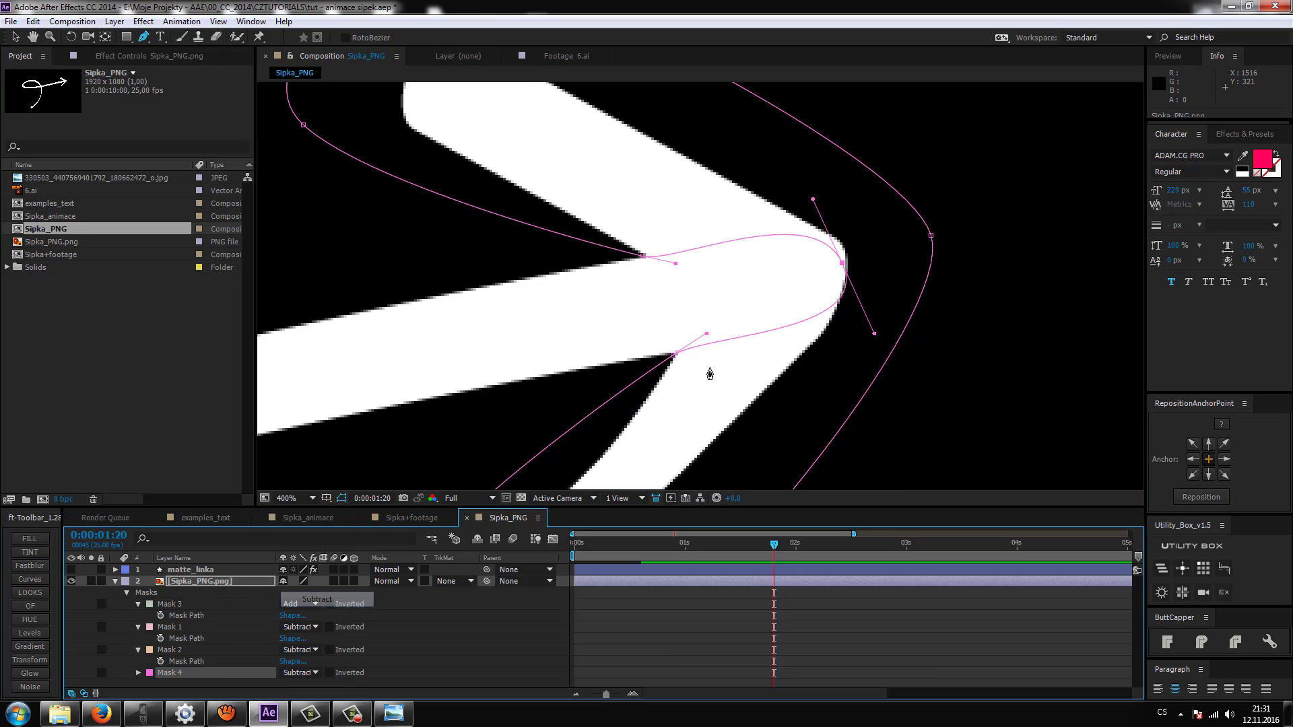
key(comma)
Scrub to about 0:00:01:02 and switch to the Selection tool
click(539, 646)
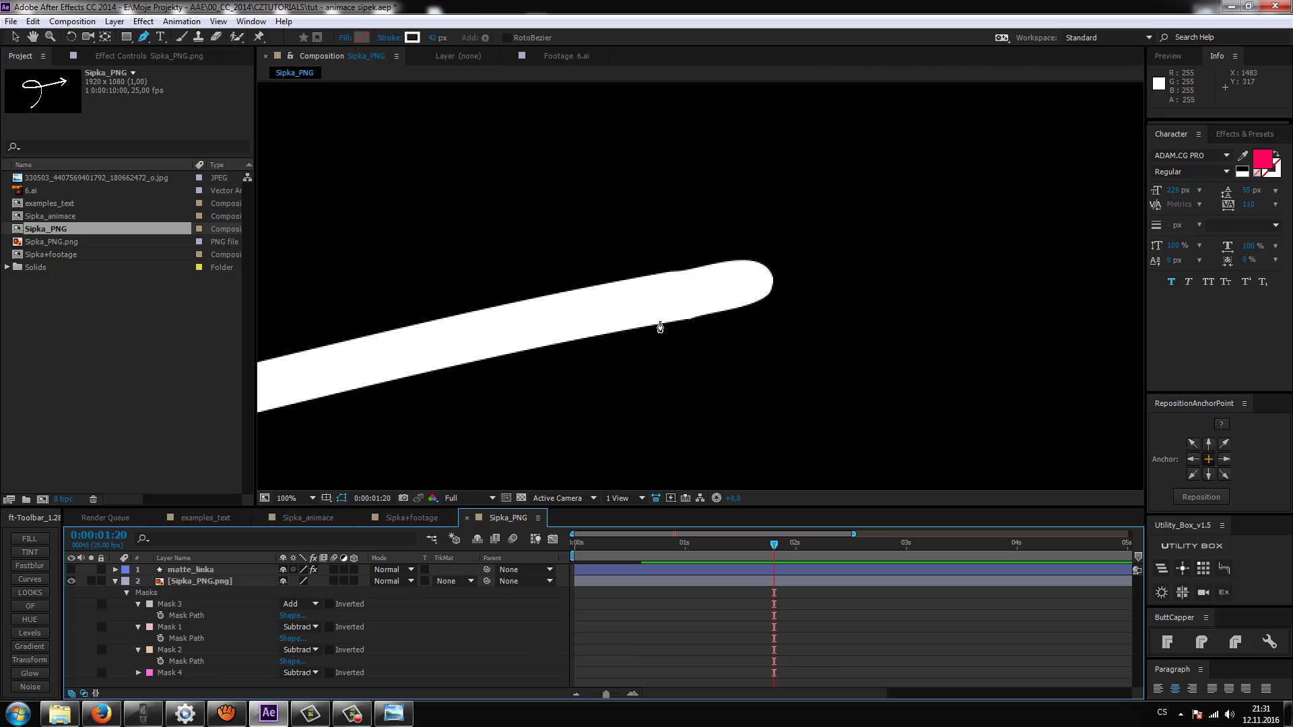
scroll(658, 326, down, 3)
scroll(695, 349, up, 2)
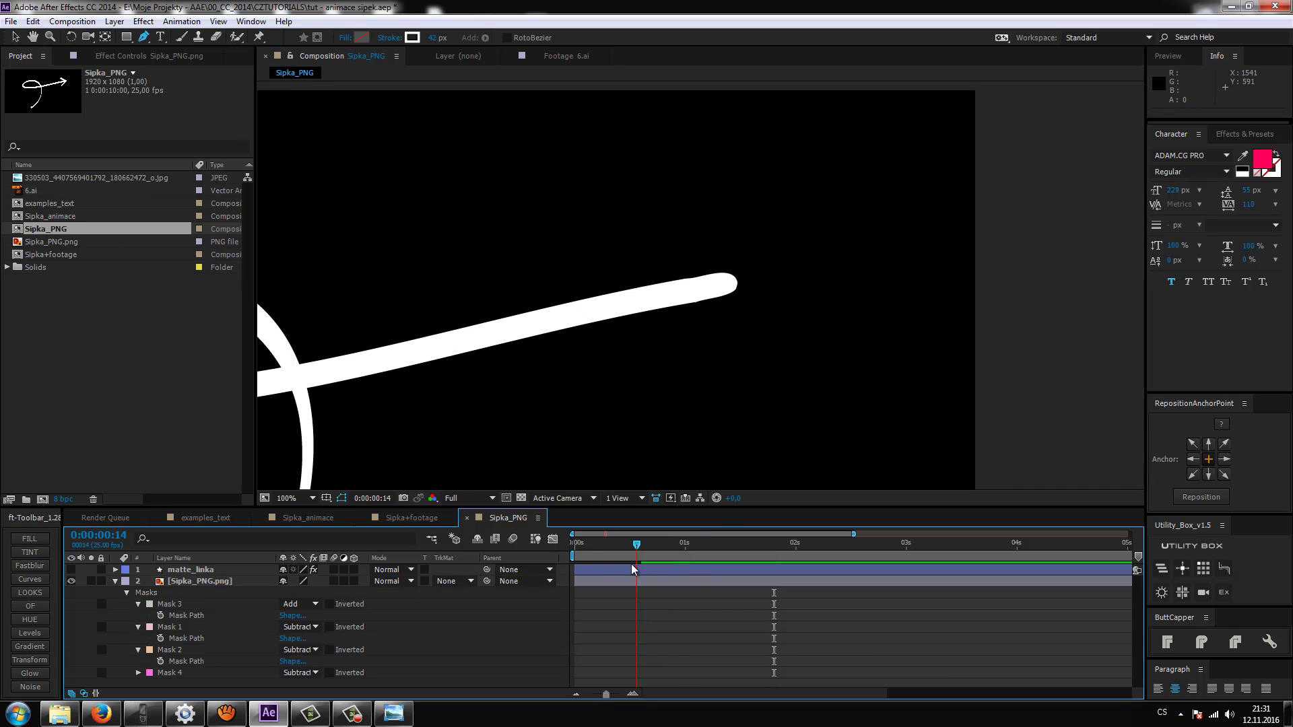
drag(631, 564, 746, 559)
scroll(733, 363, up, 3)
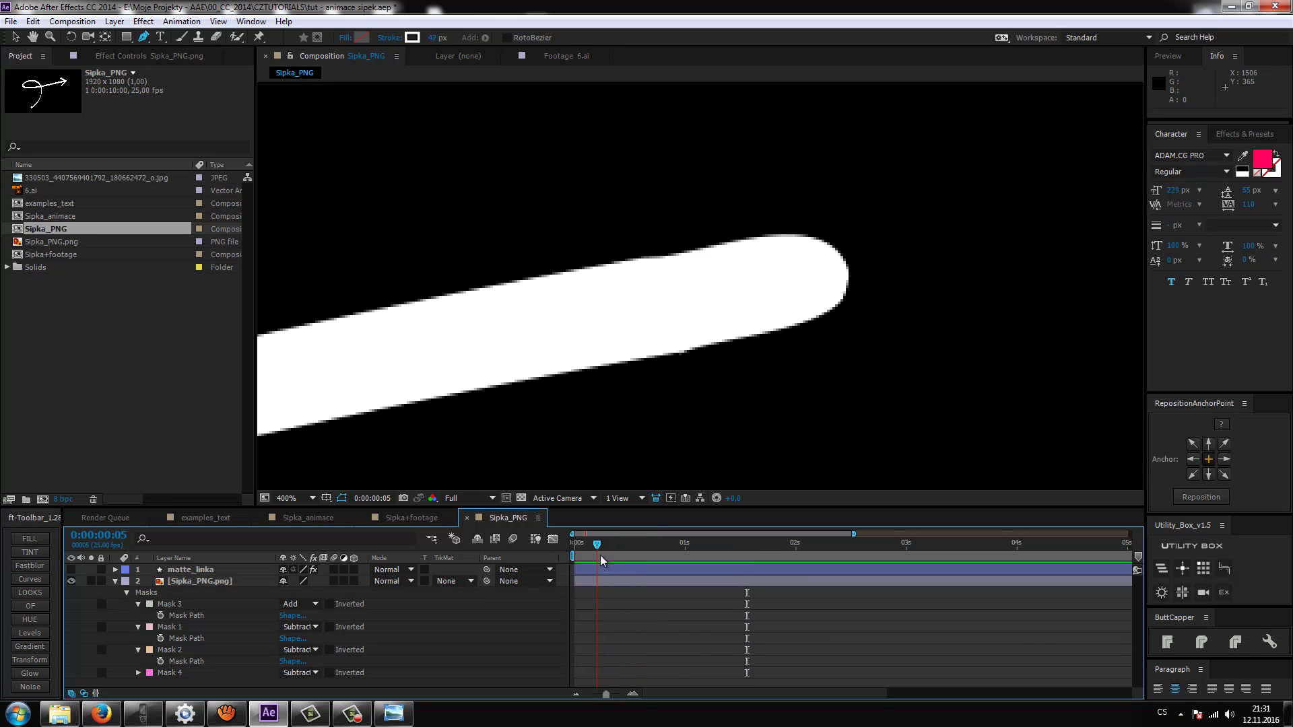
drag(587, 560, 694, 559)
key(v)
scroll(798, 314, down, 4)
scroll(706, 349, up, 2)
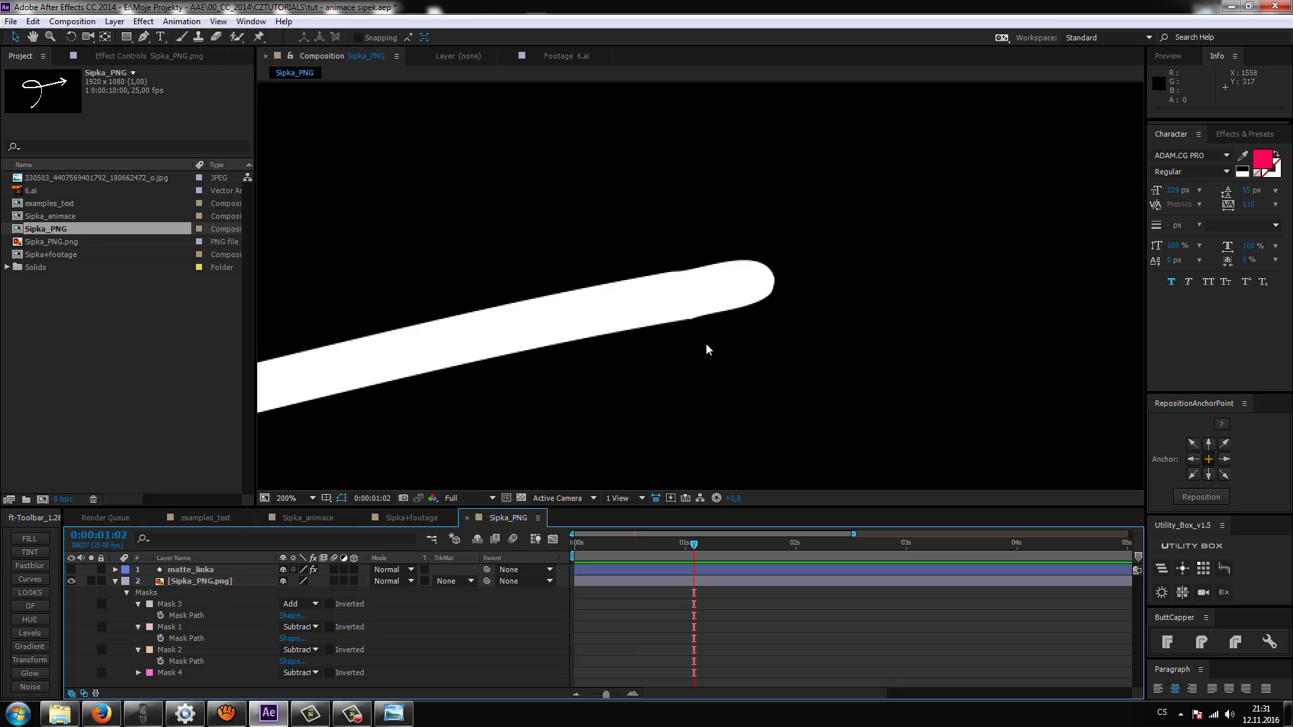
Reshape Mask 4's upper and lower curves around the stroke's rounded tip
click(200, 580)
scroll(694, 289, up, 2)
scroll(676, 267, up, 1)
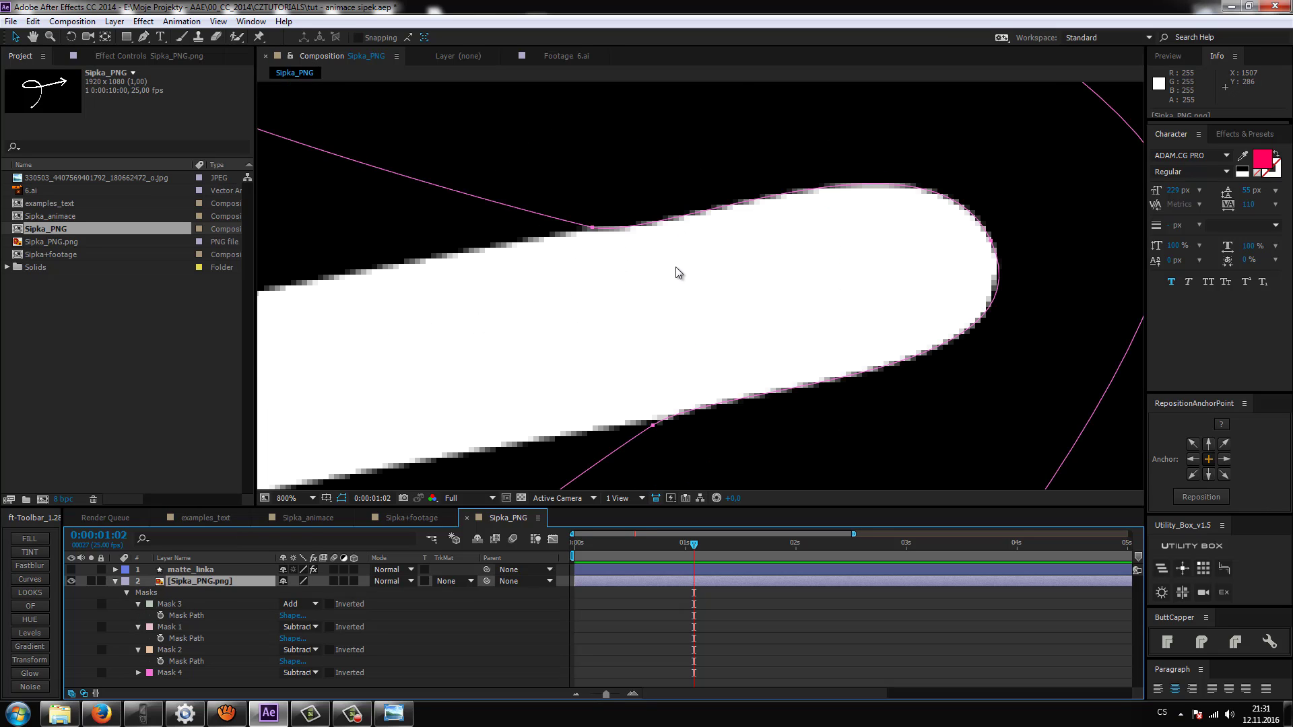
click(591, 229)
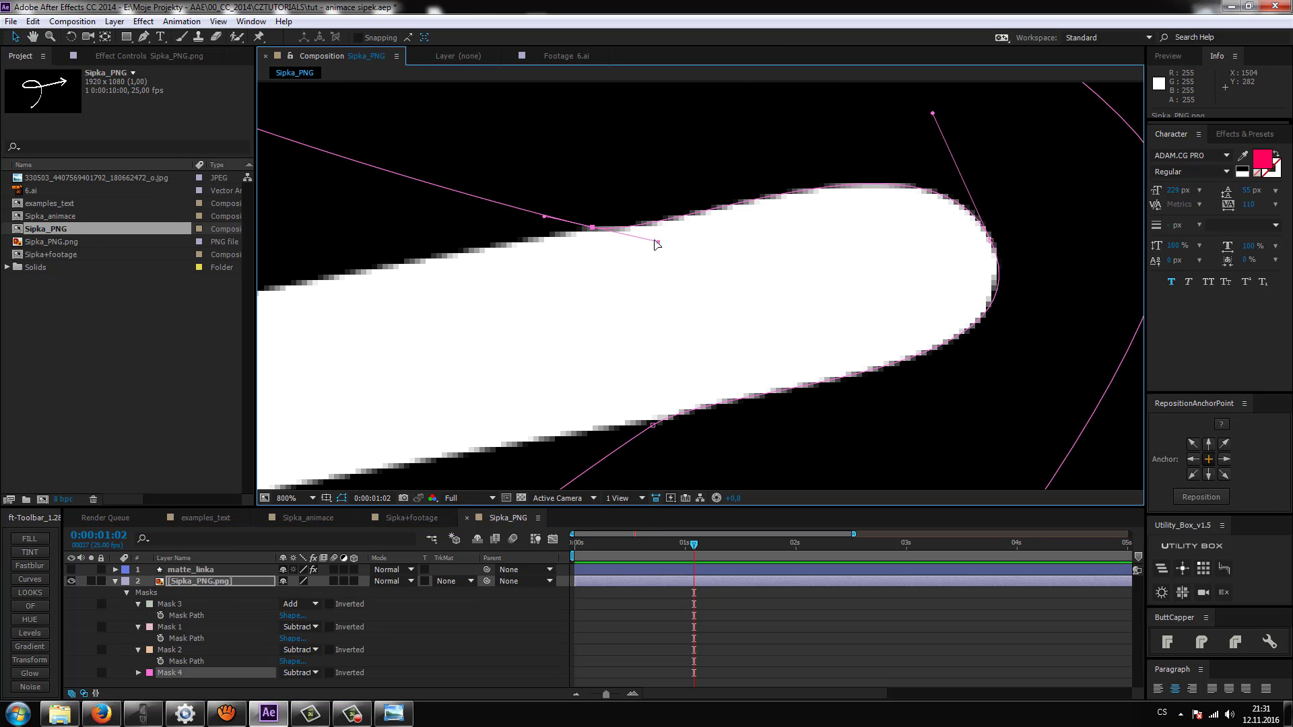
drag(656, 244, 634, 229)
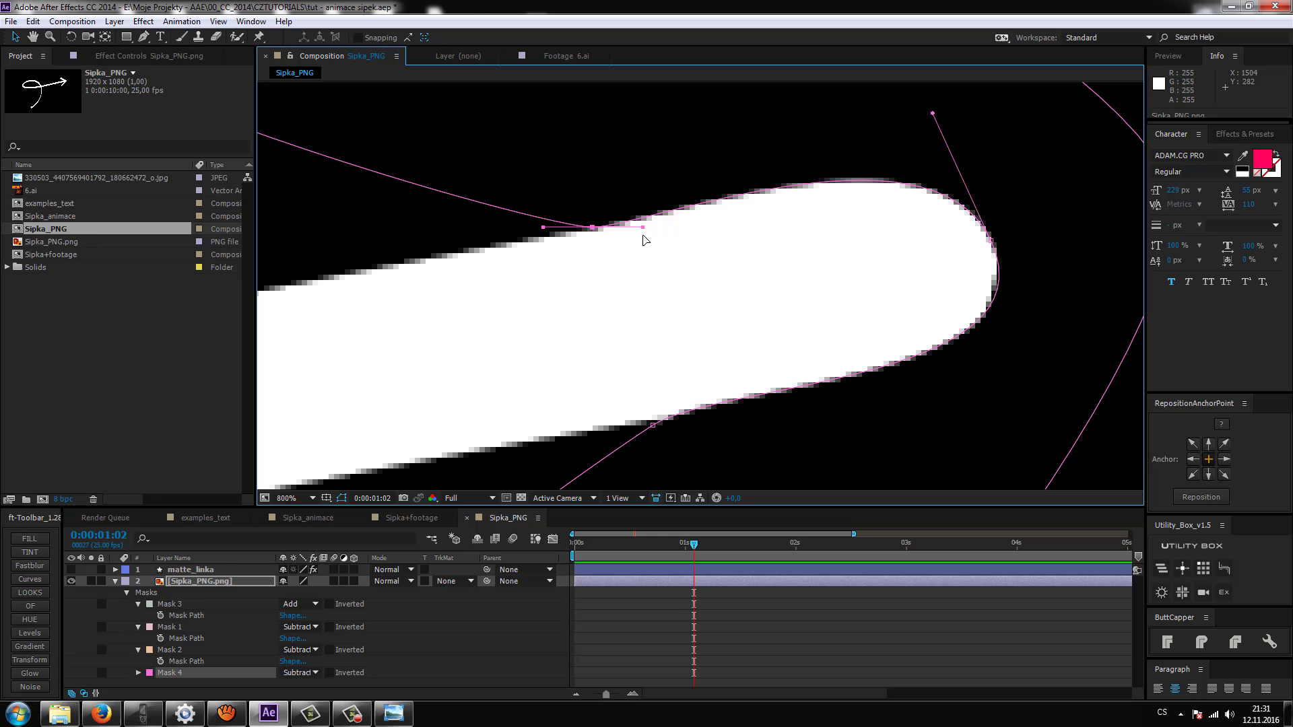
click(653, 425)
drag(718, 384, 746, 392)
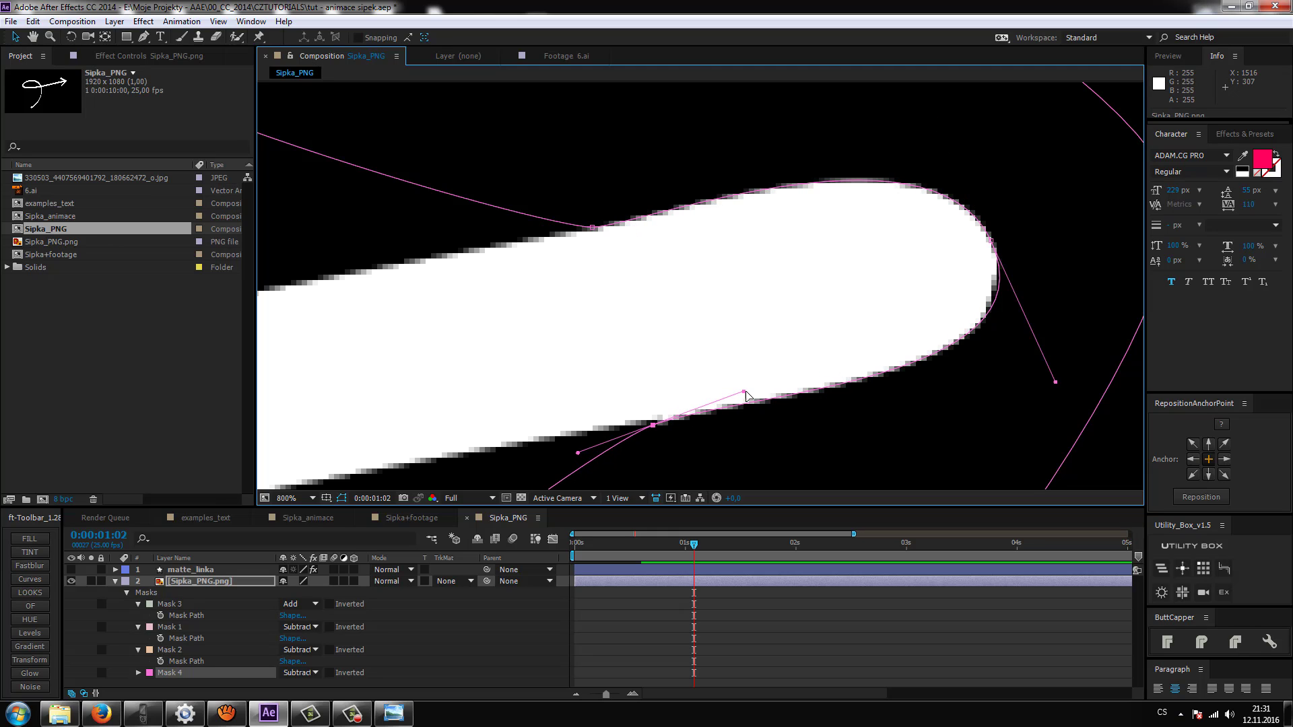
key(comma)
click(634, 633)
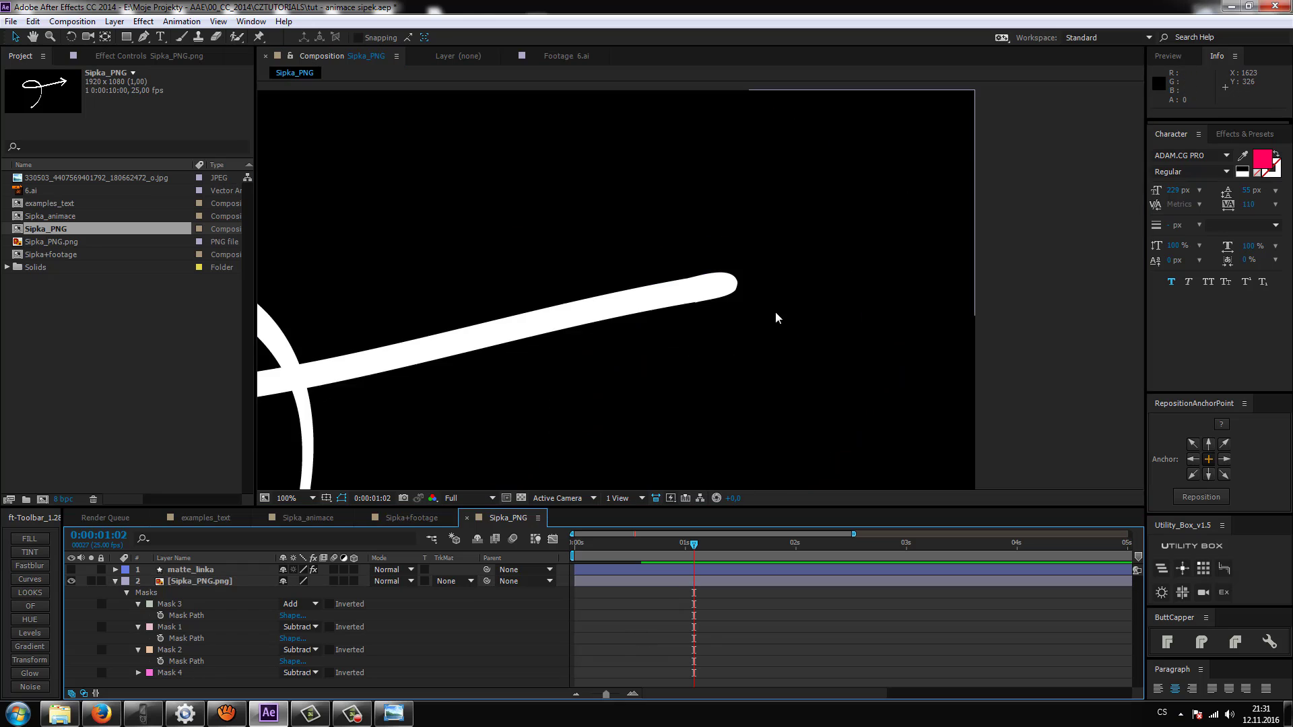
Adjust Mask 4's lower point below the tip and check the clean edge
click(729, 338)
scroll(678, 389, up, 2)
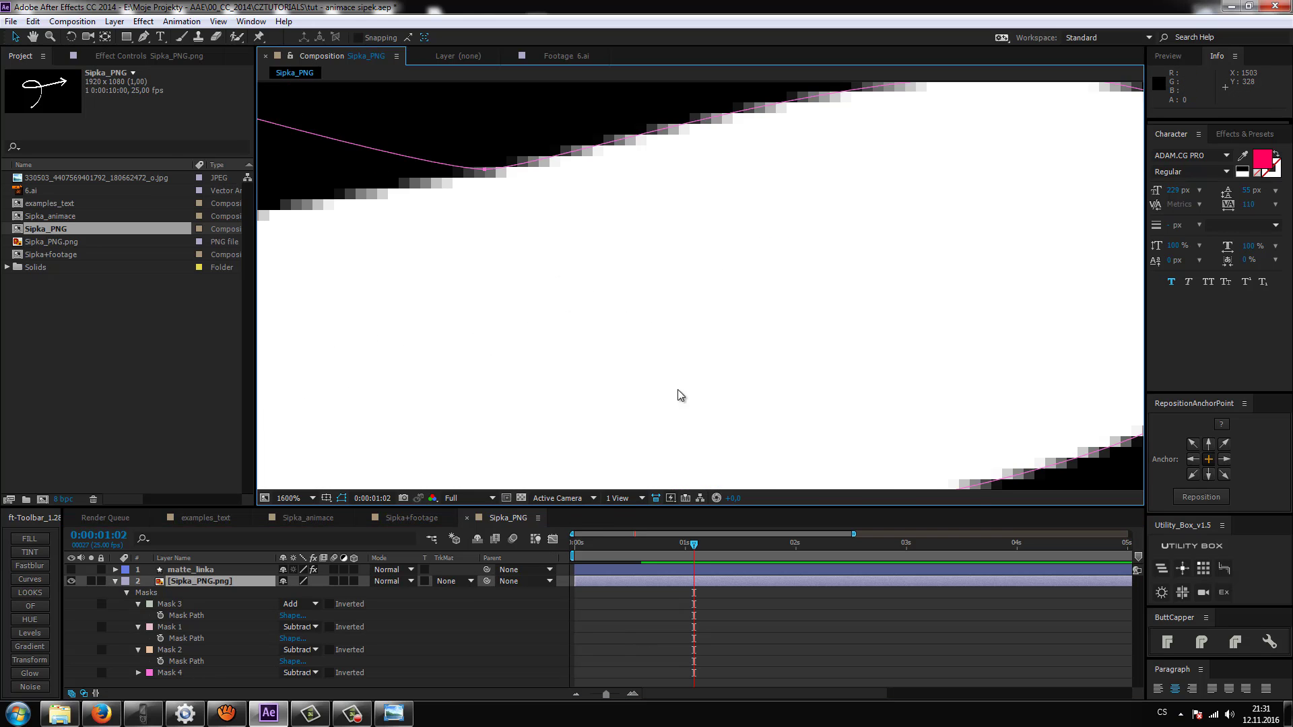
scroll(699, 418, down, 1)
click(657, 340)
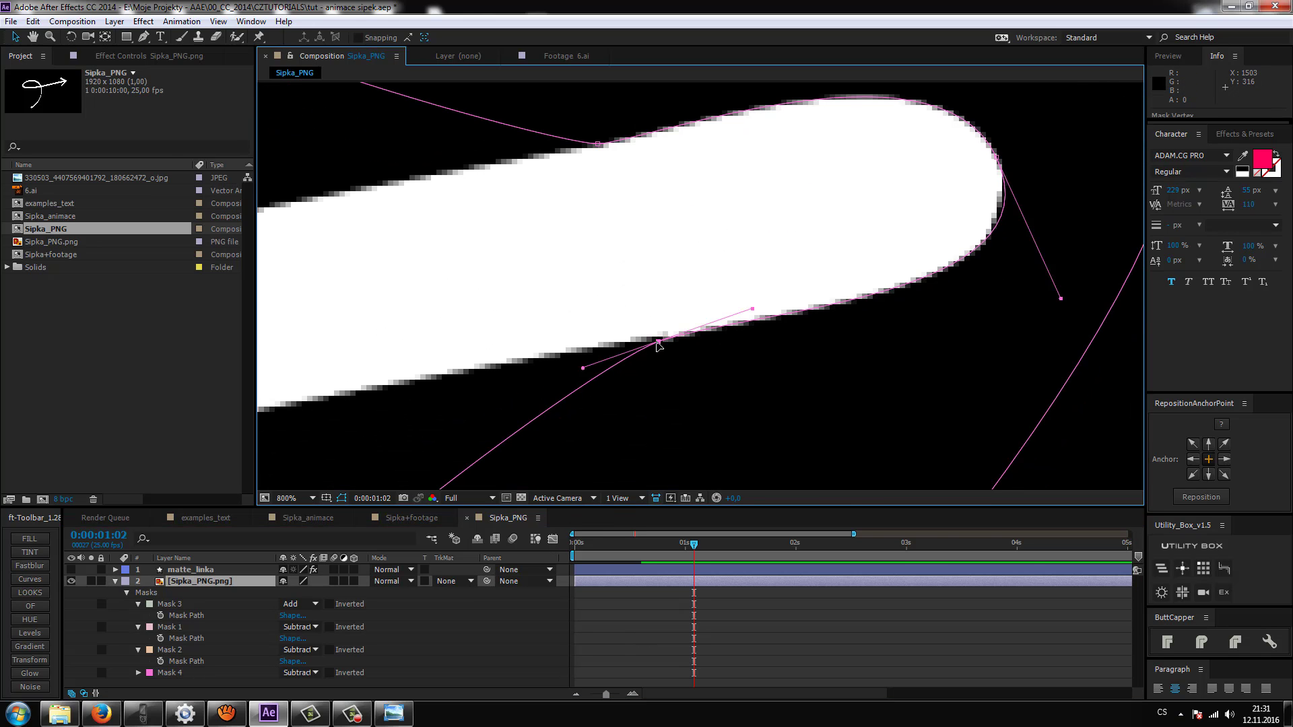
scroll(729, 271, down, 1)
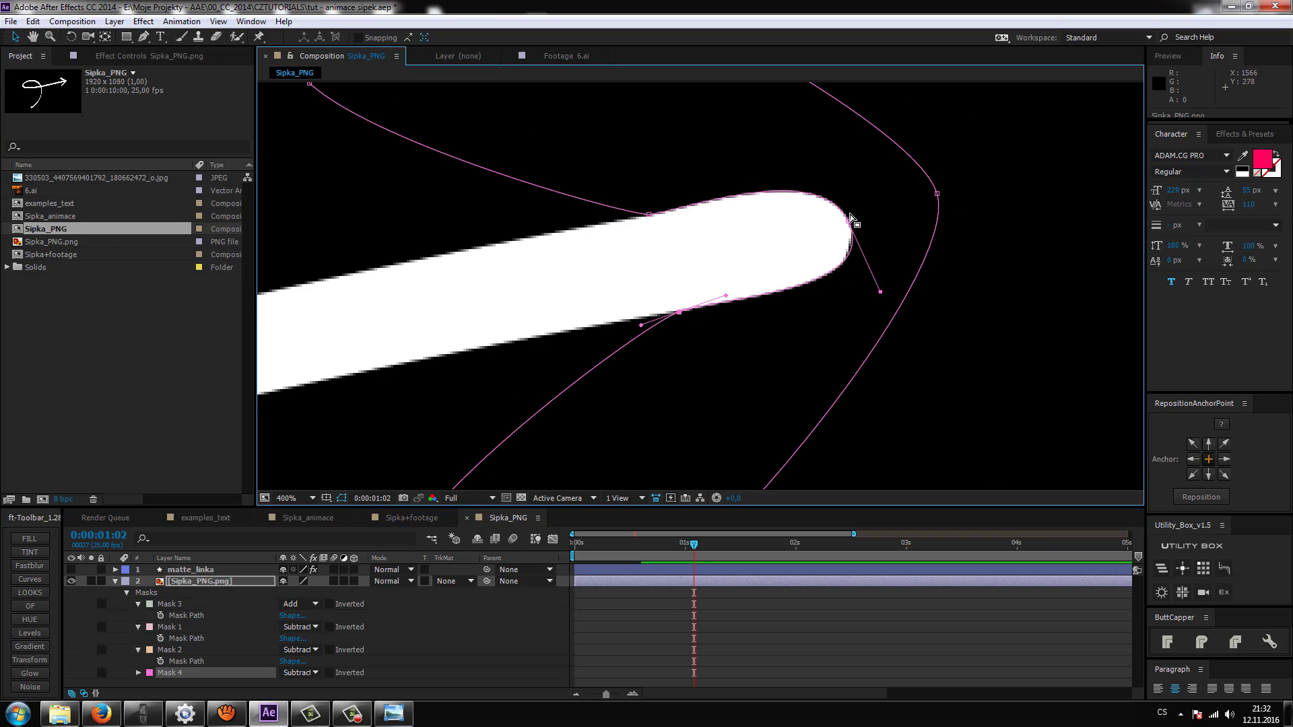
scroll(700, 287, down, 1)
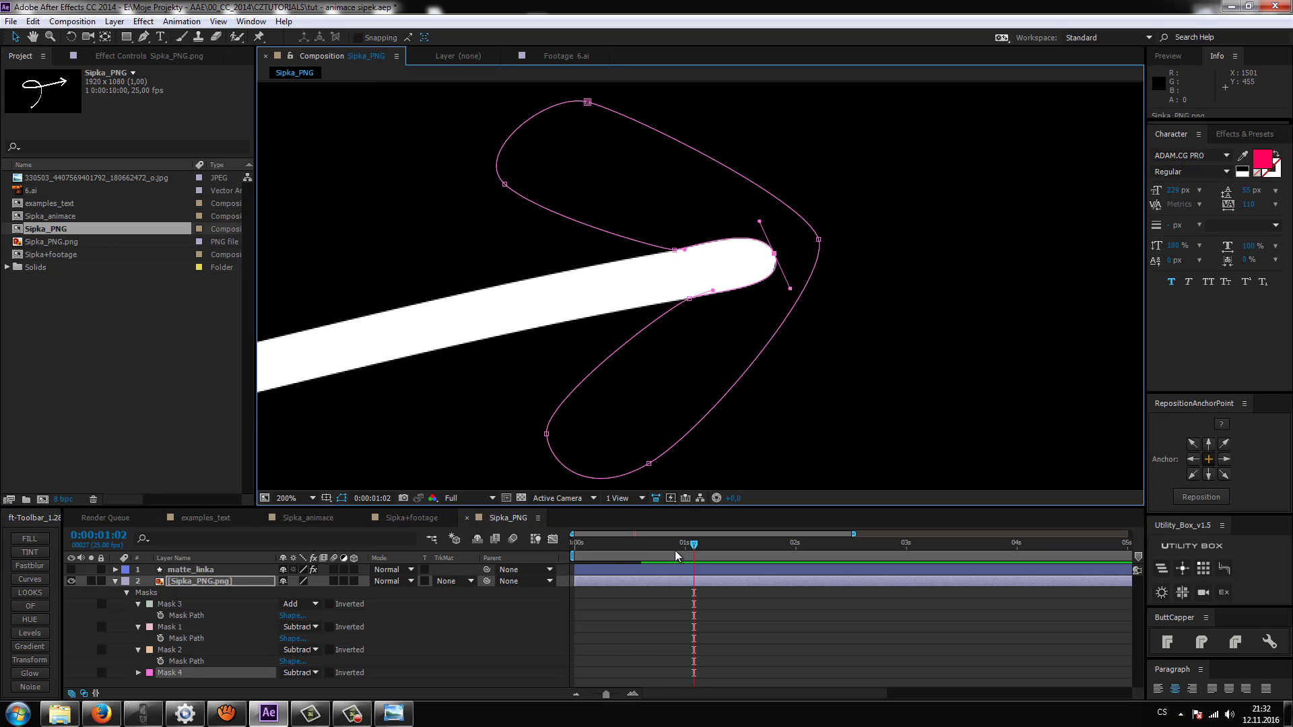
click(581, 622)
scroll(613, 338, down, 1)
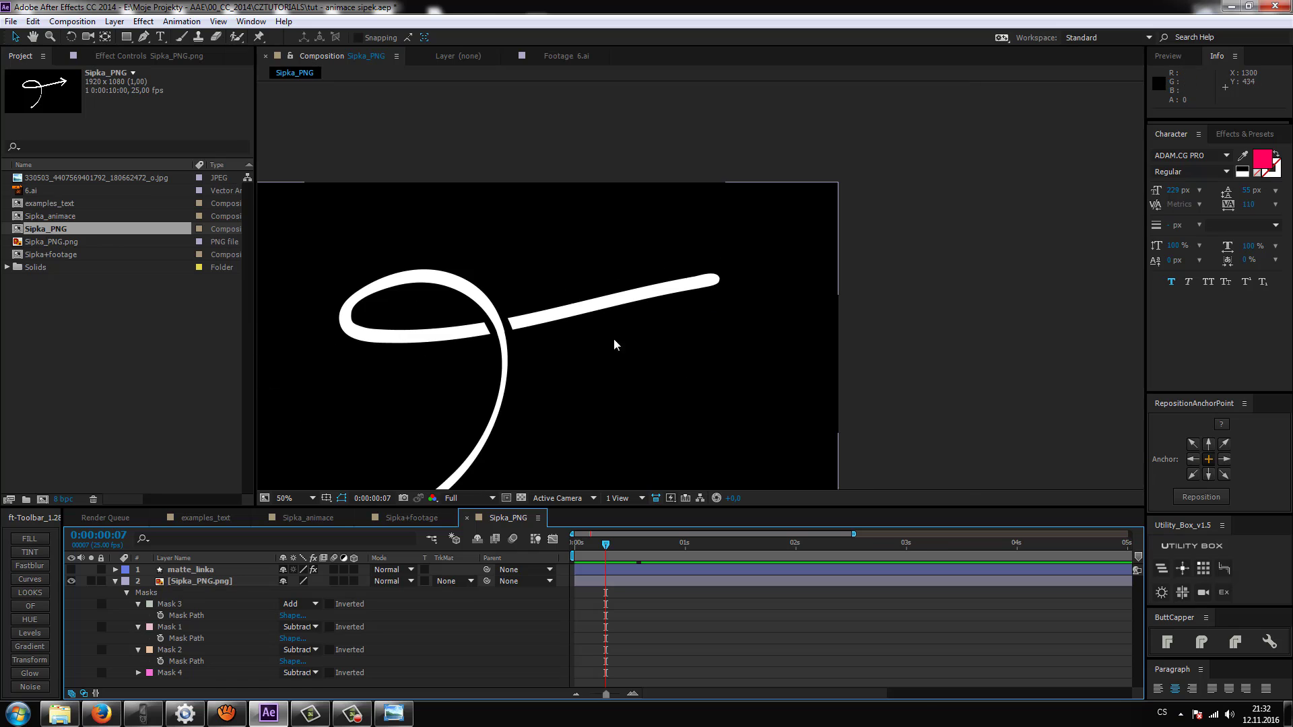
scroll(721, 332, down, 1)
Set Sipka_PNG.png's track matte to Alpha Matte matte_linka and preview the animation
drag(599, 544, 752, 543)
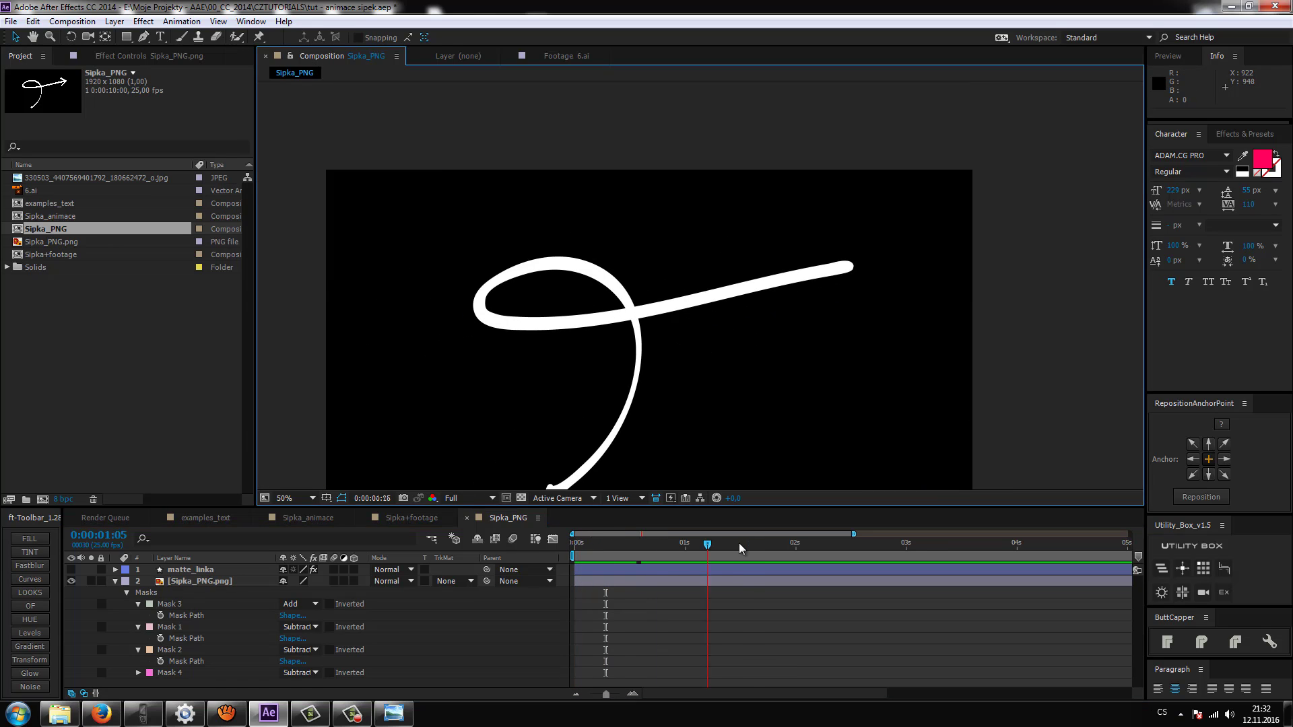
click(114, 580)
click(239, 580)
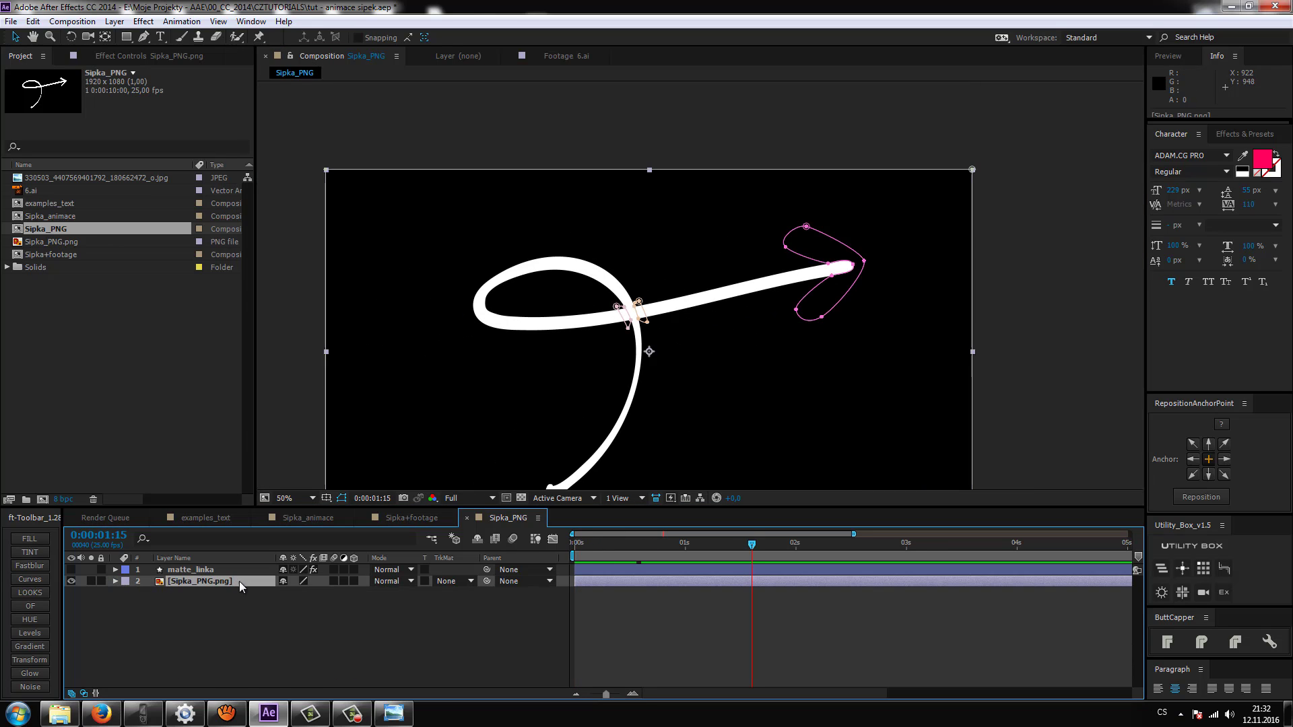
click(450, 581)
click(467, 616)
click(572, 544)
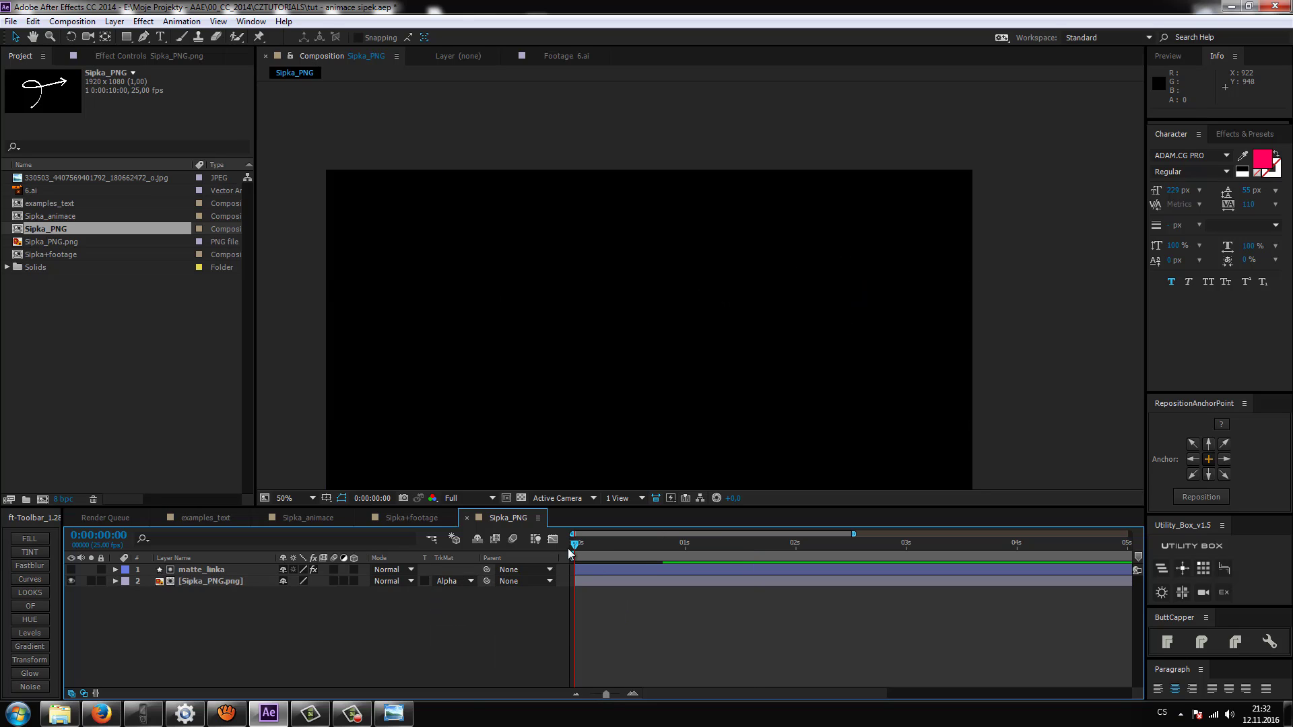
key(space)
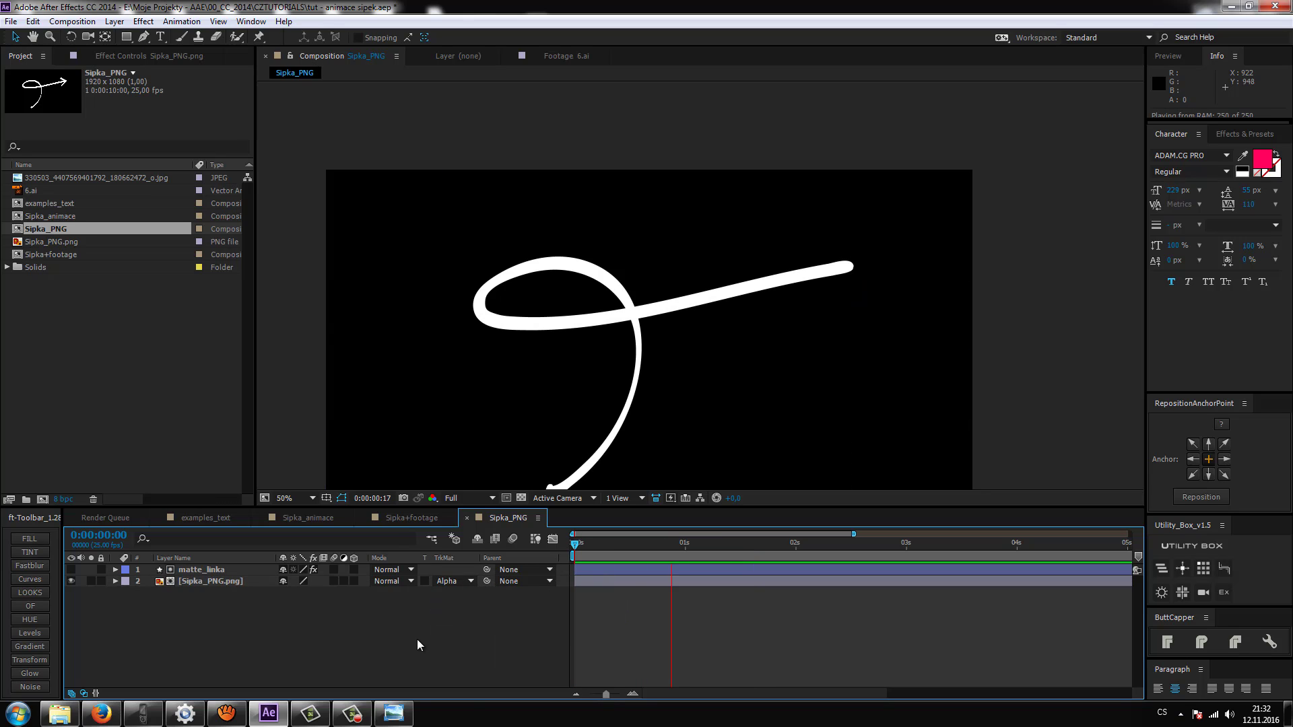
key(space)
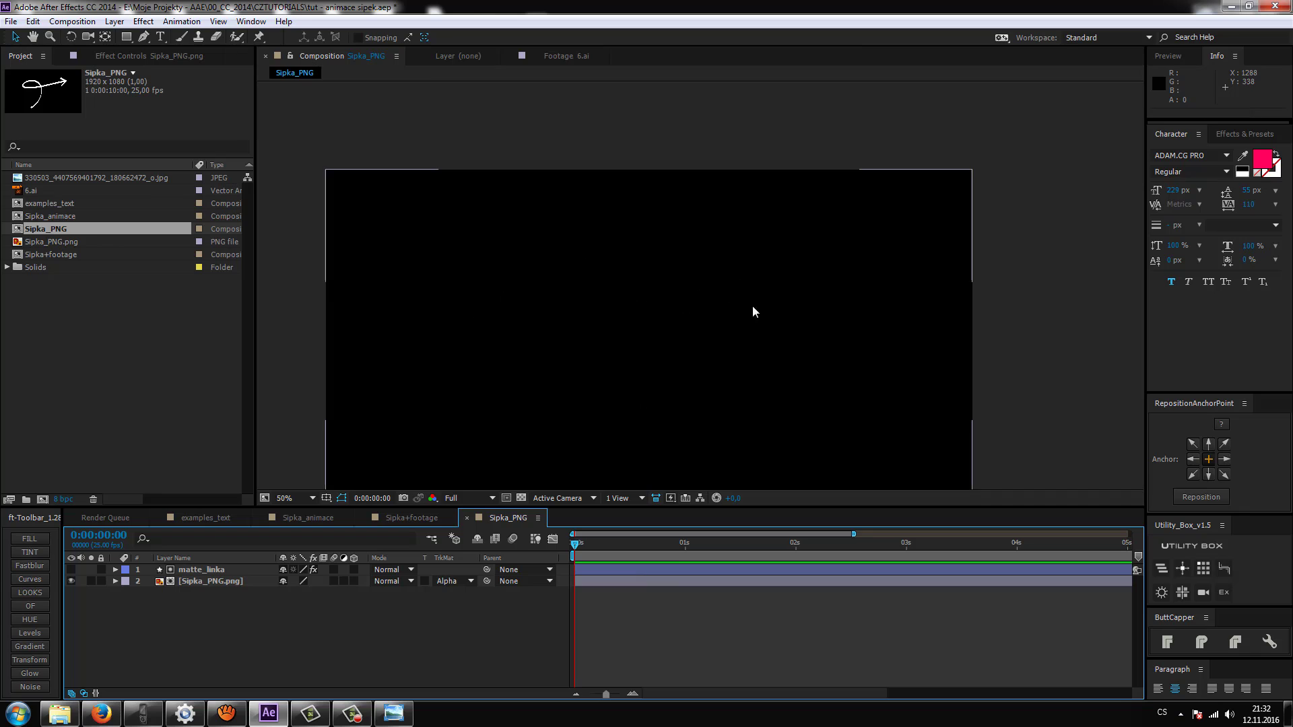
Duplicate the Sipka_PNG.png layer and rename the copy 'hrot'
click(194, 581)
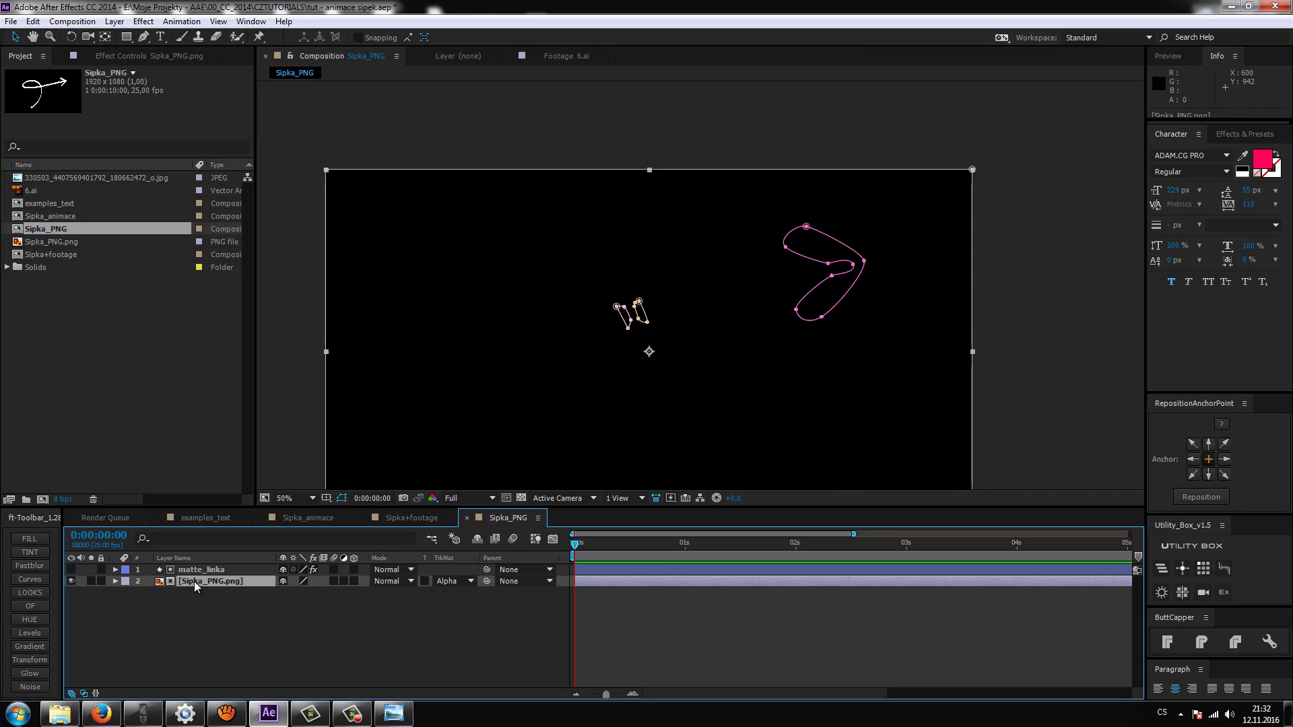
click(188, 595)
click(200, 577)
key(ctrl+d)
drag(202, 579, 196, 565)
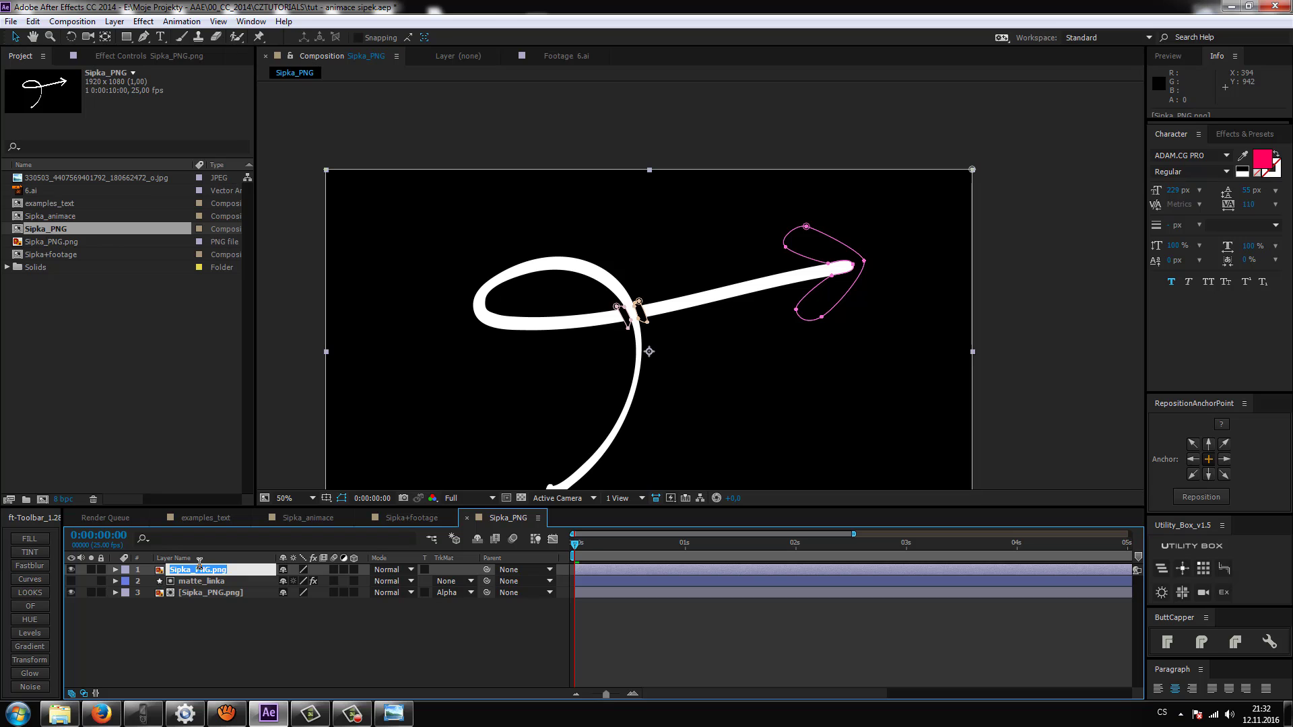
key(Return)
text(hrot)
key(Return)
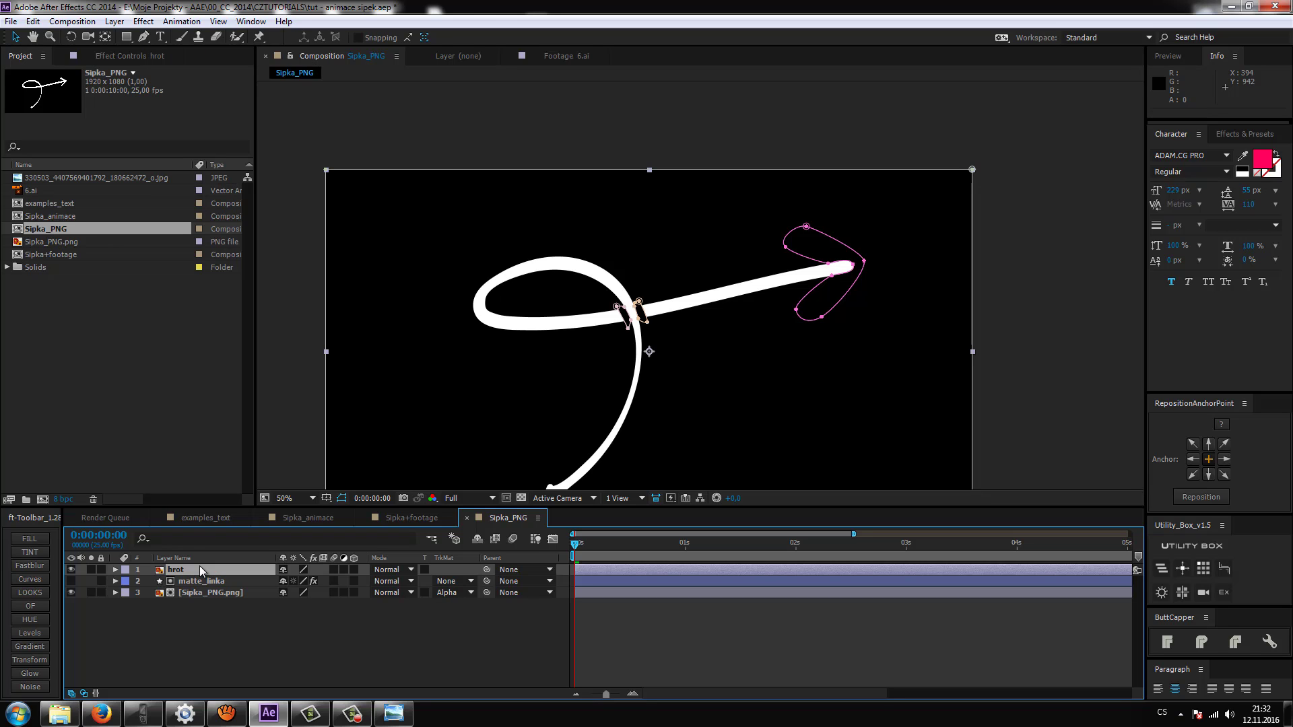
Delete Masks 1, 2 and 3 from hrot, leaving Mask 4
key(m)
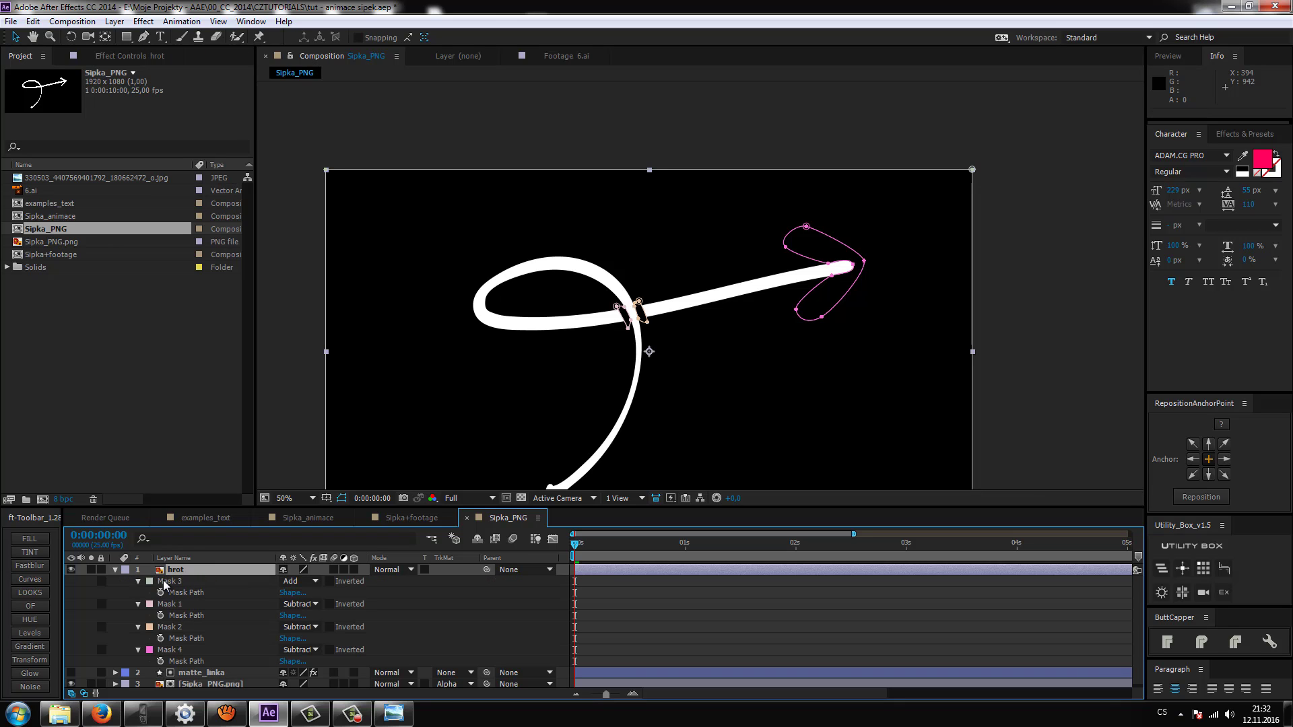
click(165, 582)
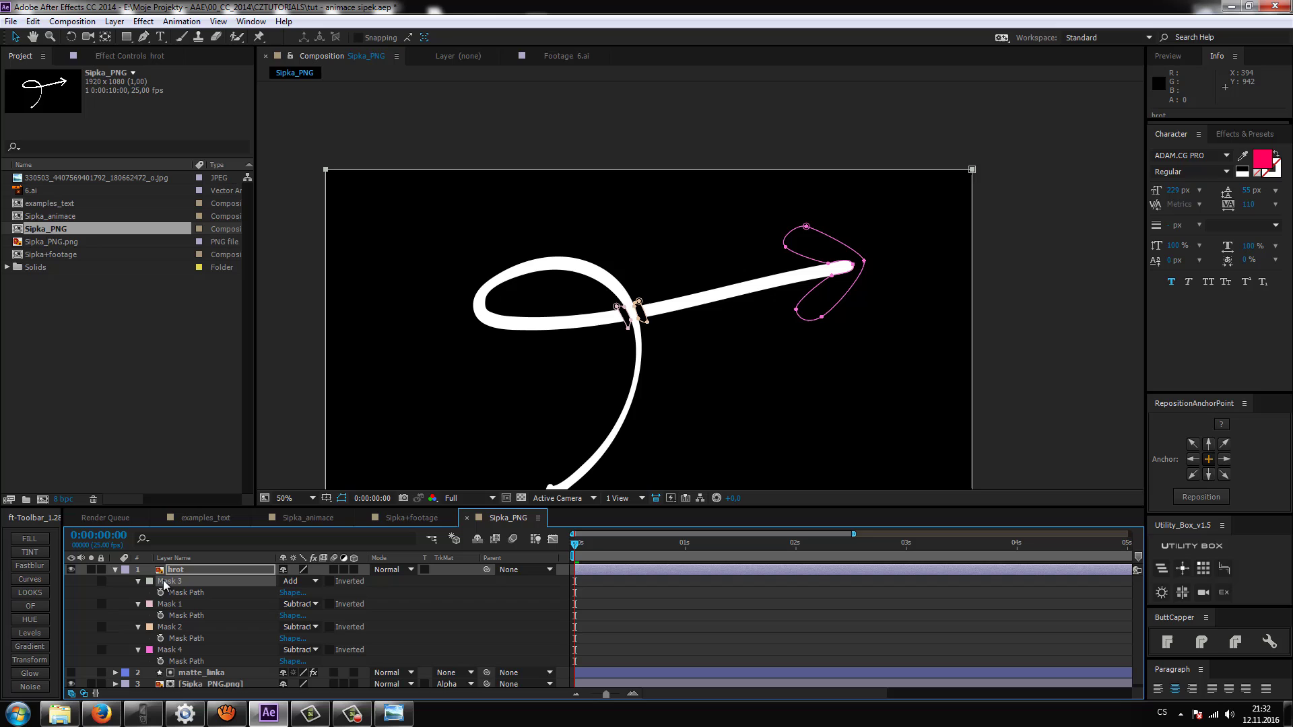
shift+click(171, 628)
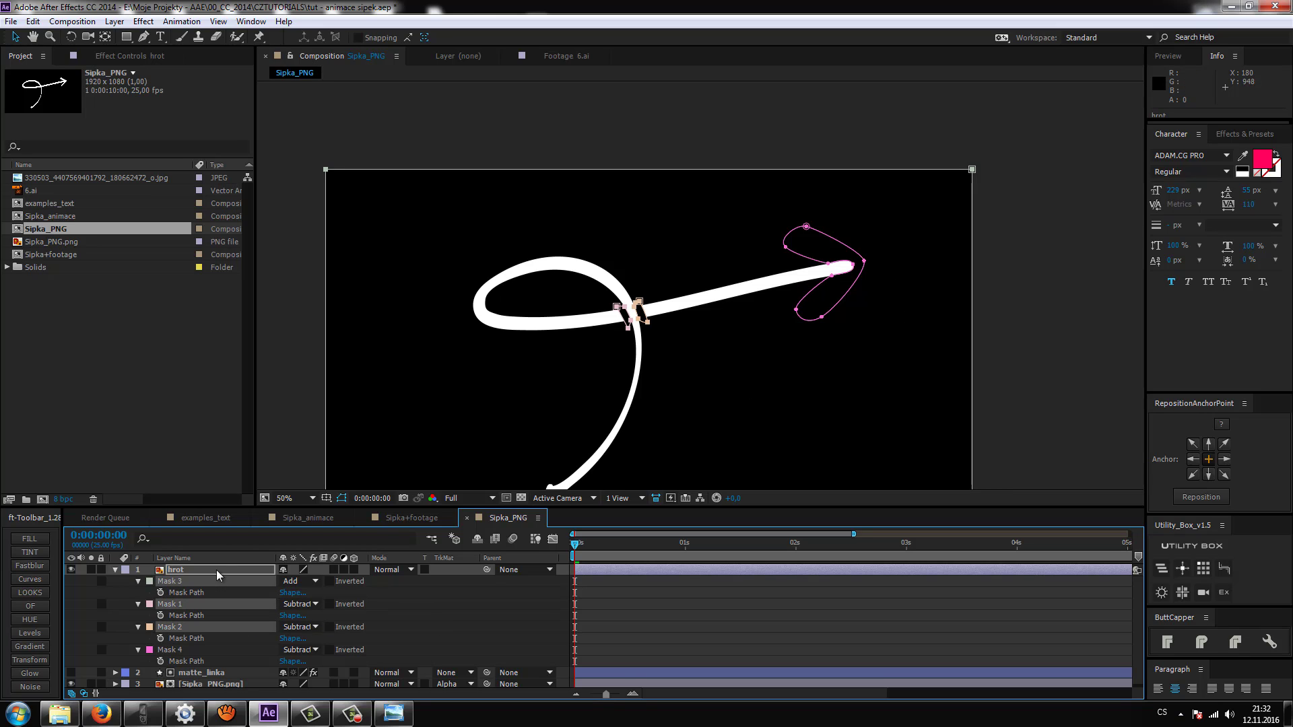
key(Delete)
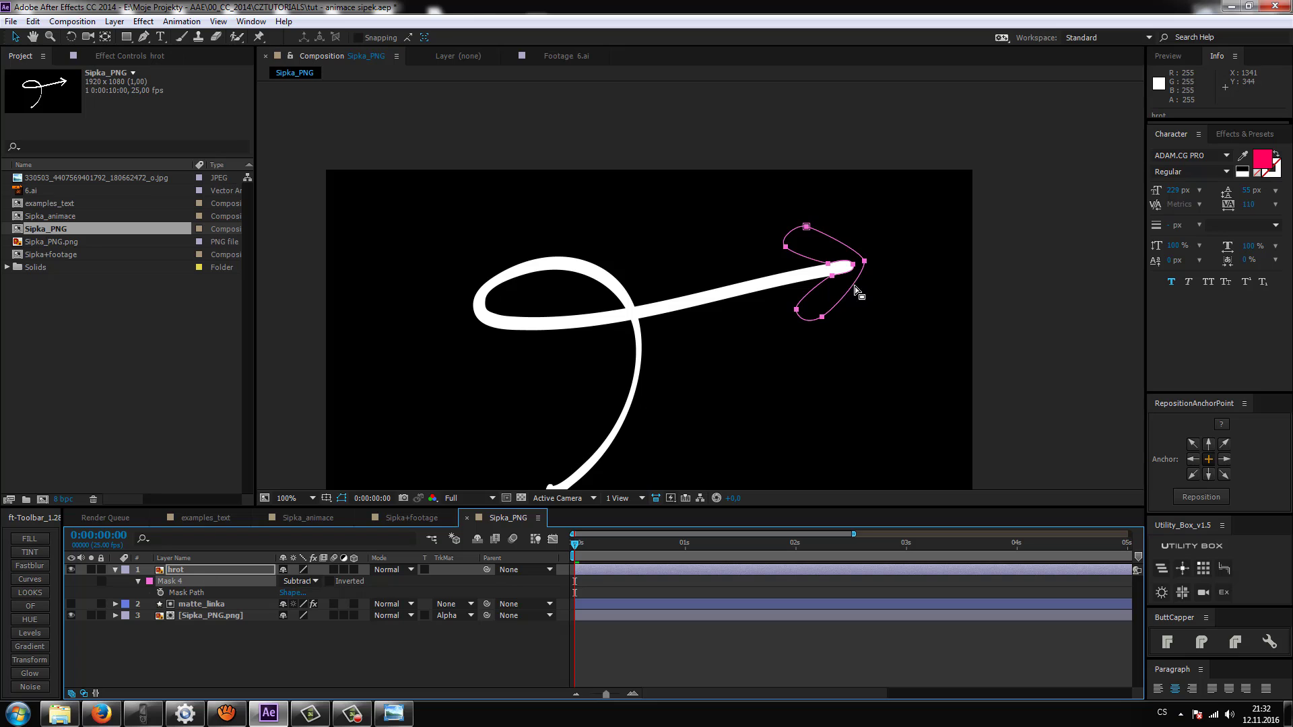
Solo hrot and switch its Mask 4 mode from Subtract to Add
scroll(857, 290, up, 4)
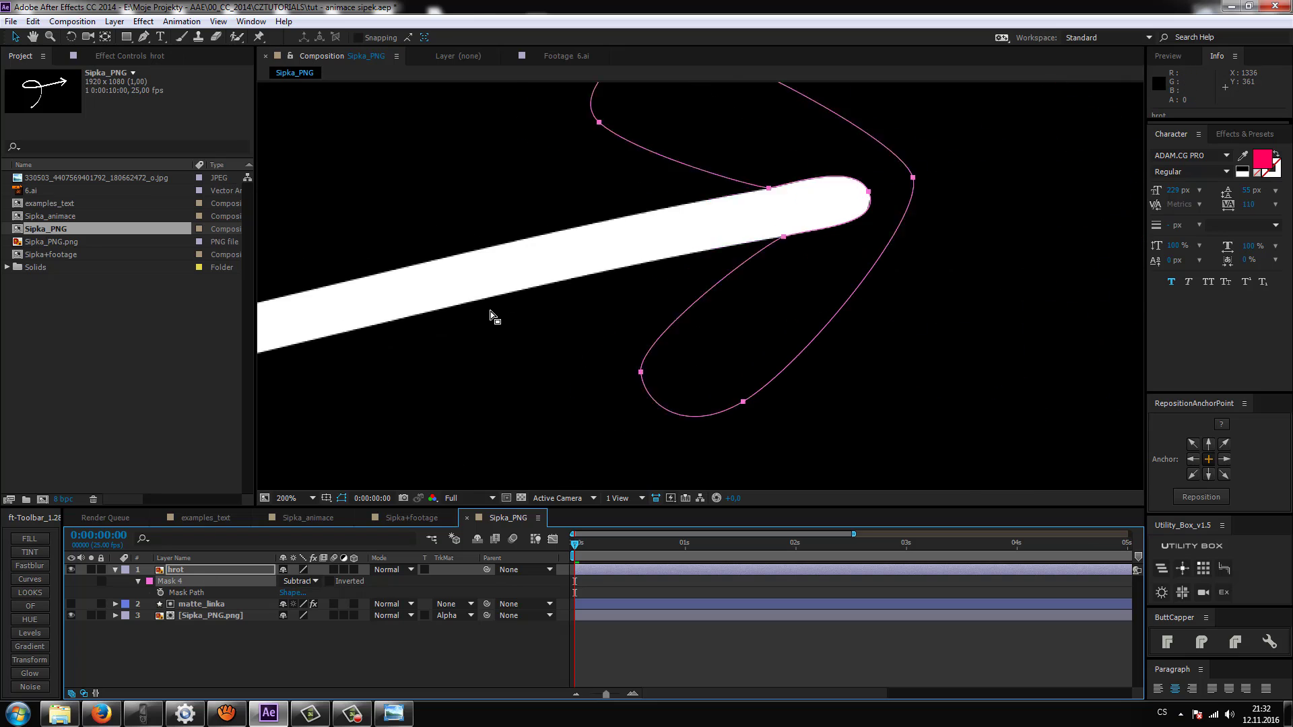
click(91, 570)
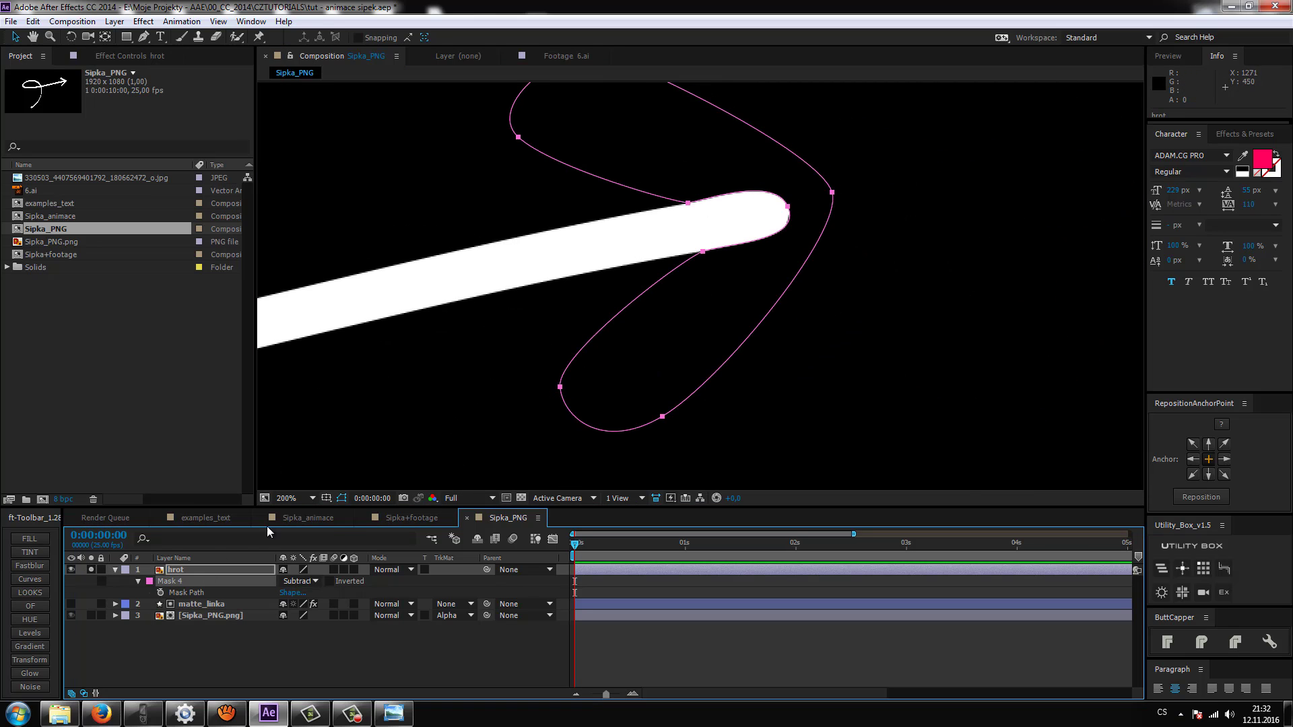
click(294, 582)
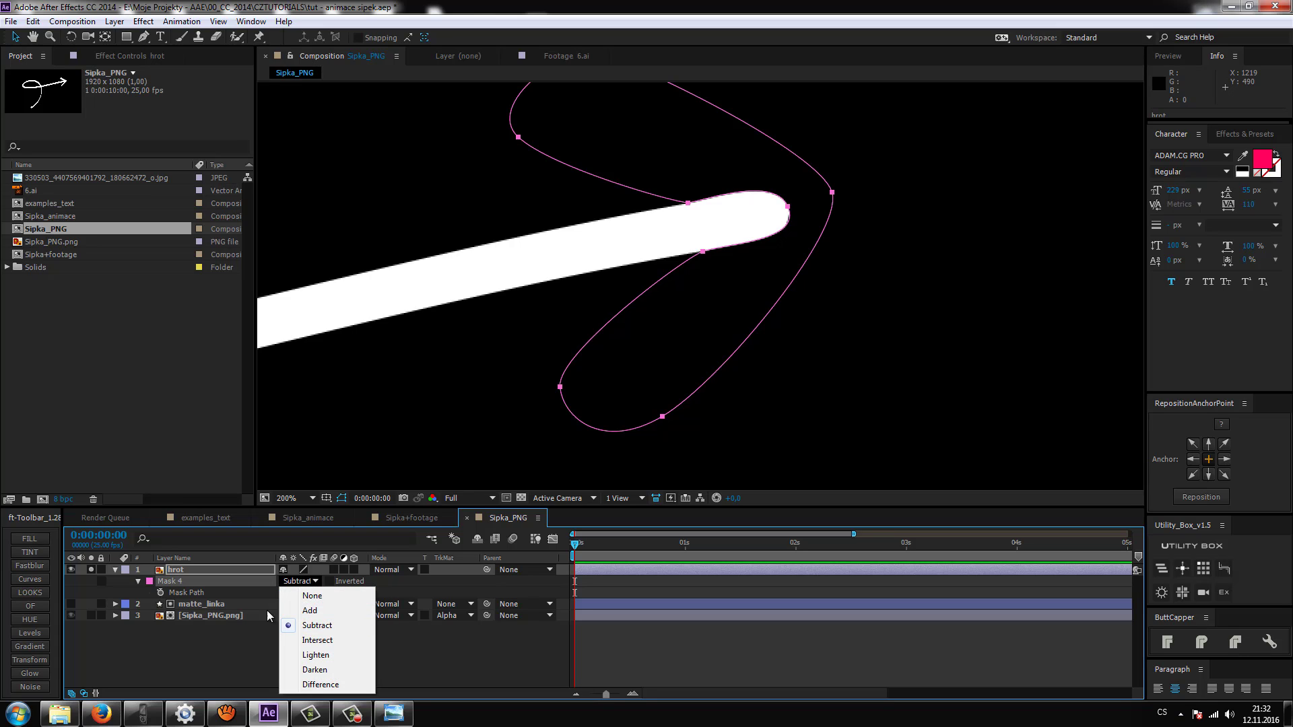
click(310, 610)
drag(717, 238, 715, 259)
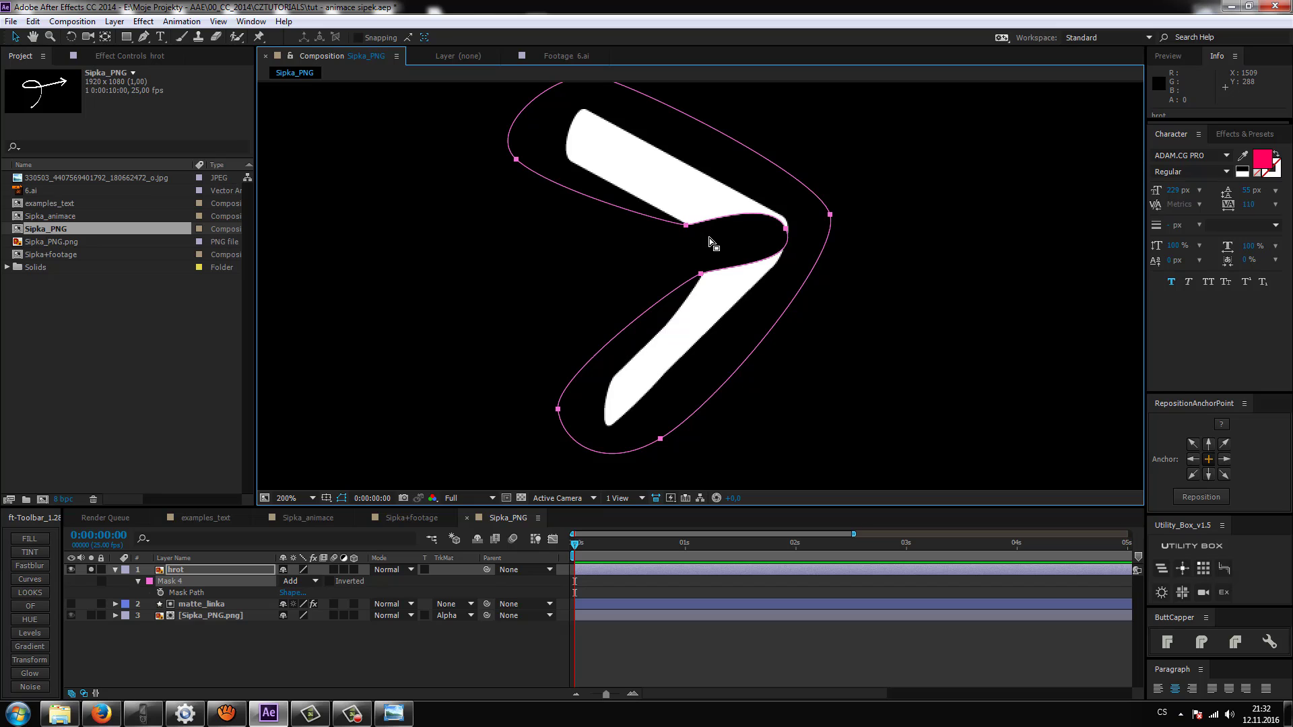
drag(787, 237, 739, 244)
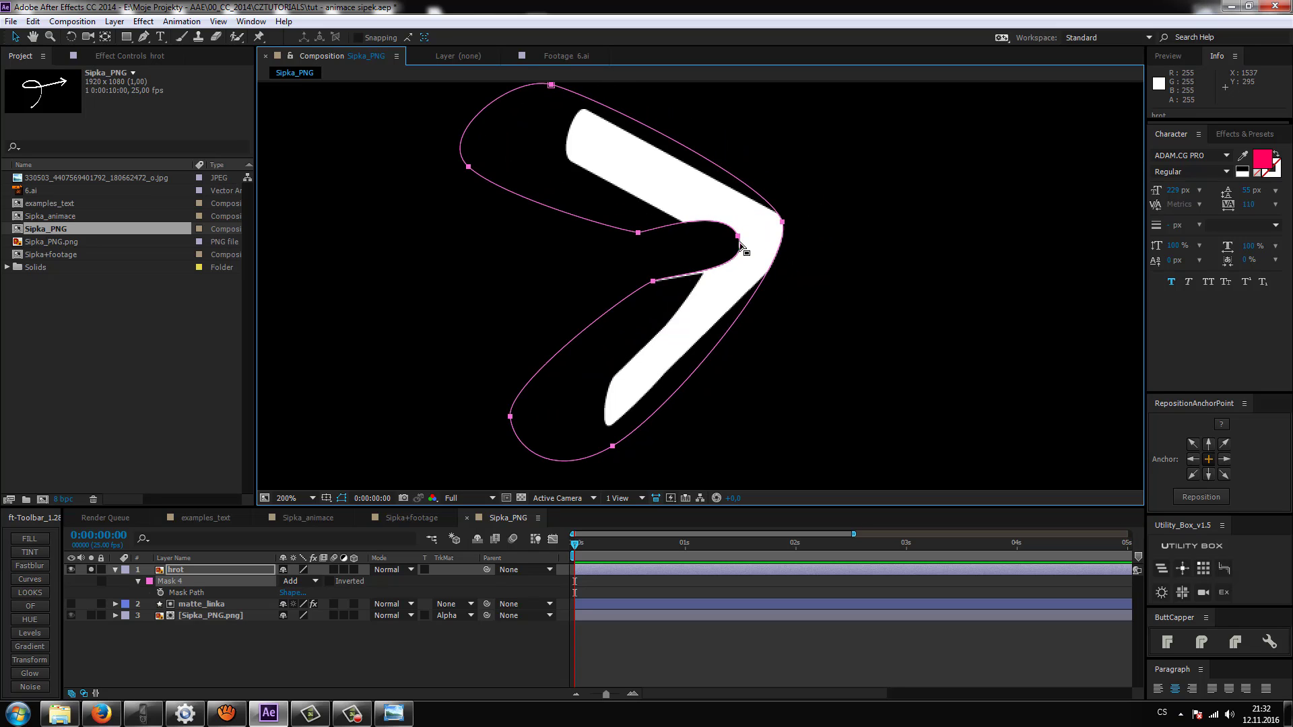
key(ctrl+z)
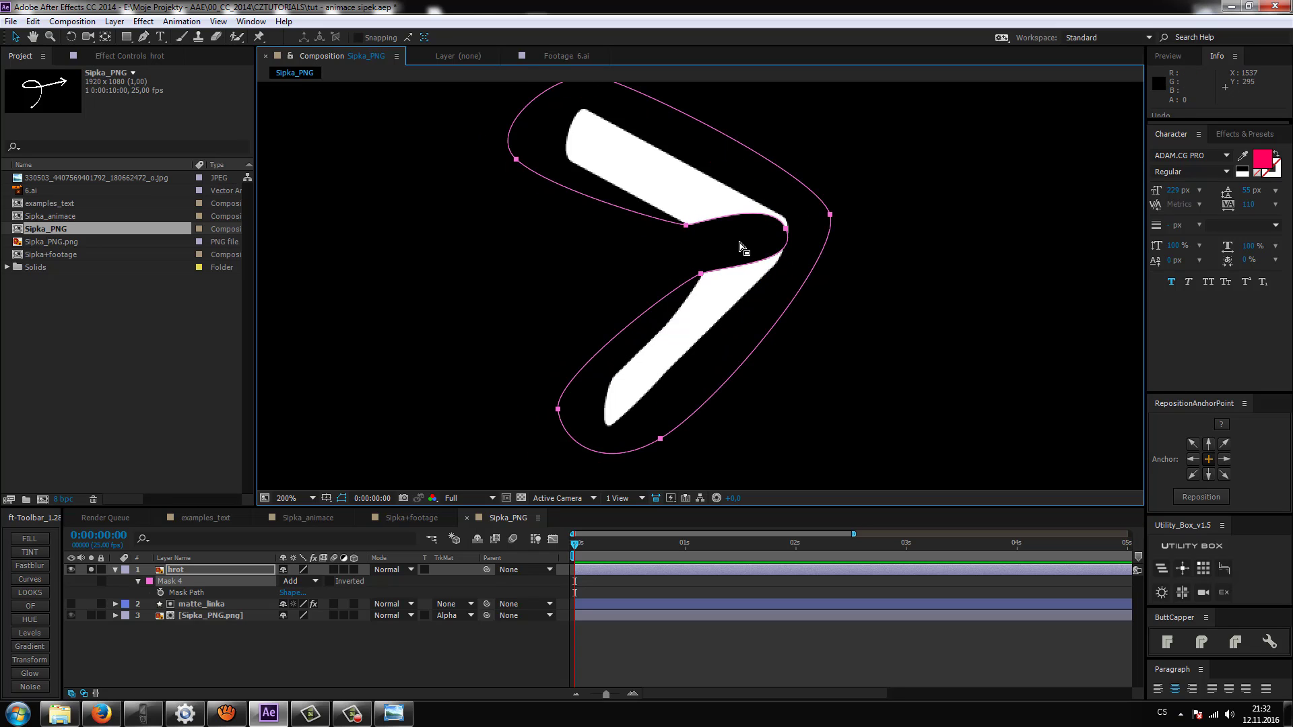
Remove the inner tip vertex, round the inner corner with handles, and add a vertex
click(785, 228)
key(Delete)
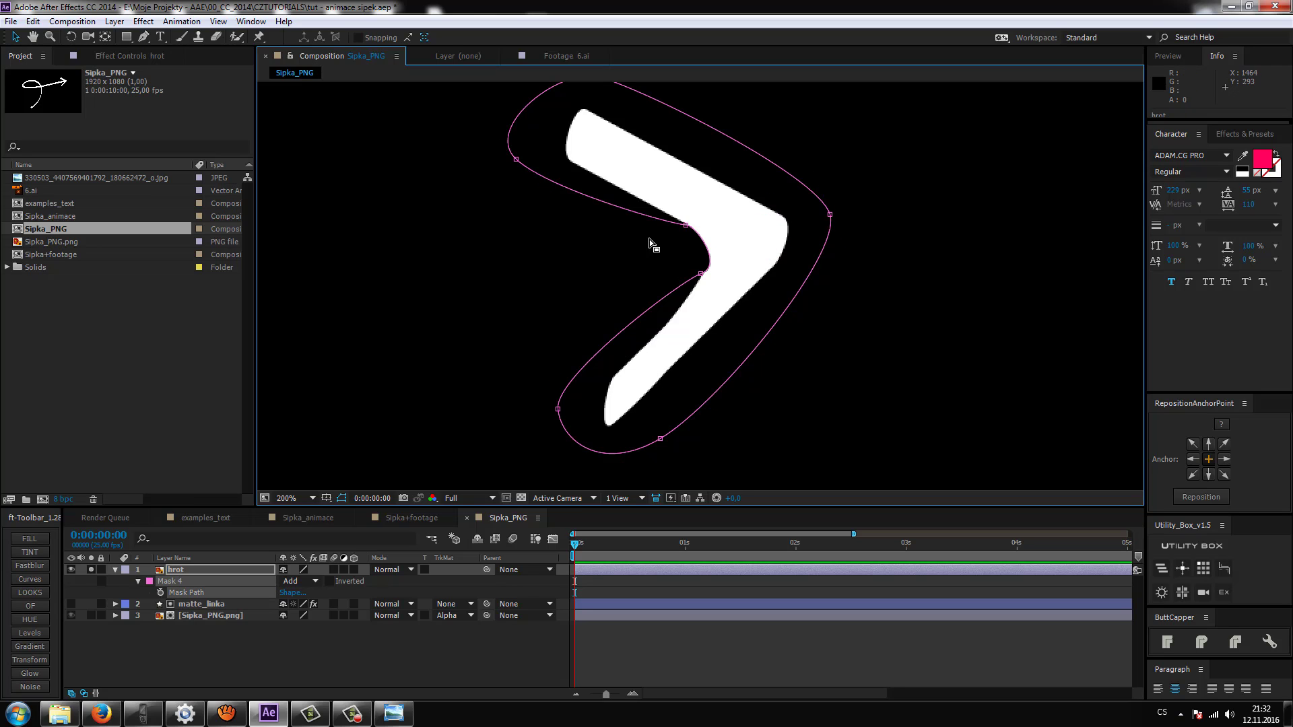
key(period)
mouse_move(703, 262)
mouse_down()
mouse_move(762, 197)
mouse_move(760, 211)
mouse_move(775, 208)
mouse_up()
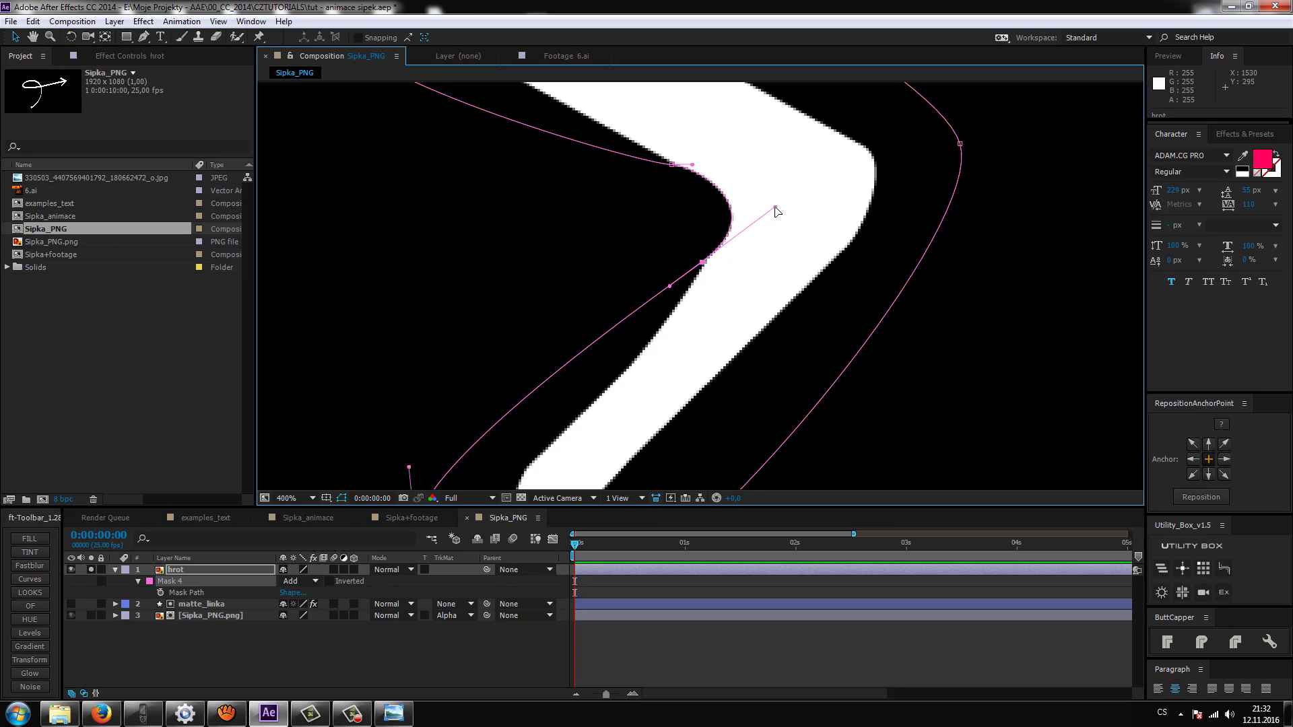
key(g)
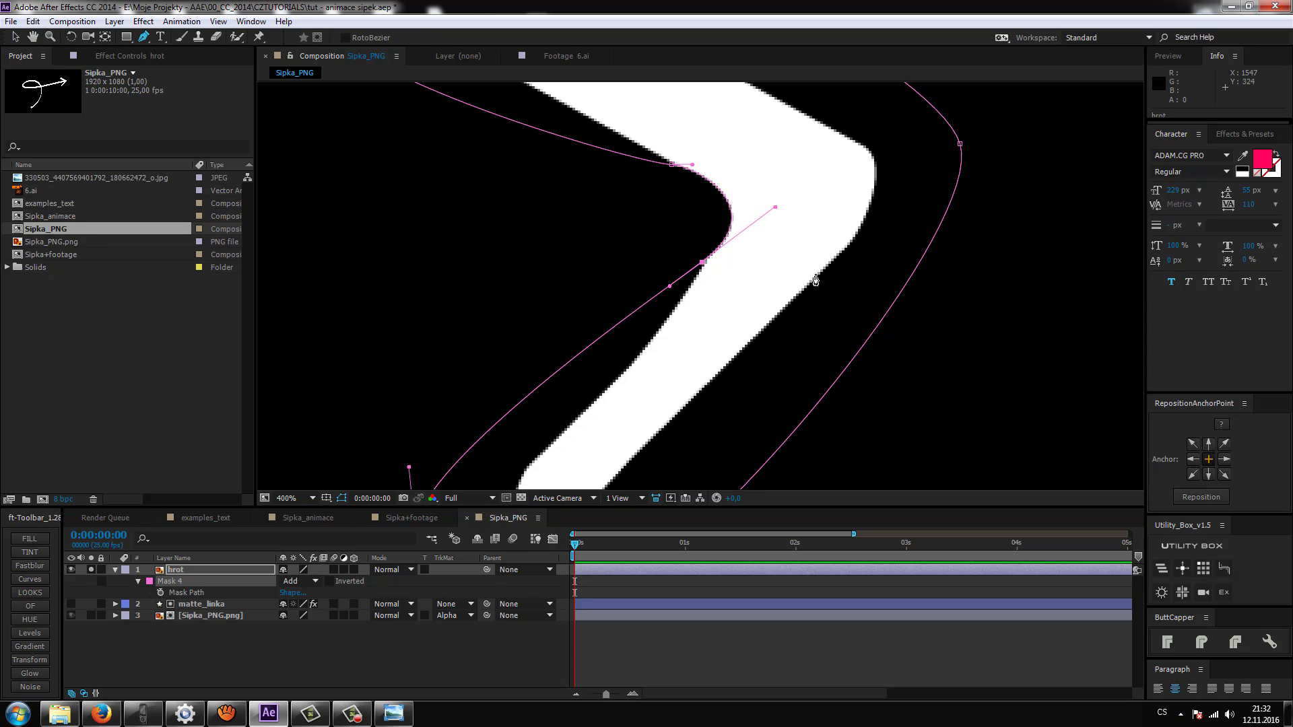
click(731, 210)
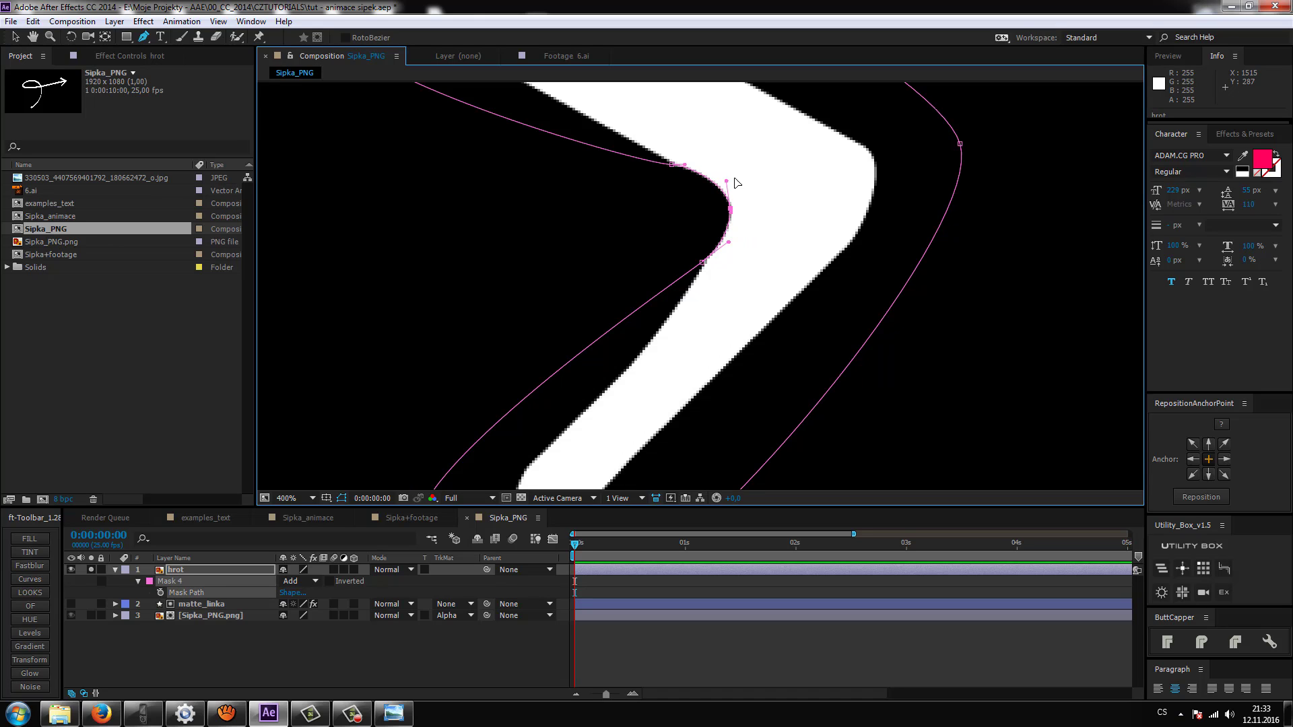
drag(727, 182, 732, 201)
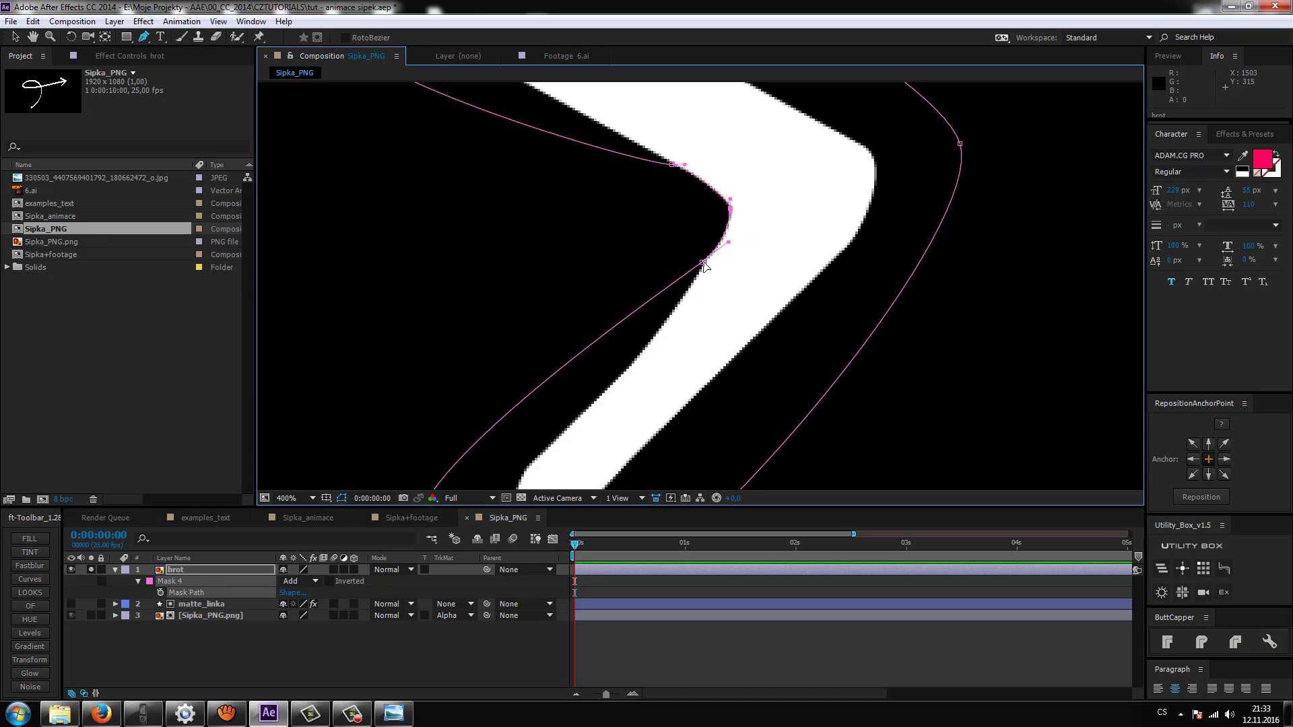
Fine-tune the inner and upper-left vertices' curves, then zoom out to the whole arrowhead
click(703, 262)
alt+click(722, 261)
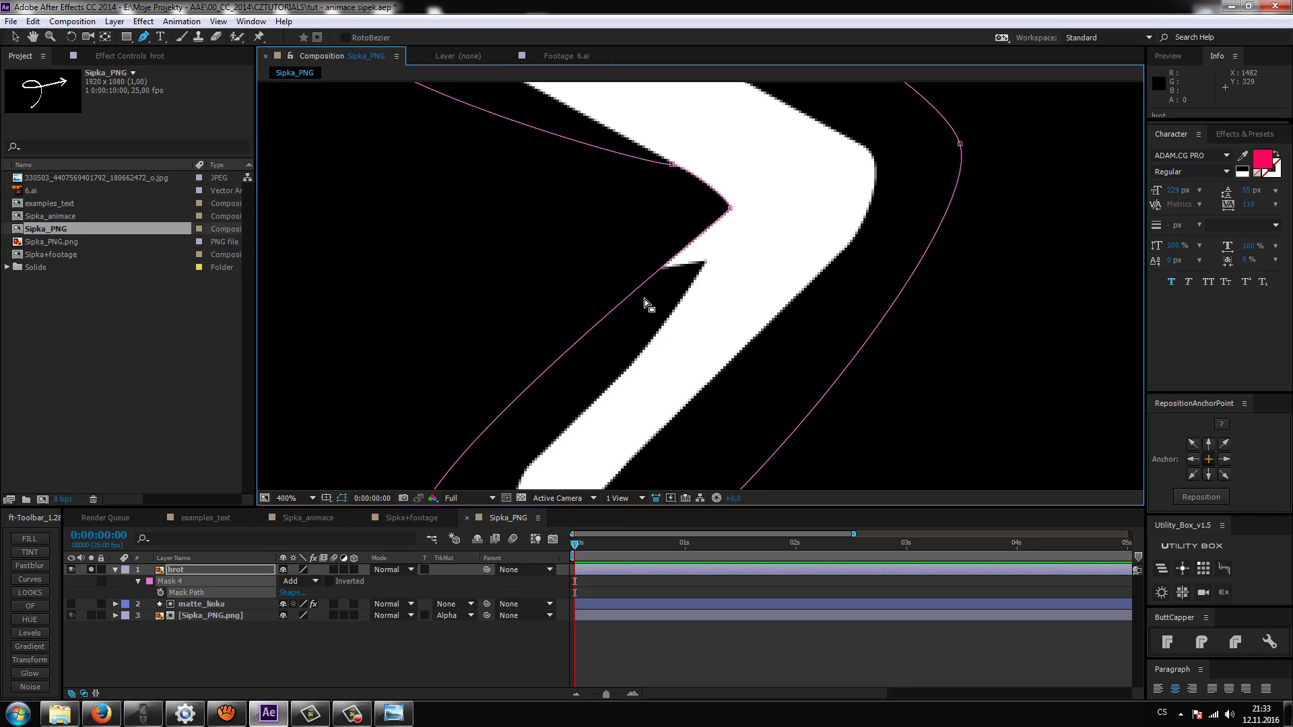
key(ctrl+z)
key(v)
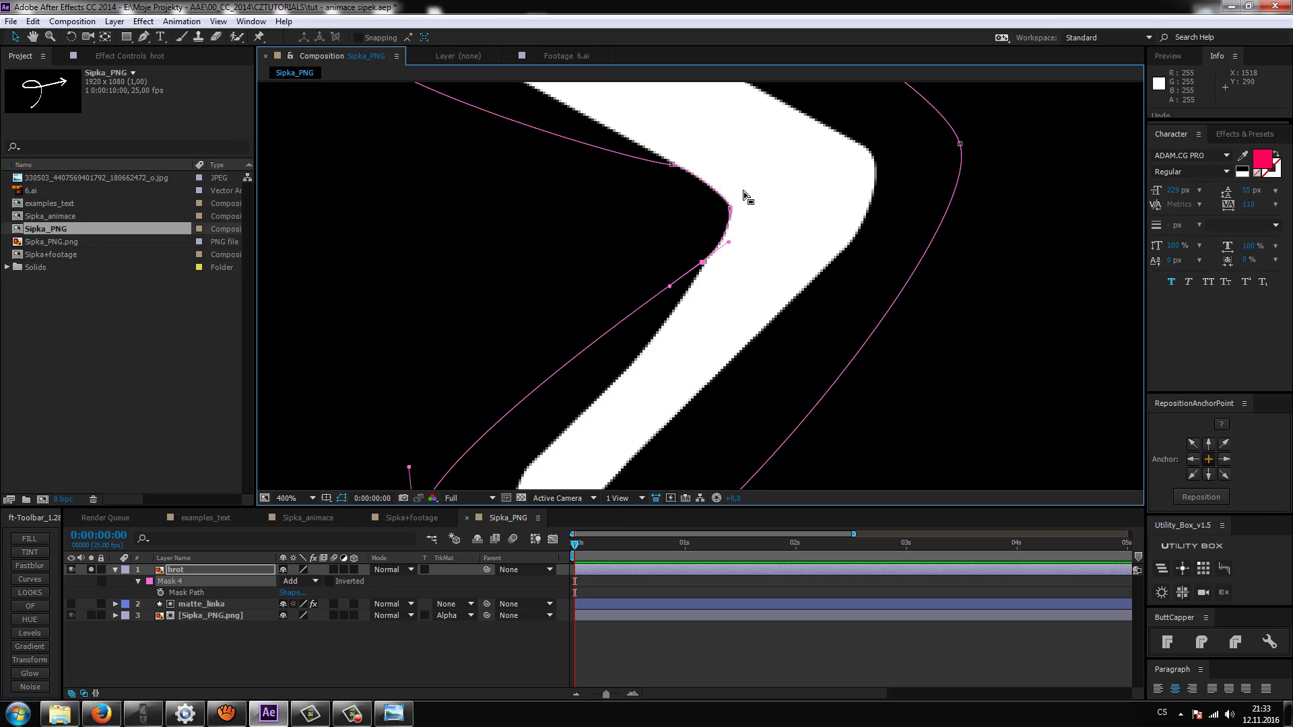
drag(730, 210, 745, 201)
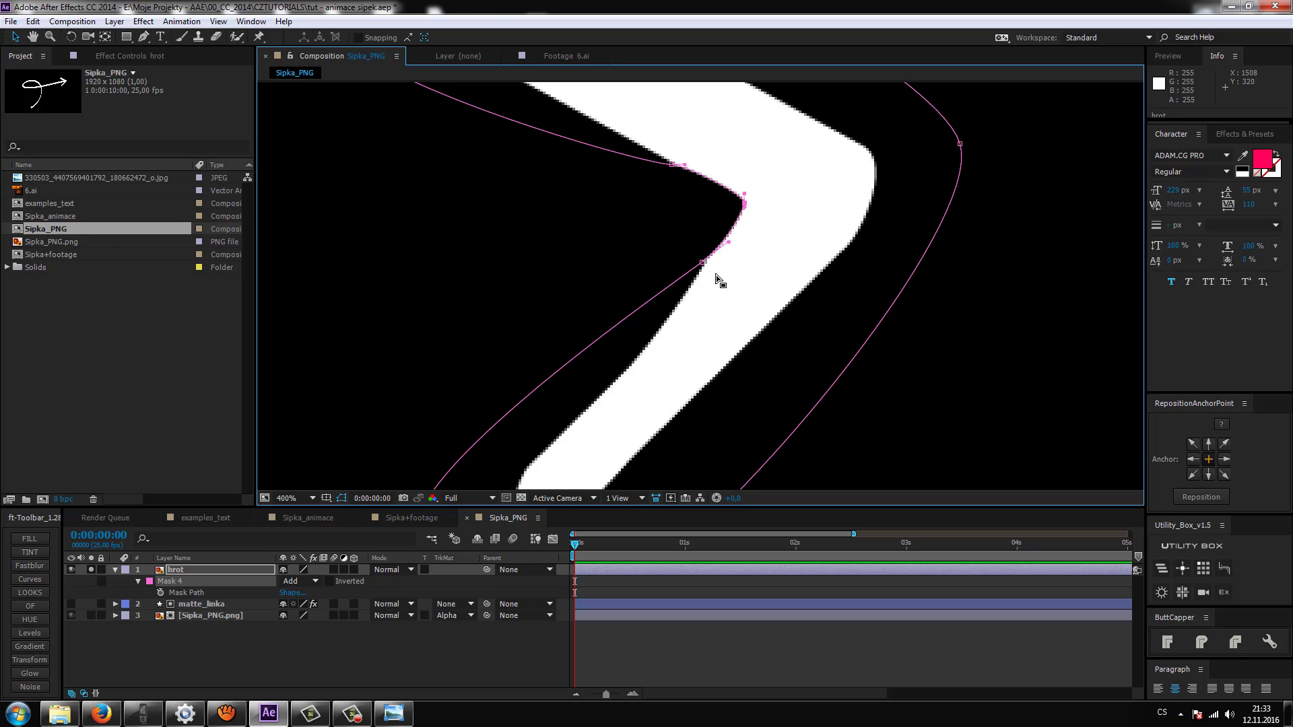
drag(728, 243, 729, 238)
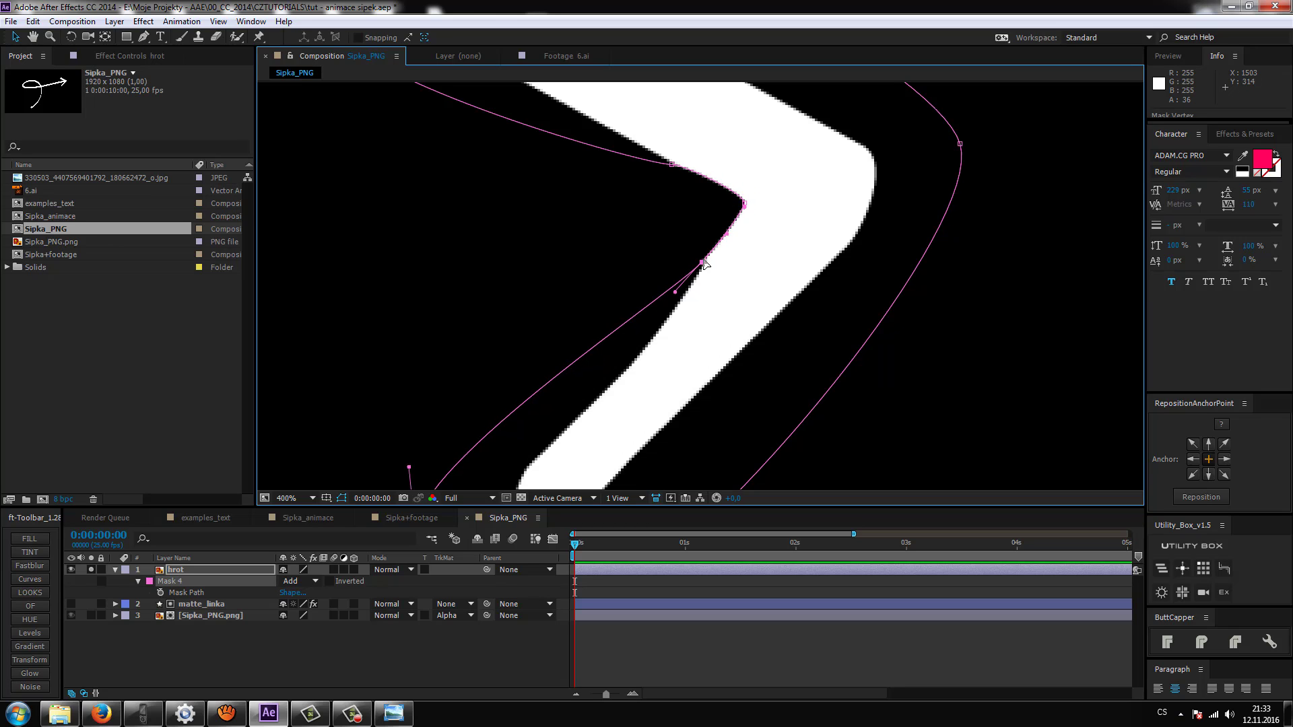
click(685, 166)
drag(688, 169, 681, 167)
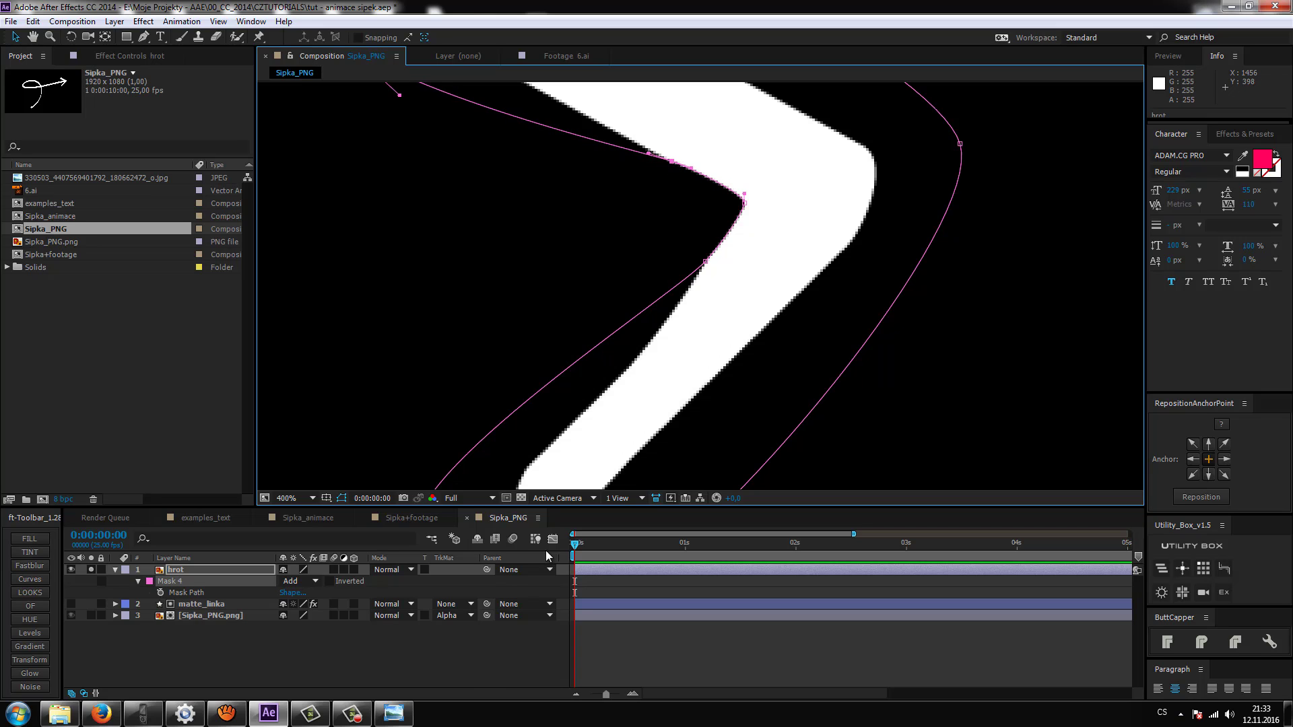
key(F2)
key(slash)
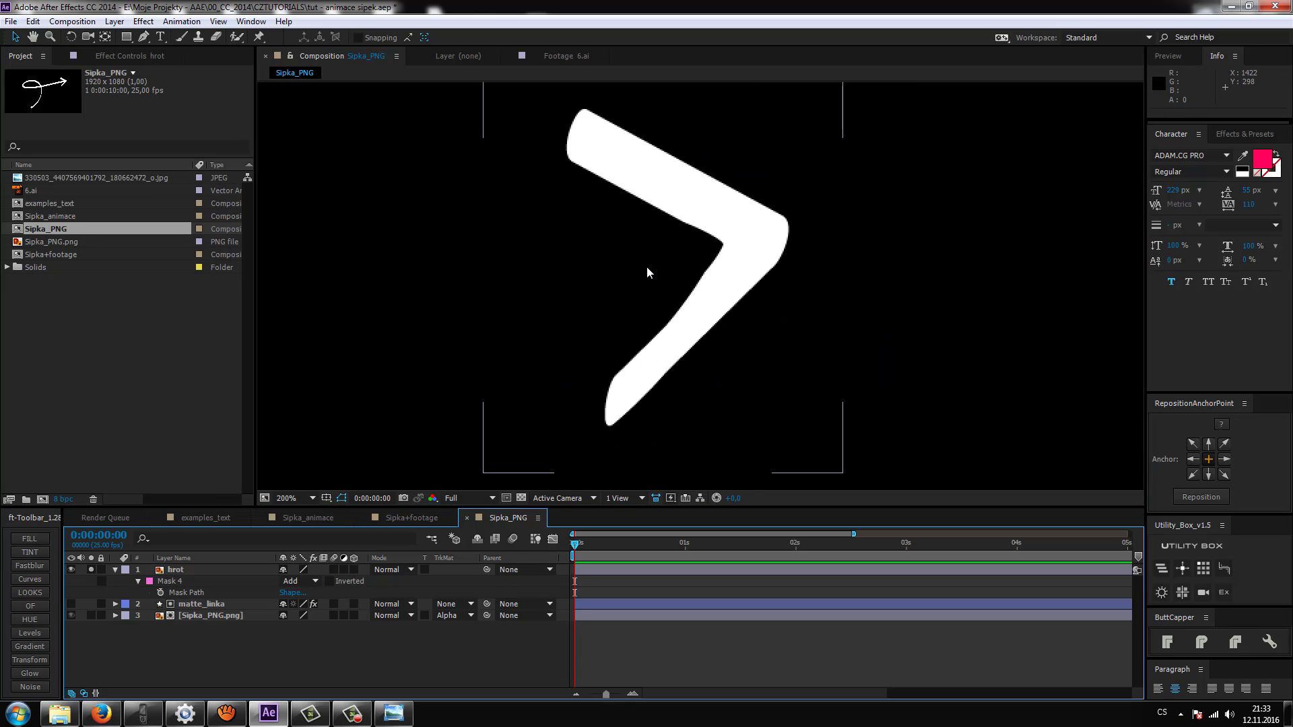
Zoom the view to 200% and step through frames 0:00:00:14–0:00:00:20 to inspect the arrowhead reveal
key(period)
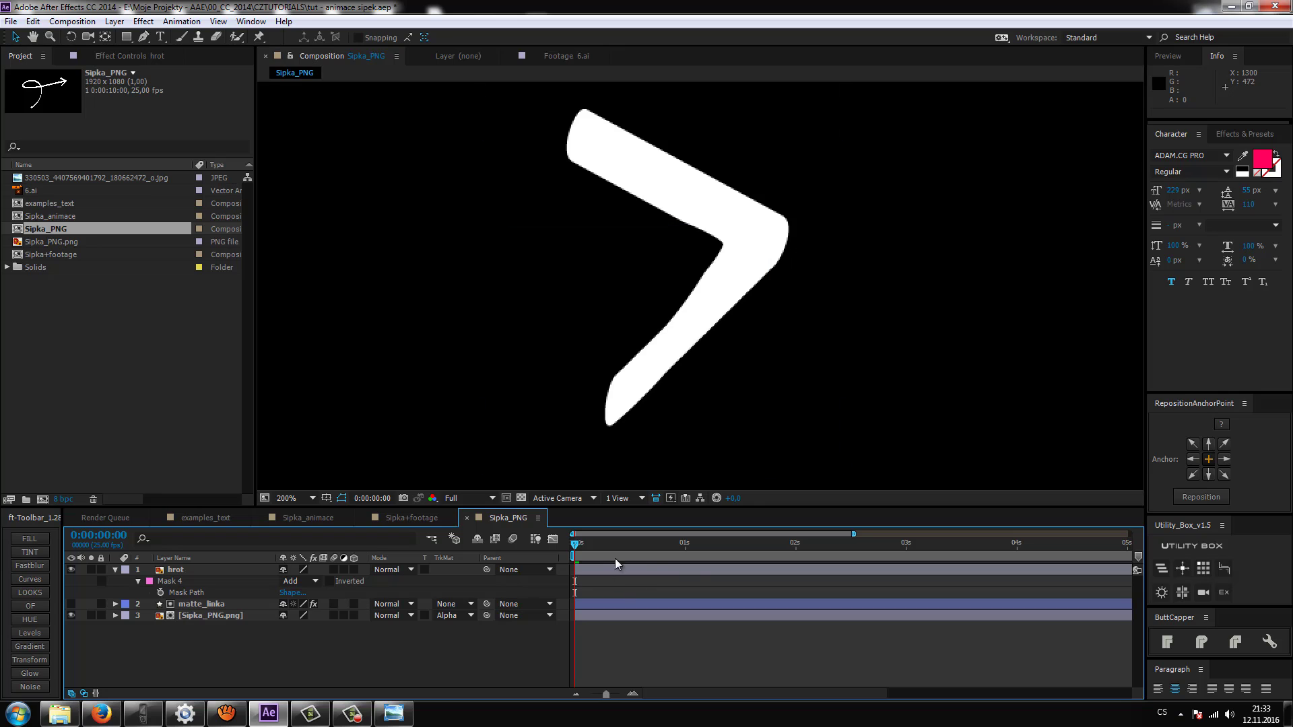
drag(613, 549, 734, 549)
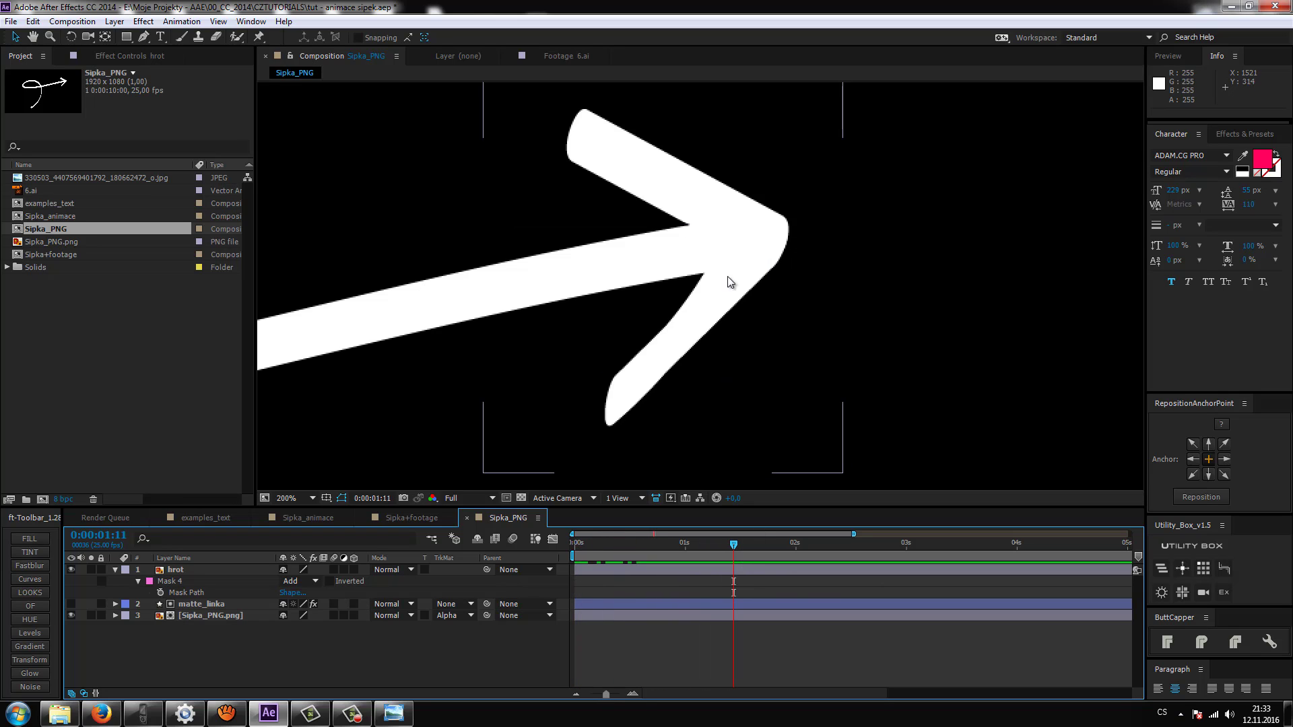
click(637, 548)
drag(637, 548, 663, 546)
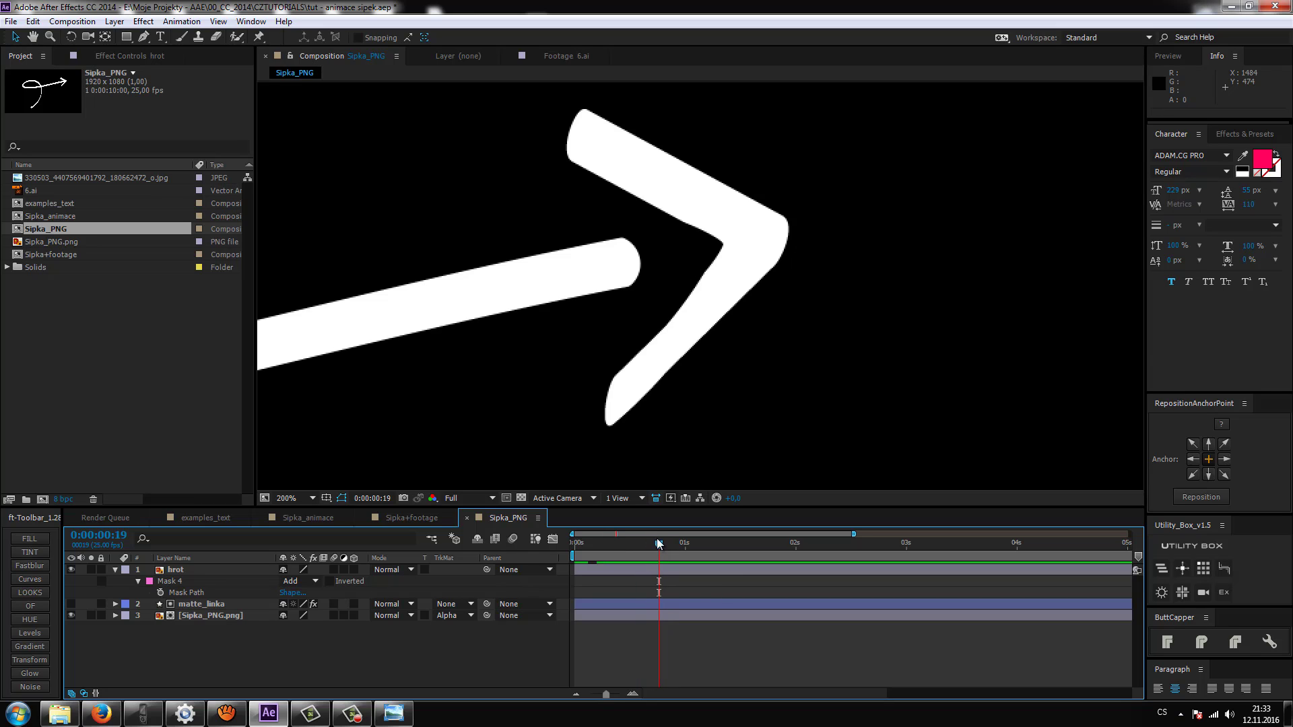
key(Page_Up)
key(Page_Down)
key(Page_Down)
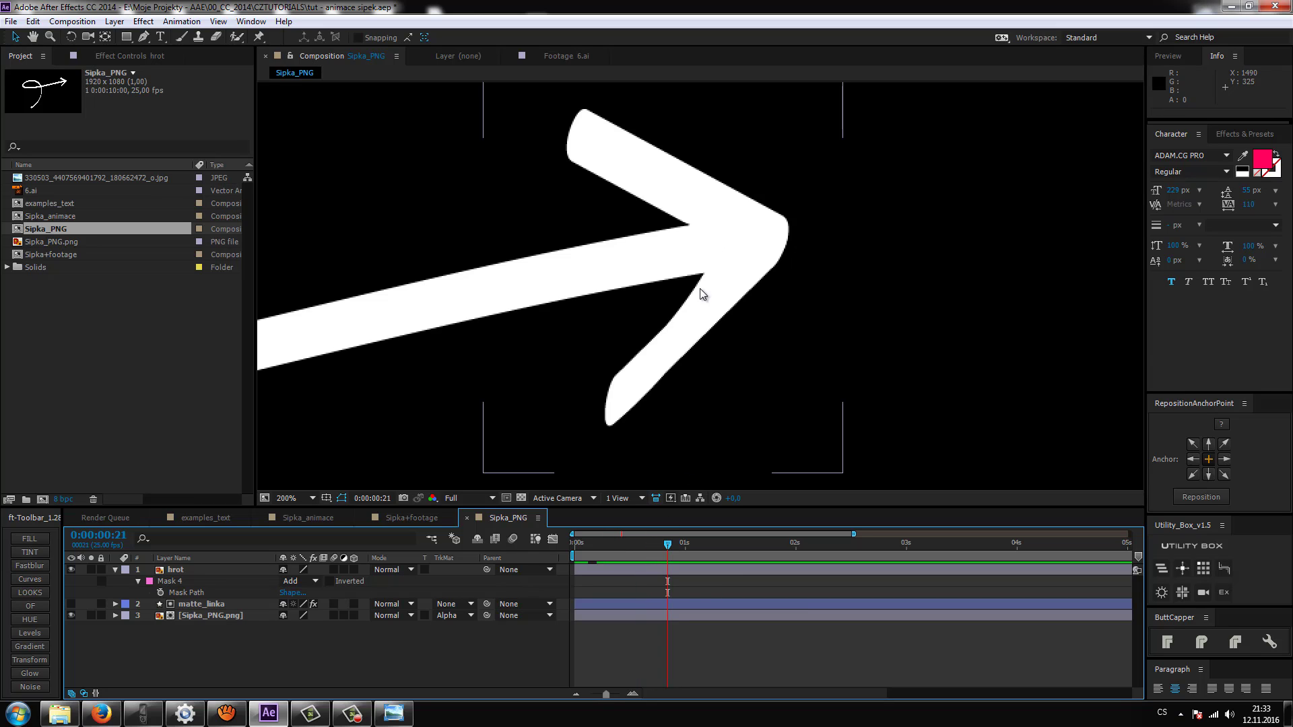
Collapse the hrot layer's properties in the timeline
scroll(686, 301, down, 1)
scroll(713, 330, down, 1)
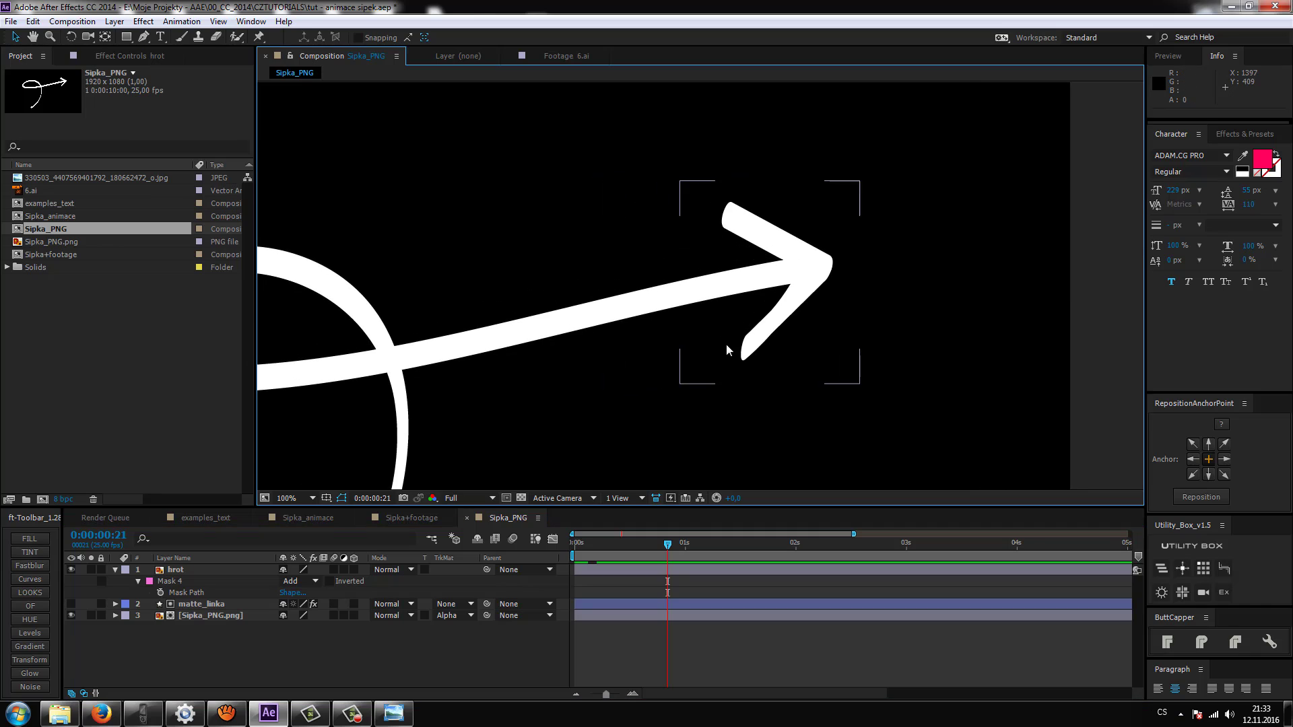
click(116, 569)
Duplicate matte_linka, move the copy to the top, rename it matte_hrot and make it visible
click(206, 581)
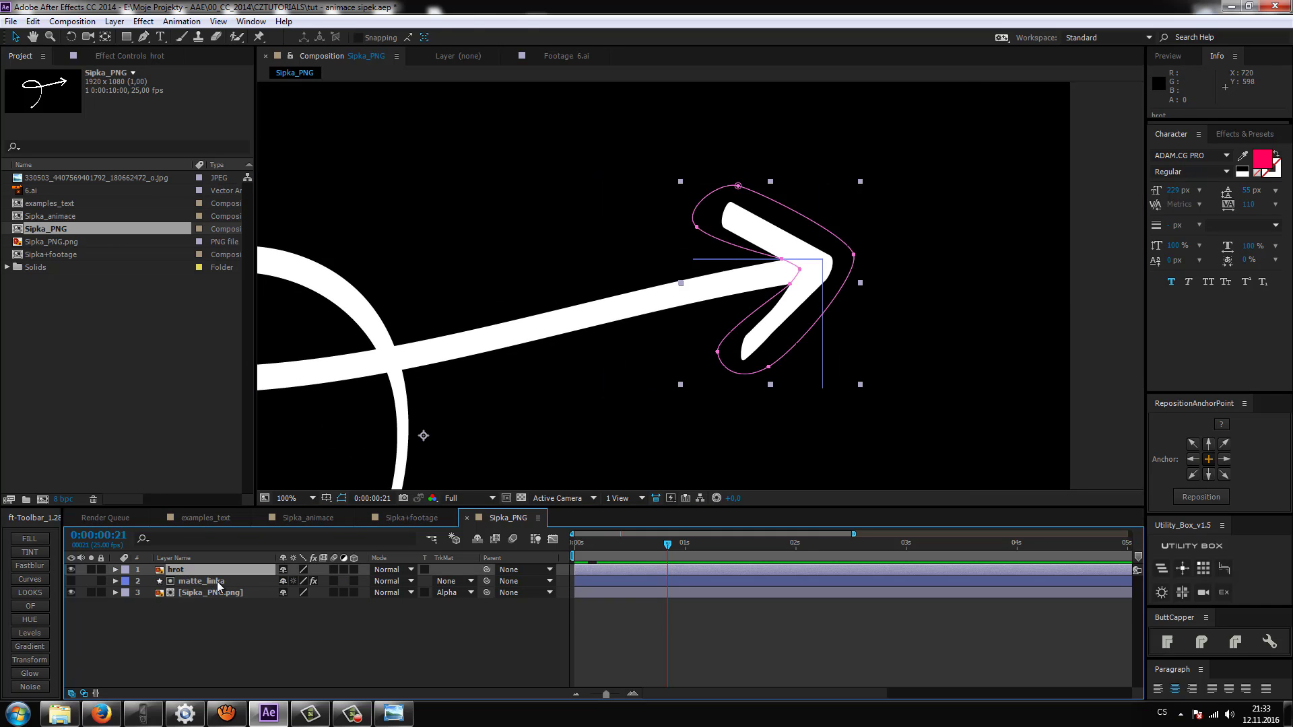
scroll(576, 381, down, 1)
scroll(563, 365, down, 1)
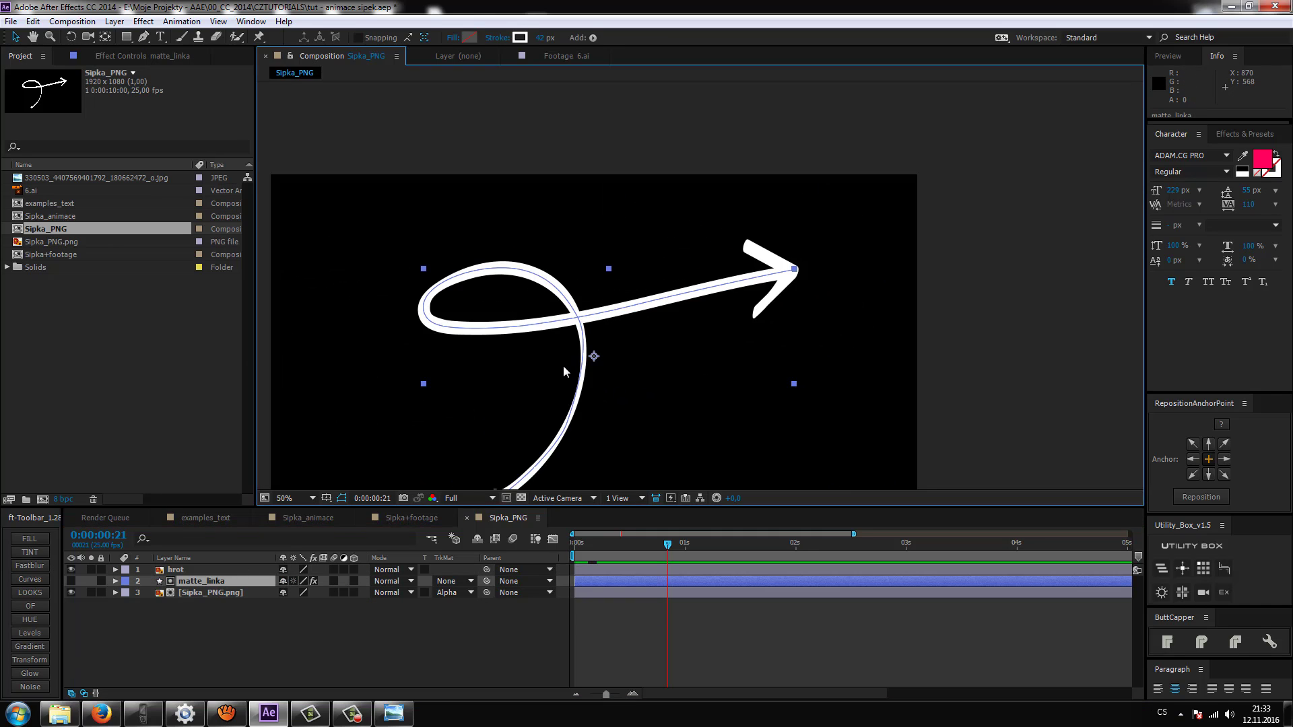
click(196, 583)
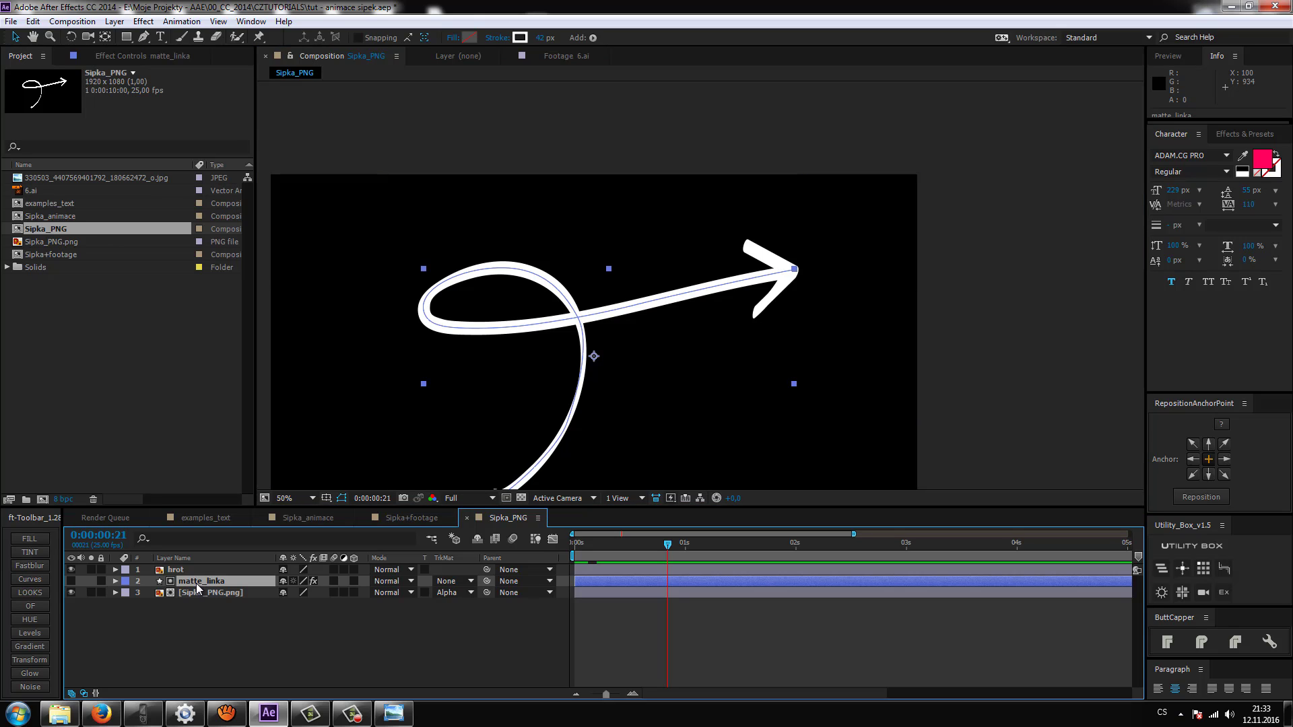
key(ctrl+d)
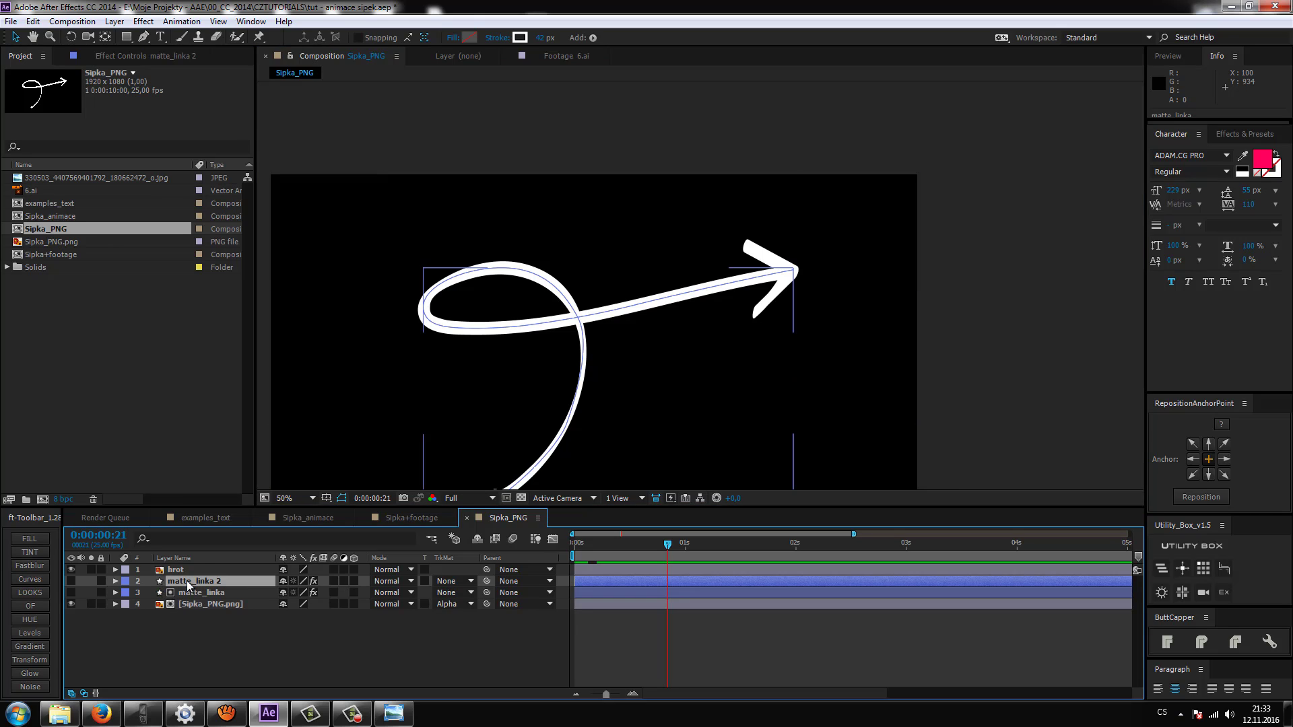
drag(187, 581, 208, 571)
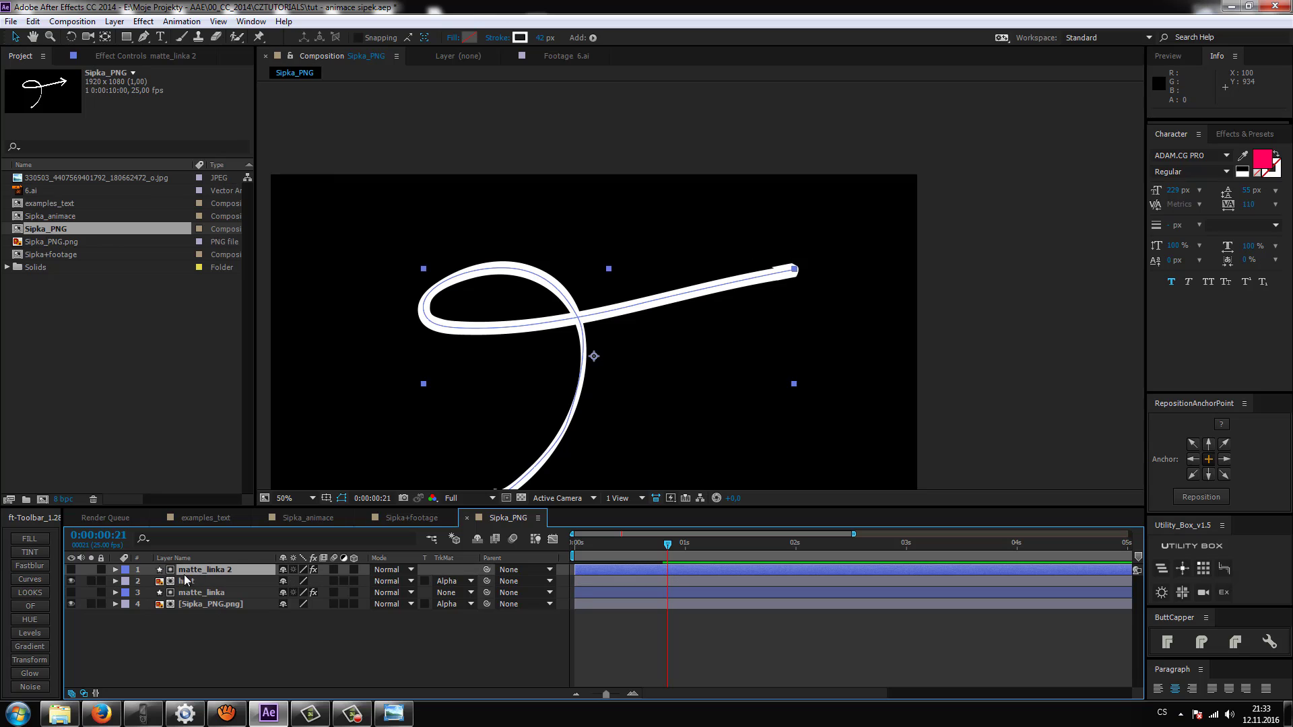
key(Return)
text(matte_)
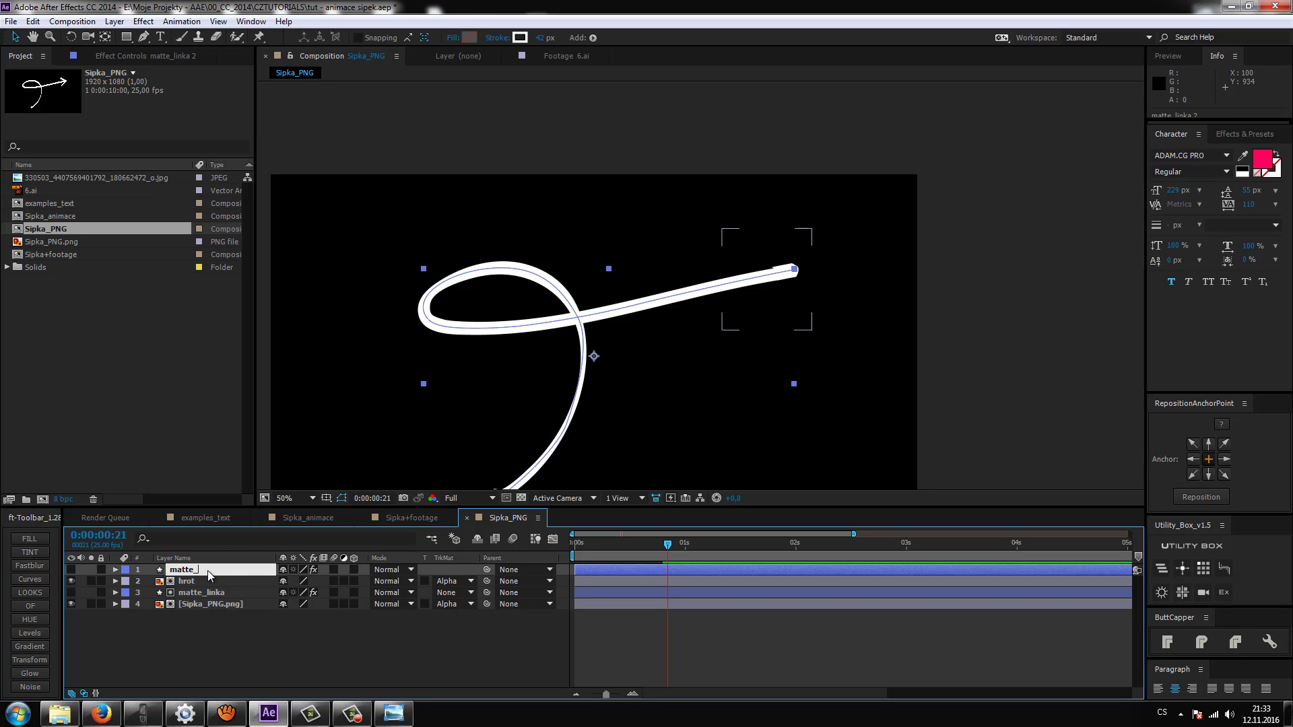
text(linhrot)
key(Return)
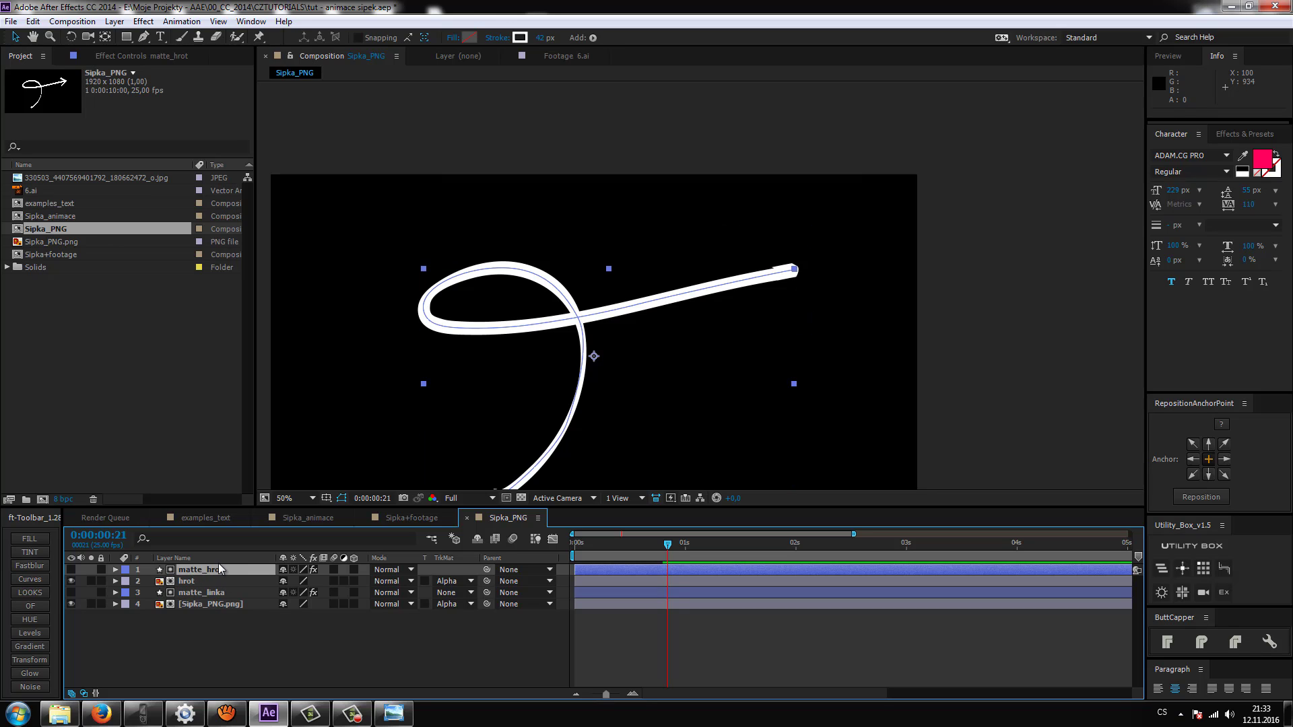
click(72, 569)
Turn off hrot's track matte so the arrowhead shows unmasked
drag(588, 383, 572, 328)
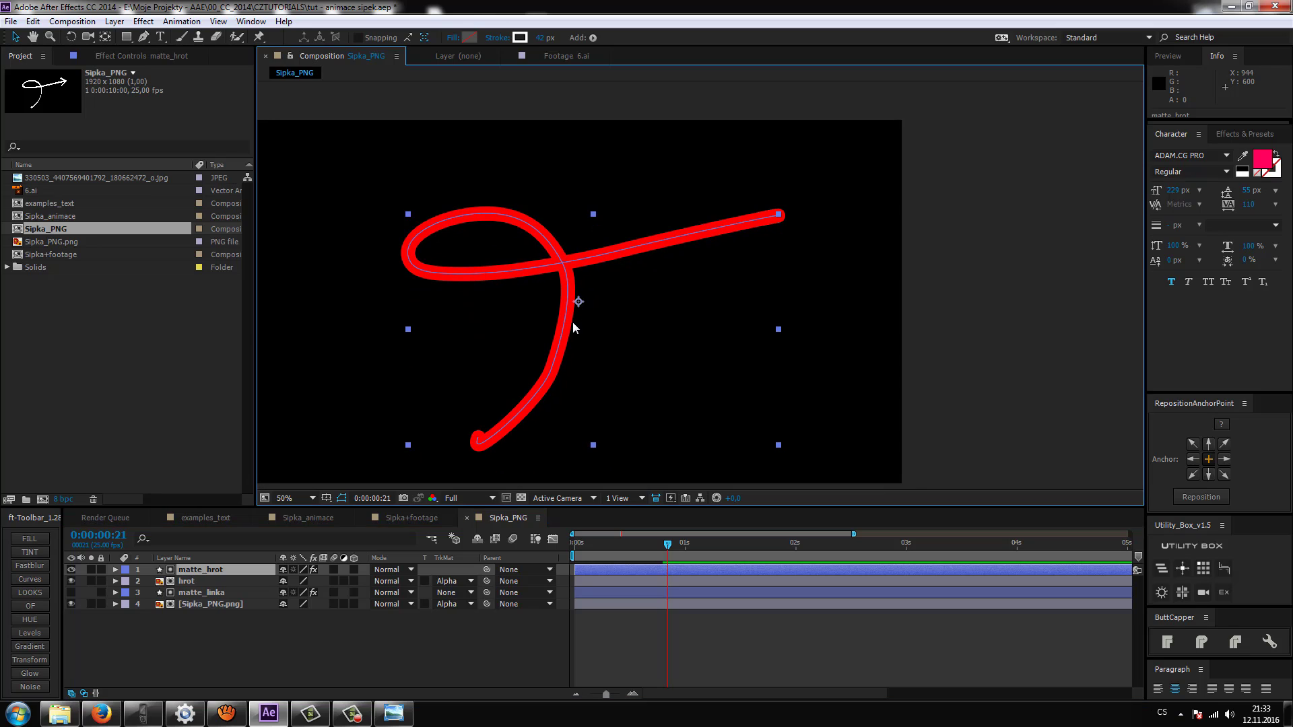
click(452, 581)
click(464, 587)
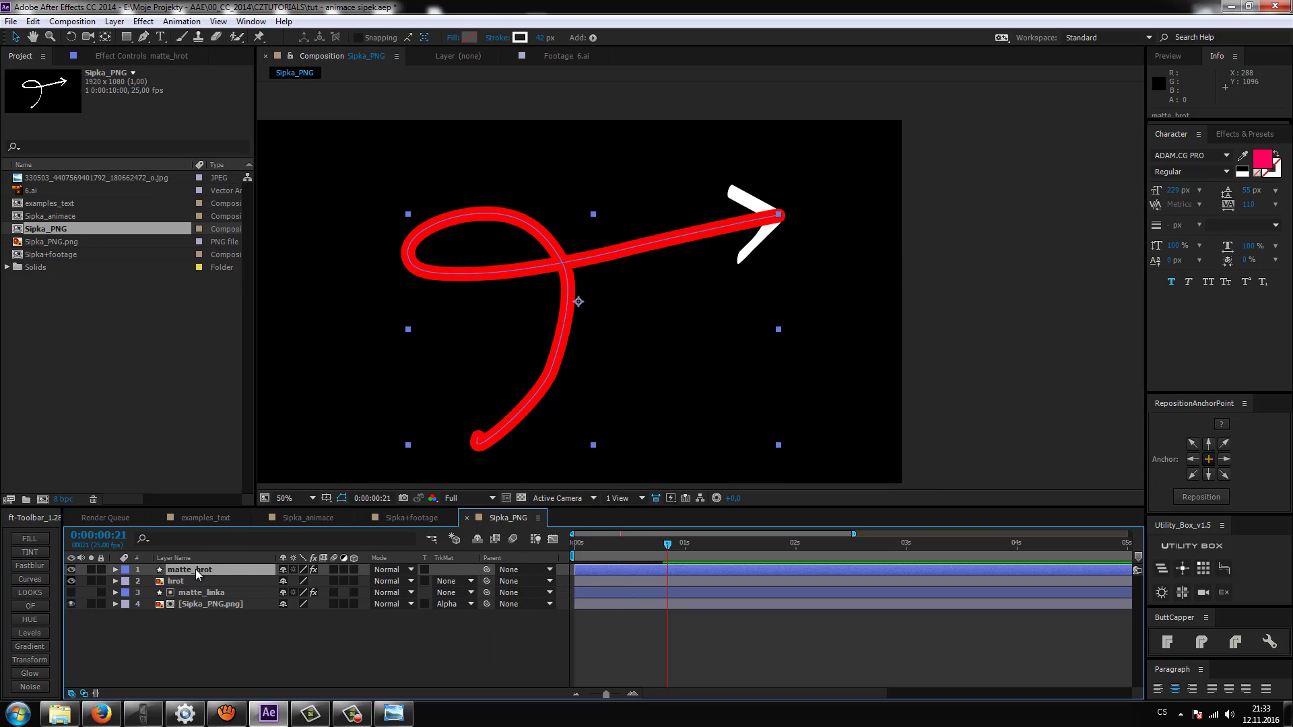
Delete the lower tail and loop points from matte_hrot's Path 1
key(u)
key(u)
click(170, 610)
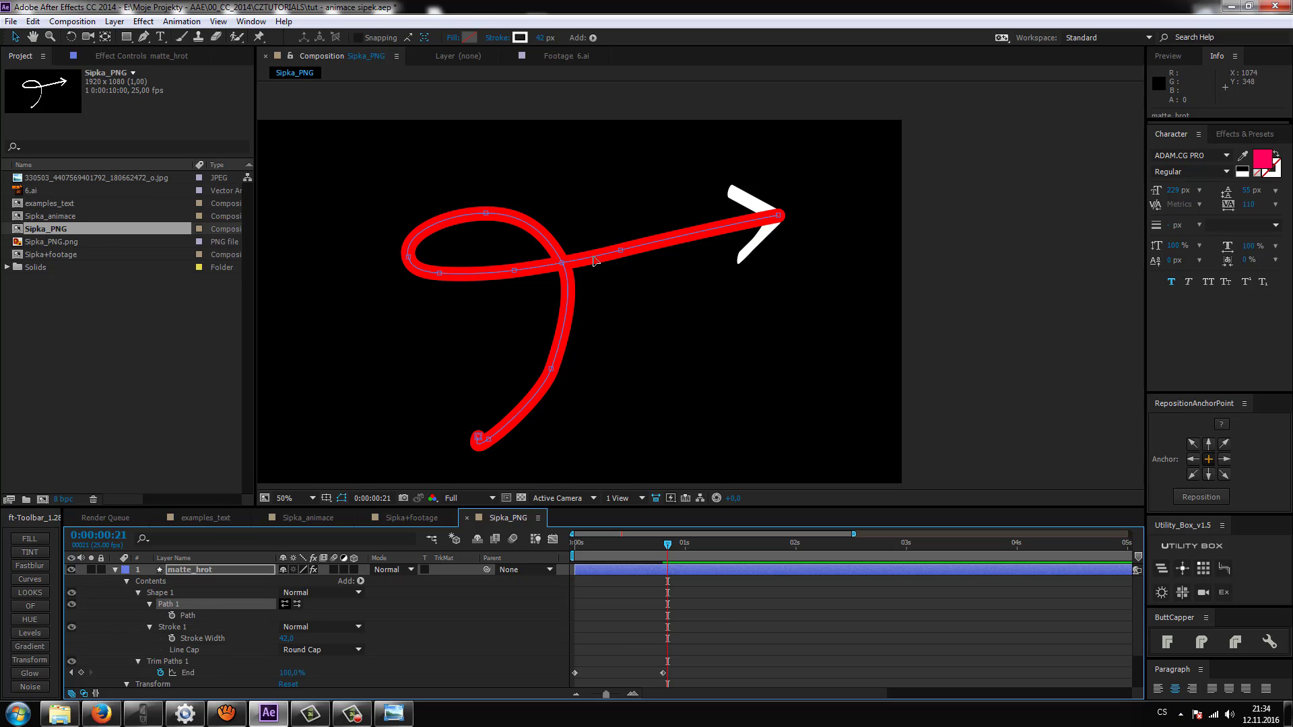
drag(394, 344, 707, 480)
key(Delete)
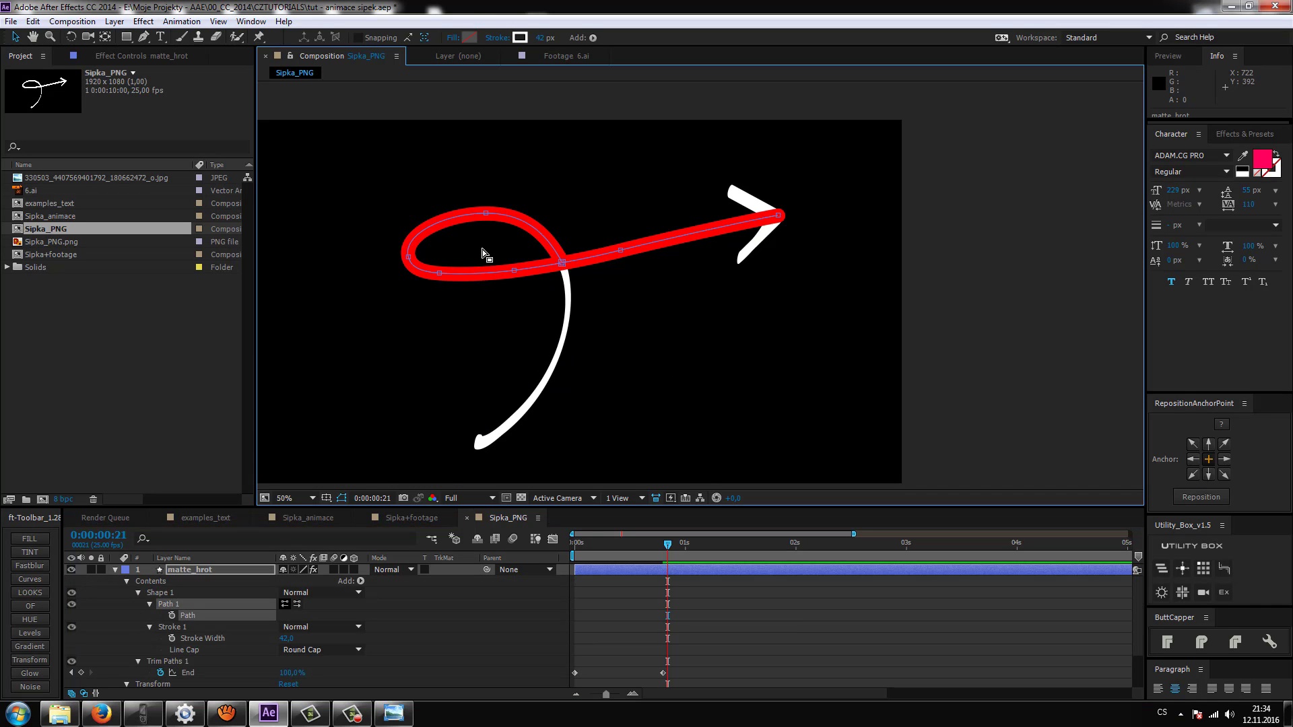
click(562, 263)
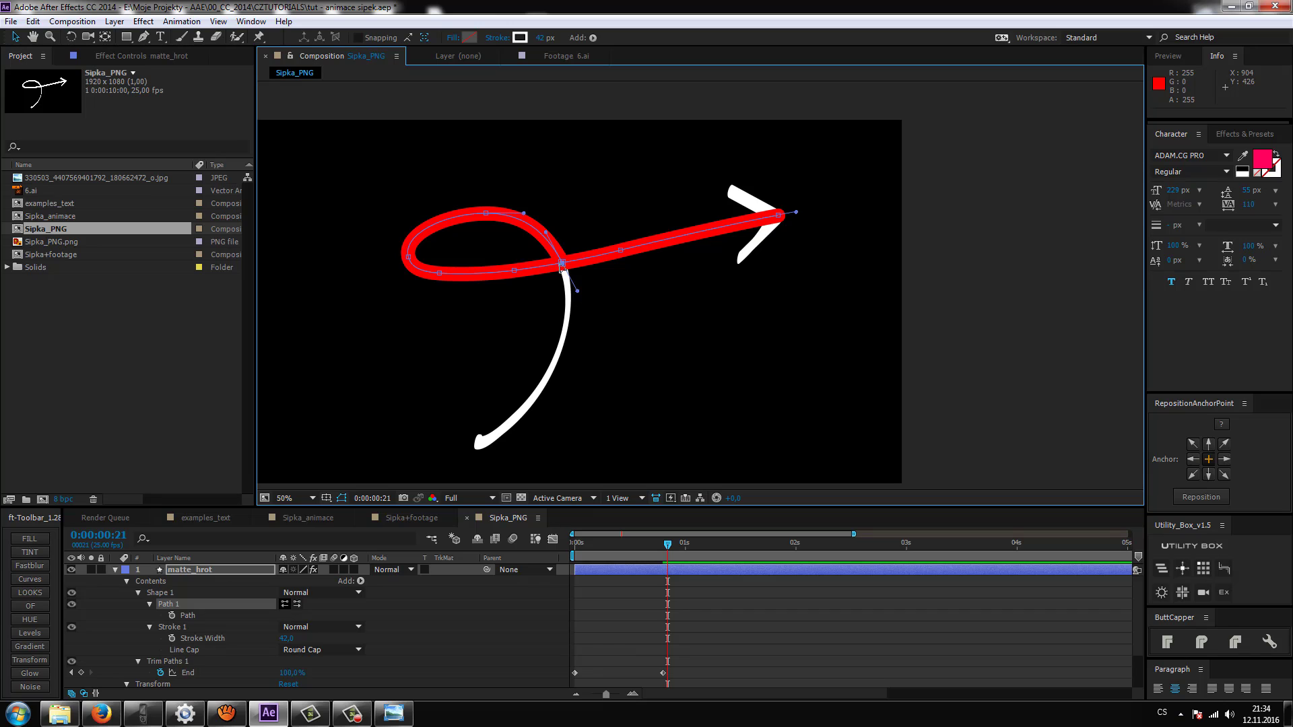
key(Delete)
click(486, 213)
key(Delete)
click(408, 256)
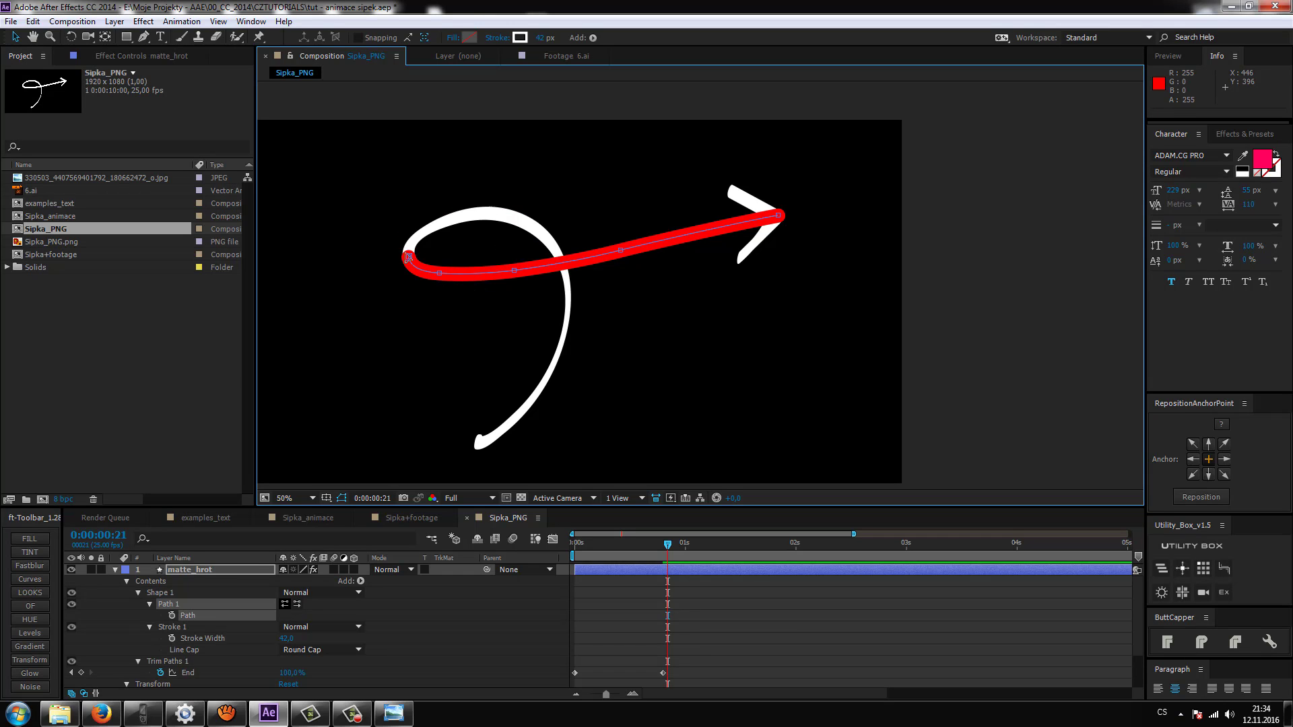
key(Delete)
scroll(745, 245, up, 2)
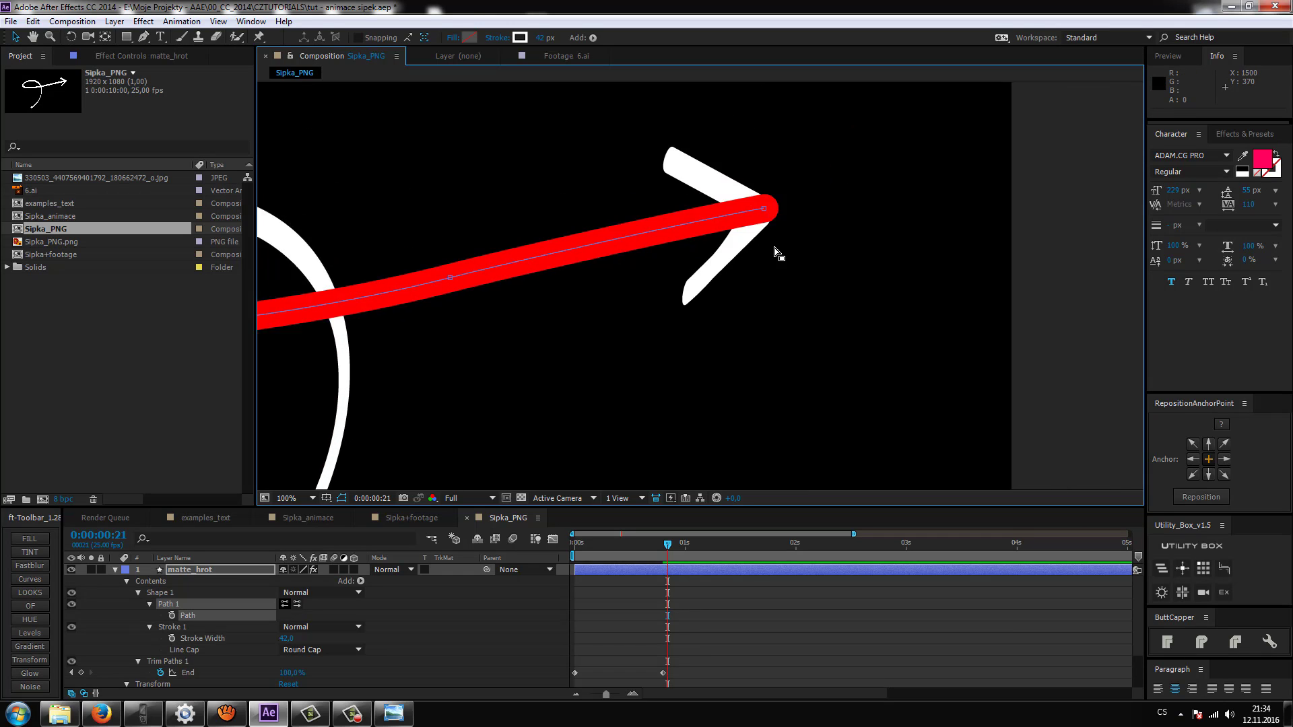
Add a bend point along the lower arrowhead and remove the leftover stray path points
drag(672, 311, 608, 322)
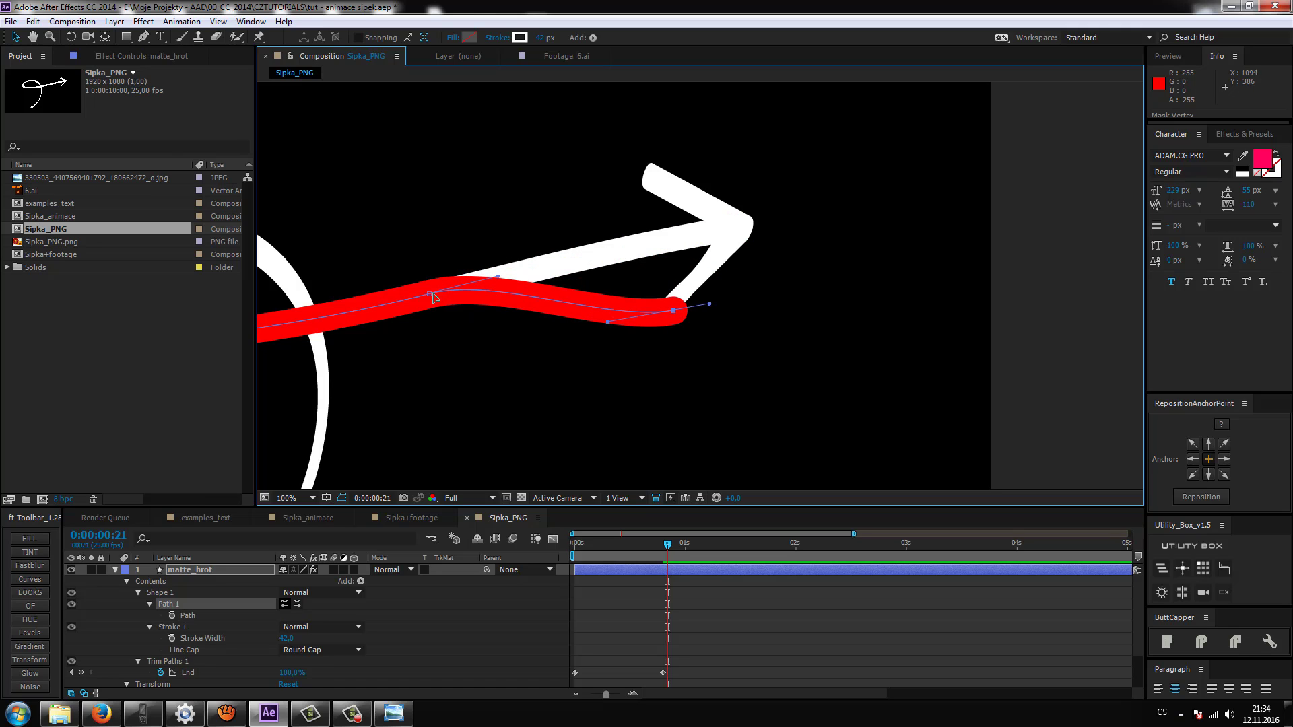
drag(741, 229, 734, 233)
drag(515, 299, 771, 245)
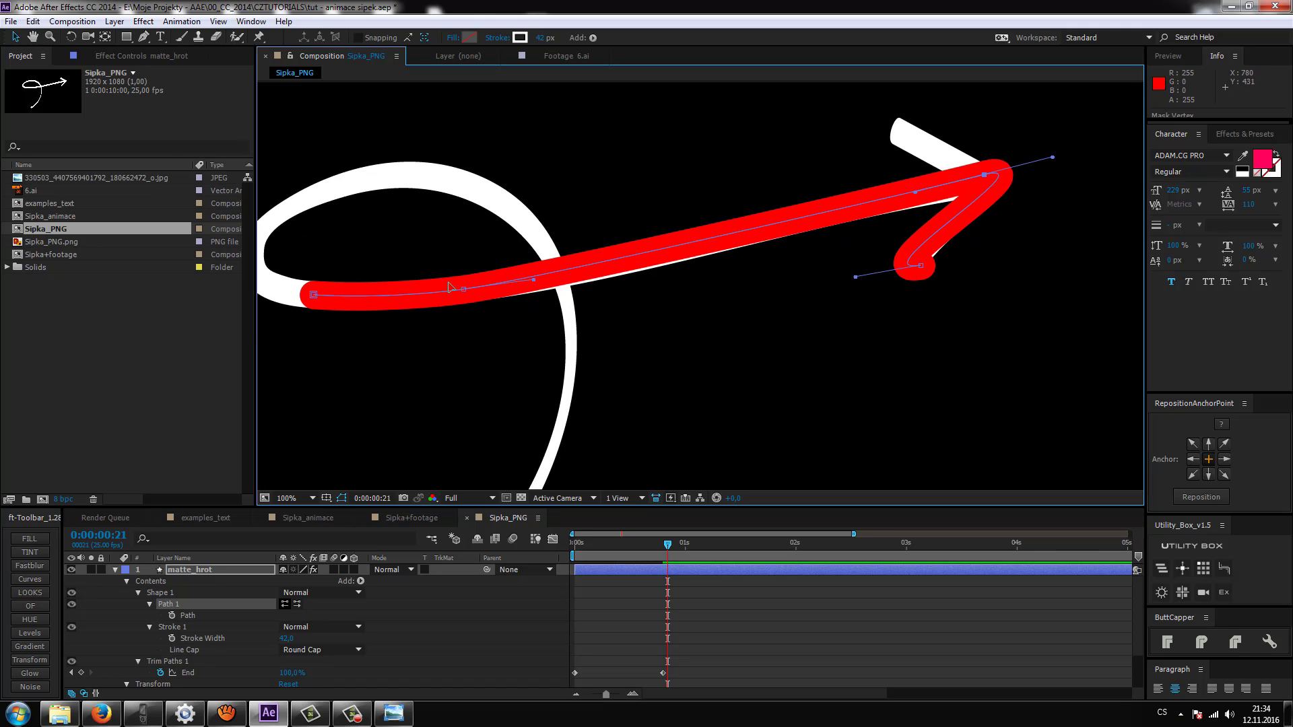
click(314, 296)
key(Delete)
click(463, 290)
key(Delete)
Fit the path to the upper and lower arrowhead strokes and widen the stroke to 50 px
mouse_move(533, 279)
mouse_down()
mouse_move(906, 142)
mouse_move(715, 217)
mouse_move(788, 239)
mouse_move(806, 292)
mouse_move(765, 256)
mouse_up()
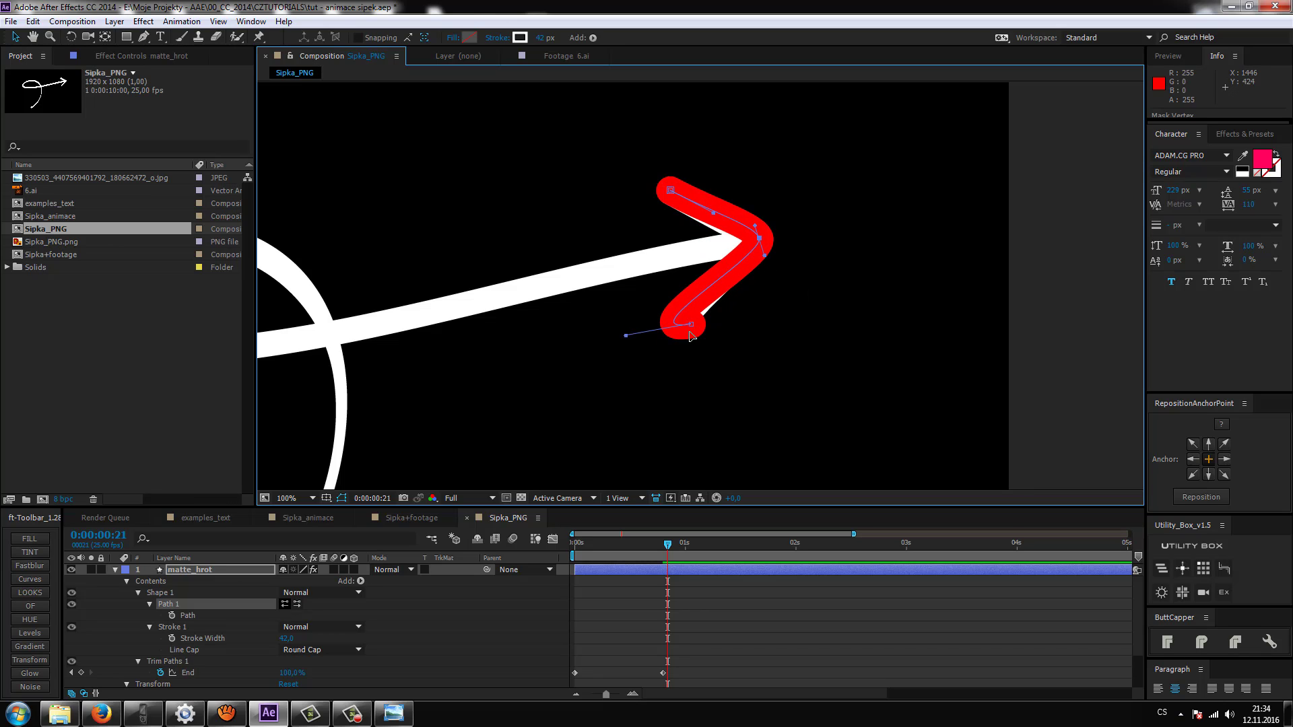
mouse_move(626, 335)
mouse_down()
mouse_move(686, 284)
mouse_move(685, 333)
mouse_move(686, 321)
mouse_up()
mouse_move(765, 255)
mouse_down()
mouse_move(751, 263)
mouse_move(755, 228)
mouse_up()
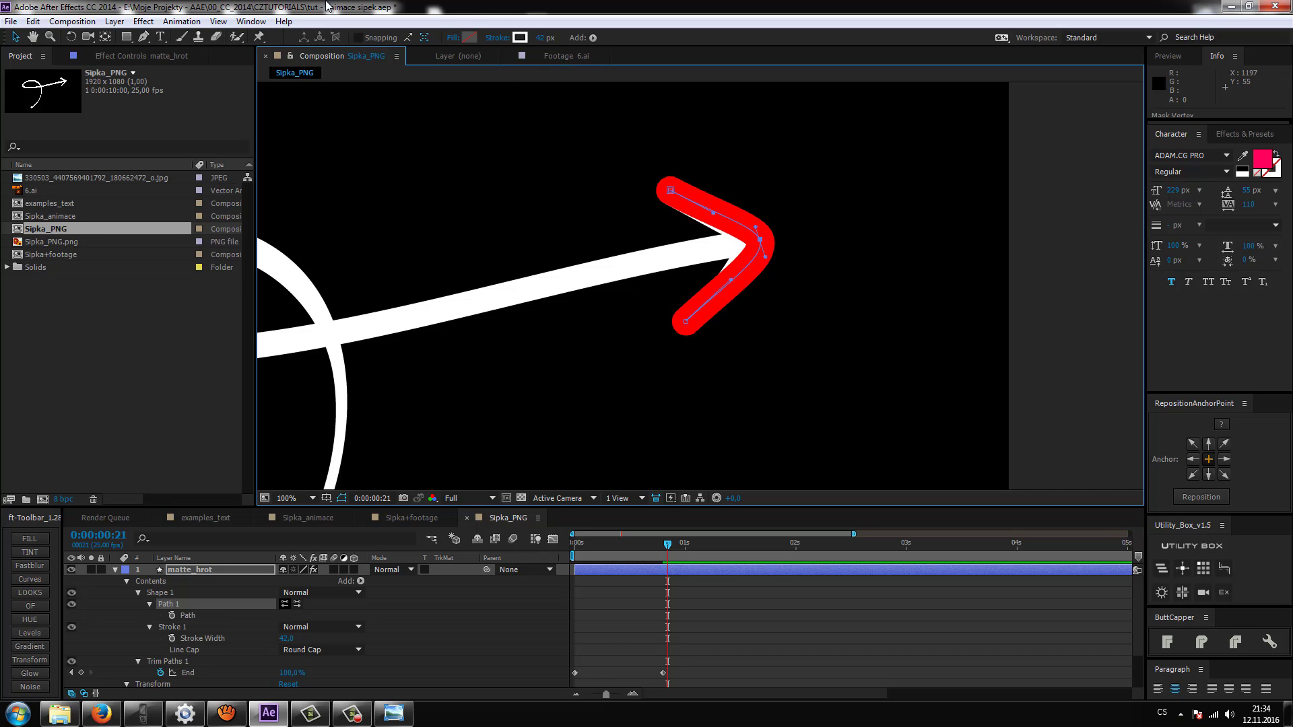
drag(538, 37, 547, 37)
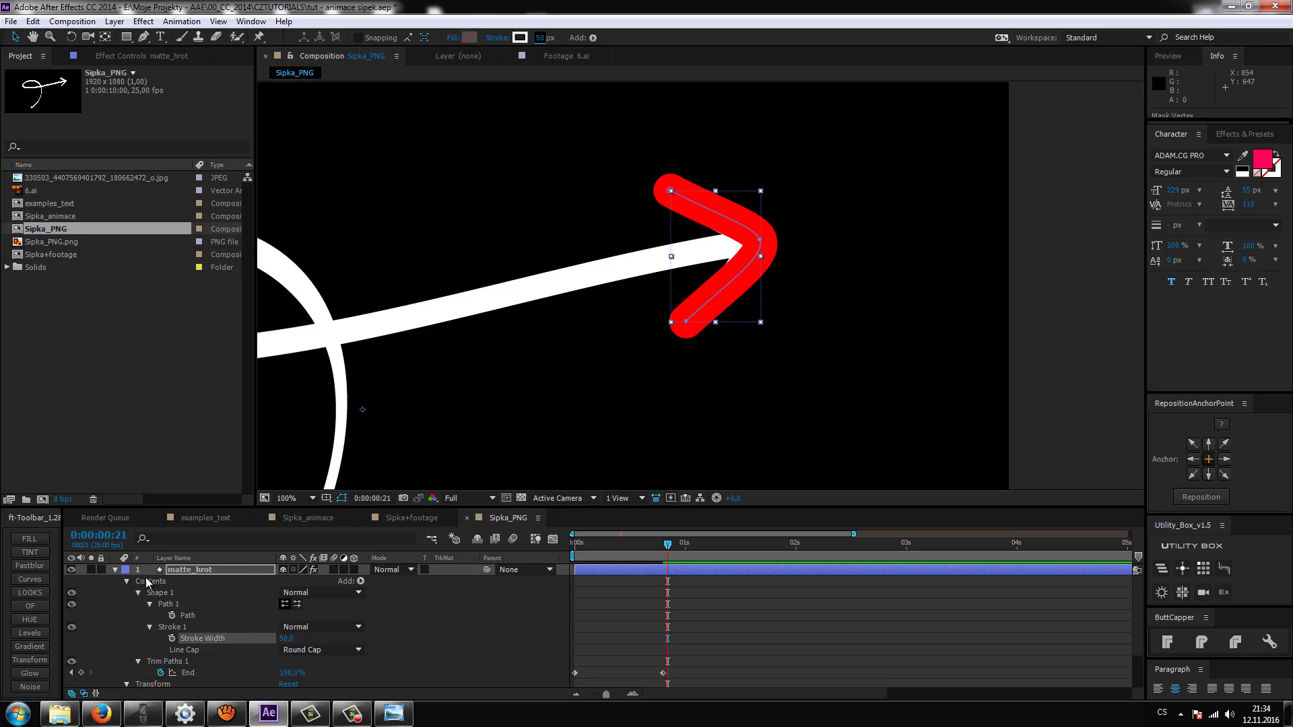
Solo hrot and matte_hrot and lower the matte's opacity to see the arrowhead beneath
click(115, 570)
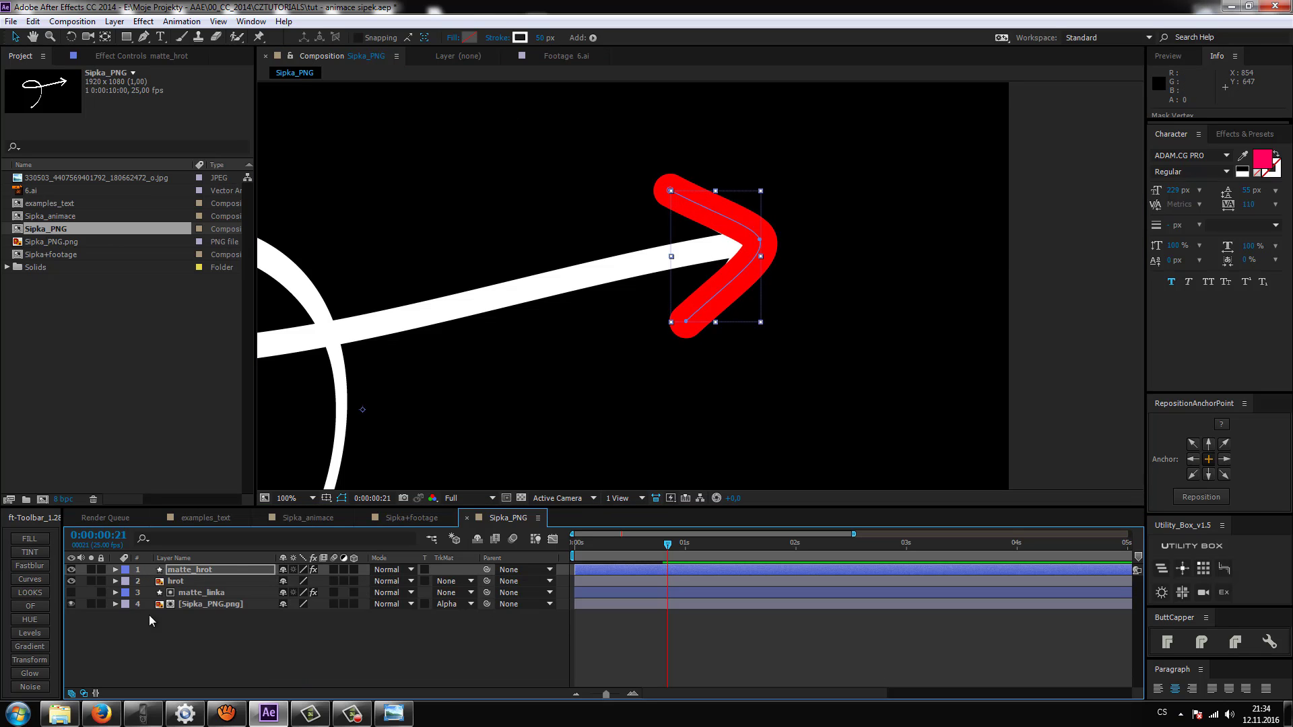
click(91, 580)
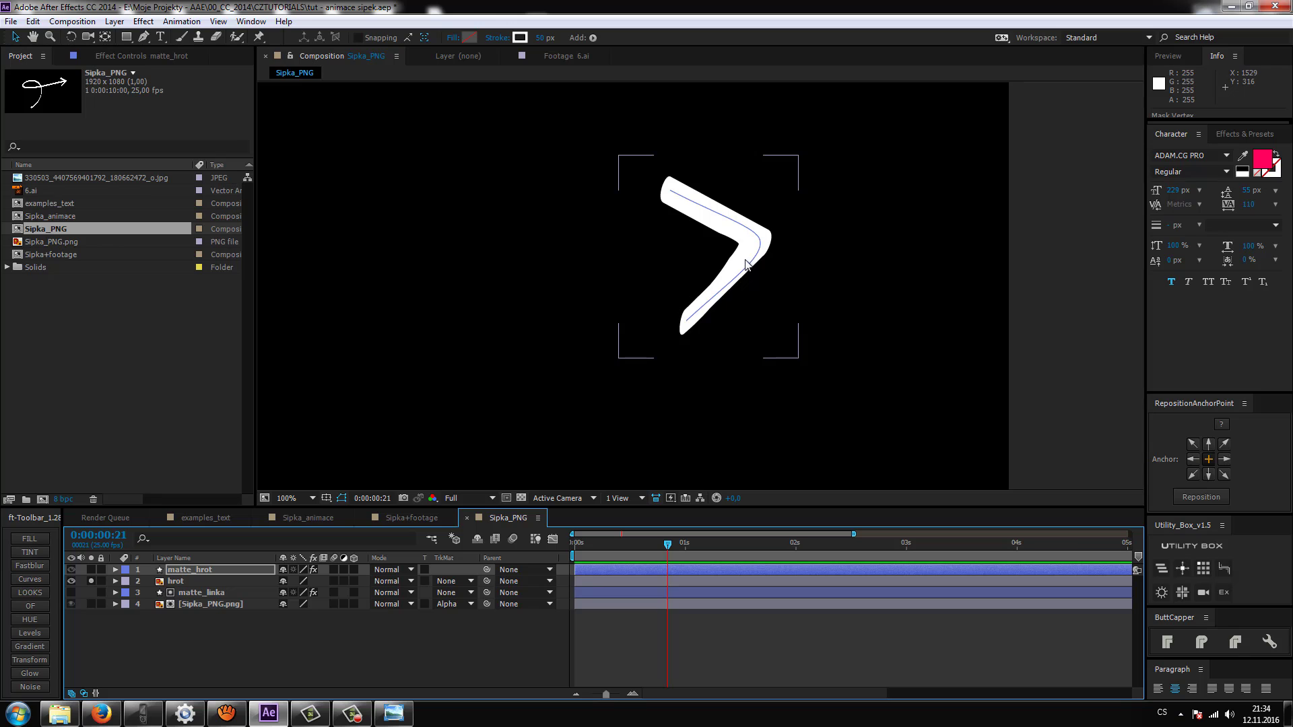
scroll(745, 253, up, 1)
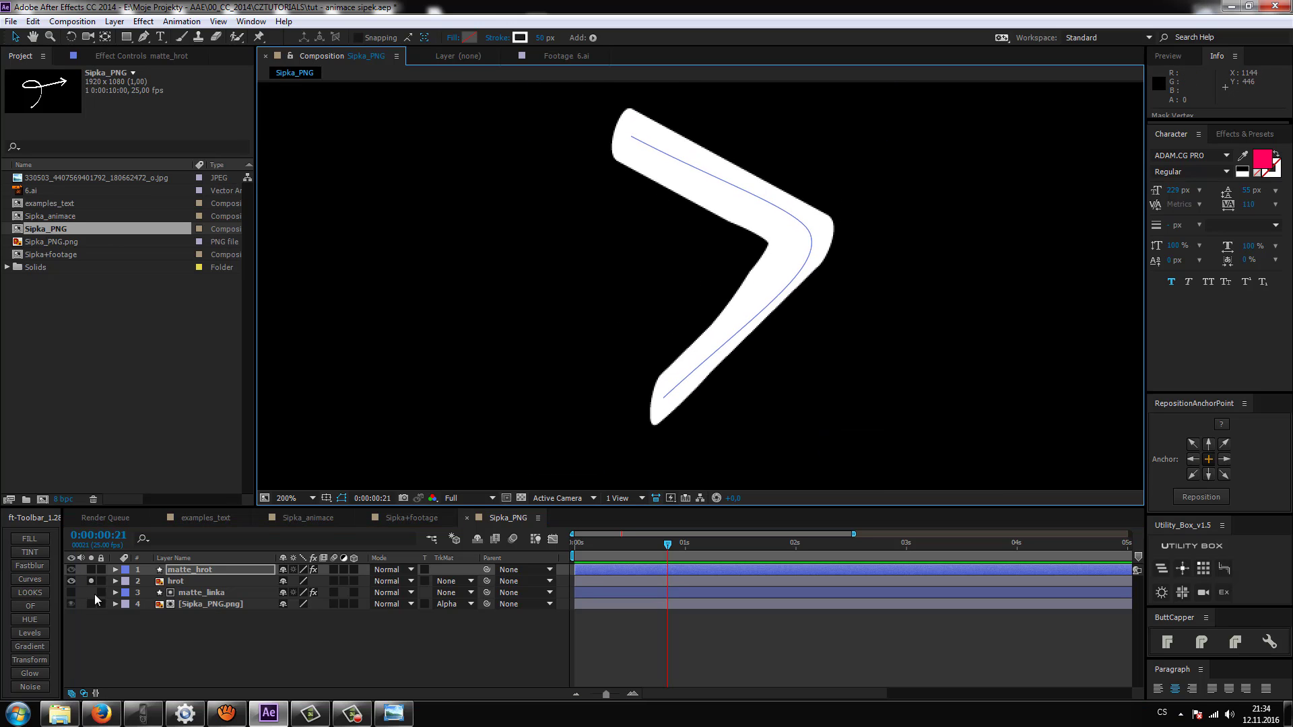
click(90, 569)
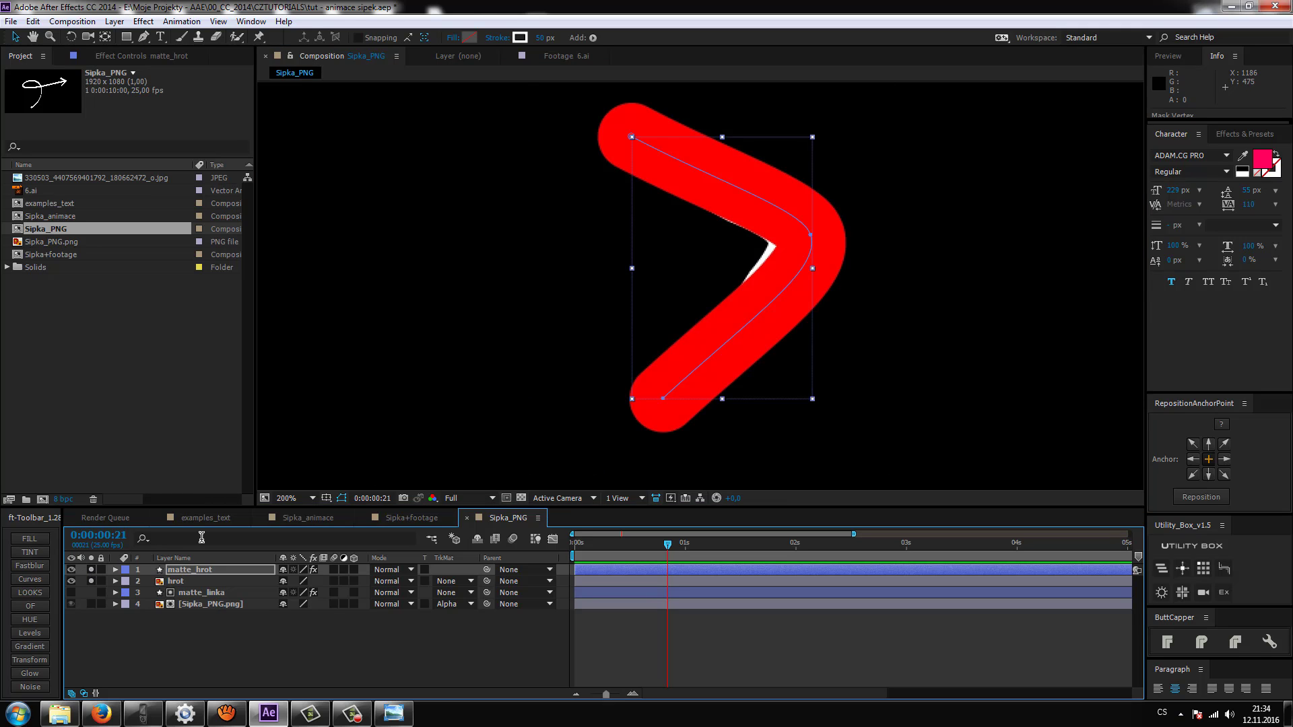
key(t)
drag(287, 581, 262, 581)
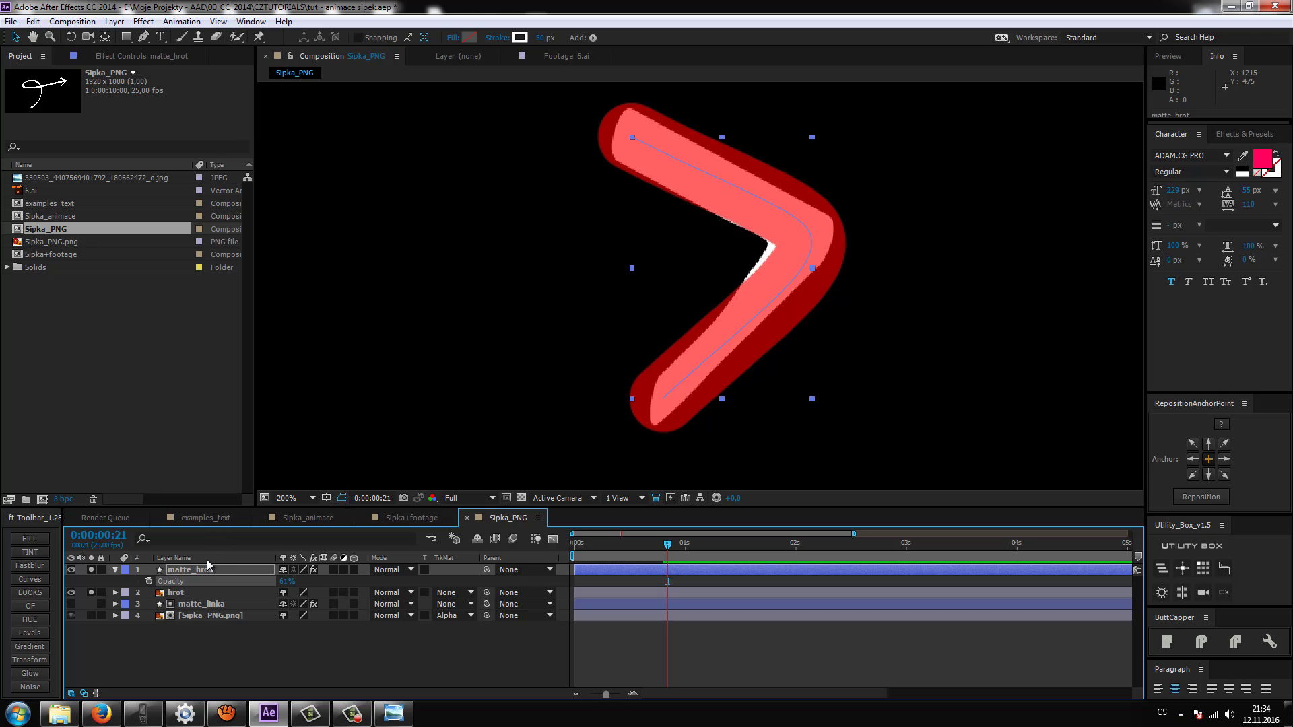
Adjust the matte path's corner point at the arrowhead bend, undoing unwanted tweaks
key(u)
key(u)
click(165, 604)
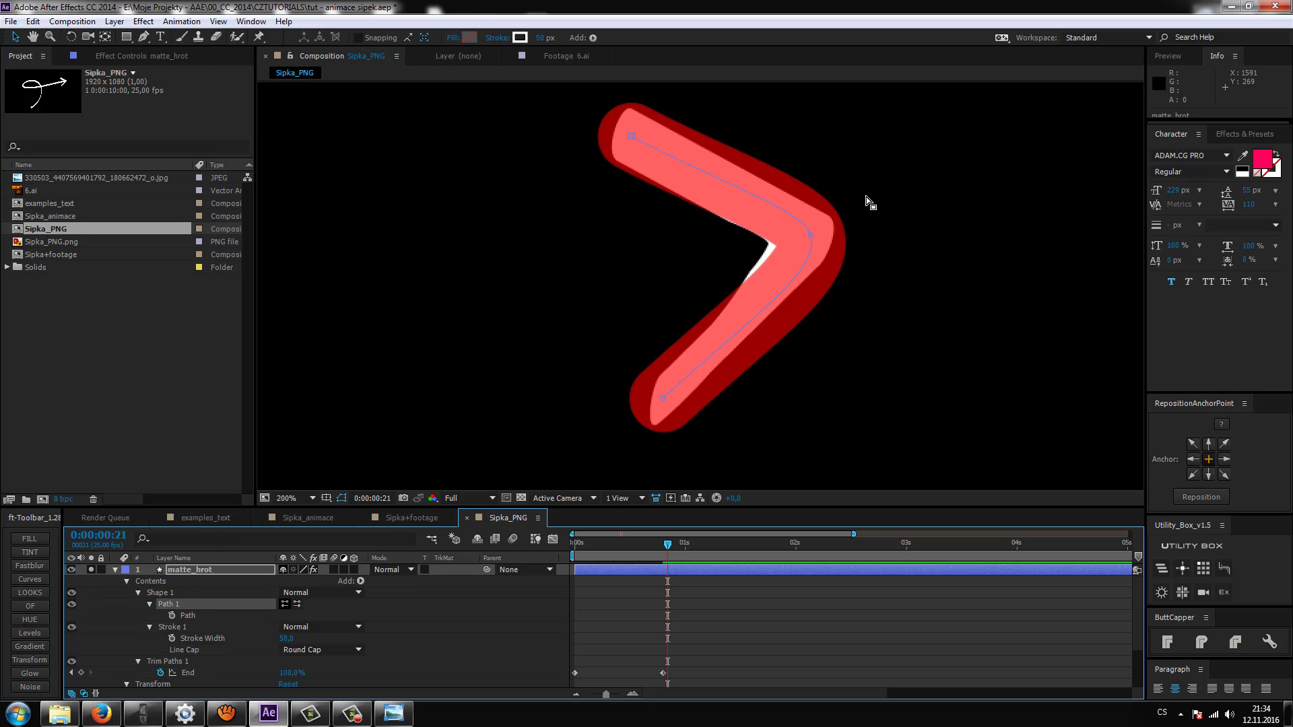
drag(810, 242, 804, 238)
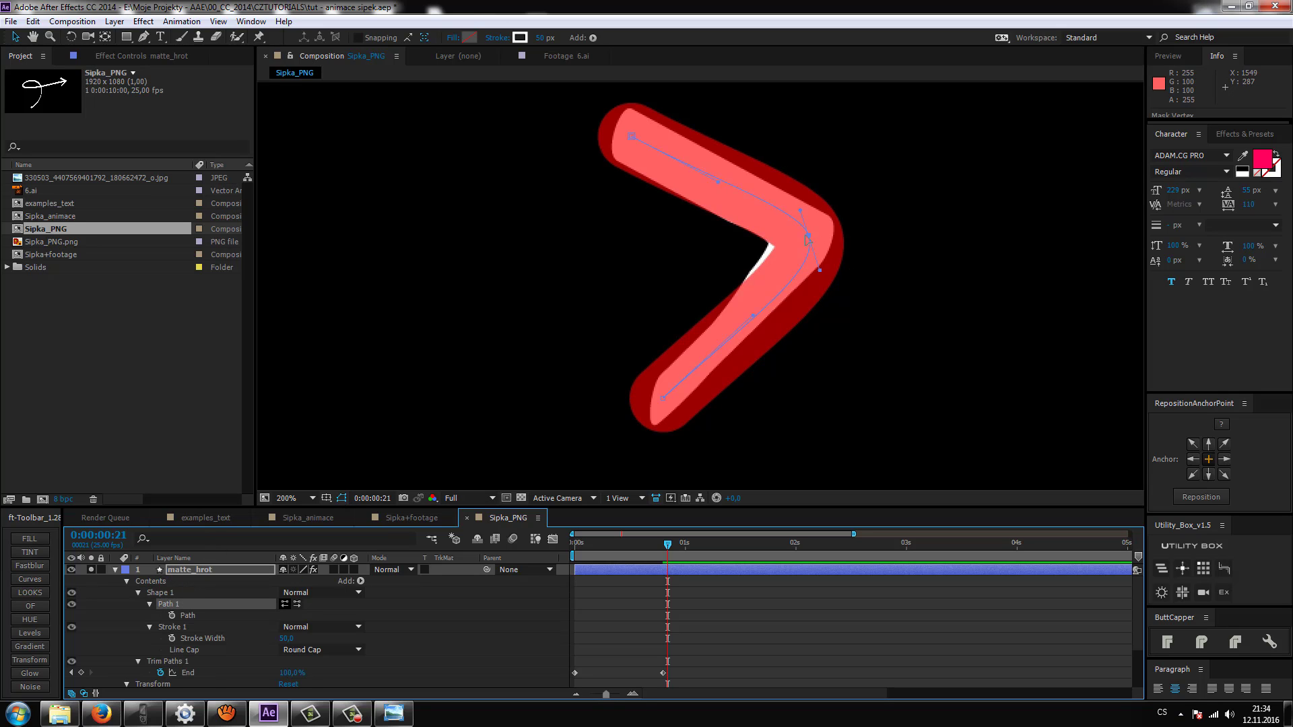
click(684, 383)
key(ctrl+z)
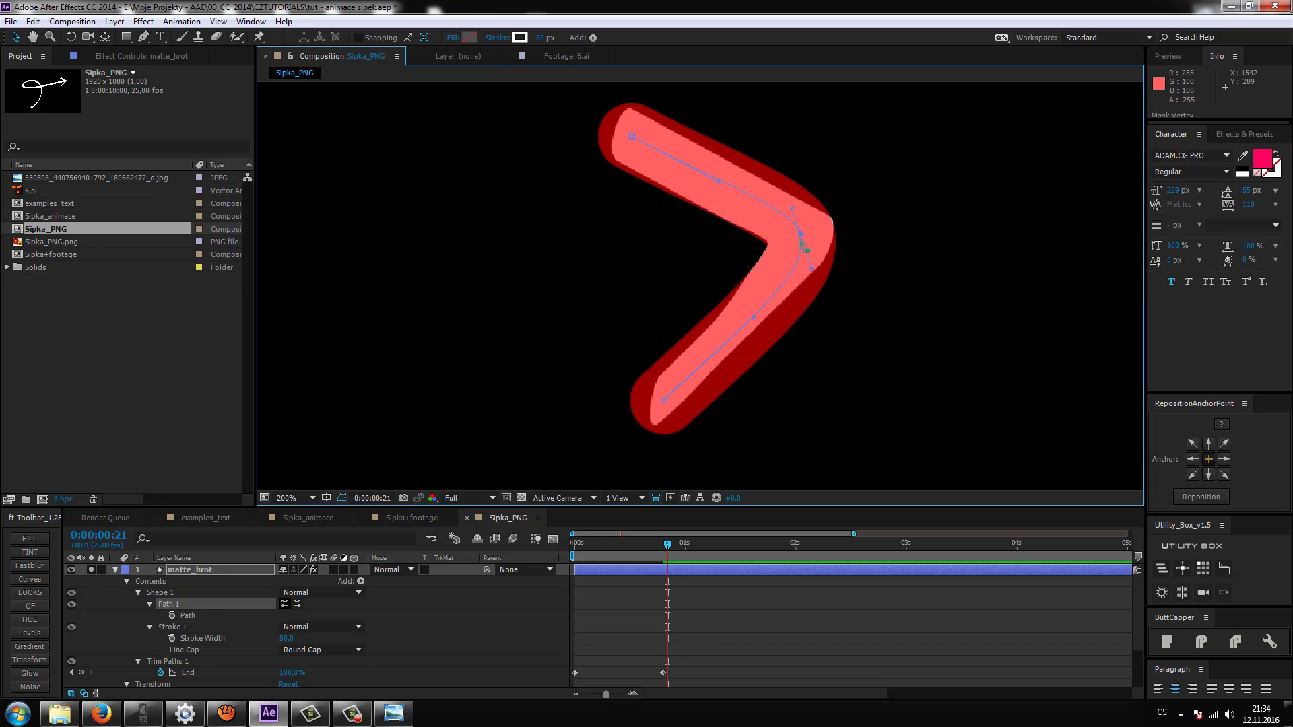
key(ctrl+z)
key(ctrl+z)
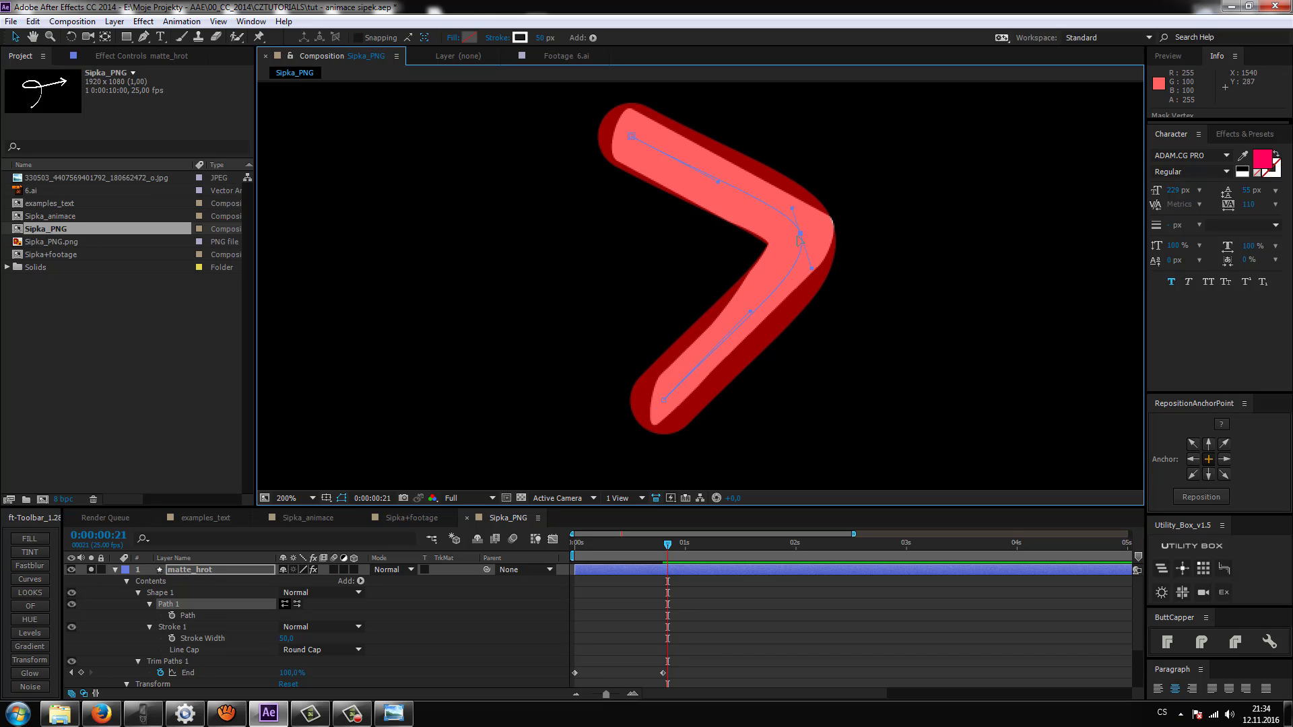
drag(800, 234, 804, 233)
key(ctrl+z)
click(726, 176)
Reshape the curve near the corner and set the matte stroke width to 49 px
drag(545, 38, 549, 37)
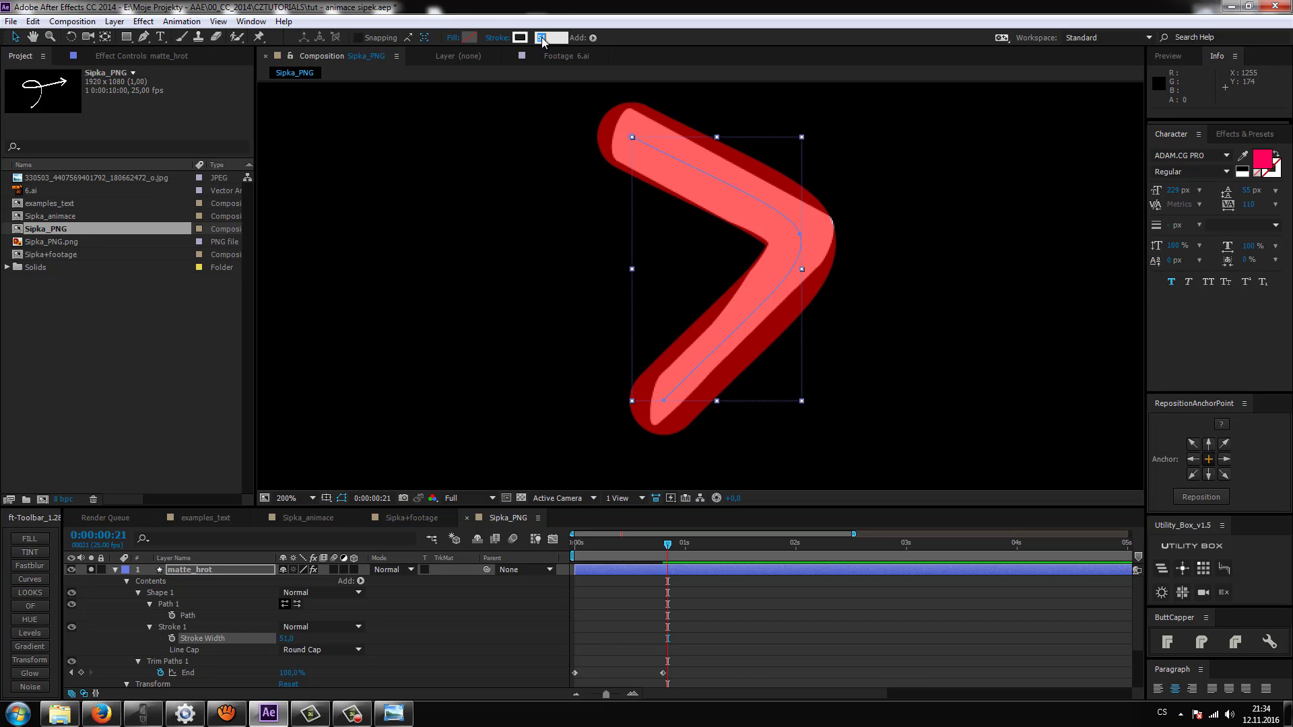
click(799, 236)
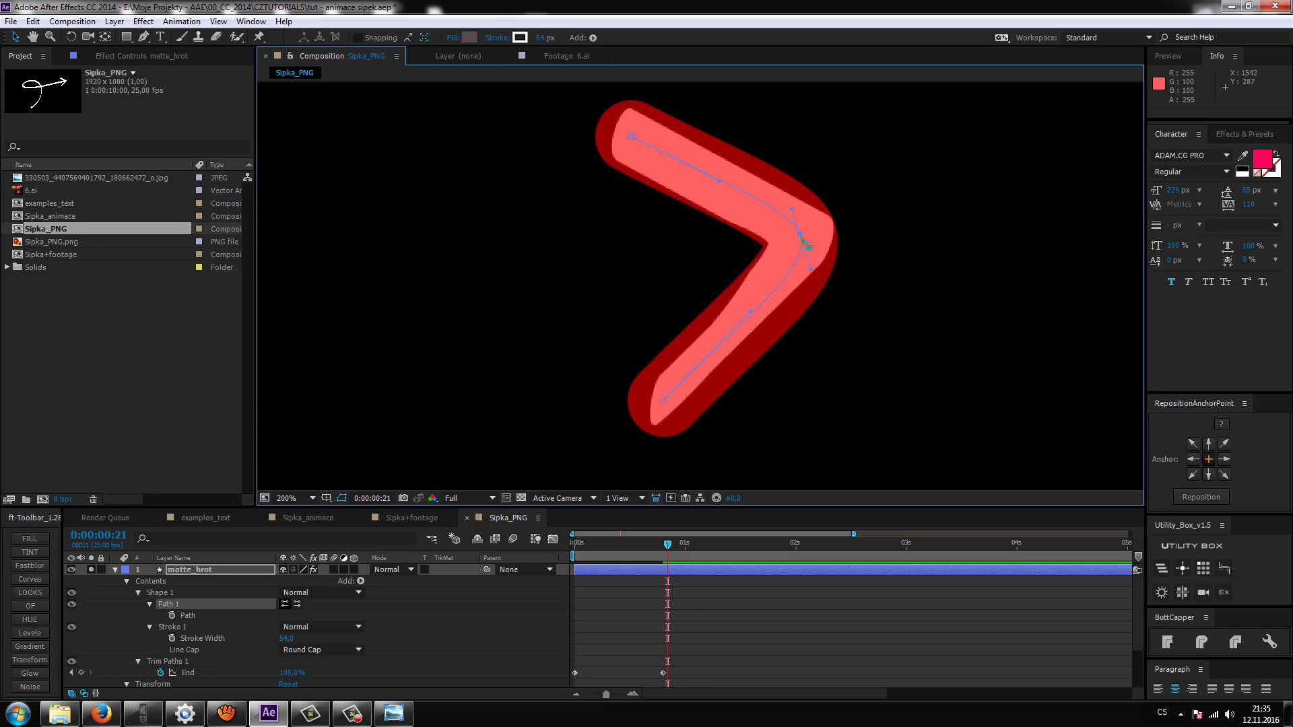
mouse_move(807, 262)
mouse_down()
mouse_move(798, 224)
mouse_move(804, 234)
mouse_up()
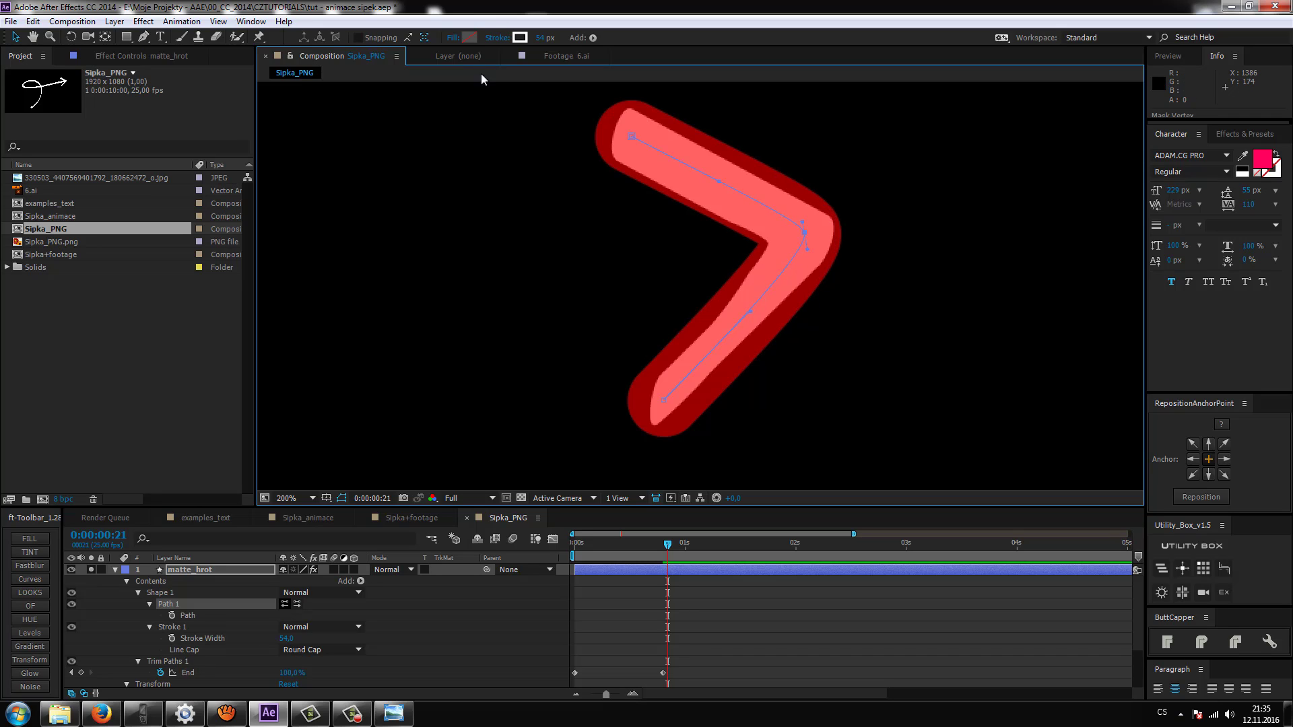
drag(539, 37, 541, 39)
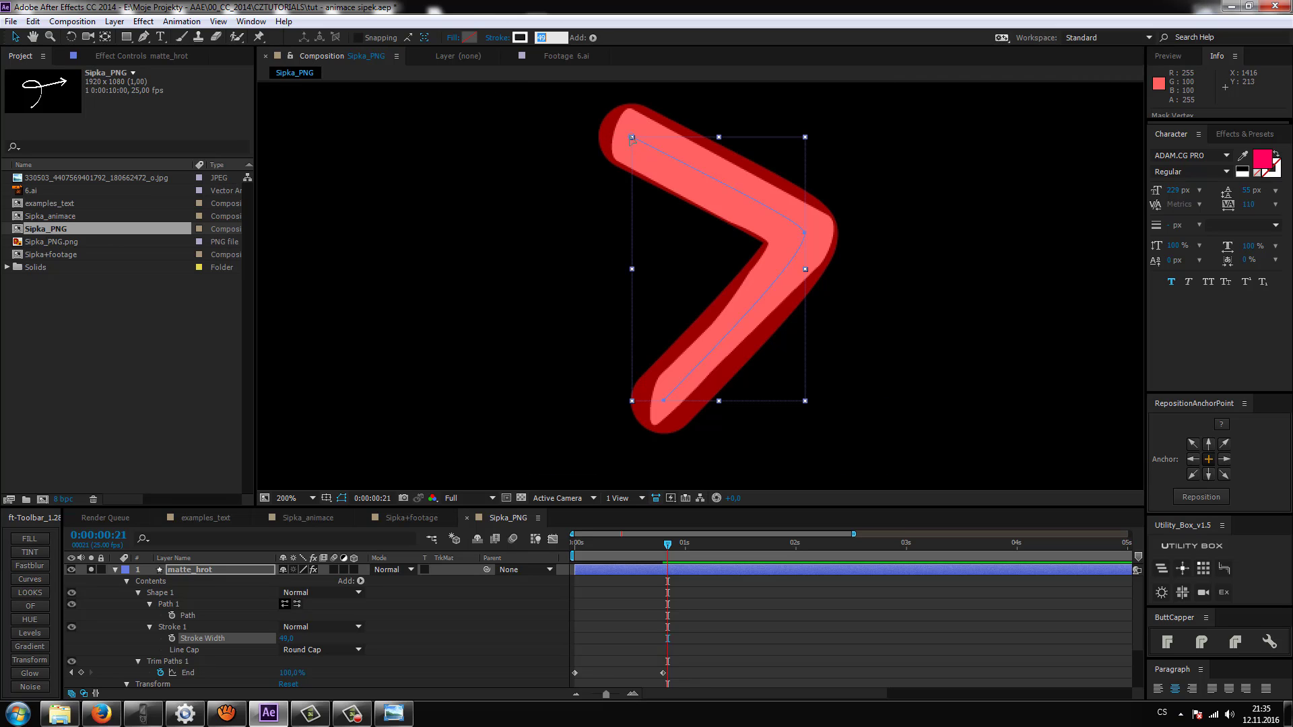
click(439, 632)
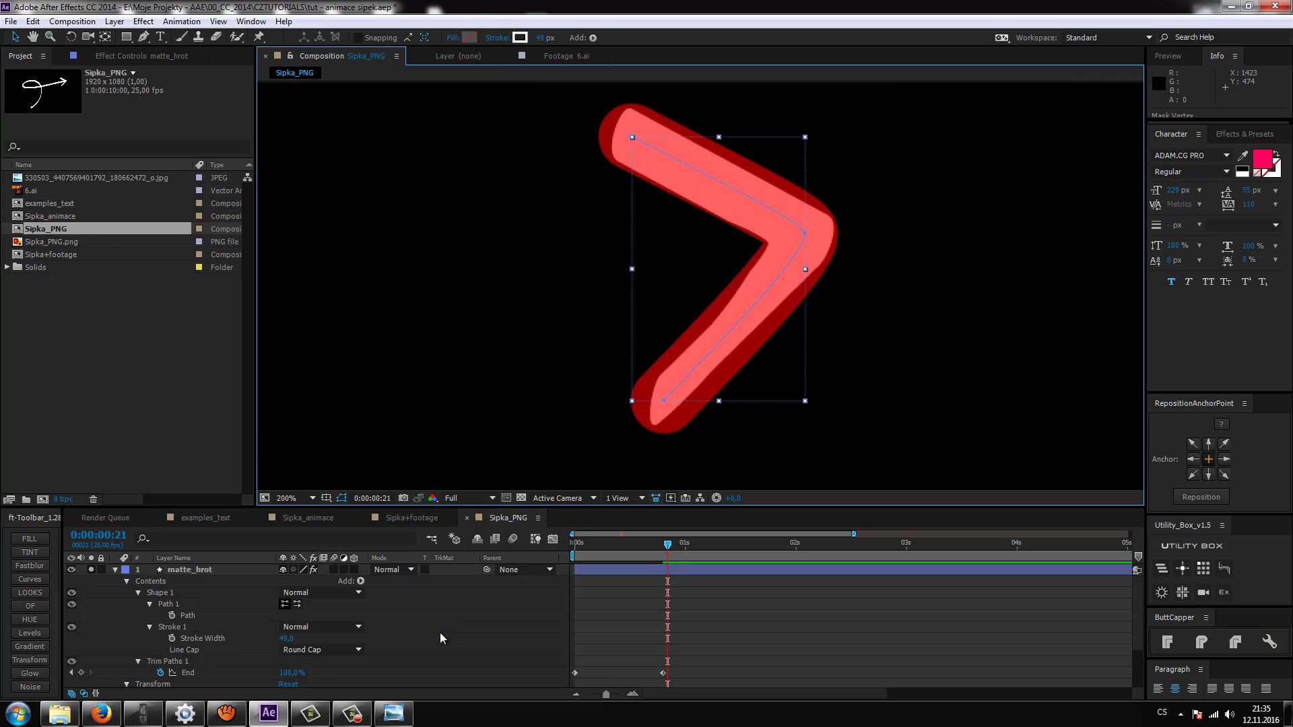
Restore matte_hrot's opacity to 100%
click(115, 568)
click(212, 568)
key(t)
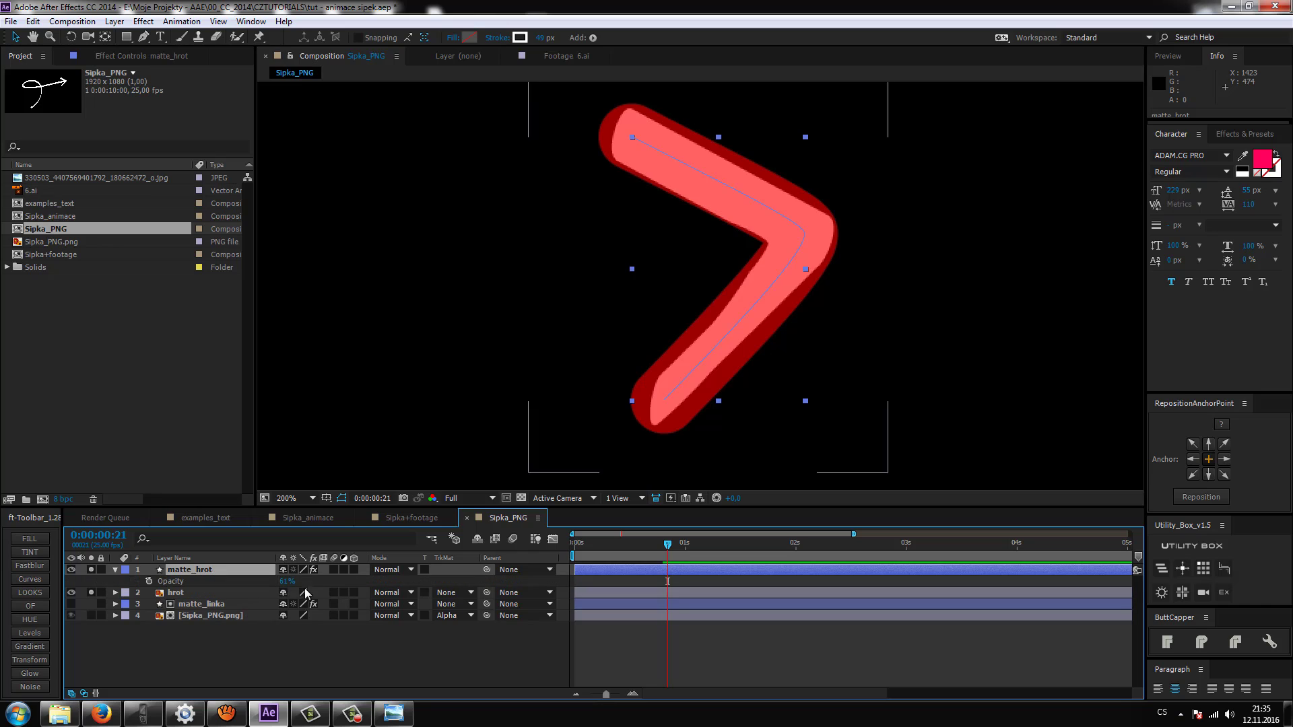
drag(284, 584, 323, 585)
click(254, 664)
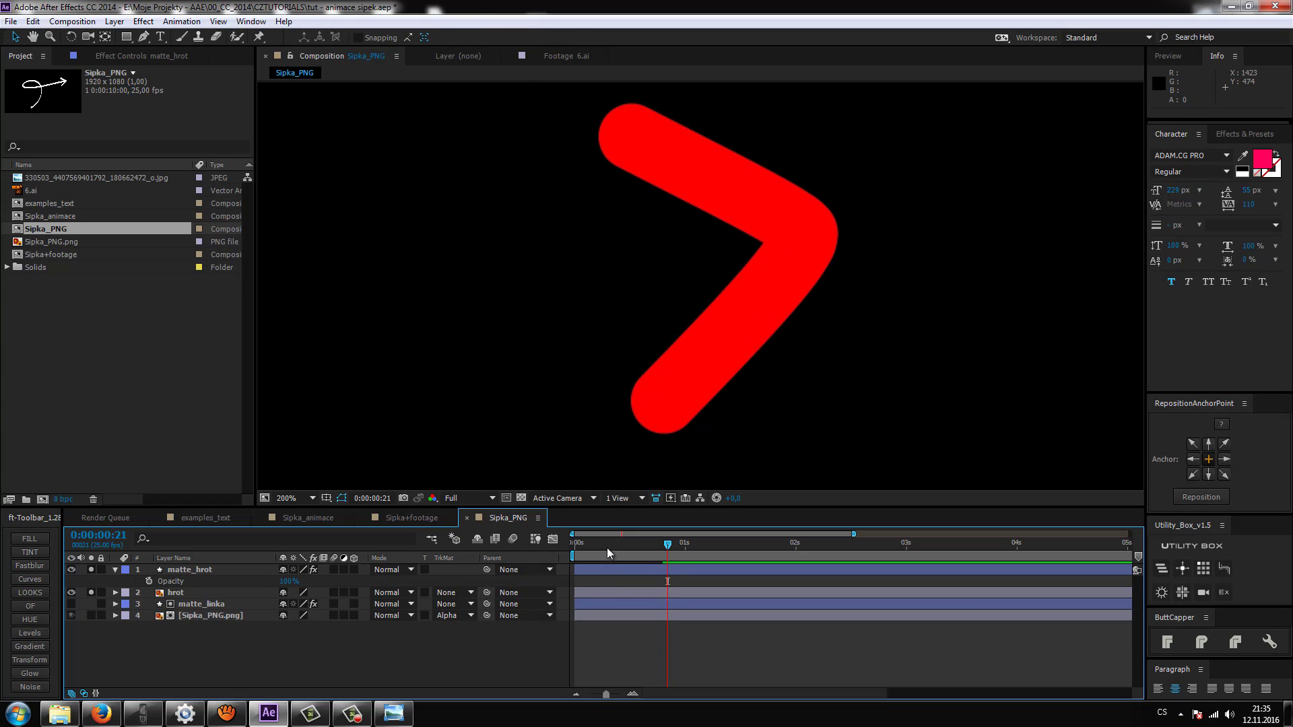
Preview the first second of the reveal and expand matte_hrot down to Shape 1
click(579, 544)
mouse_move(579, 544)
mouse_down()
mouse_move(562, 543)
mouse_move(676, 543)
mouse_up()
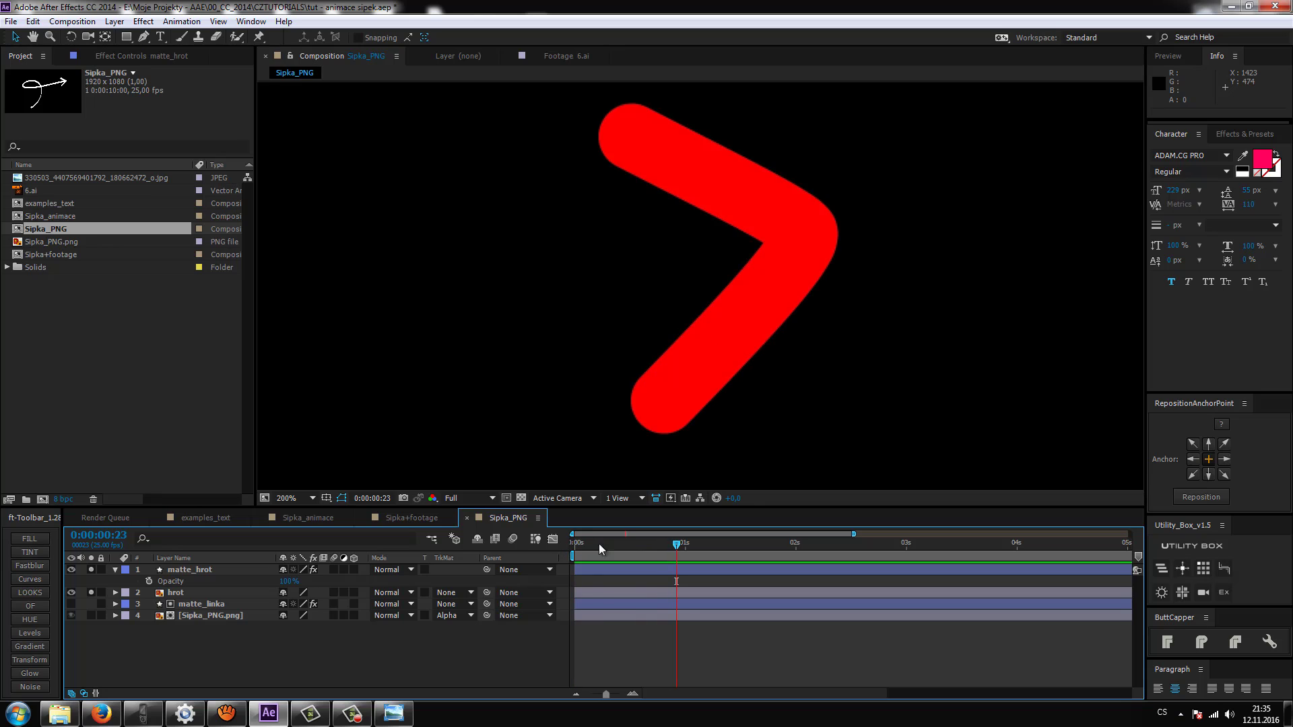
click(114, 569)
click(117, 568)
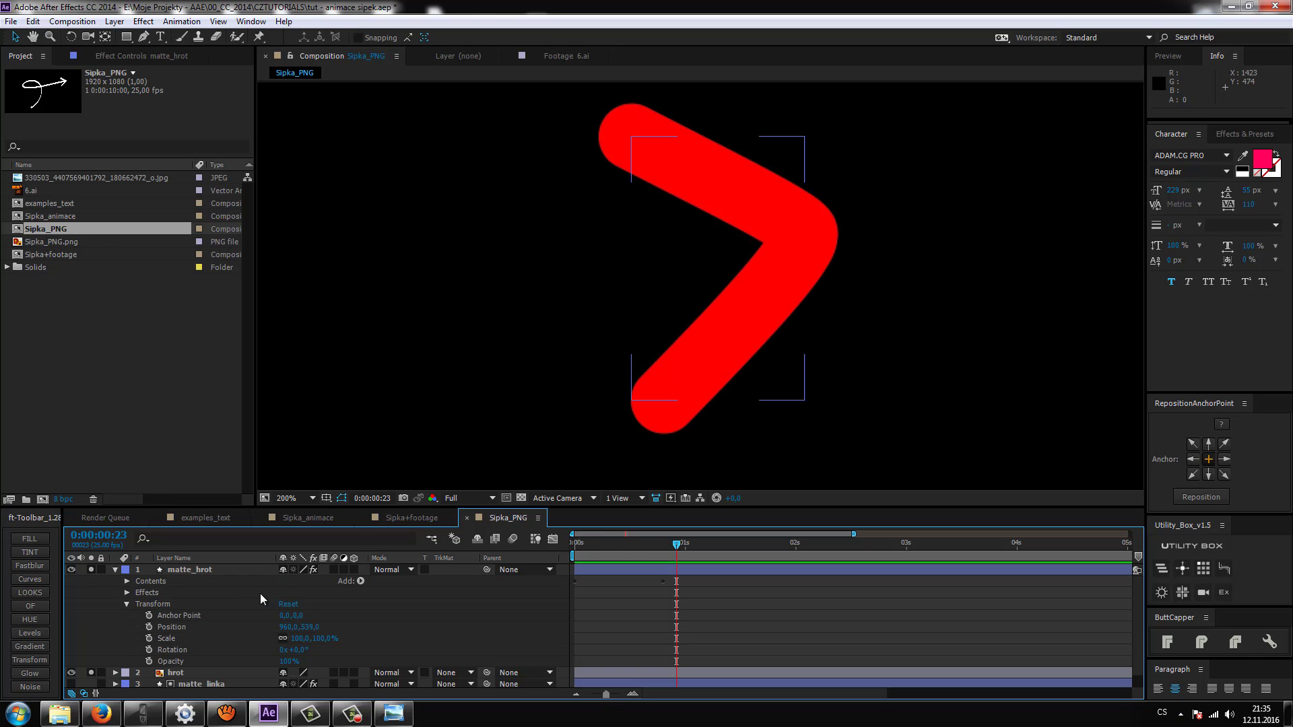
click(127, 581)
click(140, 593)
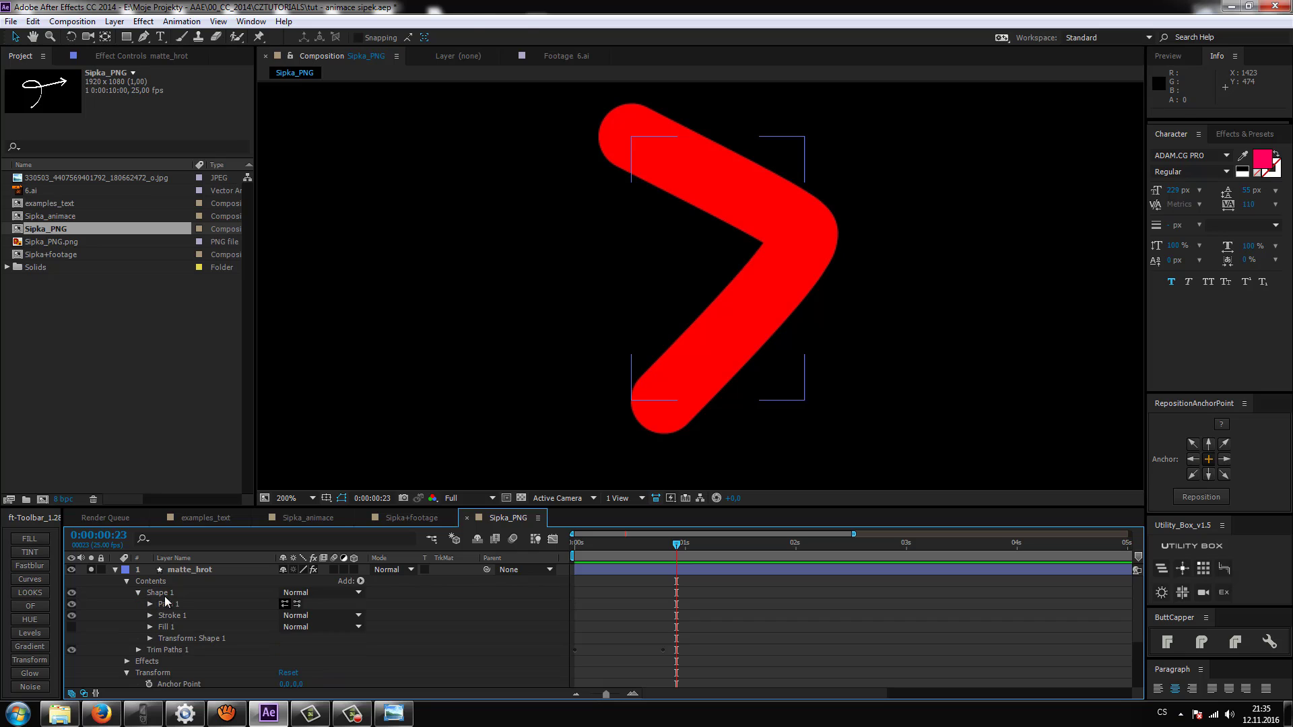
click(161, 592)
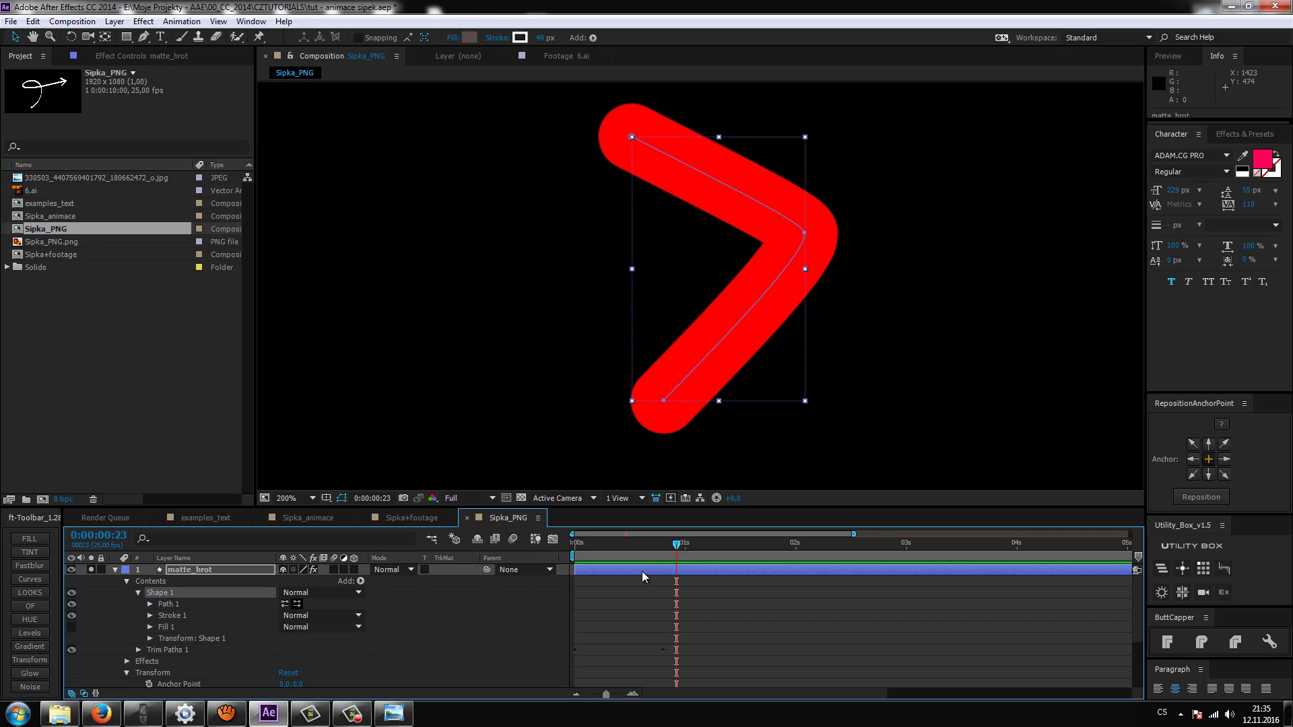
Move matte_hrot's End keyframe so the reveal finishes at 0:00:00:15 and preview it
drag(637, 543, 571, 580)
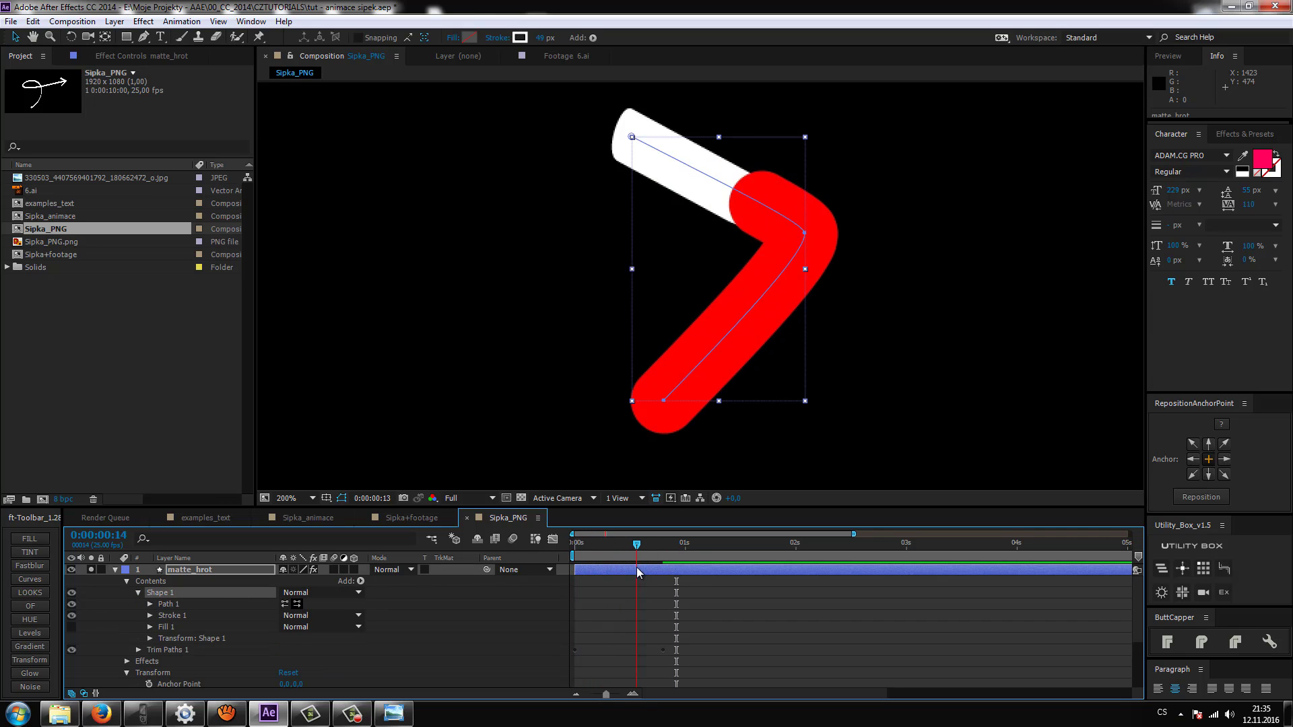
key(comma)
key(space)
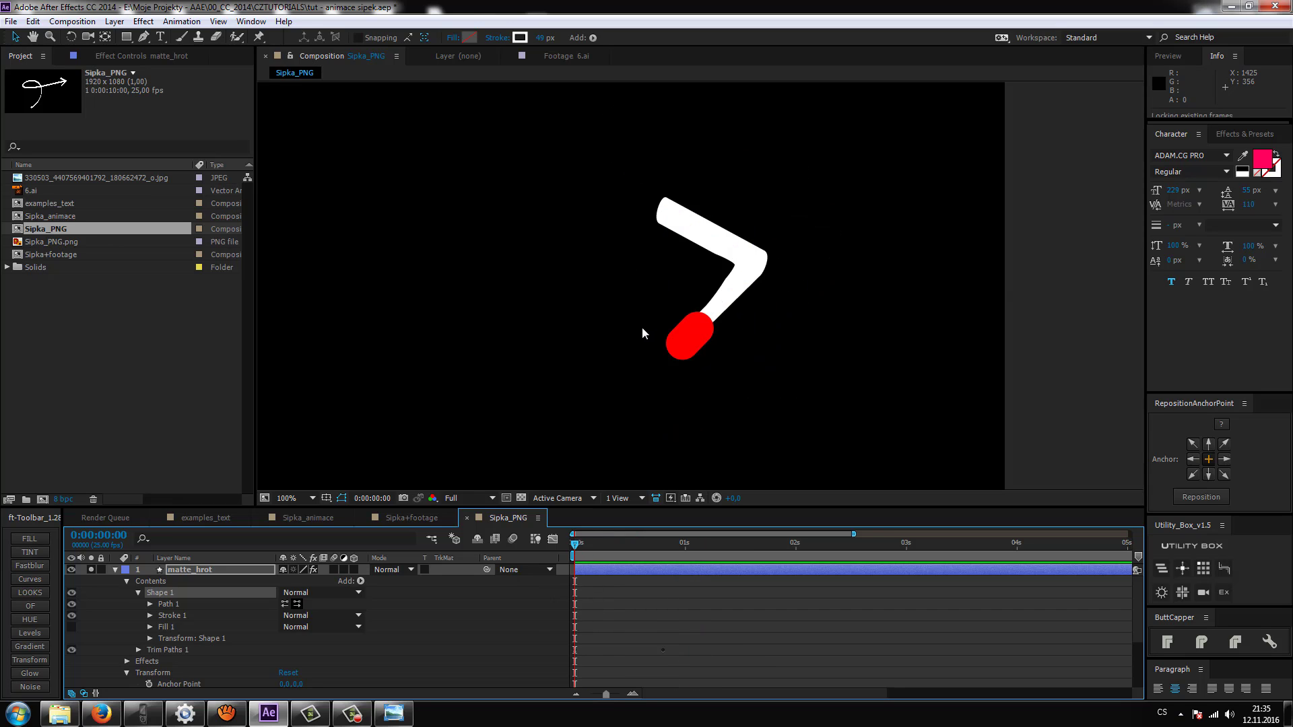
key(space)
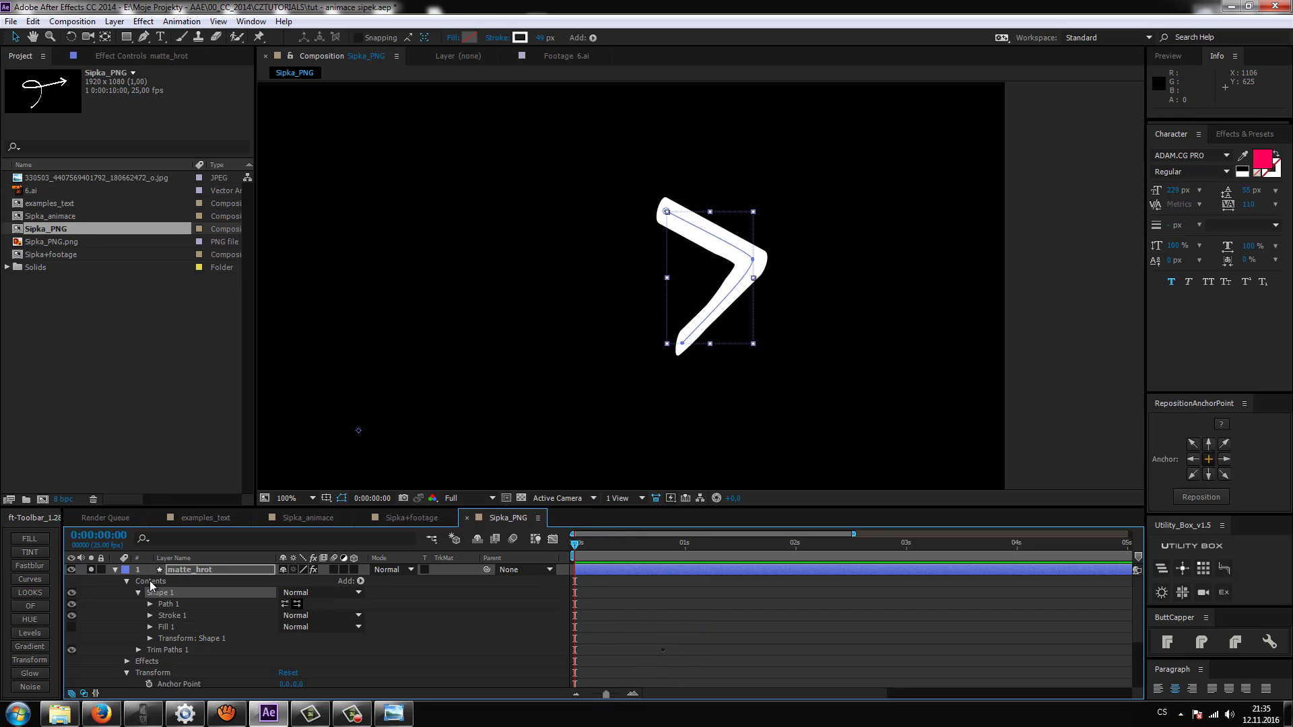
click(179, 570)
key(u)
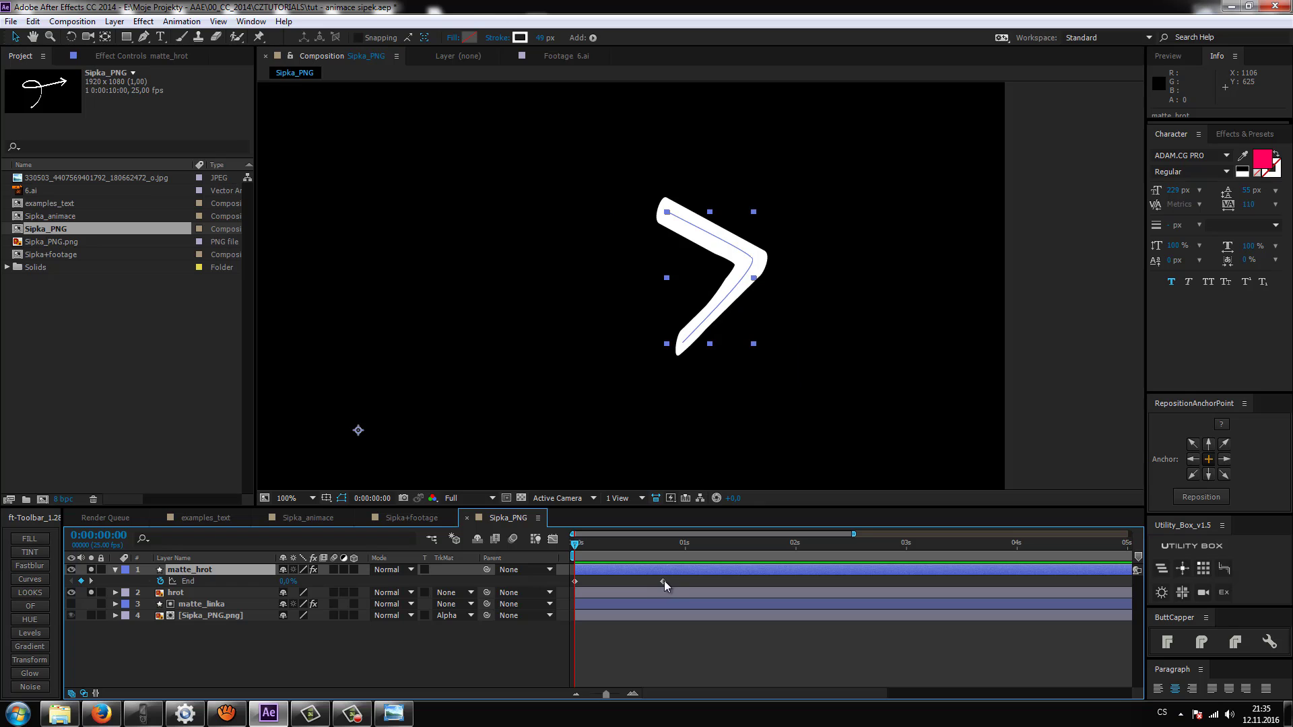
drag(662, 582, 641, 582)
key(space)
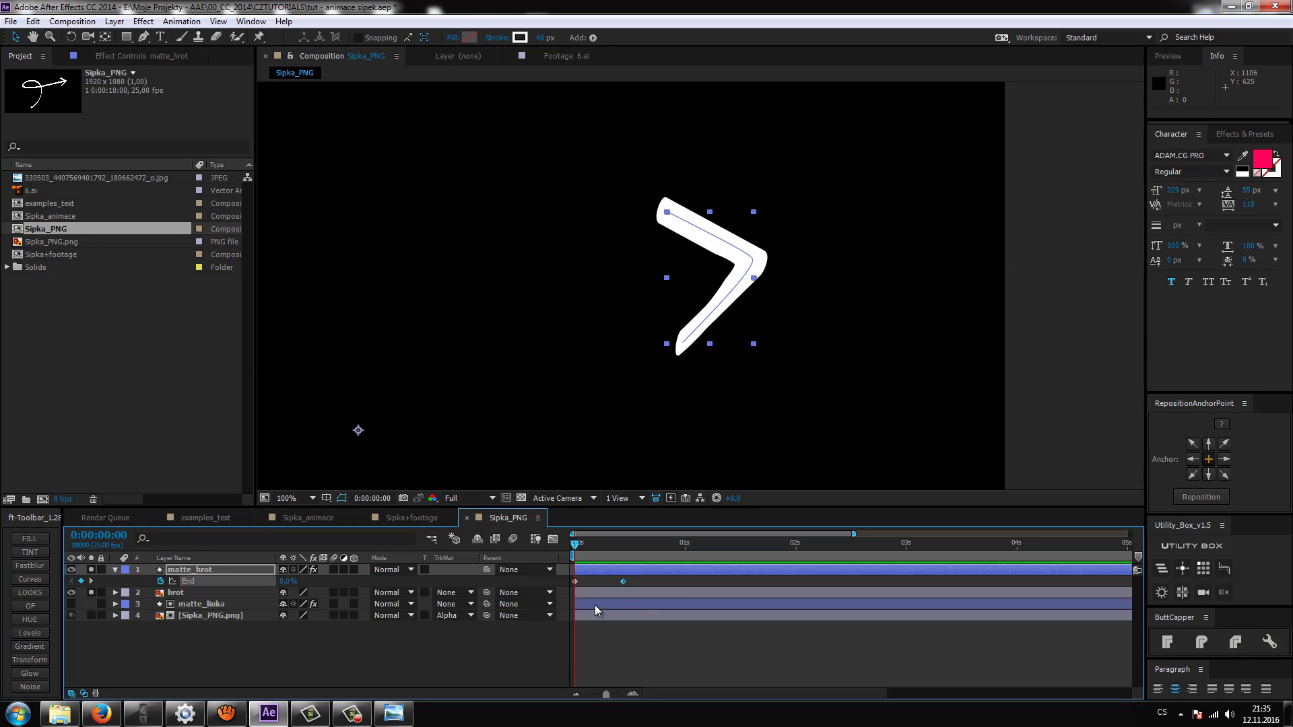
Show matte_linka's End keyframes and marquee-select both layers' End keyframes together
click(596, 604)
key(u)
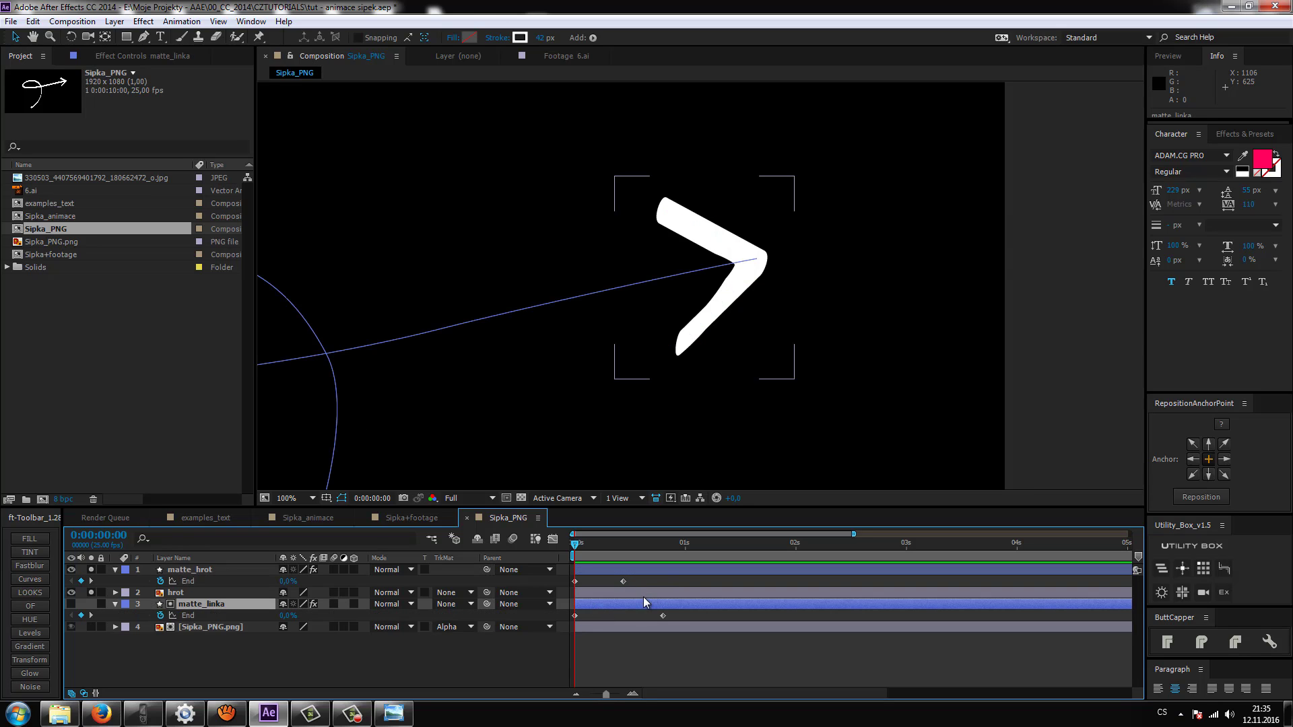
click(663, 616)
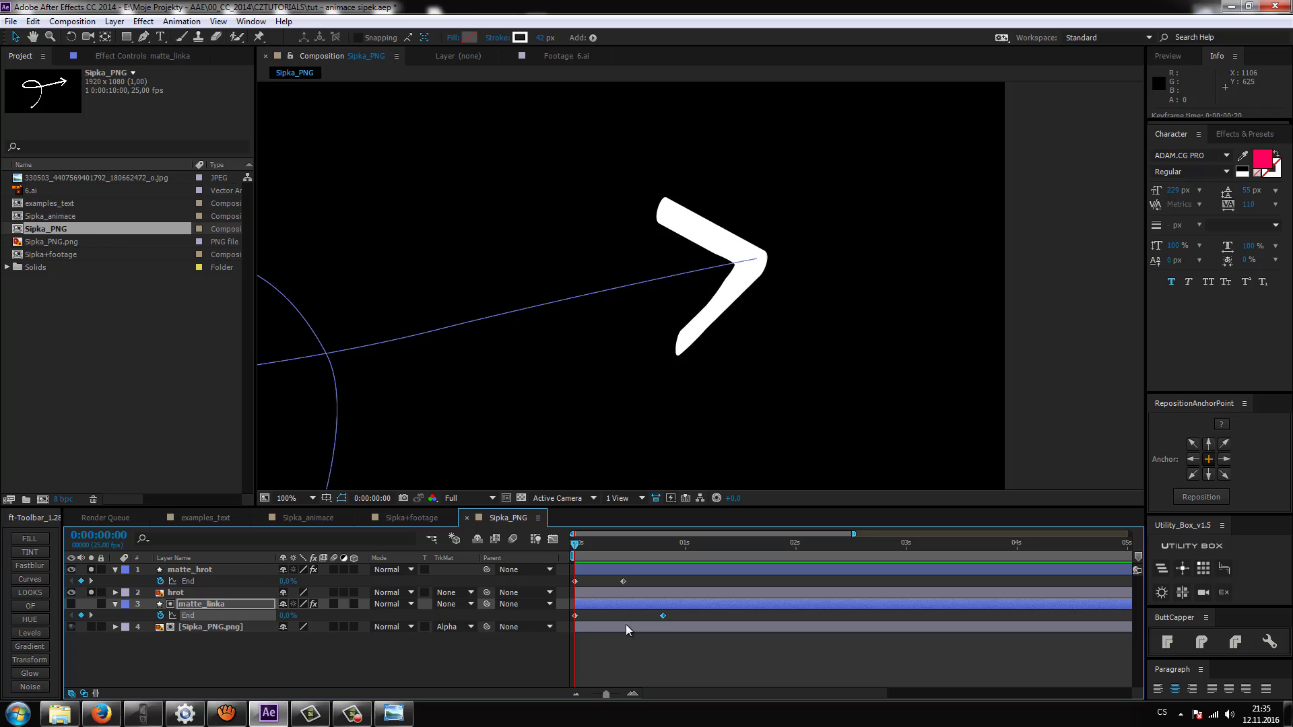
click(208, 645)
click(198, 605)
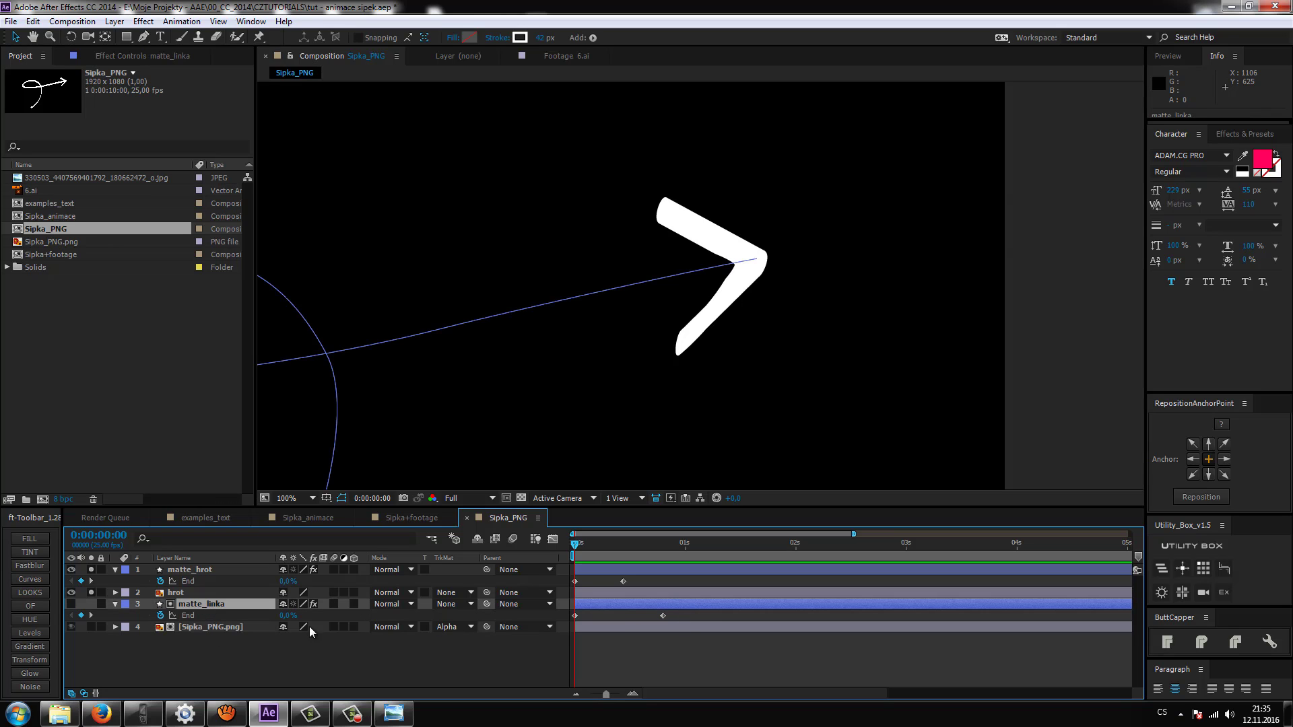
drag(679, 618, 613, 570)
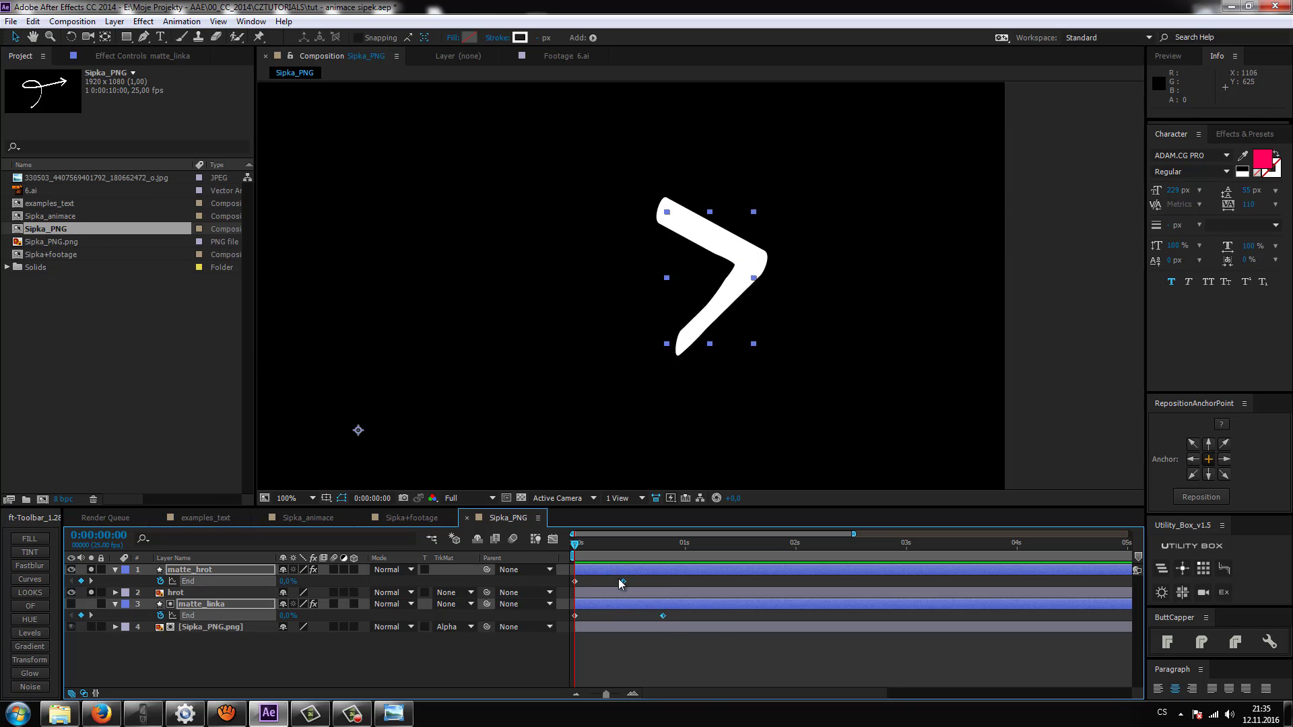
Apply Easy Ease to both End keyframes and sharpen the influence in the speed graph
right_click(620, 580)
mouse_move(673, 569)
click(807, 600)
click(552, 538)
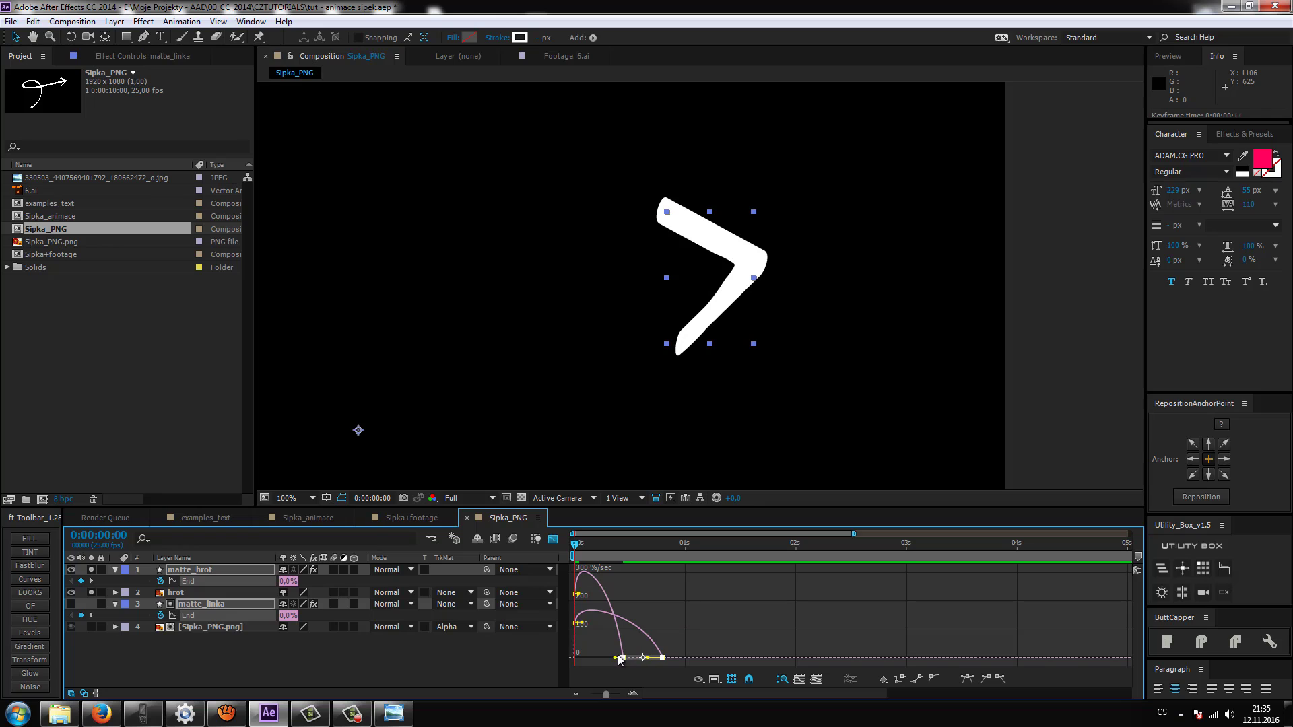
drag(614, 657, 603, 657)
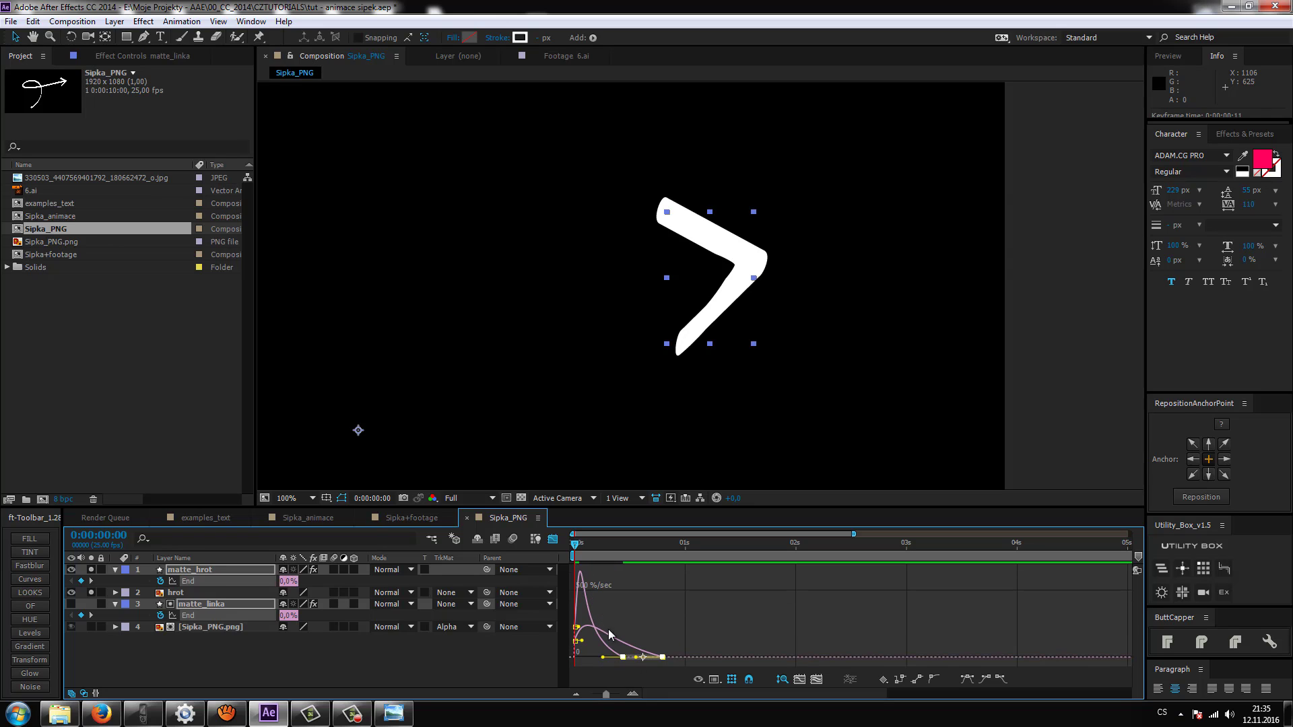
click(553, 539)
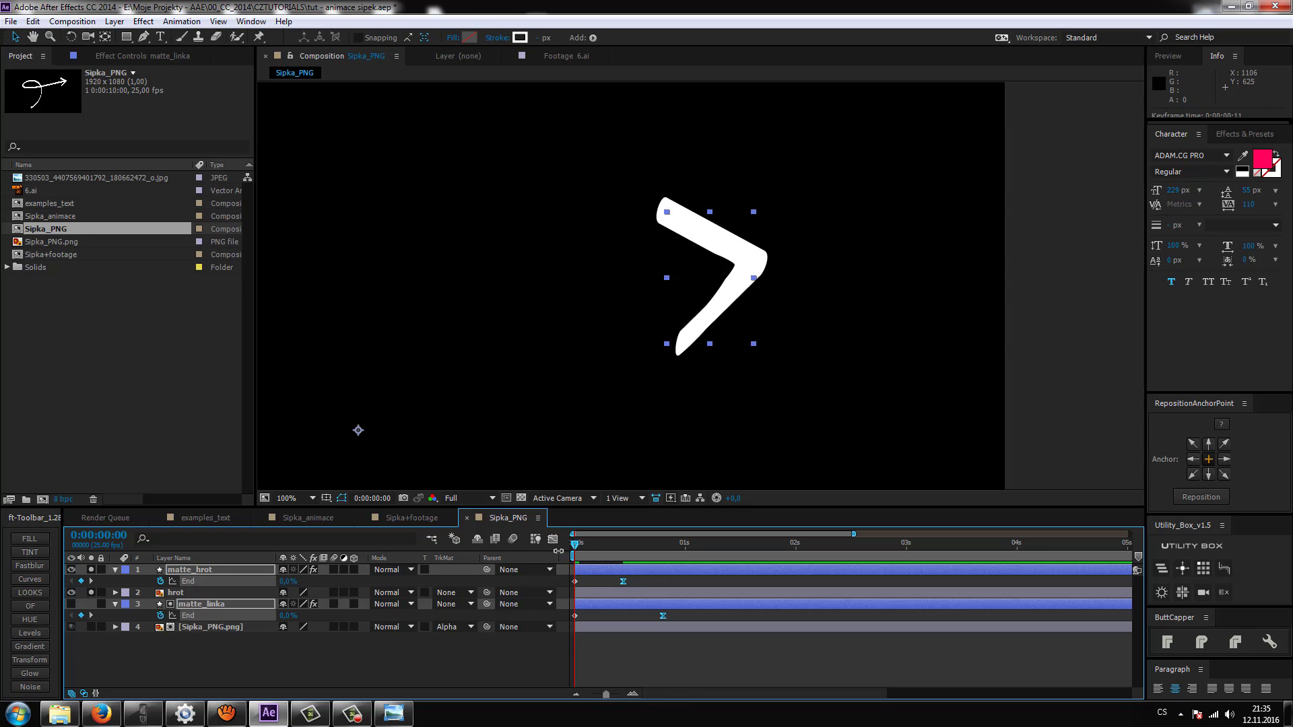
Preview the animation, then unsolo matte_hrot and hrot and select hrot
key(space)
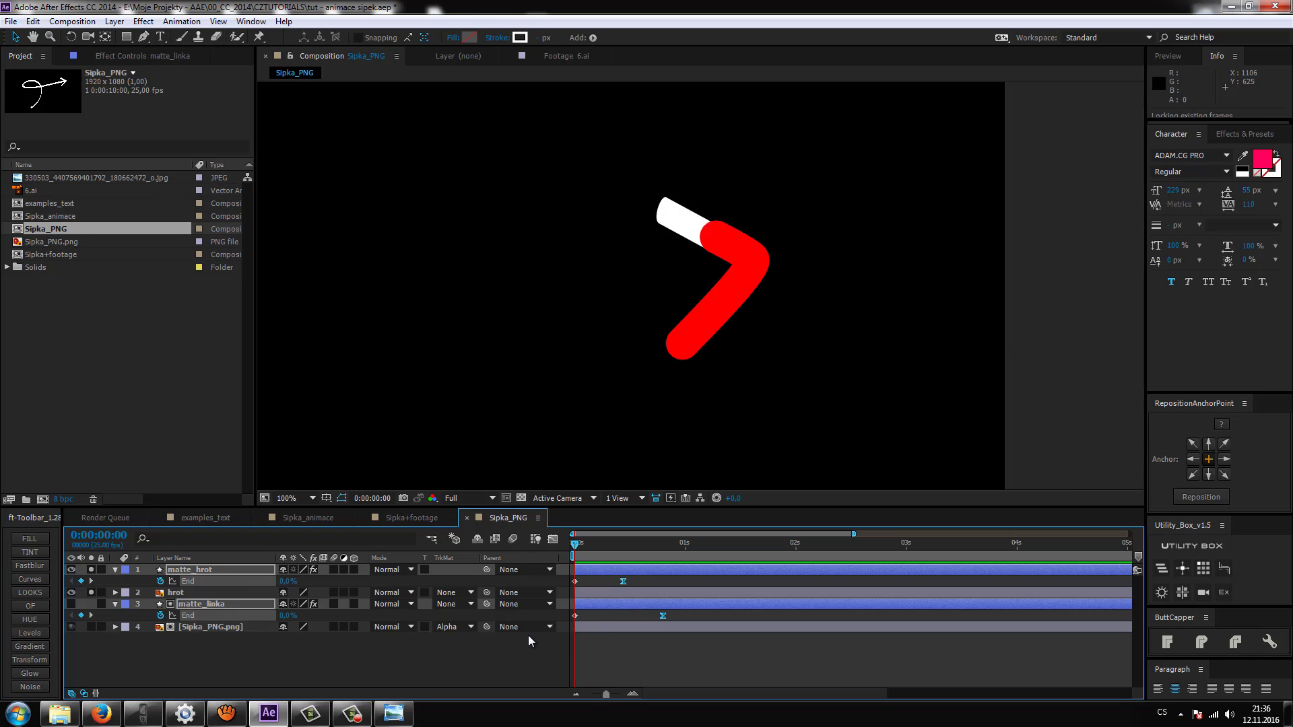
key(space)
click(528, 635)
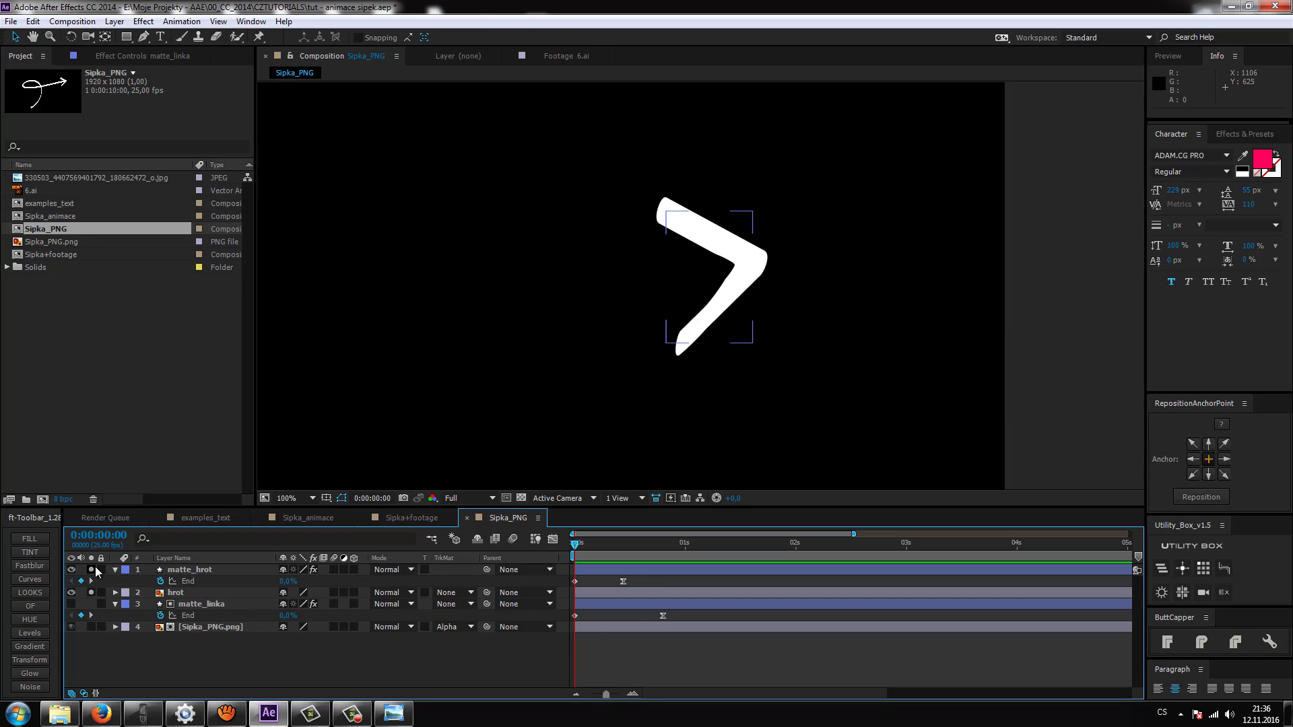
click(91, 570)
click(91, 593)
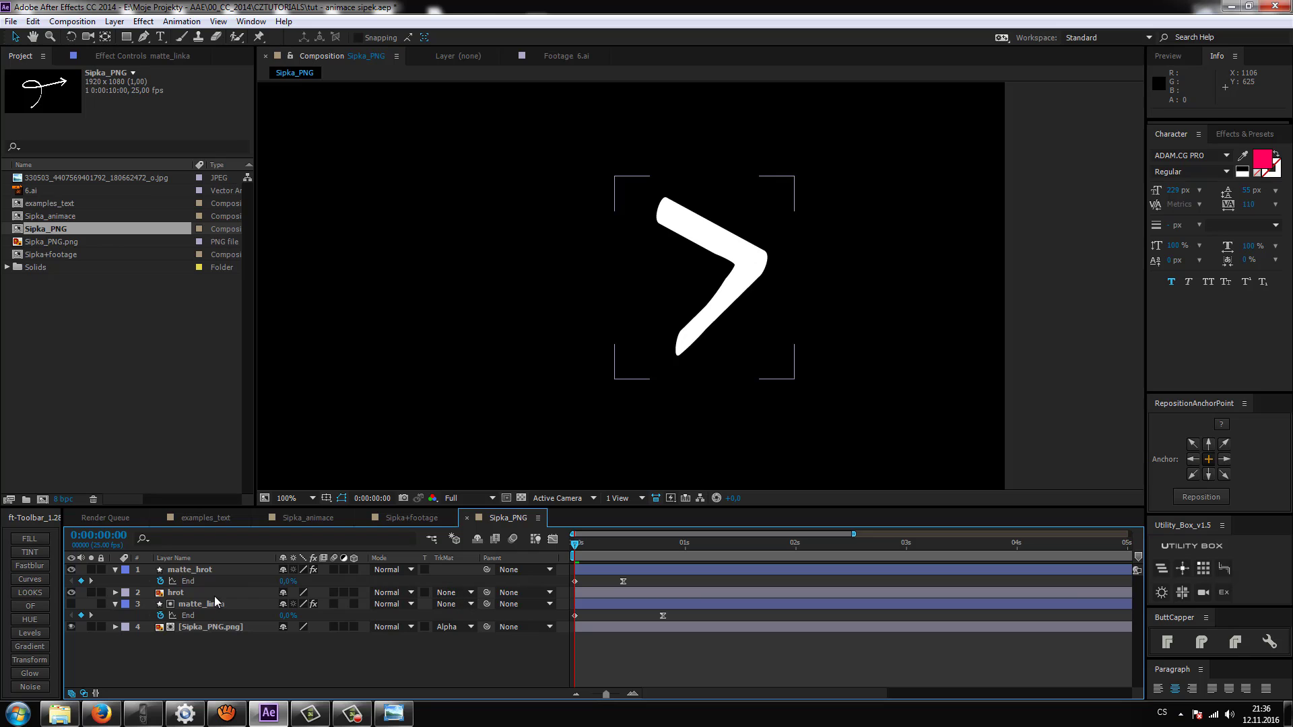
click(182, 593)
Set hrot's track matte to Alpha Matte 'matte_hrot', scrub to check the draw-on, and reopen matte_hrot
click(446, 592)
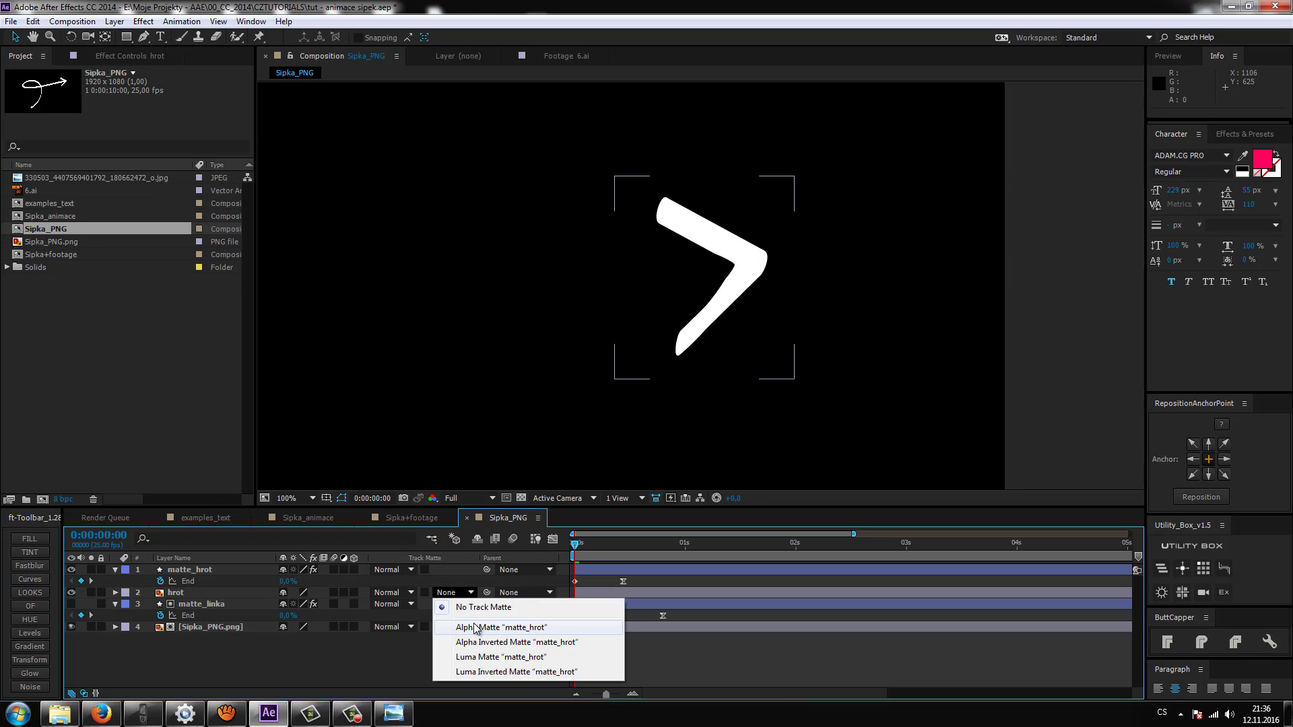
click(474, 621)
scroll(724, 370, down, 2)
drag(567, 551, 640, 564)
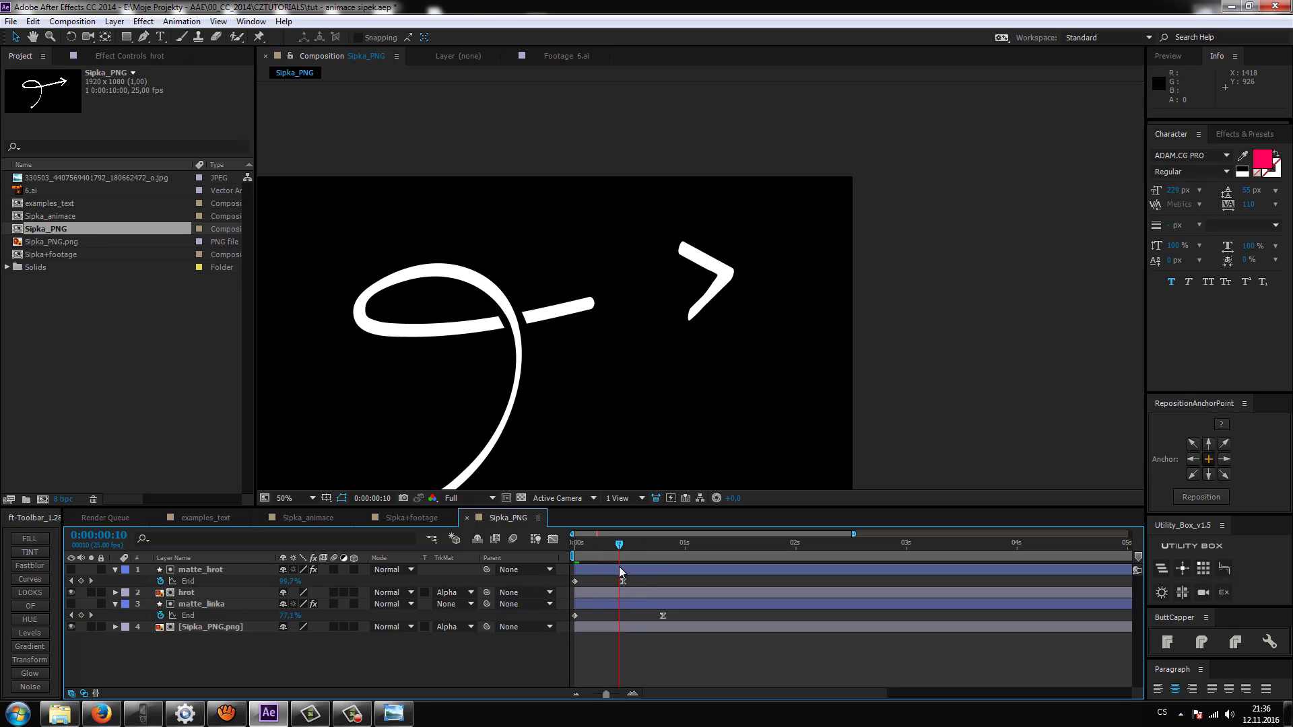
drag(640, 564, 619, 567)
scroll(755, 301, up, 2)
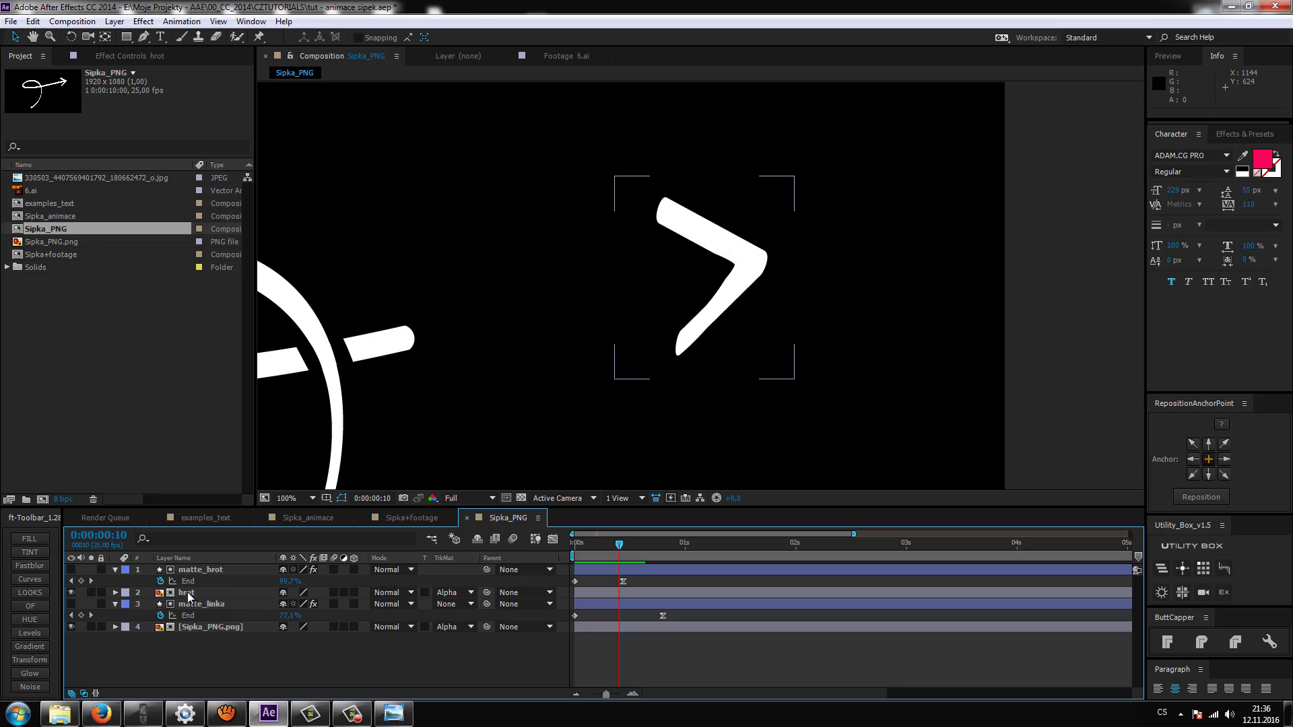
click(115, 570)
click(114, 570)
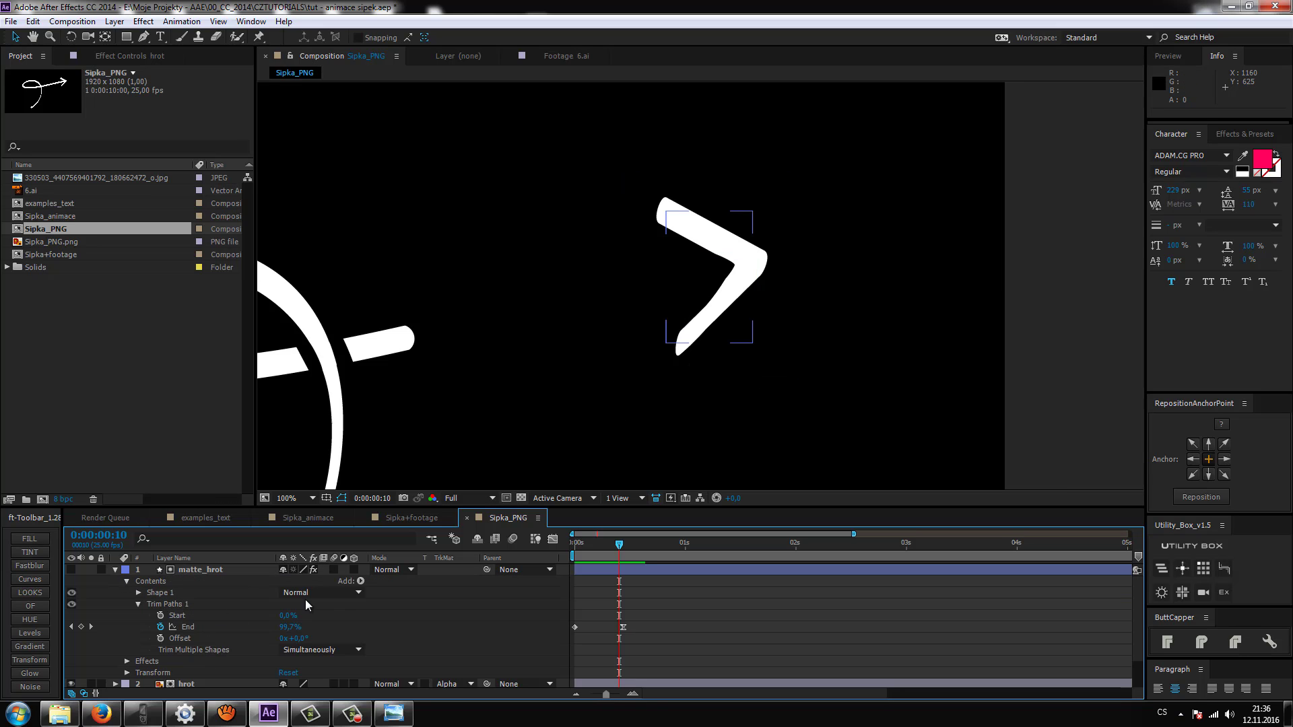
Check Shape 1's contents at an earlier frame, then fold matte_hrot's properties away
click(136, 593)
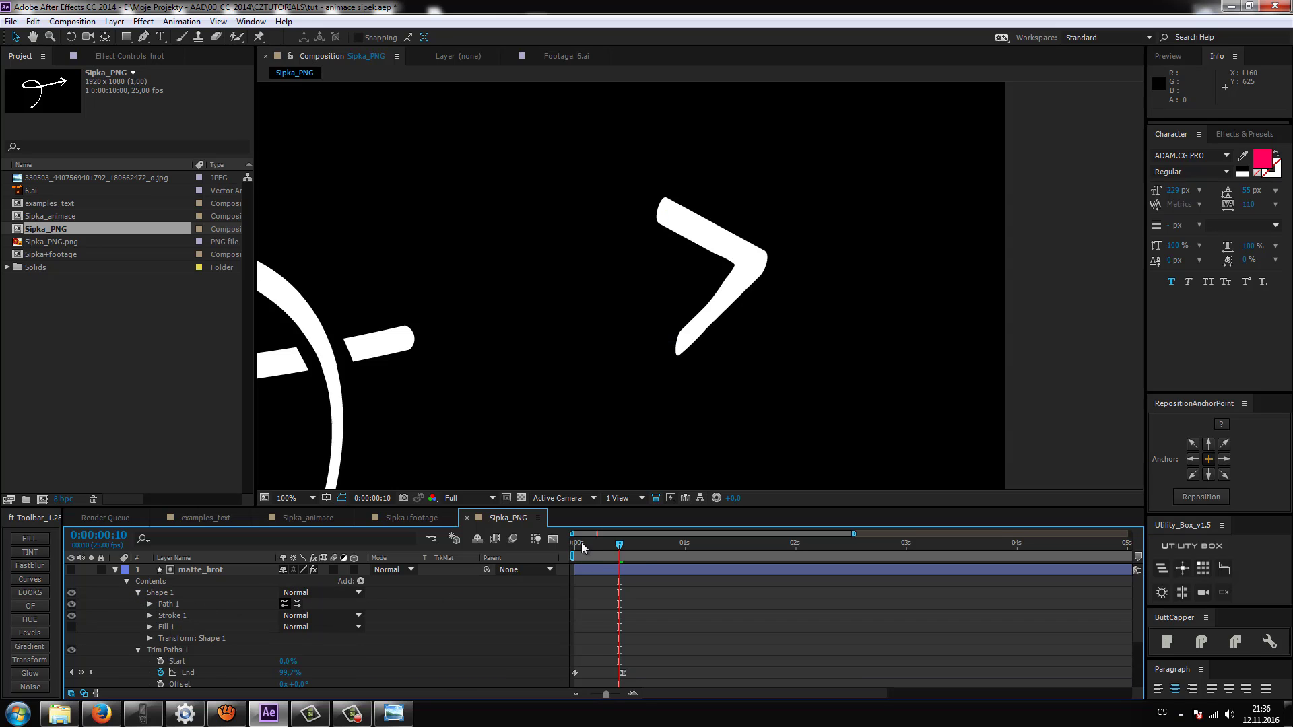
drag(579, 547, 624, 560)
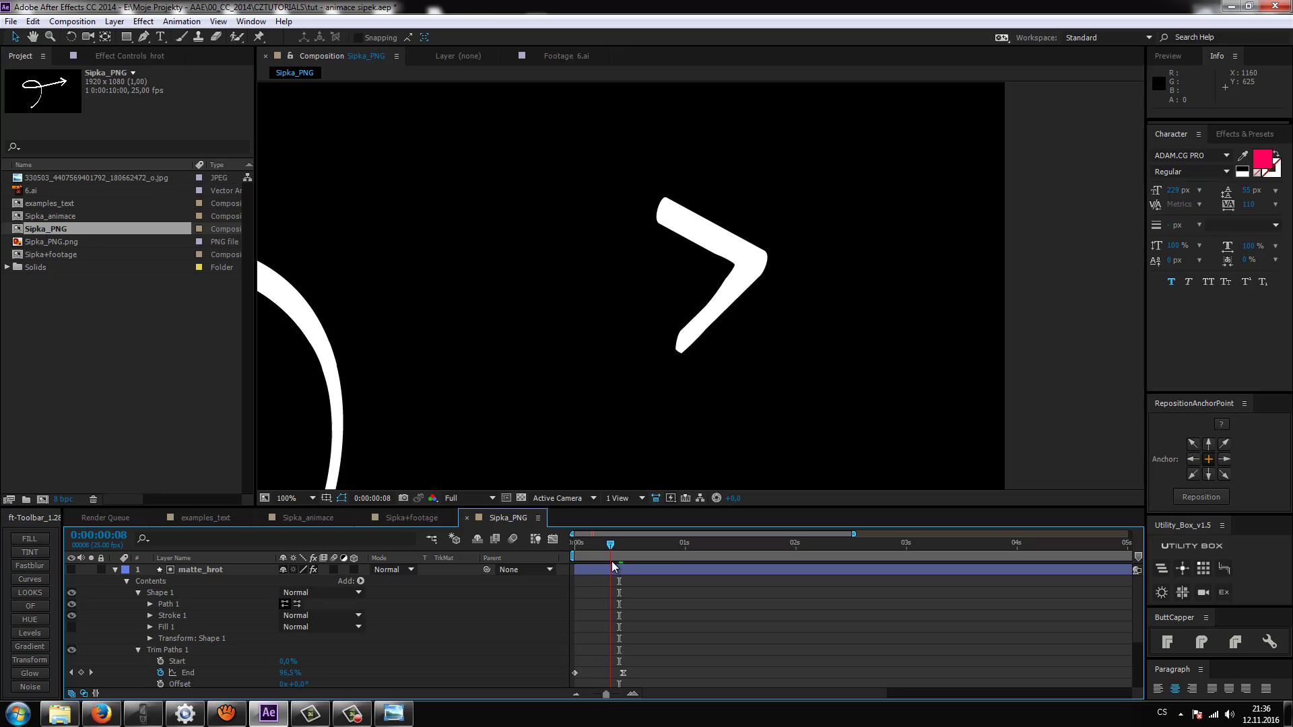
click(114, 570)
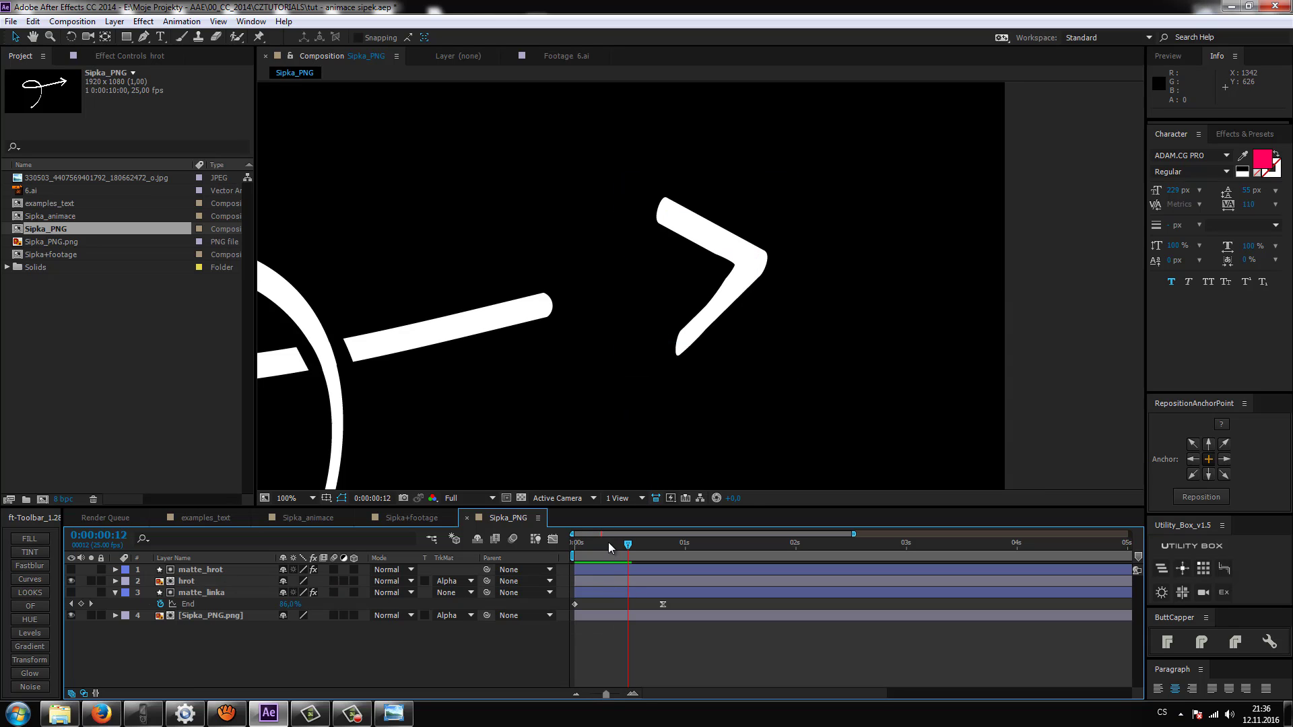
Preview the arrow drawing on from the first frame at 100% view and select hrot
drag(608, 542, 572, 546)
scroll(625, 346, down, 4)
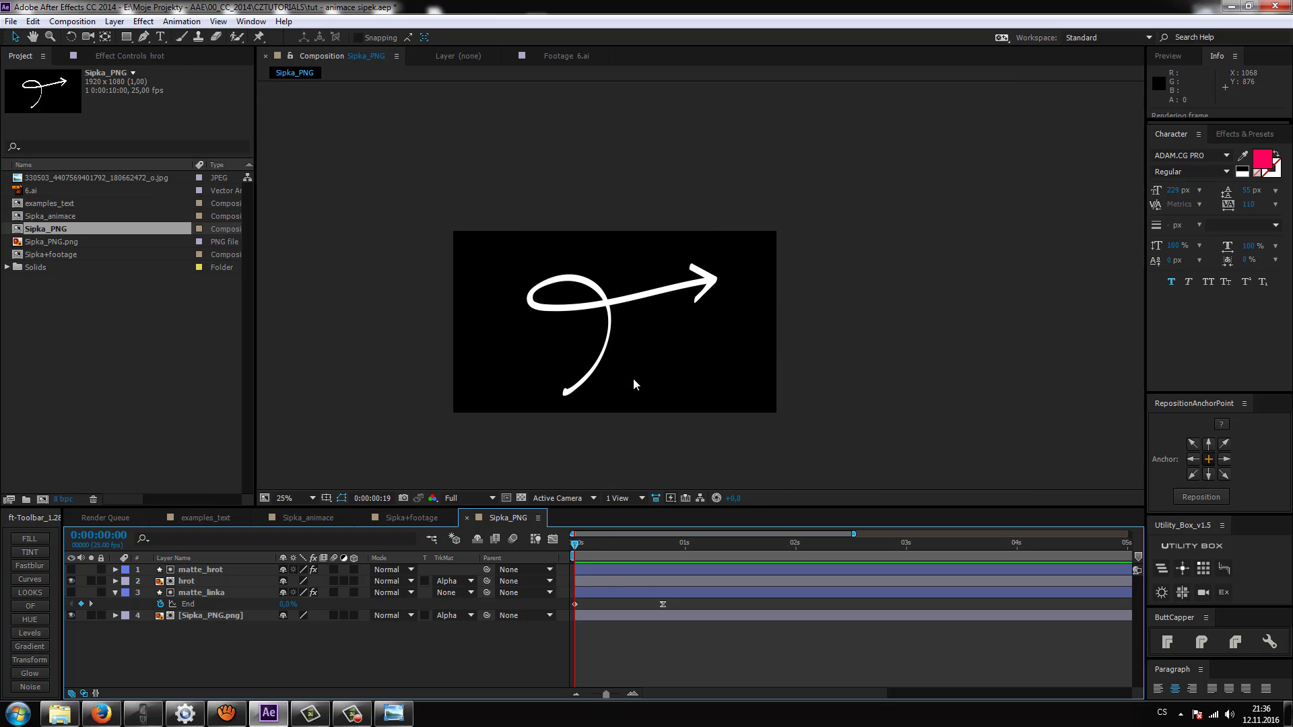
scroll(718, 323, up, 2)
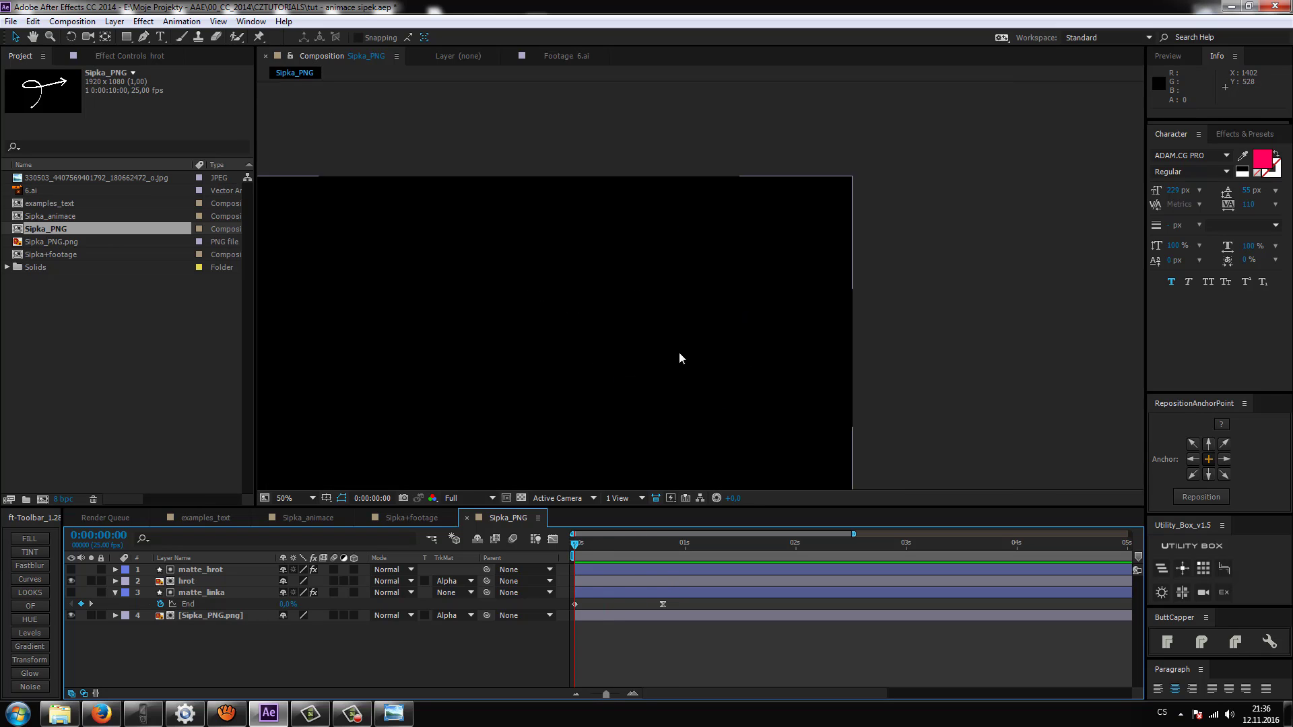
key(space)
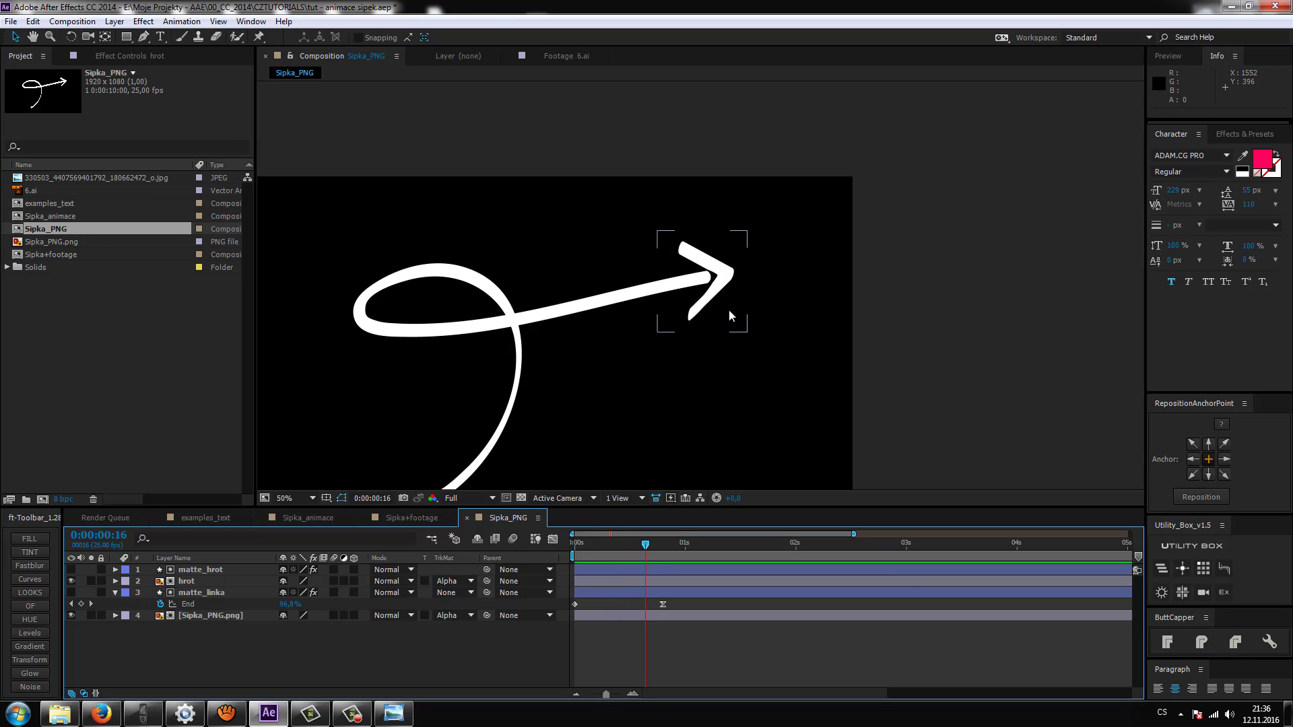
key(period)
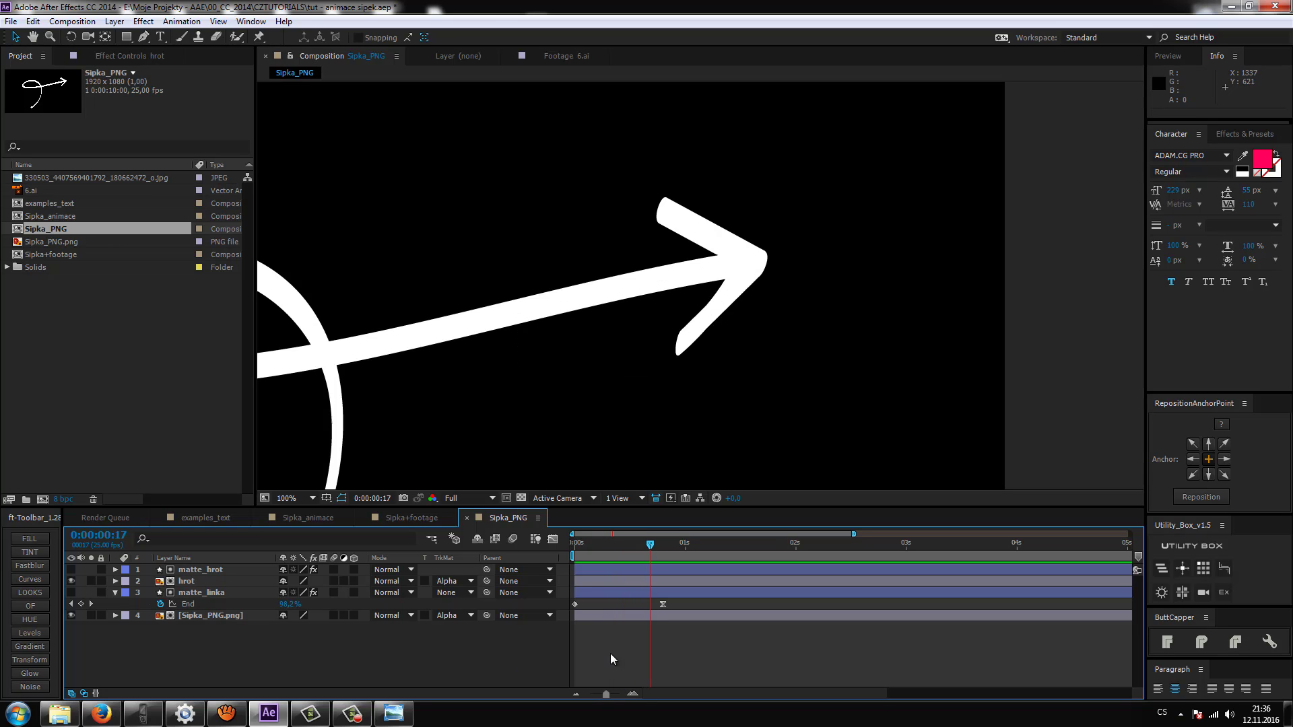
click(199, 578)
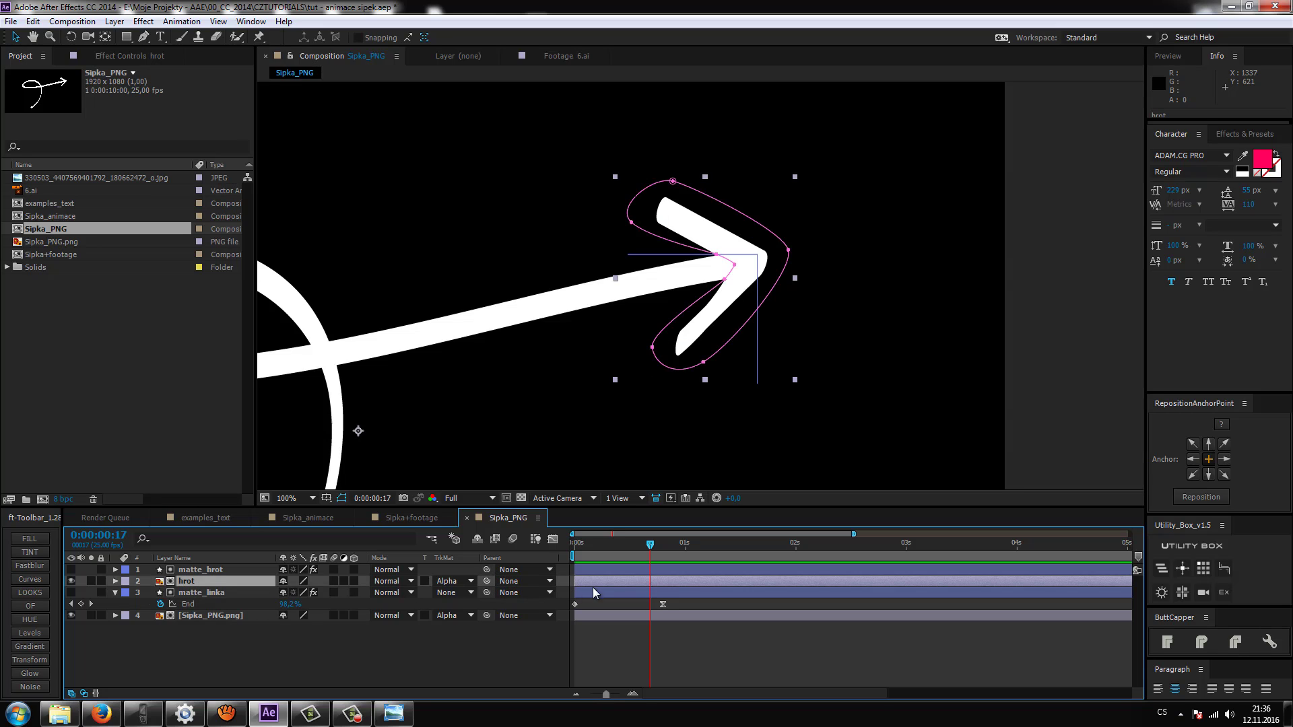
Drag both of matte_hrot's End keyframes a few frames later
click(612, 569)
key(u)
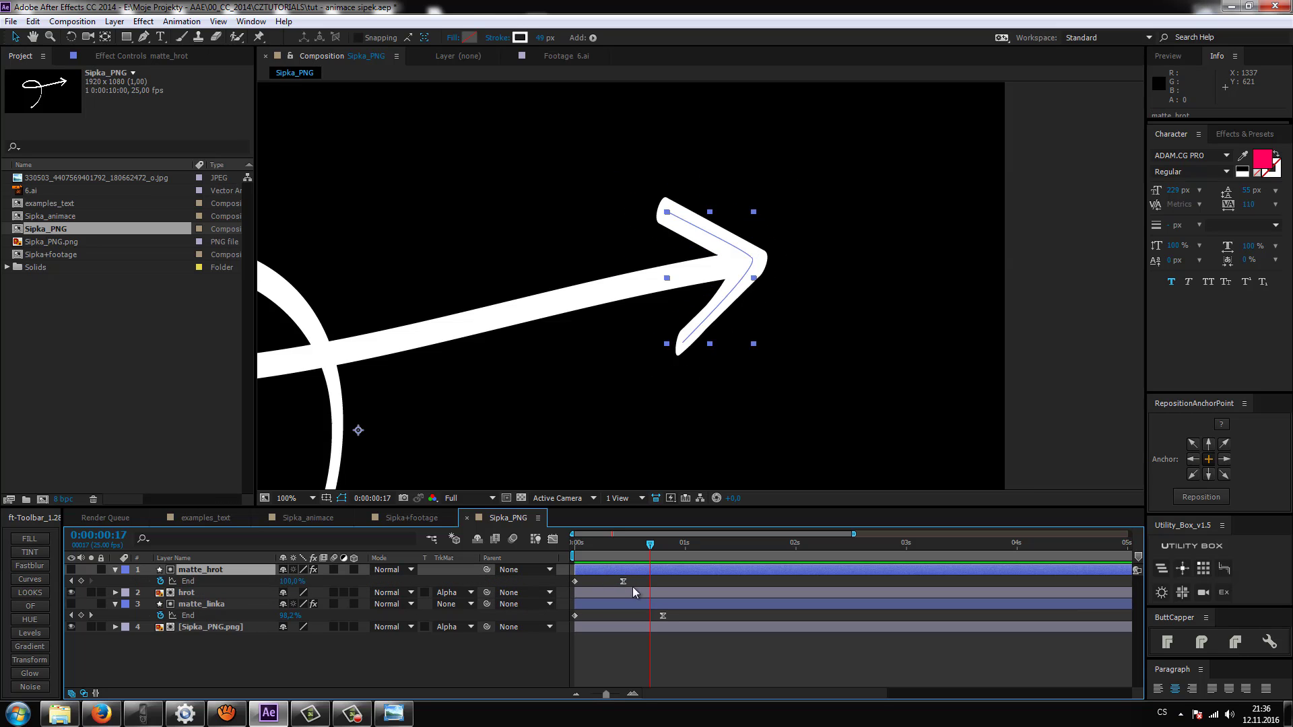
mouse_move(638, 583)
mouse_down()
mouse_move(562, 572)
mouse_move(646, 595)
mouse_up()
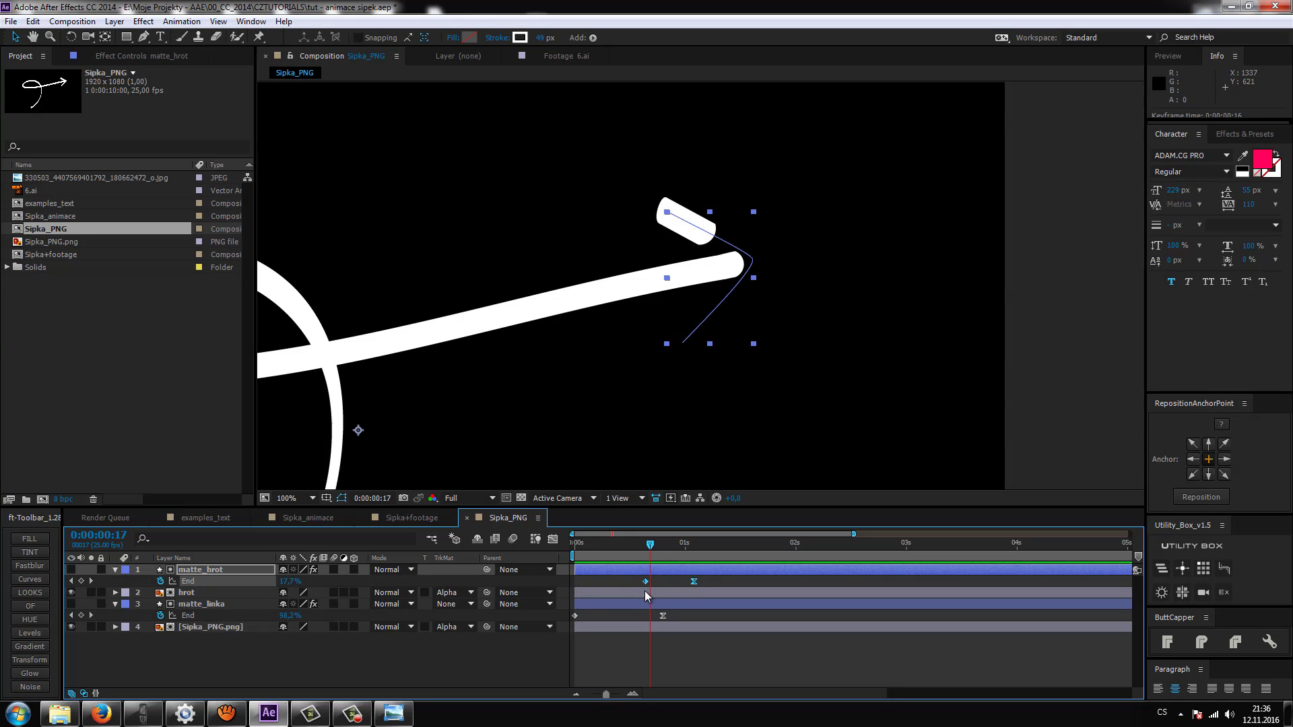
RAM-preview the full 10-second timeline and step through frames to check the delayed arrowhead
key(KP_0)
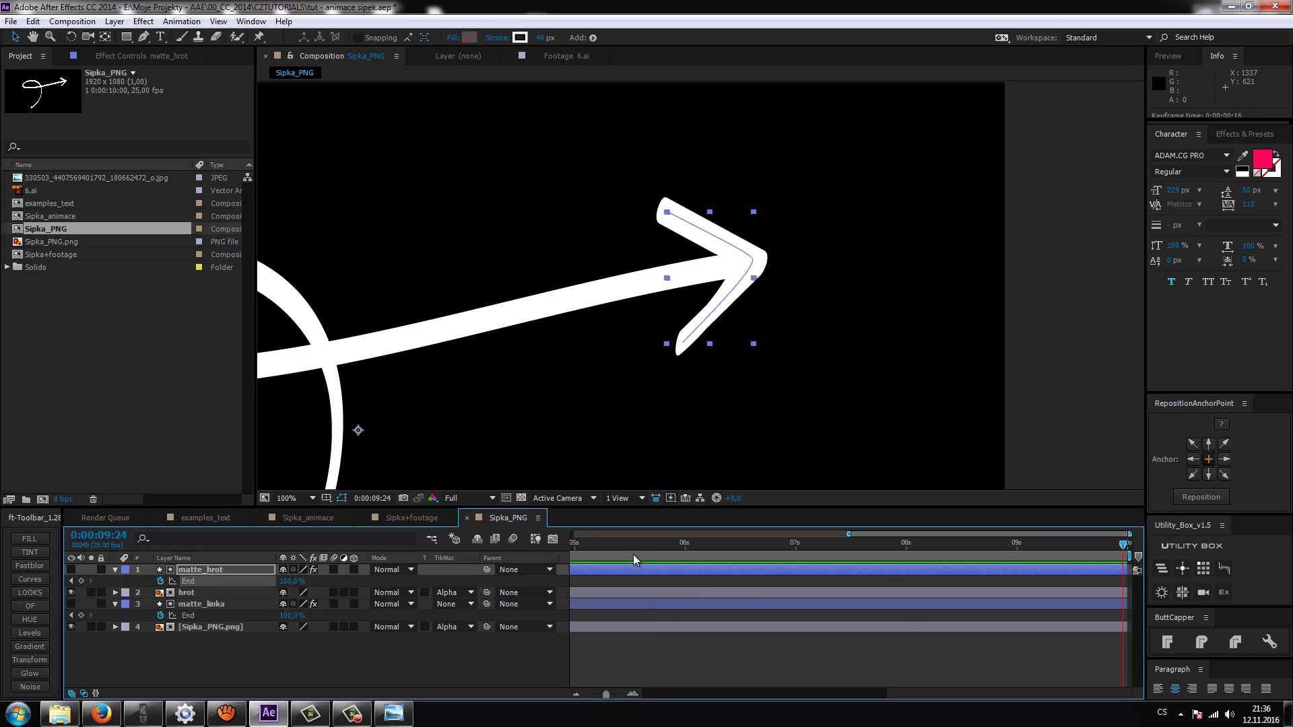
drag(847, 534, 474, 574)
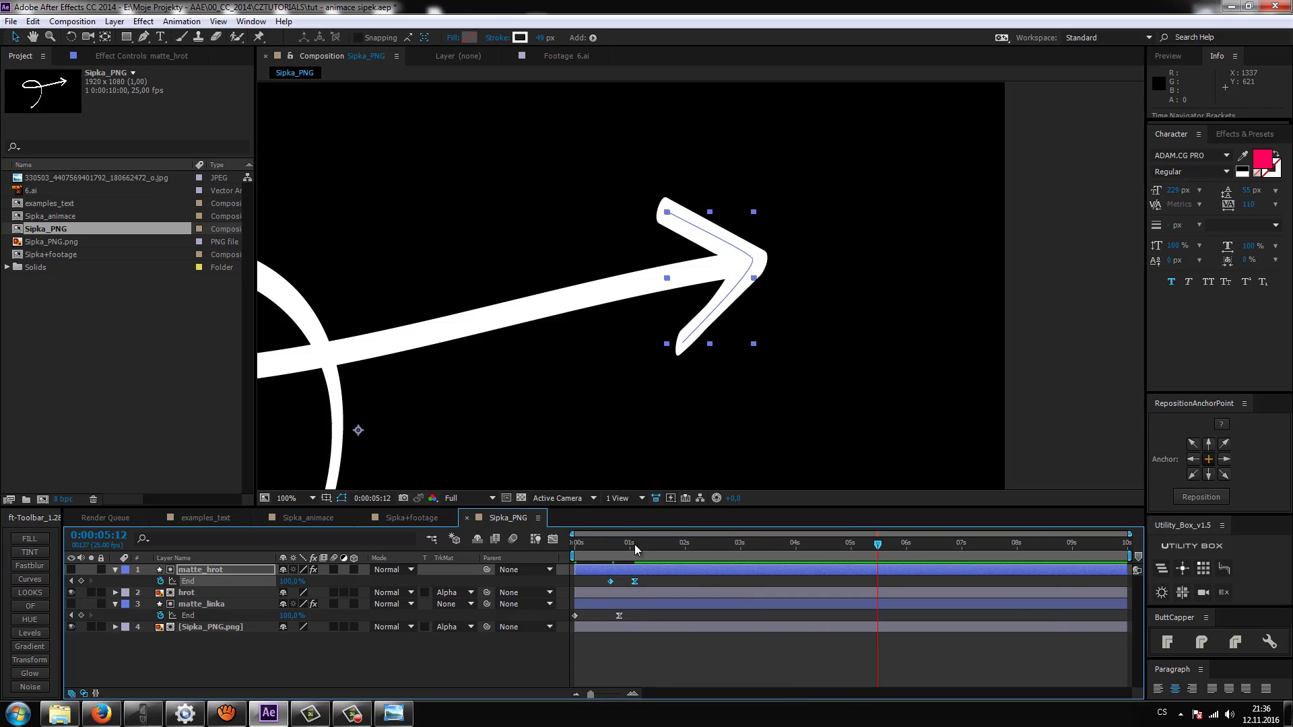
drag(635, 544, 608, 554)
key(Page_Down)
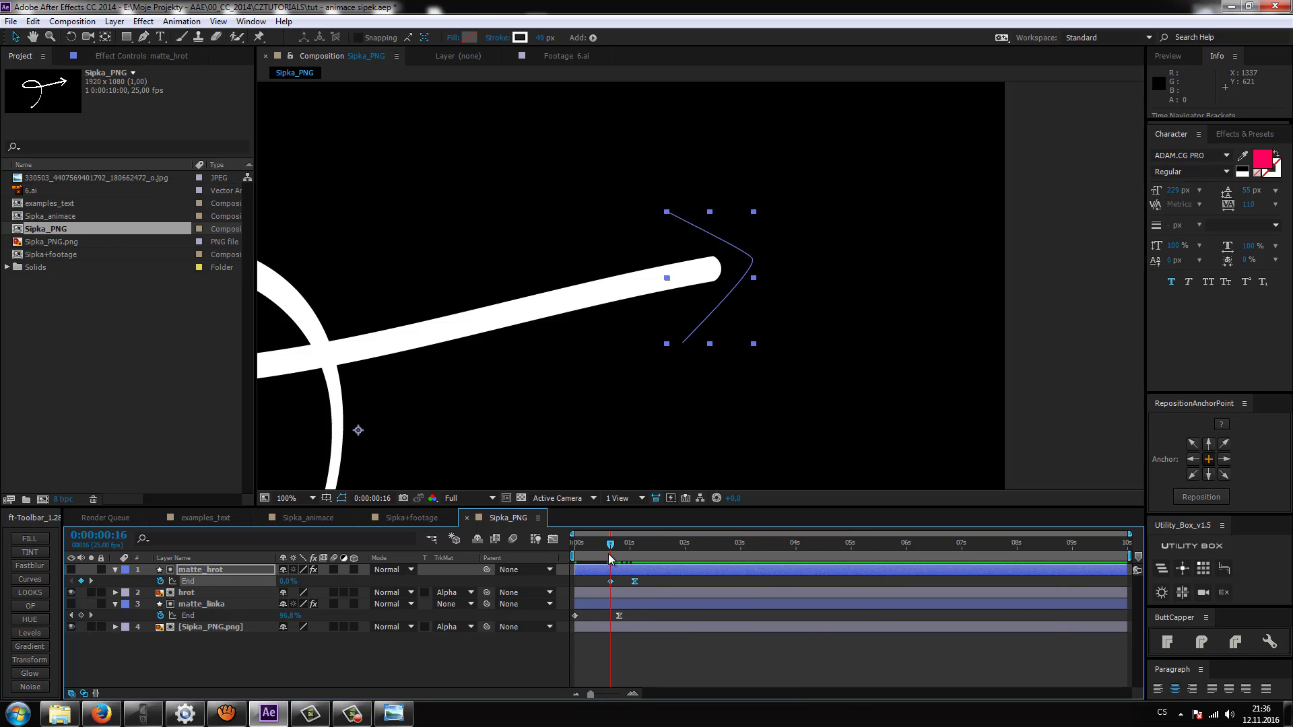
key(Page_Down)
key(Page_Down)
key(Page_Down)
key(Page_Down)
key(Page_Down)
key(Page_Down)
key(Page_Down)
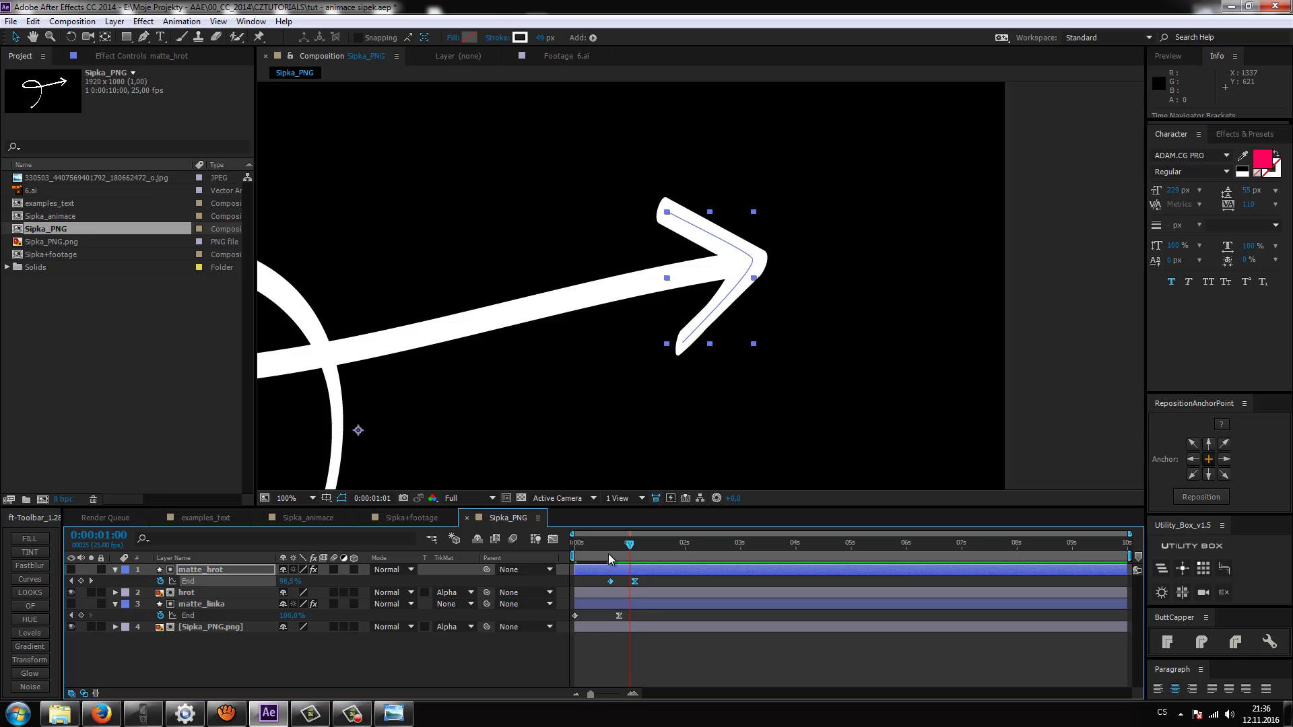
key(Home)
scroll(613, 409, down, 4)
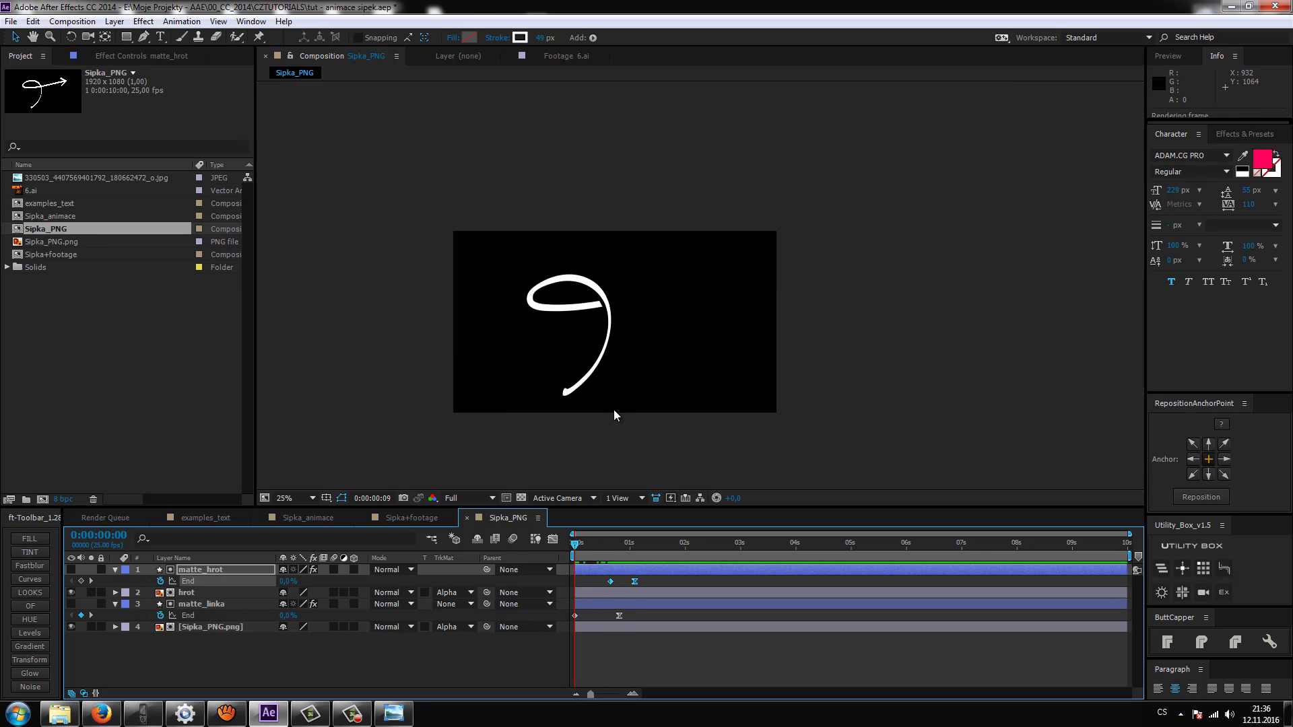
scroll(620, 367, up, 2)
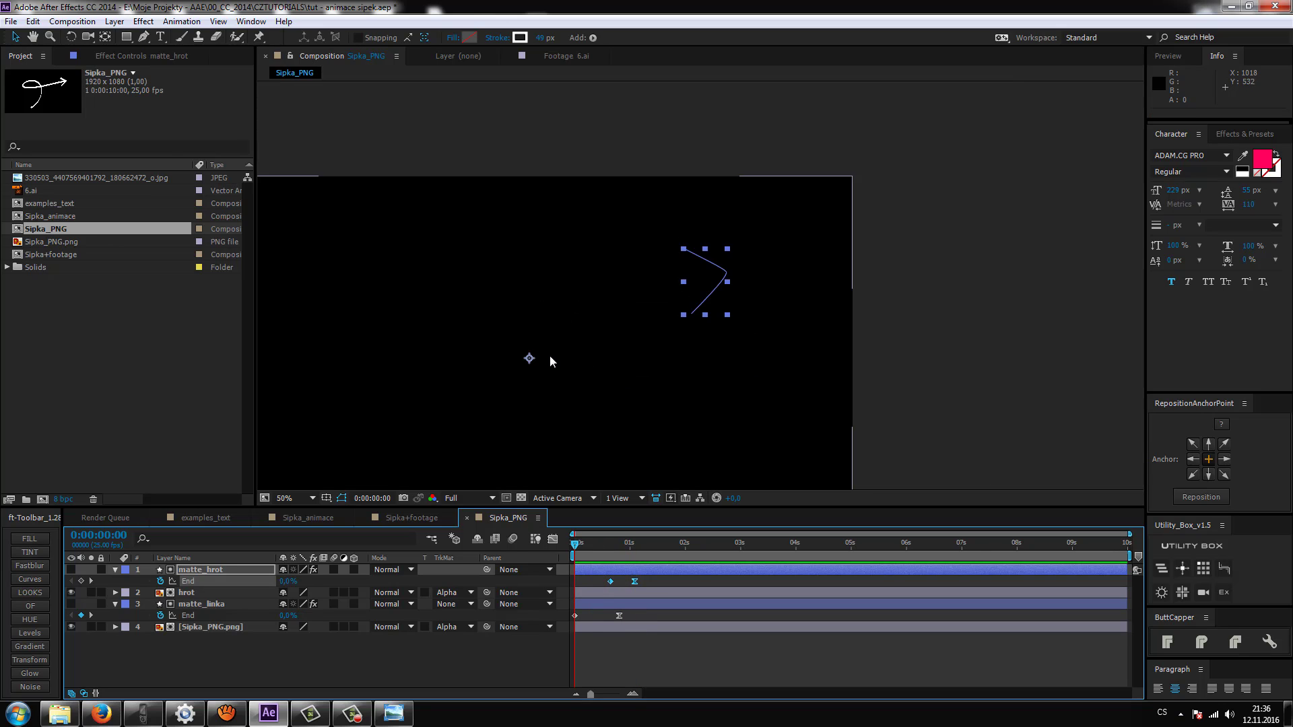
Find frame 6 where the stroke starts and show Sipka_PNG.png's Mask Opacity properties
drag(550, 355, 705, 338)
drag(573, 542, 588, 543)
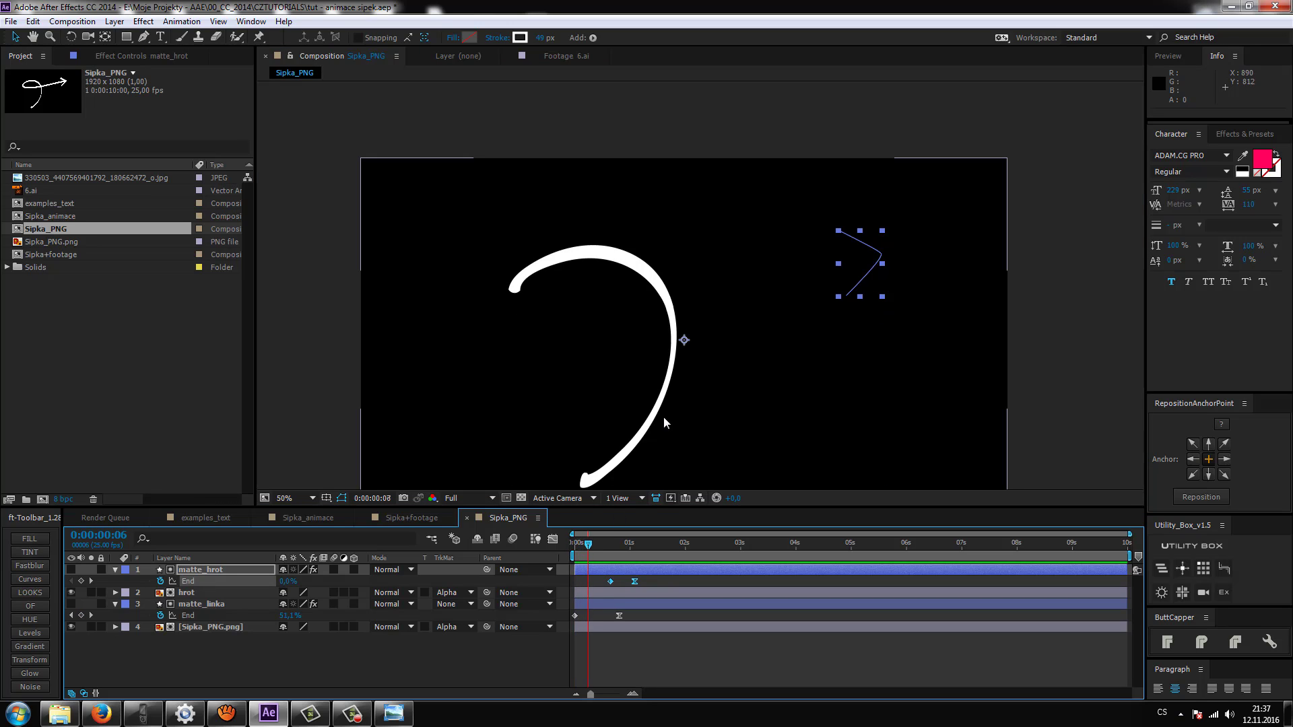
key(Page_Down)
key(Page_Down)
key(Page_Down)
key(Page_Down)
key(Page_Down)
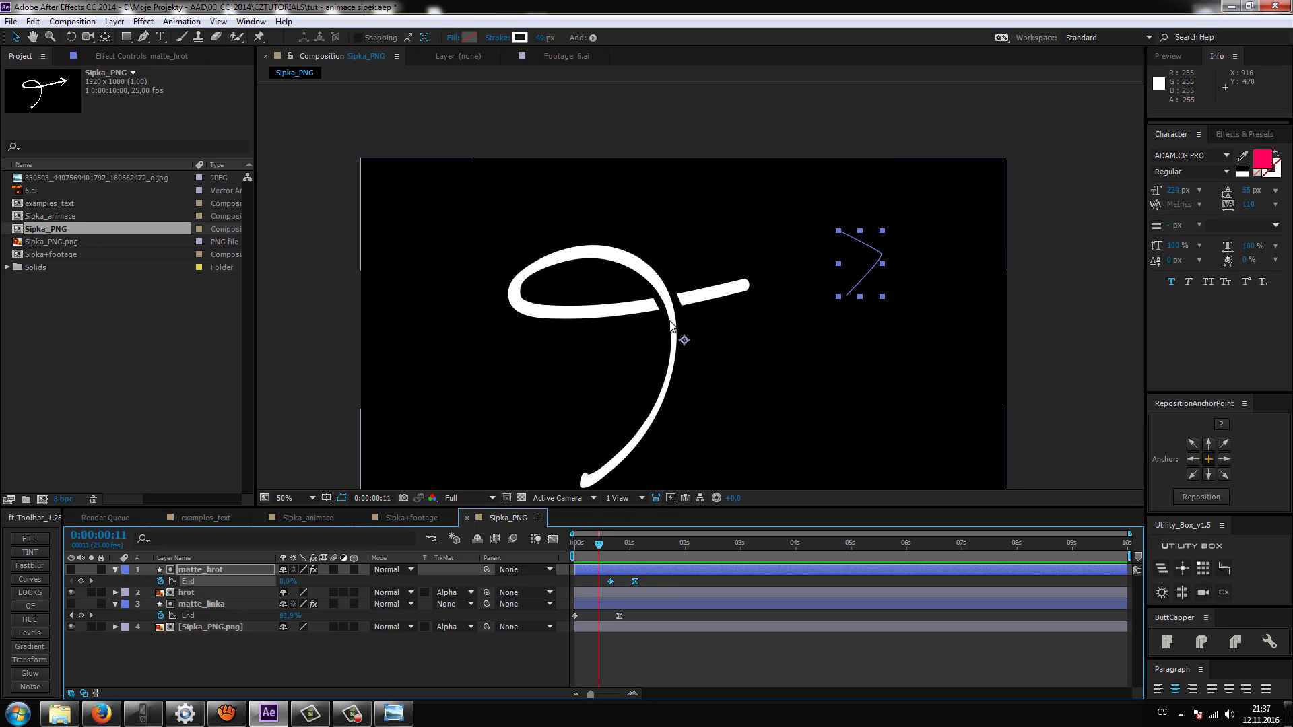
scroll(672, 326, up, 3)
scroll(671, 327, down, 1)
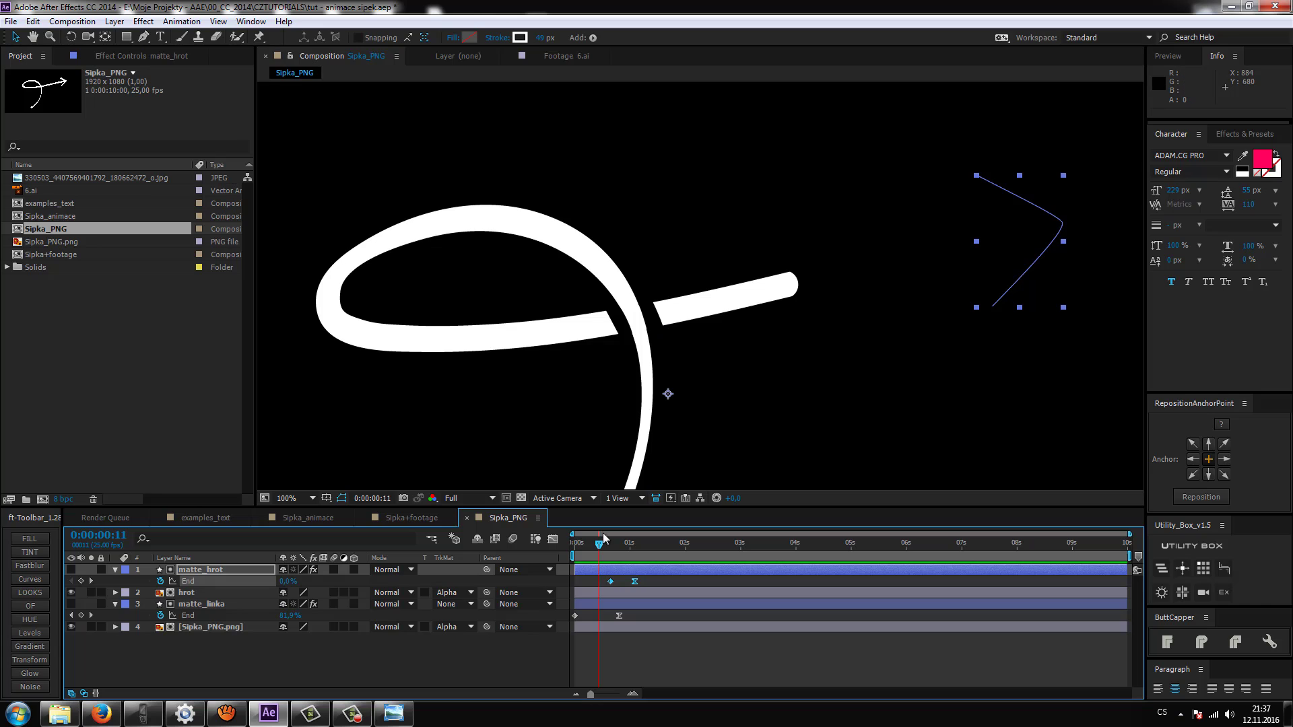
click(210, 627)
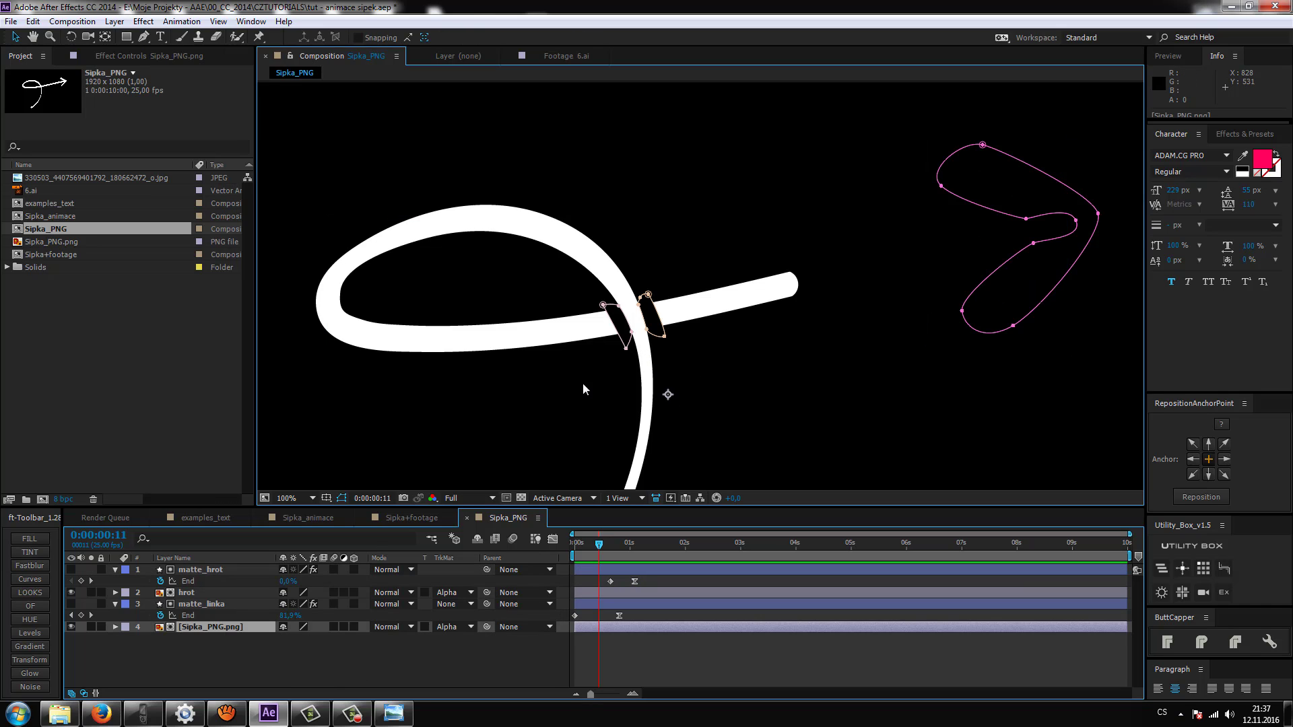
key(t)
key(t)
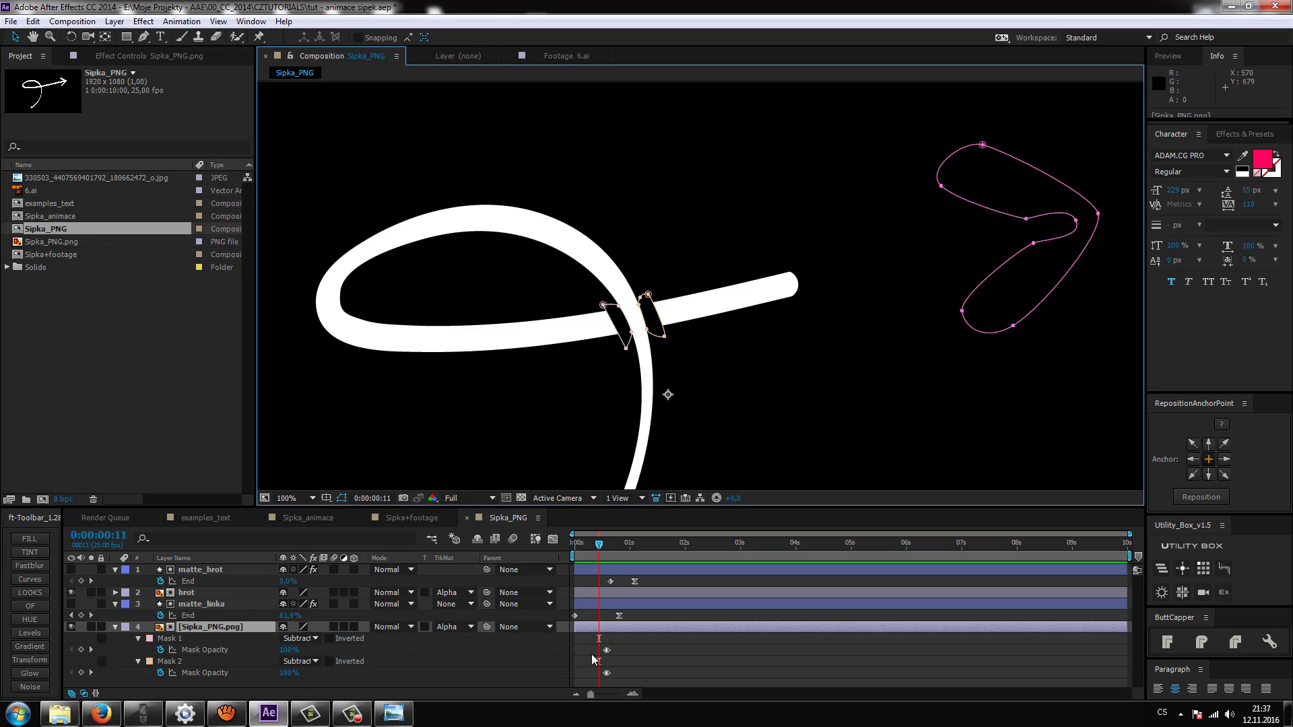
Zoom the timeline and shift both masks' opacity keyframes one frame earlier
click(632, 695)
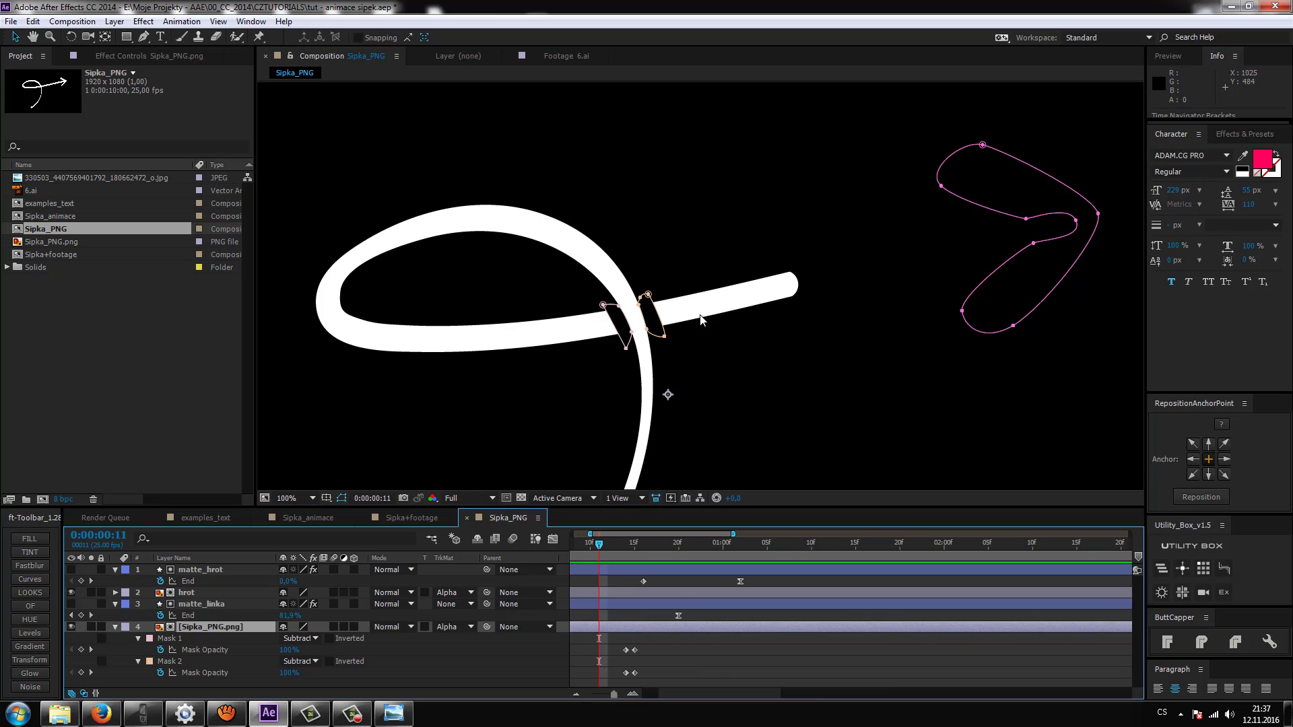
click(163, 664)
scroll(606, 375, up, 2)
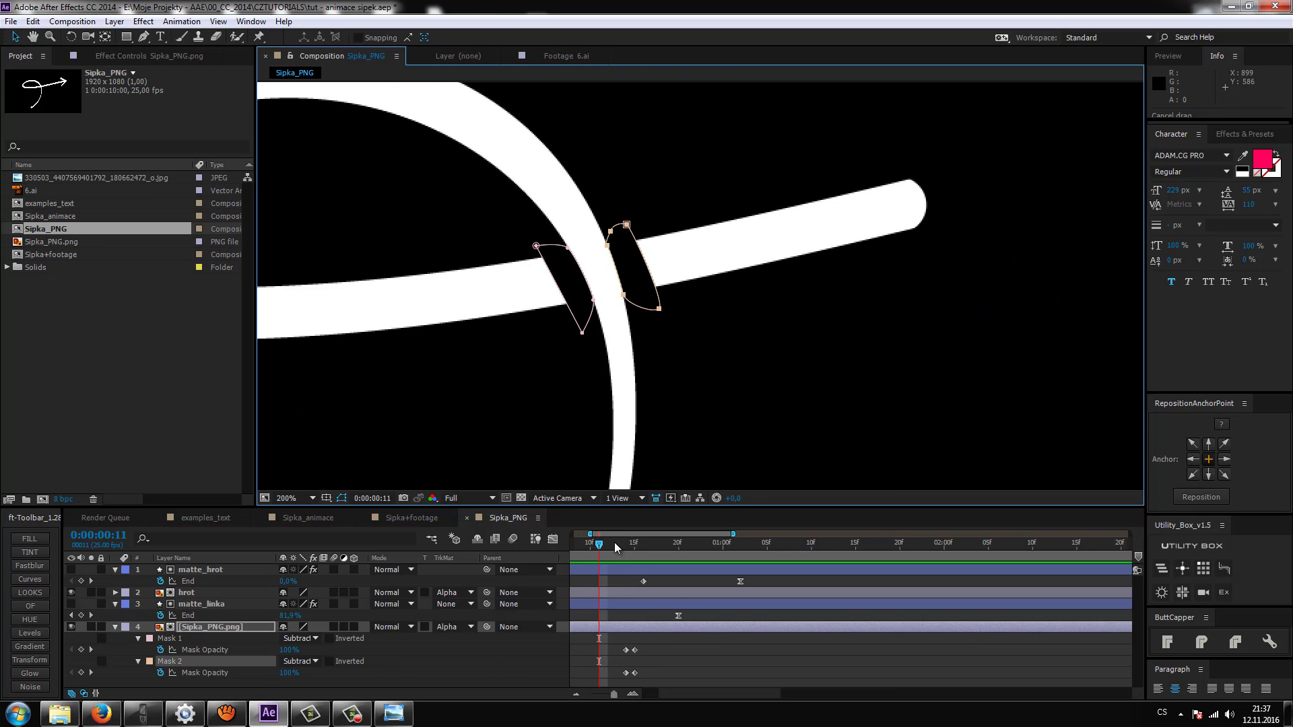
key(Page_Up)
key(Page_Up)
key(Page_Up)
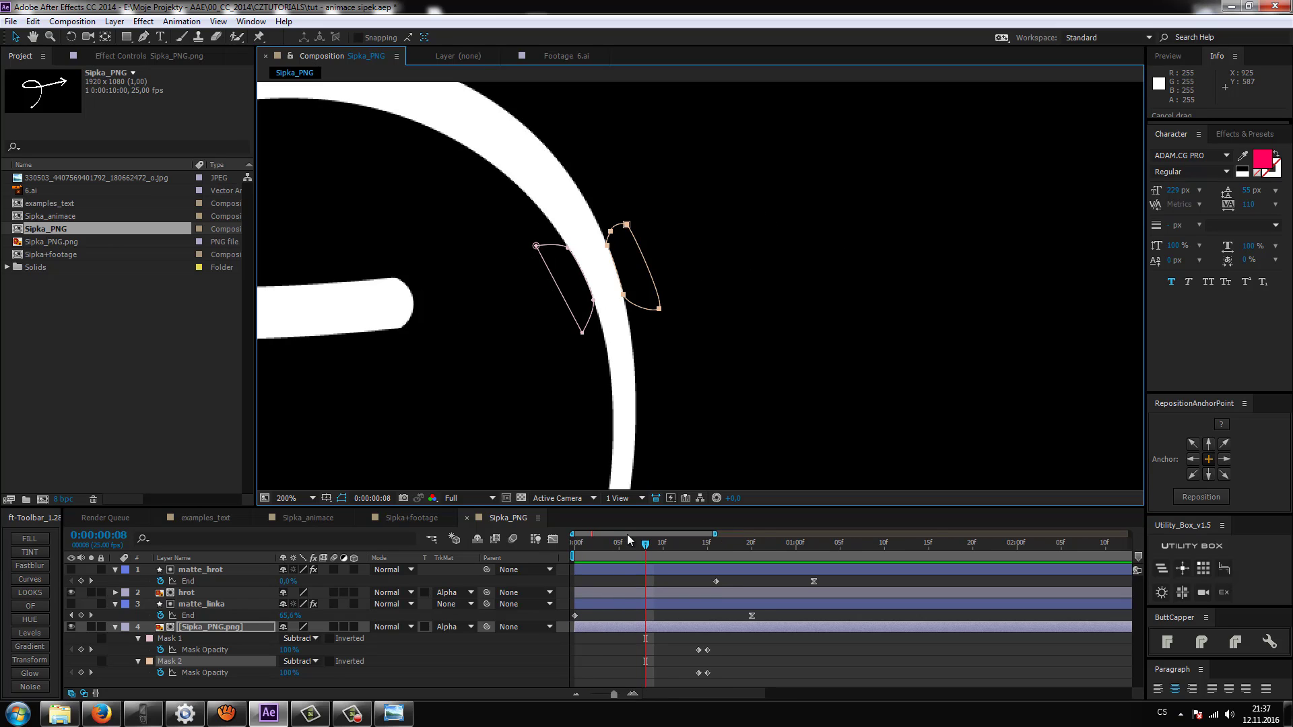
key(Page_Down)
mouse_move(726, 683)
mouse_down()
mouse_move(683, 625)
mouse_move(672, 655)
mouse_up()
key(alt+Left)
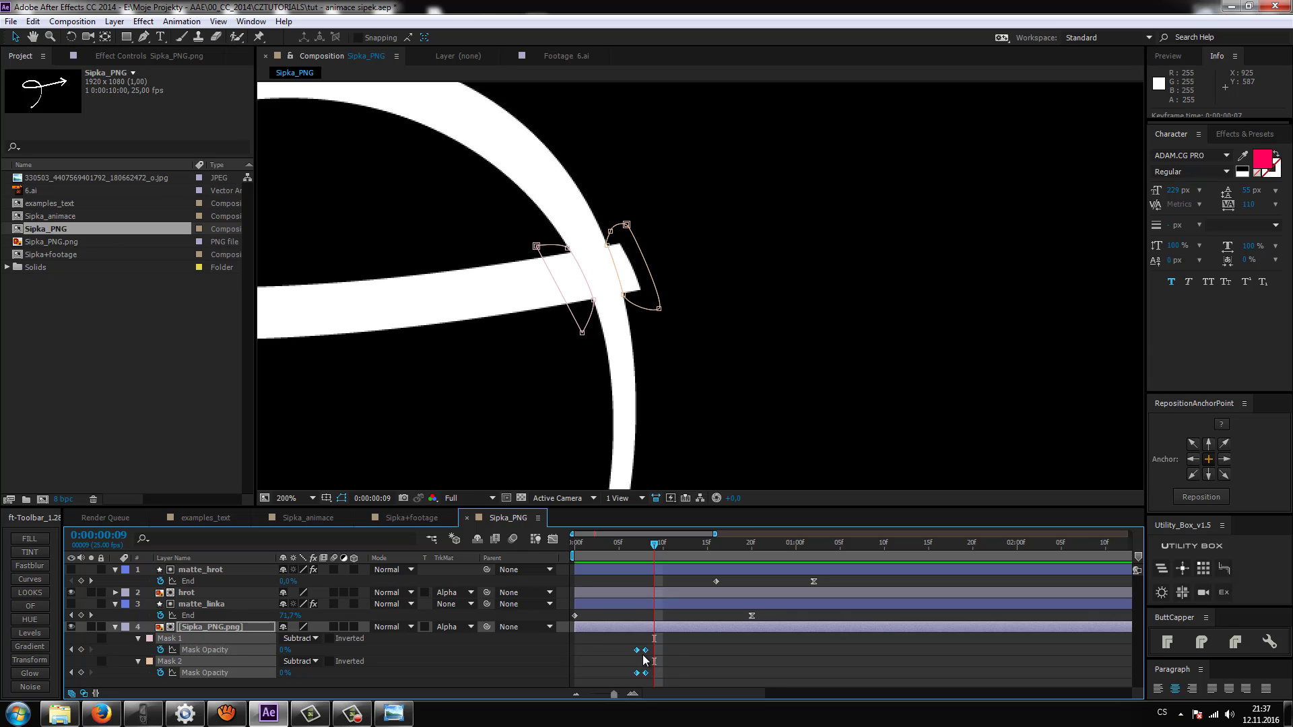
Nudge the mask opacity keyframes back one frame to about frame 9, then preview from the start
key(Page_Up)
key(Page_Down)
key(Page_Up)
key(alt+Right)
key(Page_Down)
key(Page_Up)
key(Page_Down)
key(Page_Down)
scroll(721, 357, down, 2)
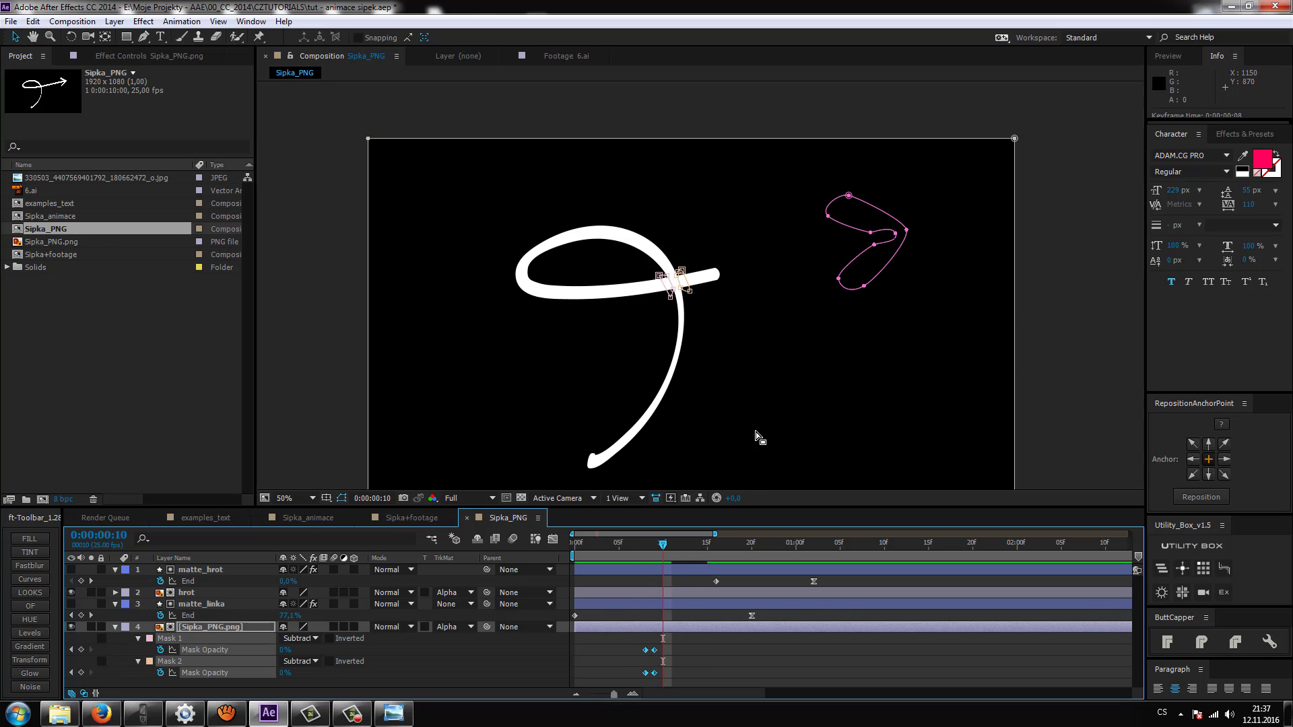
key(Home)
scroll(673, 368, down, 1)
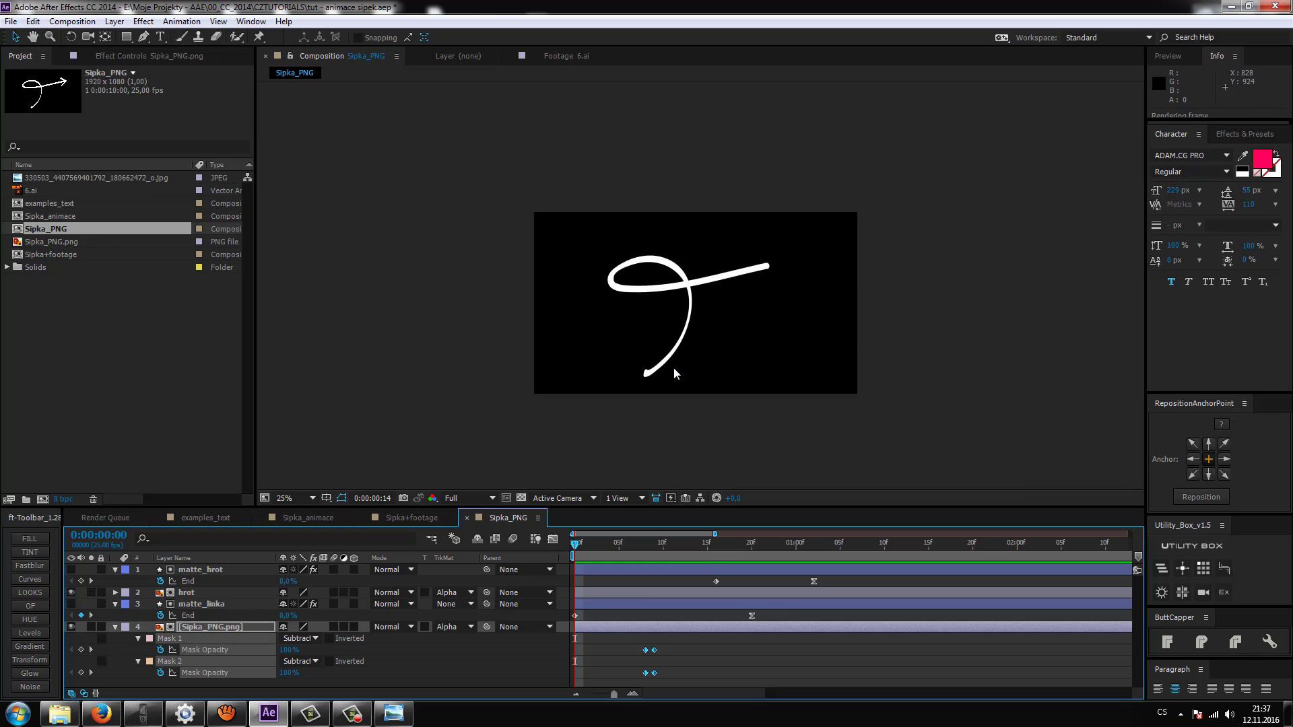
key(space)
key(space)
Collapse the properties of layers 1, 3 and 4 and clear all selections
click(115, 569)
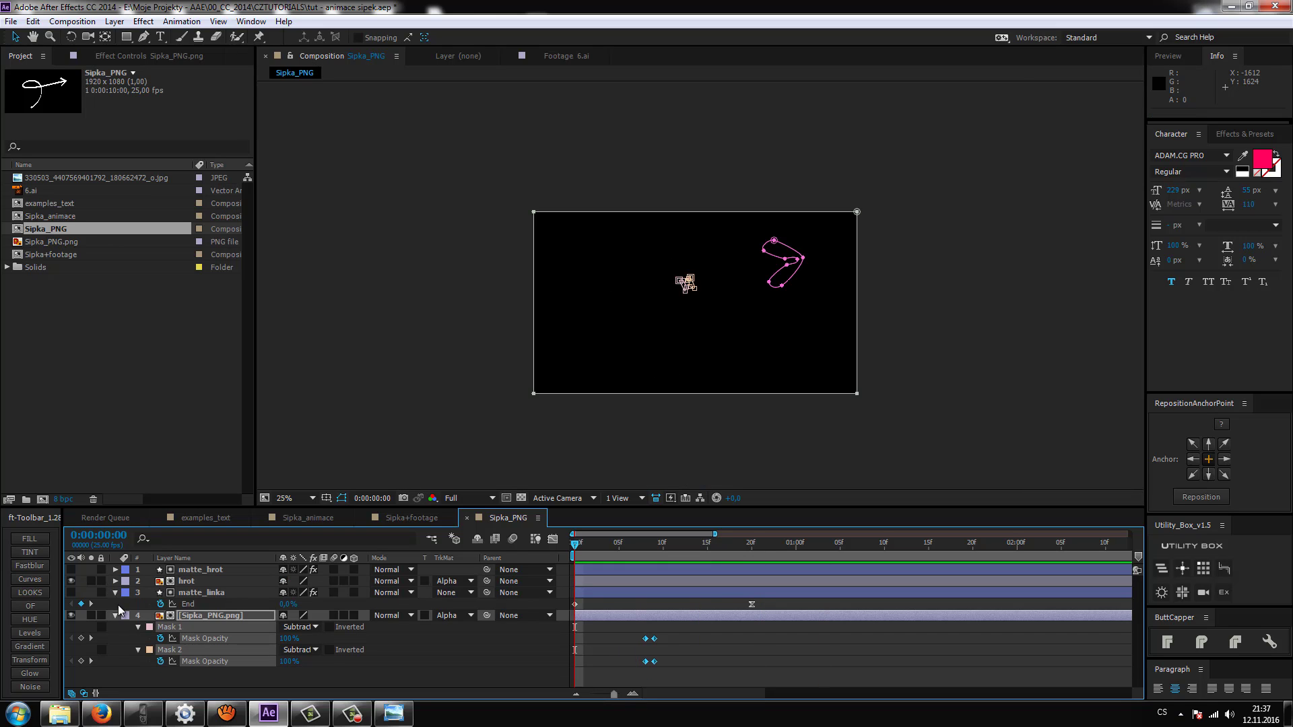
click(115, 592)
click(115, 603)
click(202, 661)
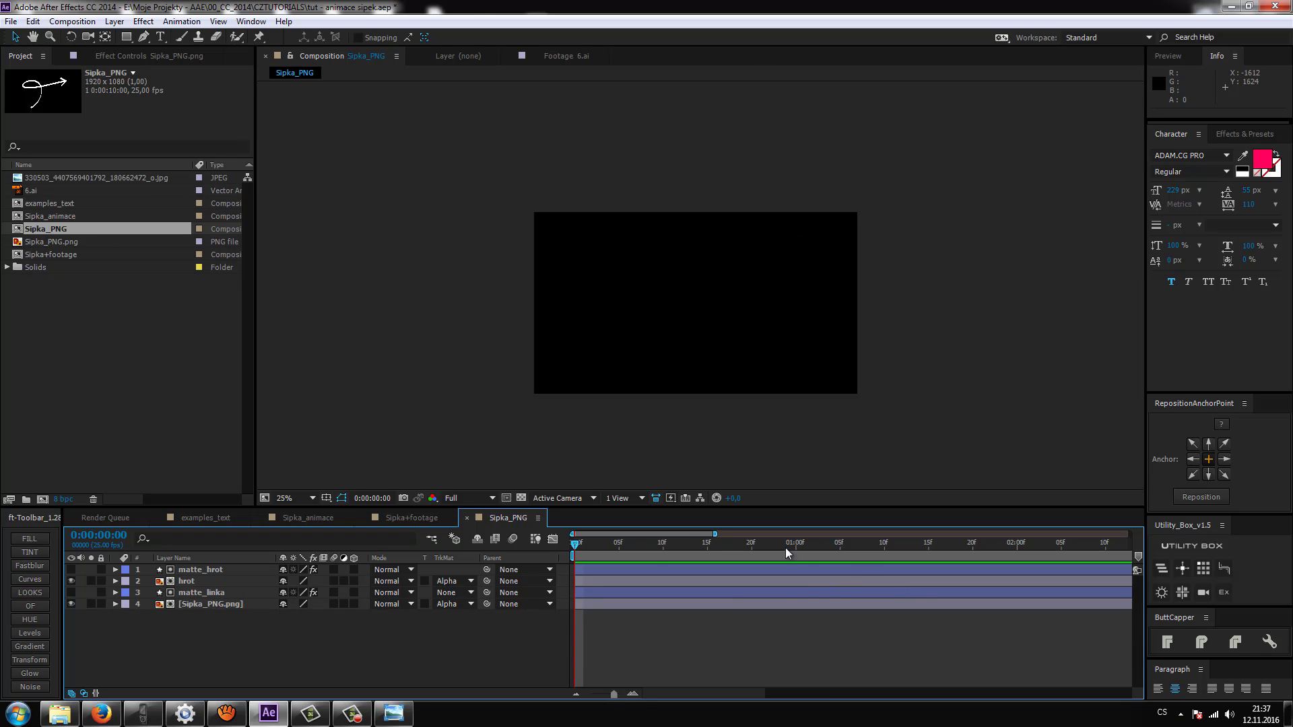
click(63, 300)
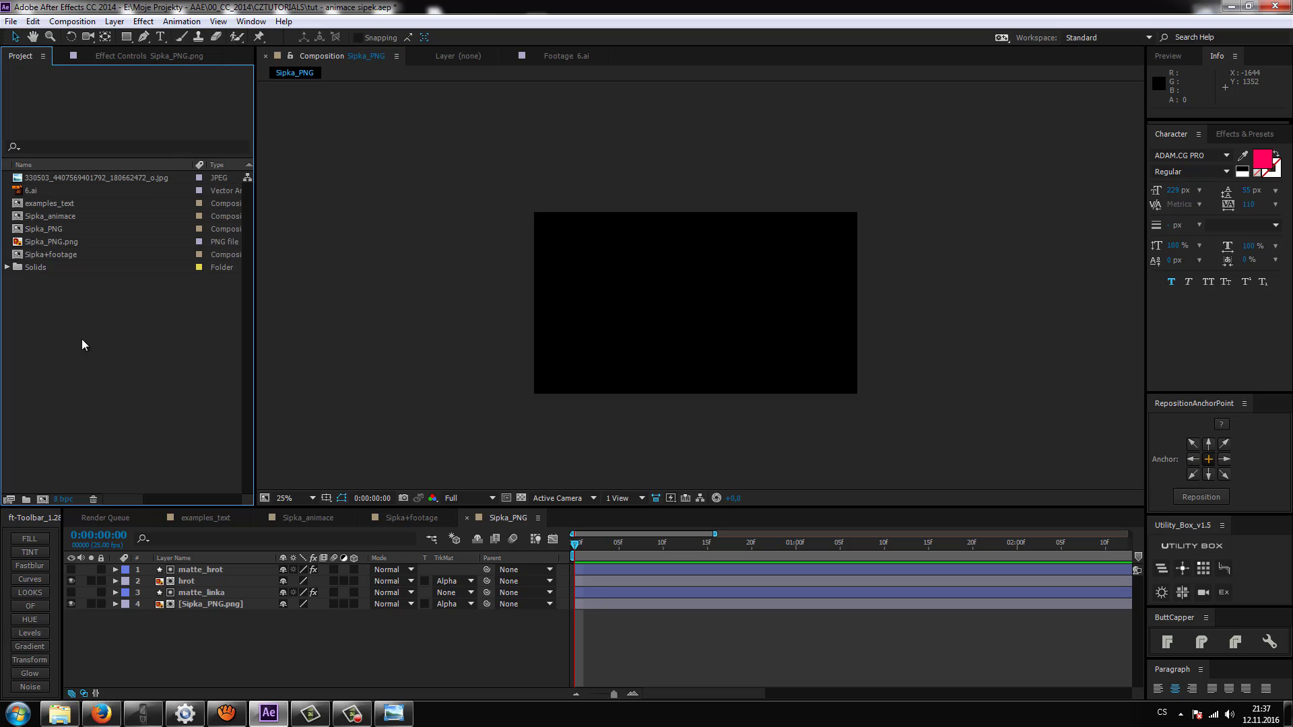
Preview the finished arrow-drawing animation in Sipka_PNG, then stop playback
key(space)
click(697, 557)
key(space)
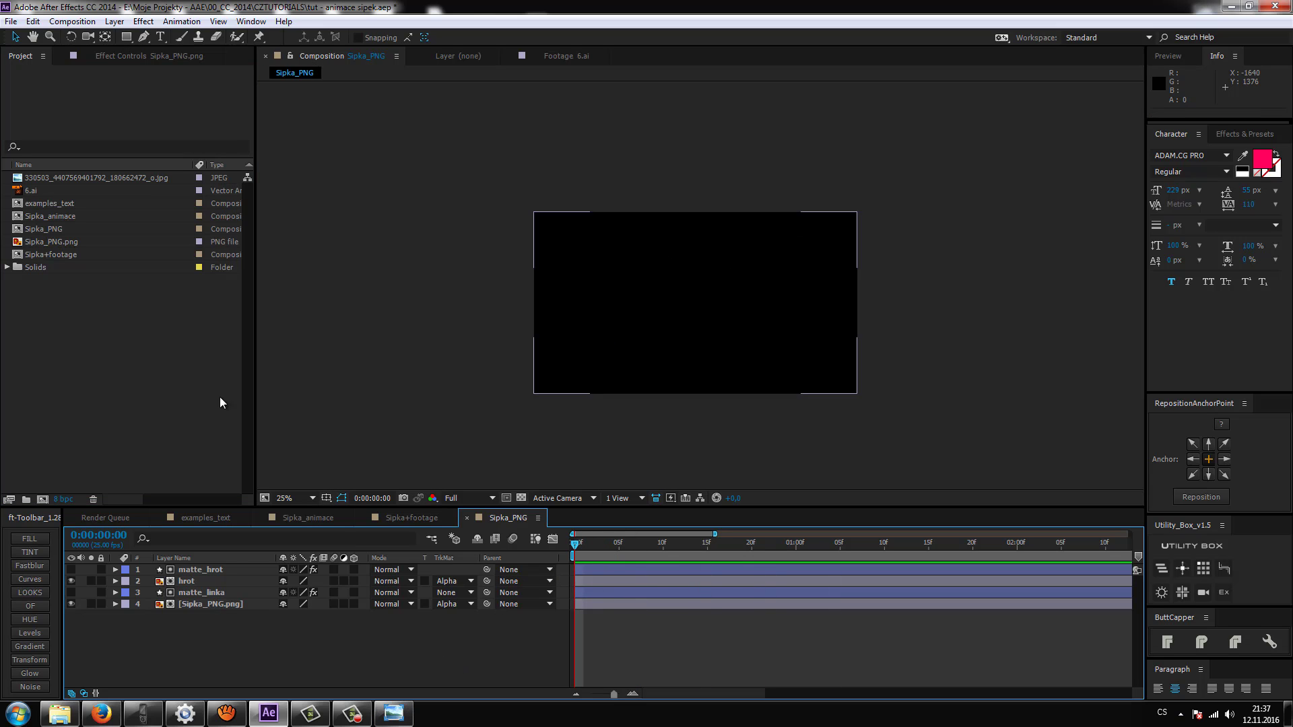
click(174, 332)
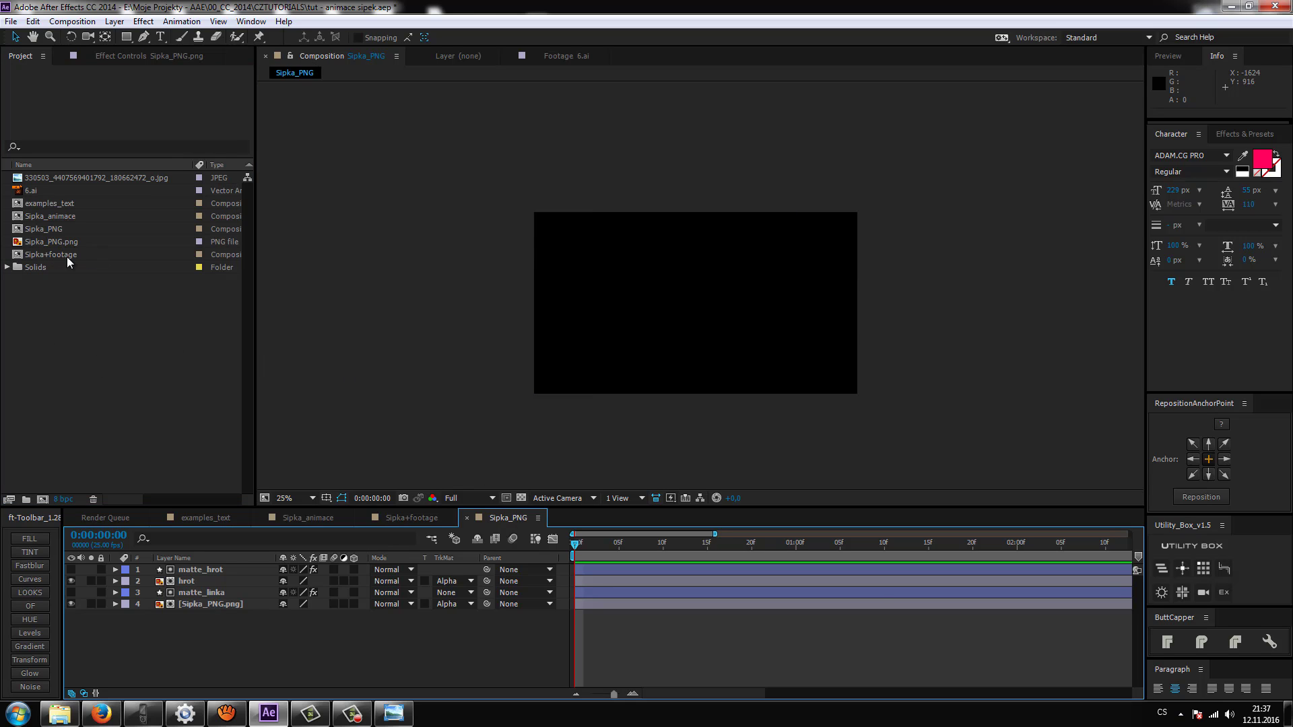
click(57, 232)
Create a new composition from the Yoda image and add Sipka_PNG above it
click(40, 242)
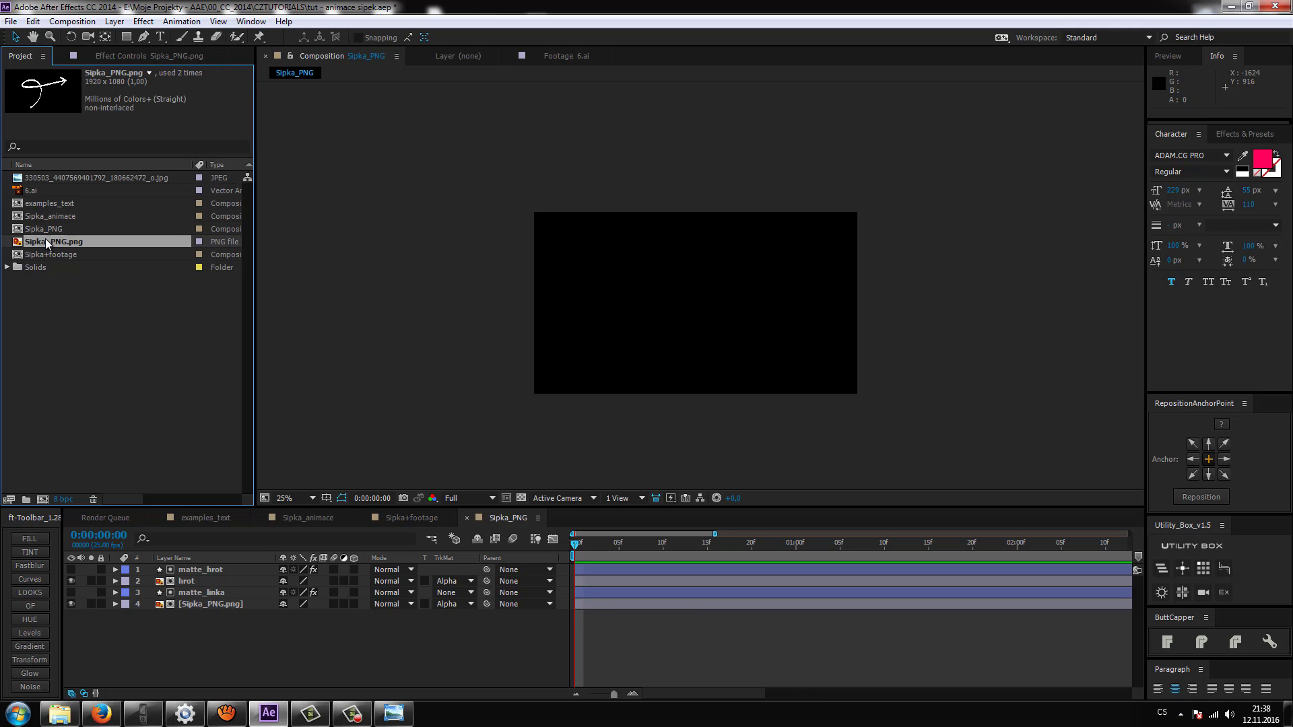
drag(76, 179, 42, 499)
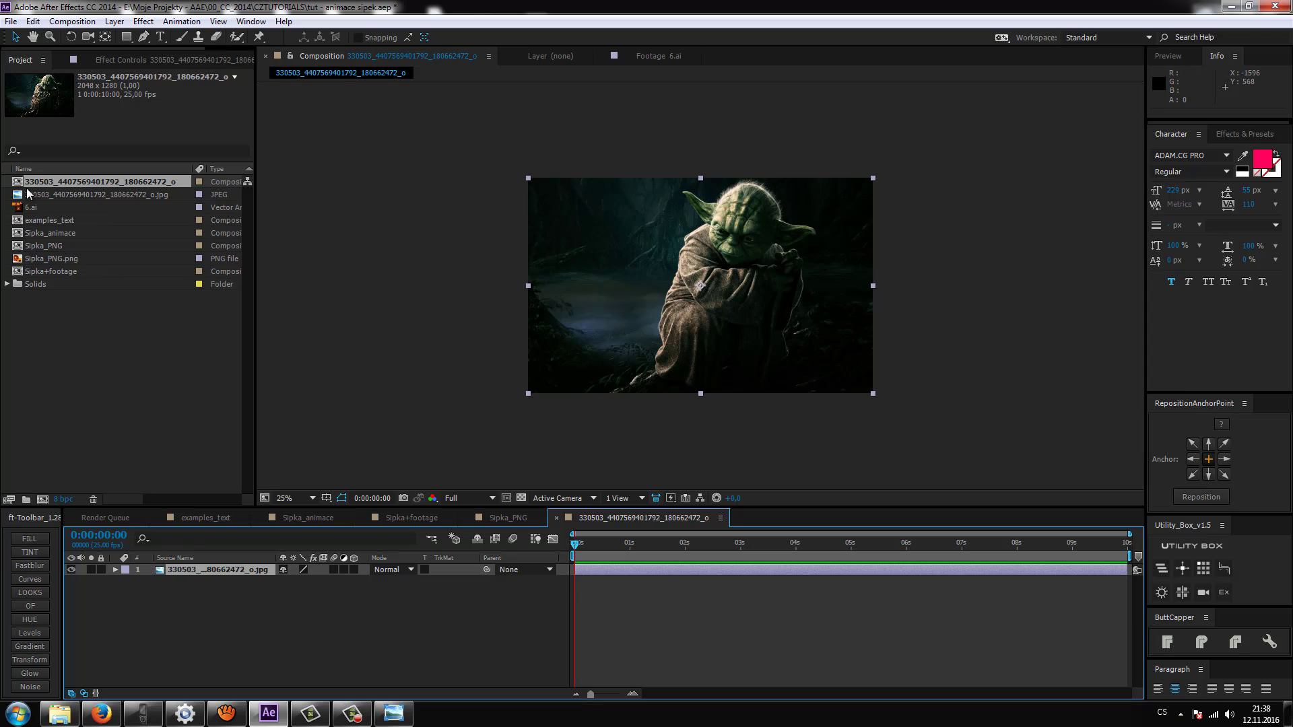
drag(41, 245, 202, 571)
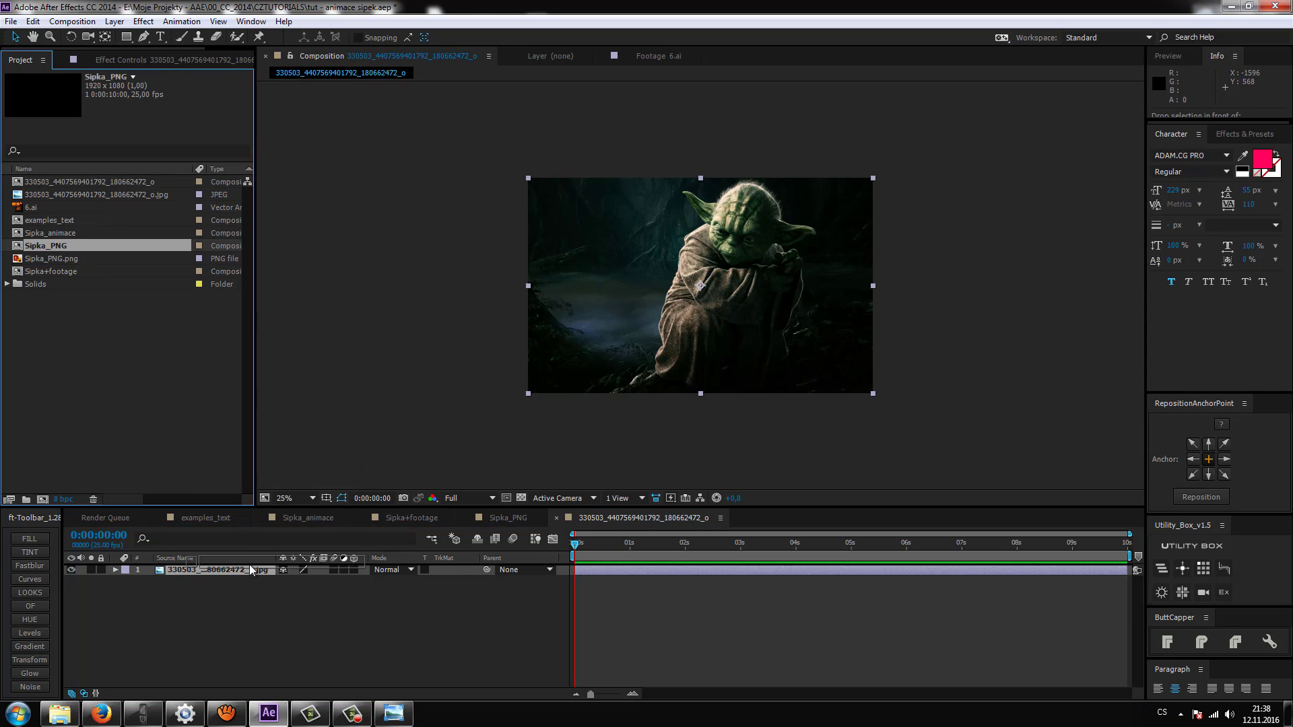
key(space)
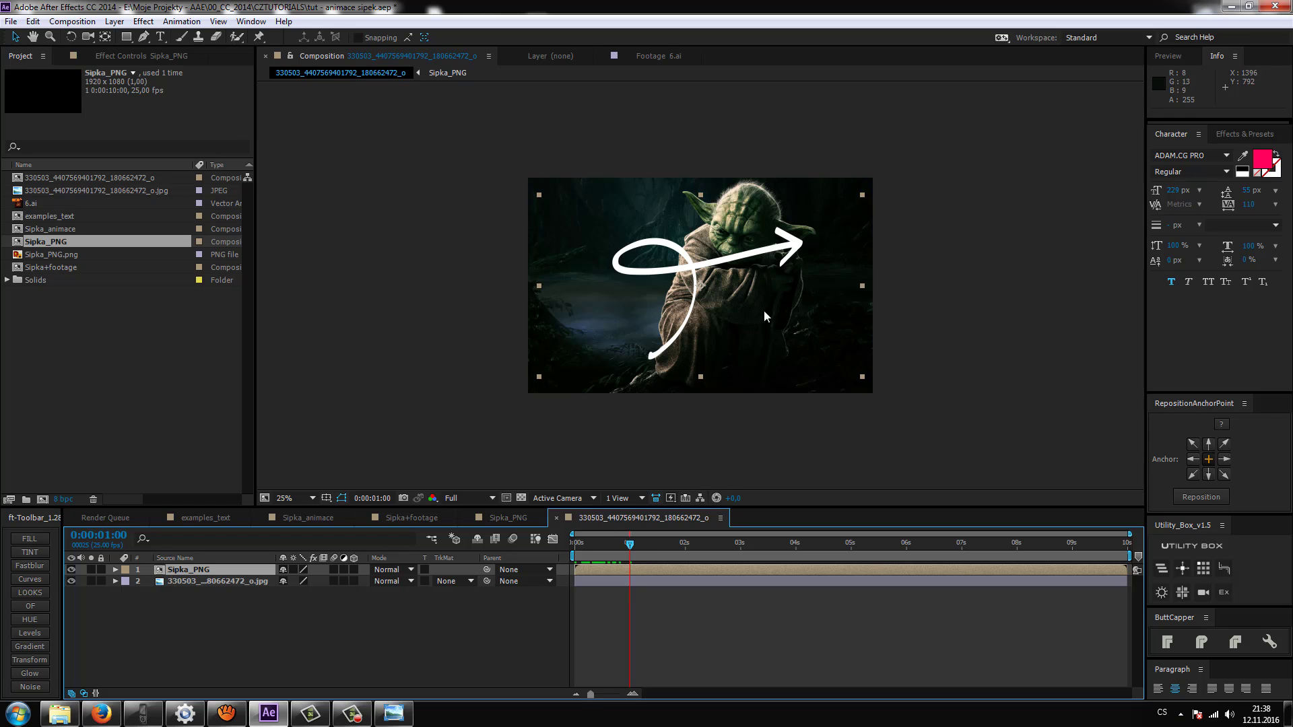
Move, scale and rotate the arrow into the upper left of the Yoda image
mouse_move(813, 309)
mouse_down()
mouse_move(676, 315)
mouse_move(629, 204)
mouse_move(665, 273)
mouse_move(632, 218)
mouse_up()
scroll(676, 315, up, 2)
key(w)
key(v)
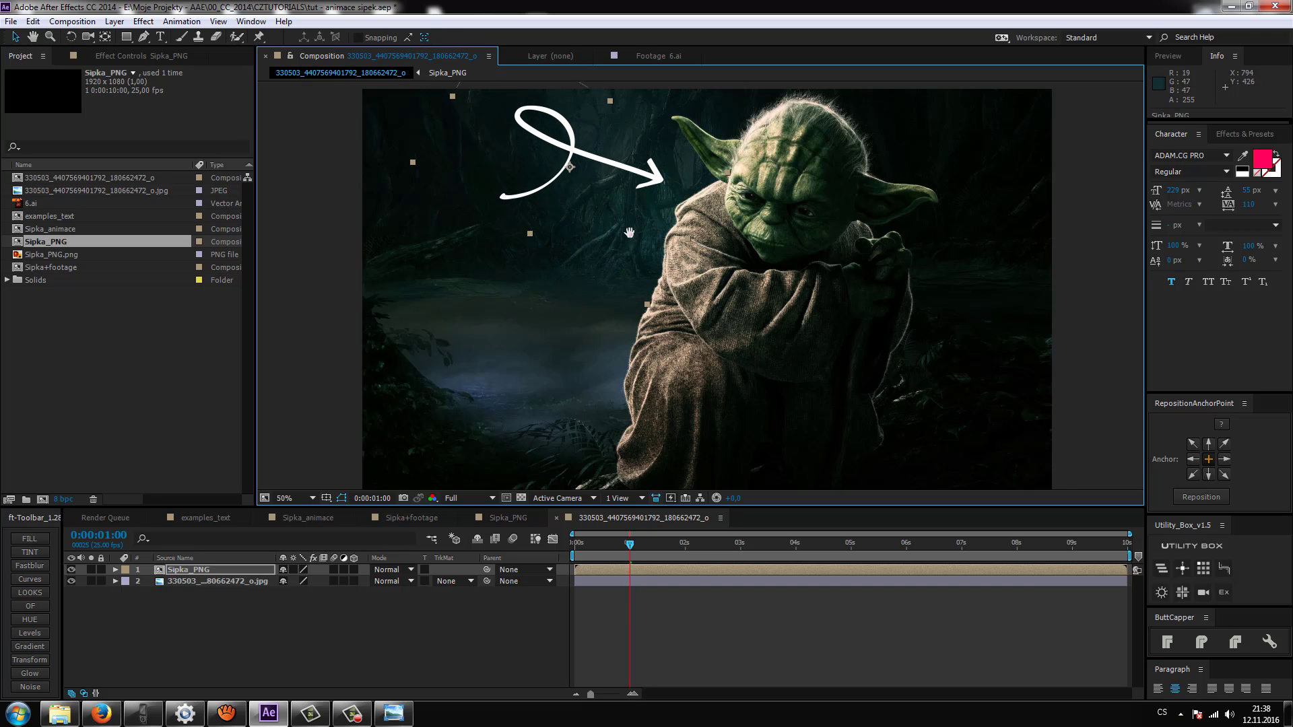
key(Home)
key(space)
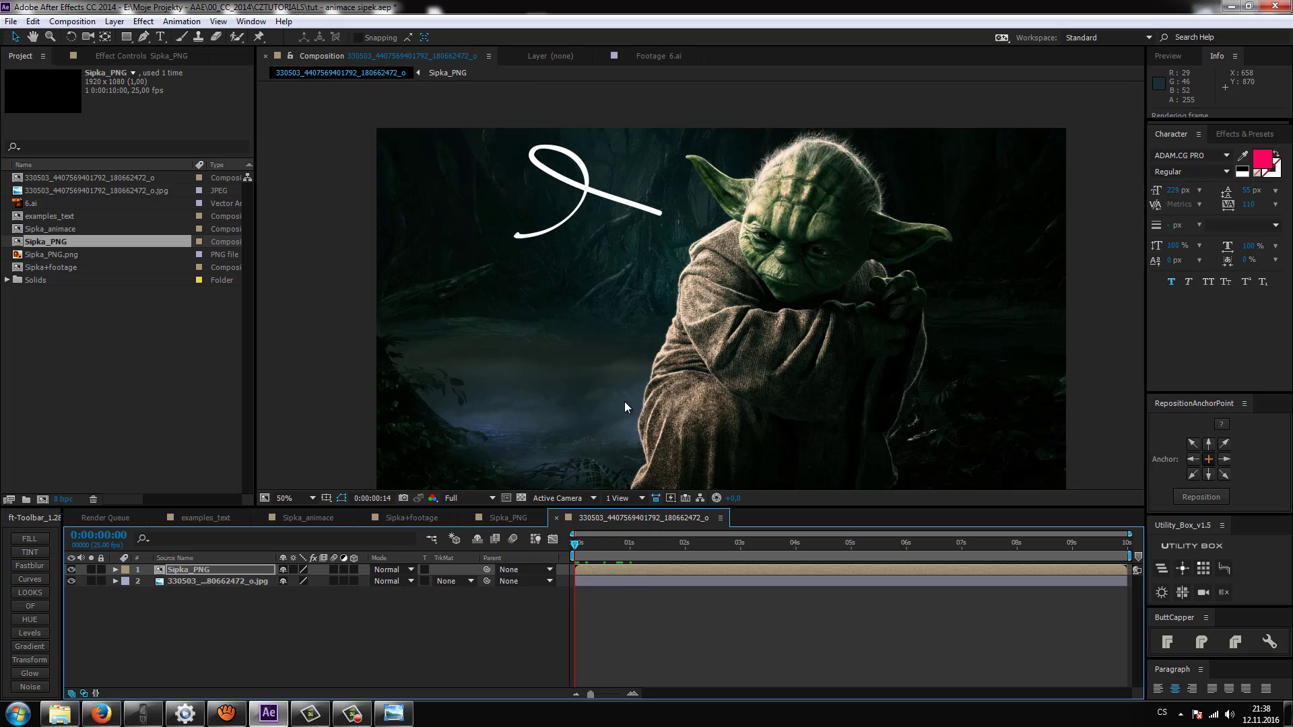
Set the Sipka_PNG layer's blending mode to Overlay
click(410, 569)
click(441, 357)
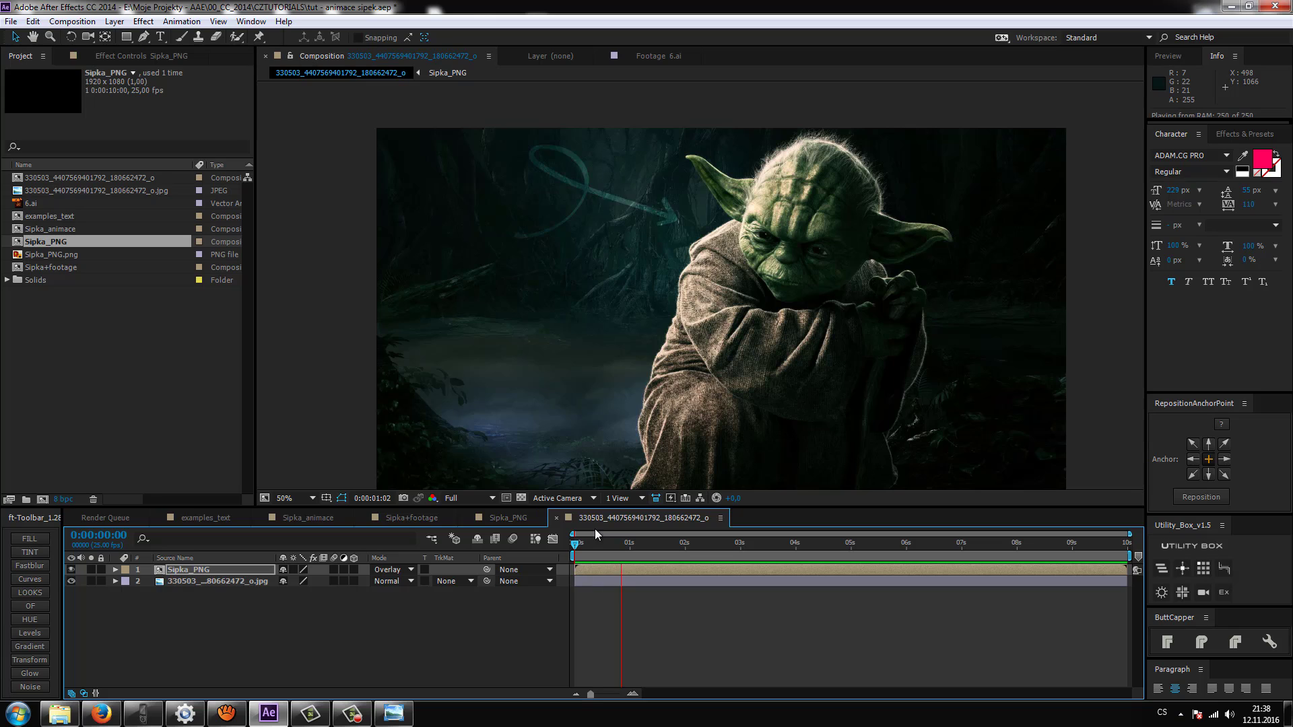
scroll(631, 485, down, 2)
scroll(631, 484, down, 2)
scroll(631, 484, left, 1)
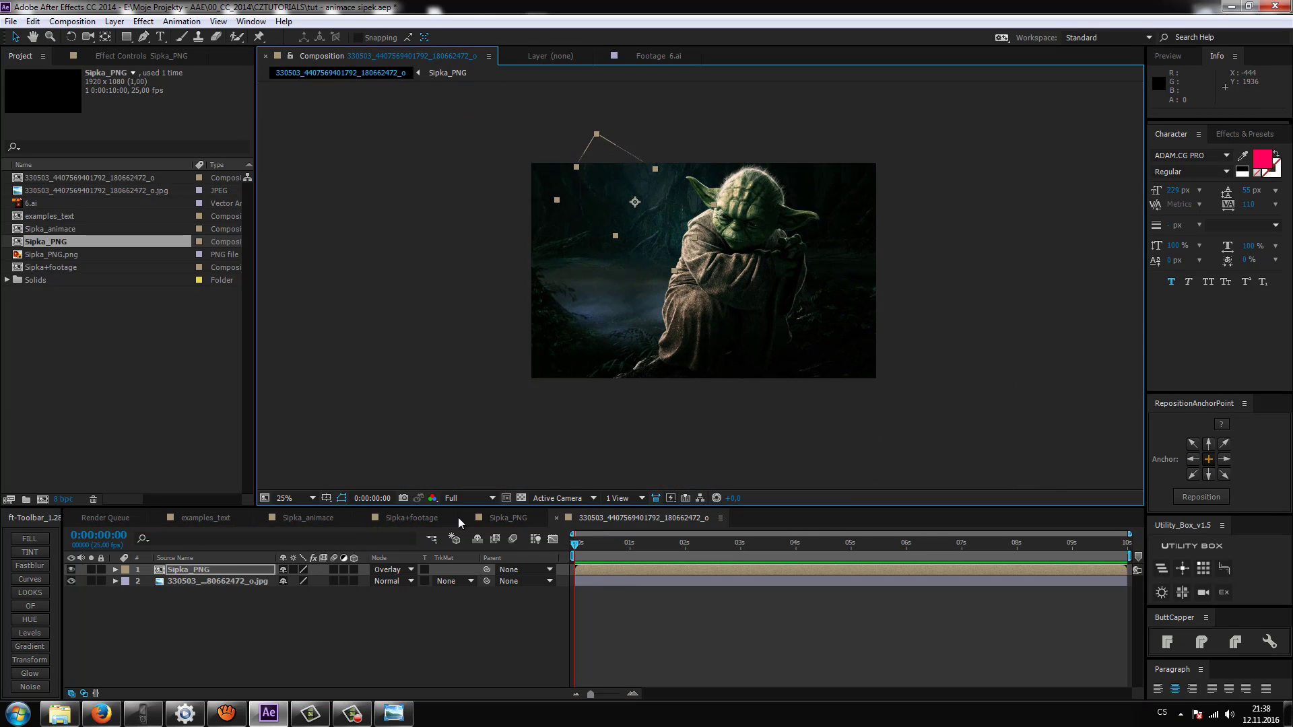
Preview the IOS reveal with its End keyframes in examples_text, then open Sipka+footage
click(200, 519)
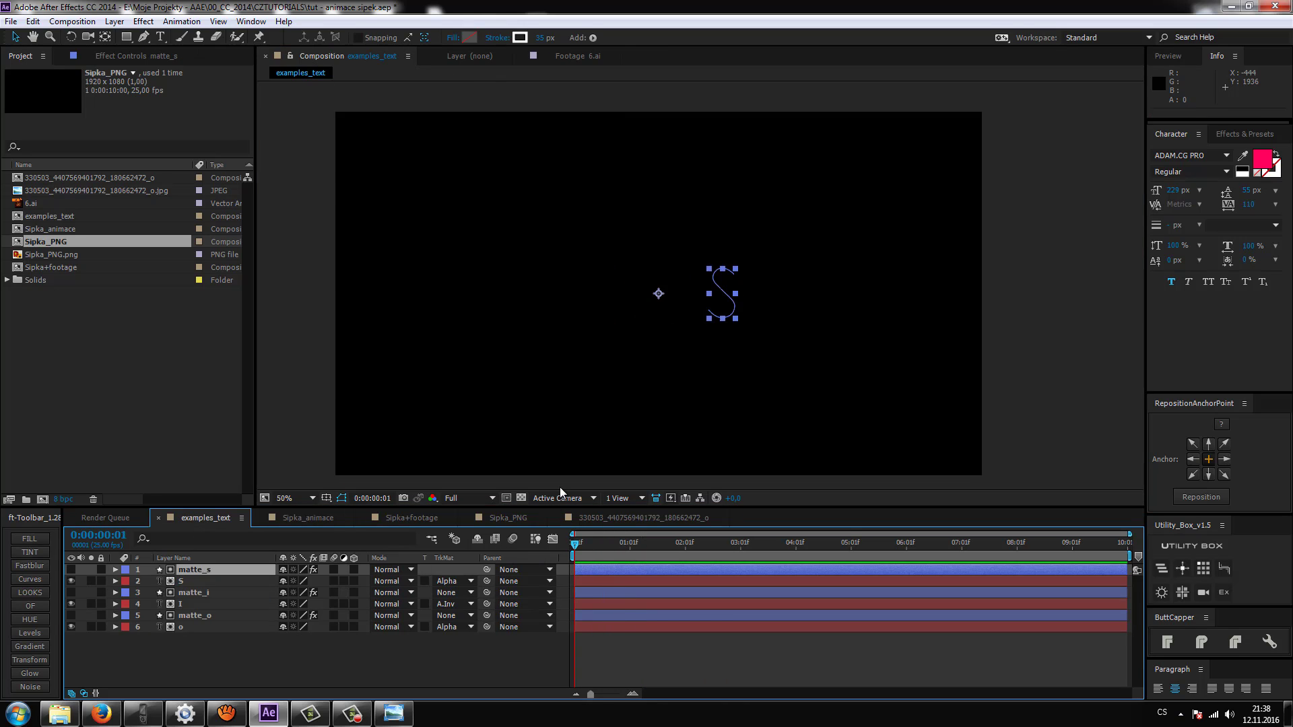
click(406, 664)
key(u)
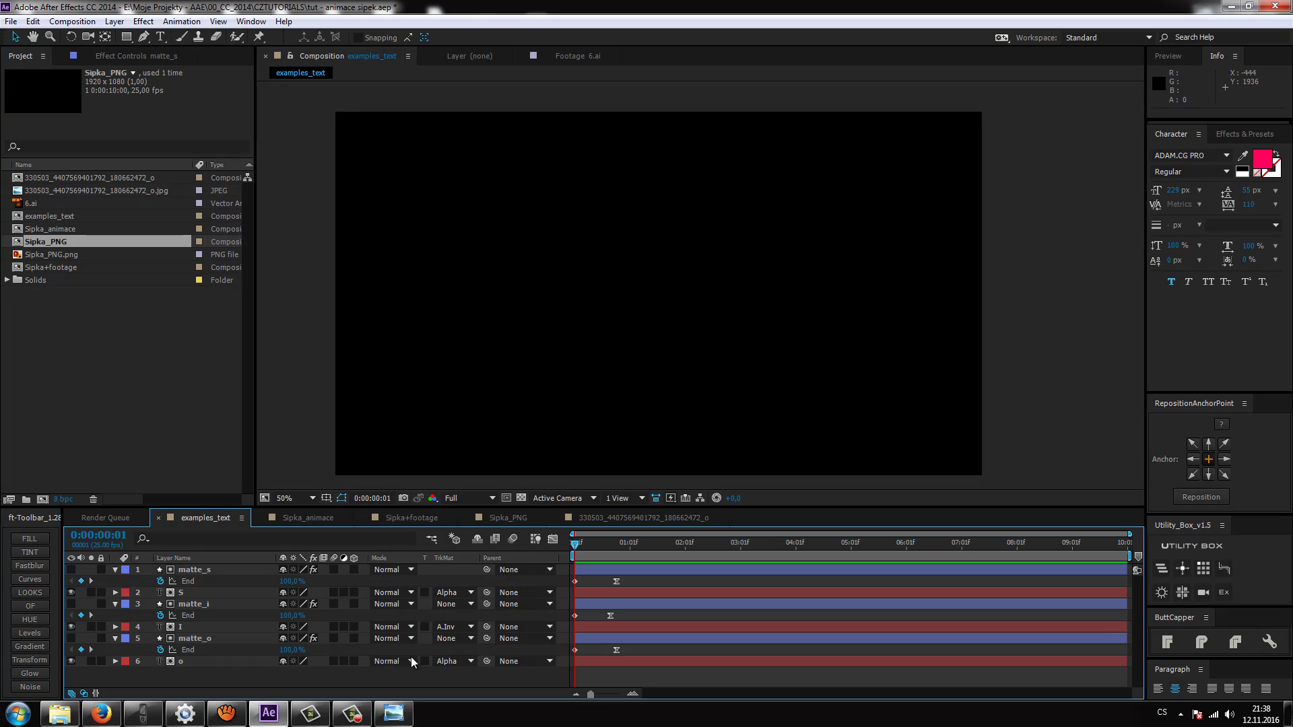
key(space)
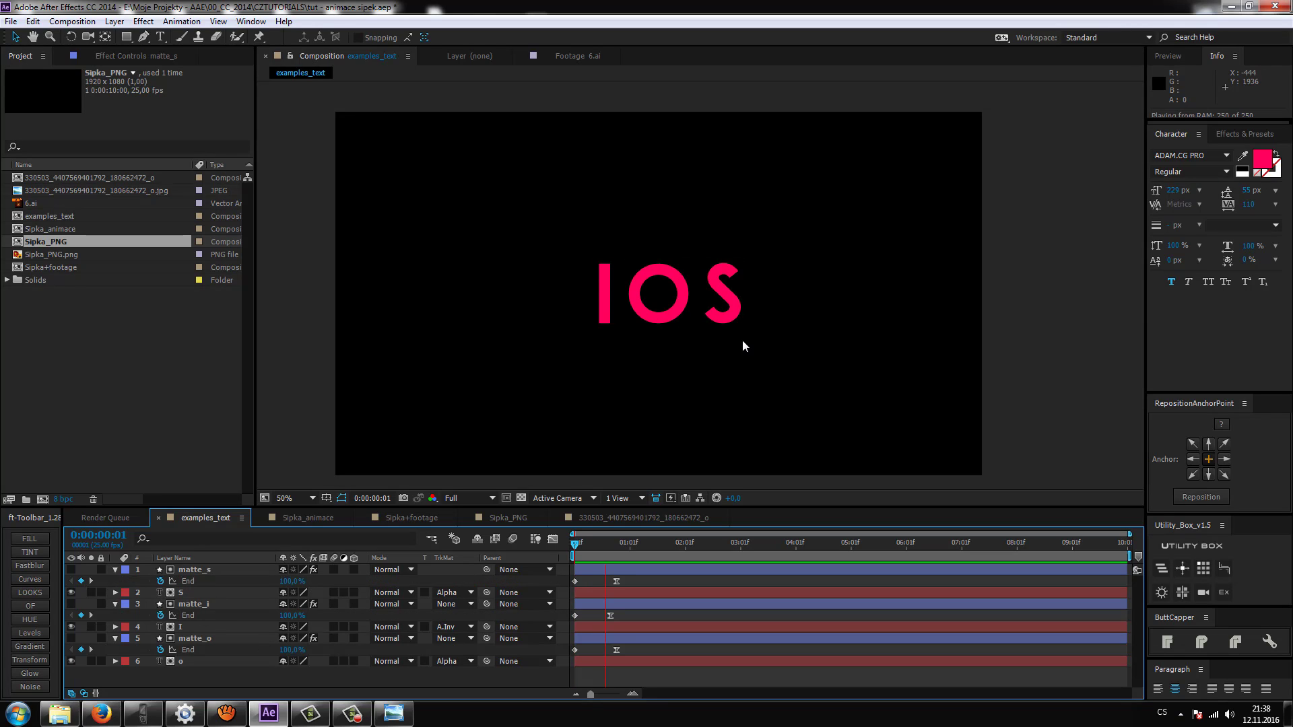
key(space)
click(619, 518)
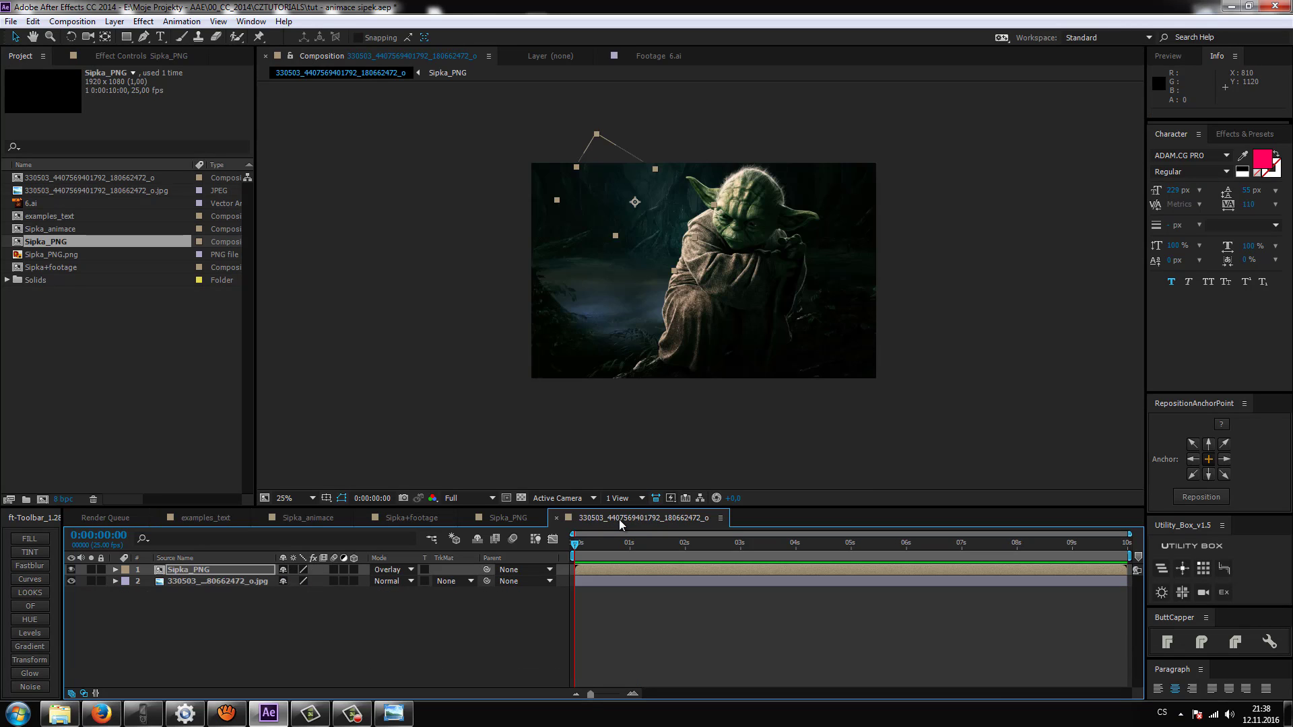
click(397, 519)
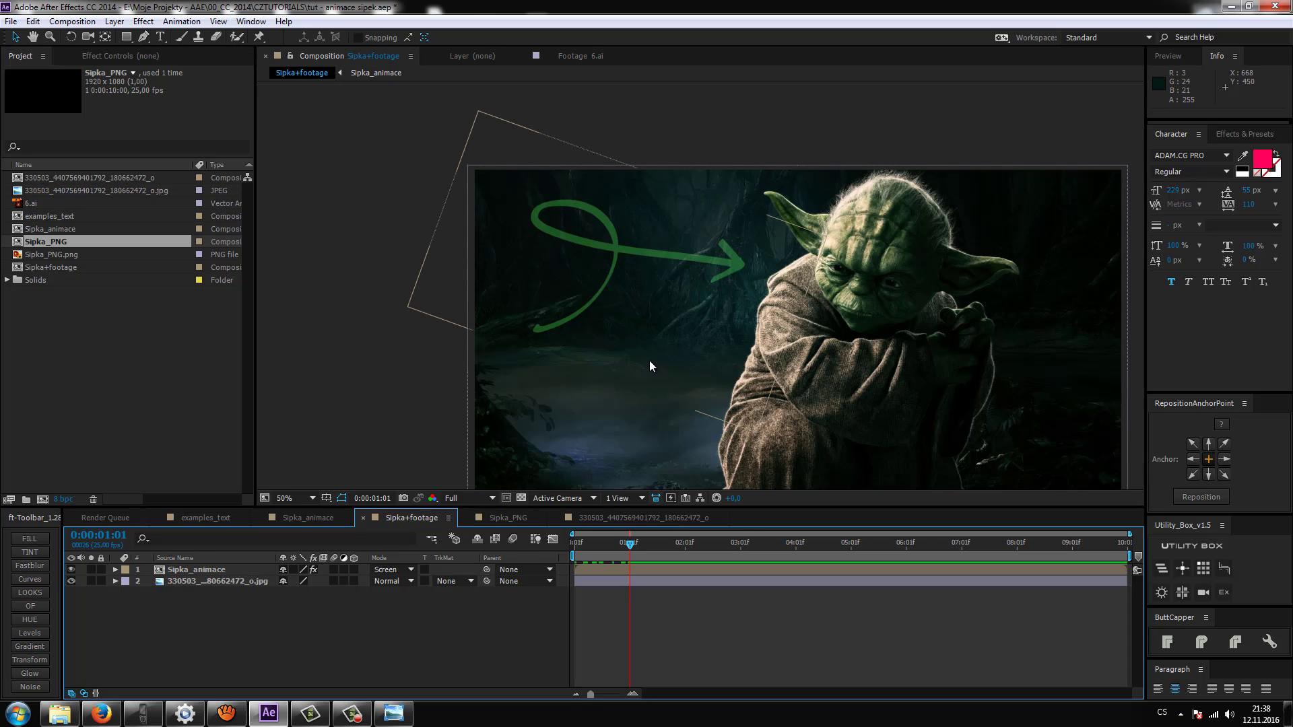